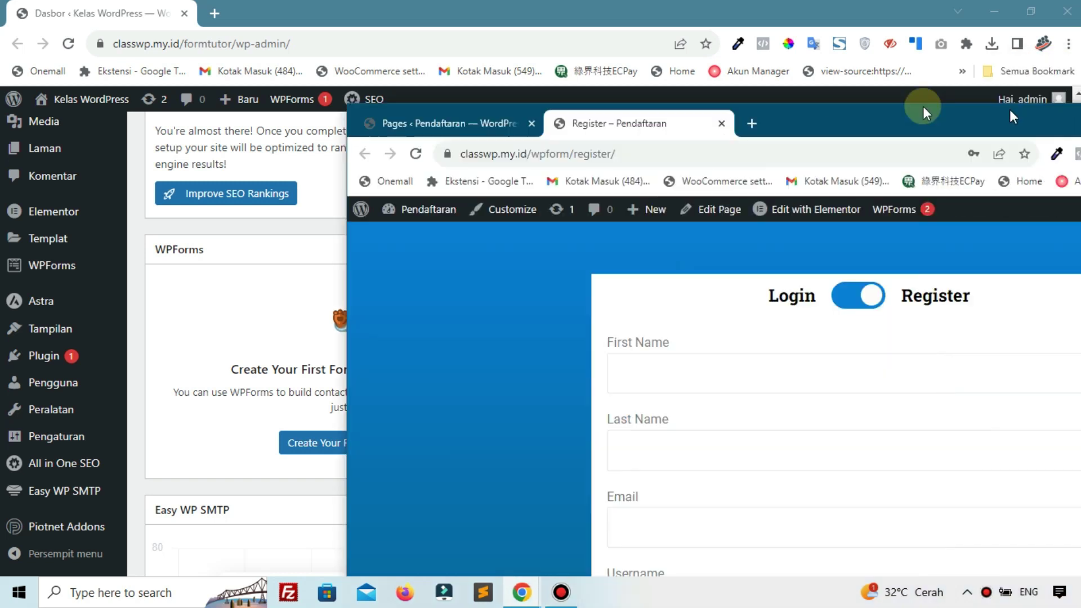
Bring the Register page window into view and maximize it
{"action": "left_click_drag", "start_coordinate": [924, 106], "coordinate": [562, 103]}
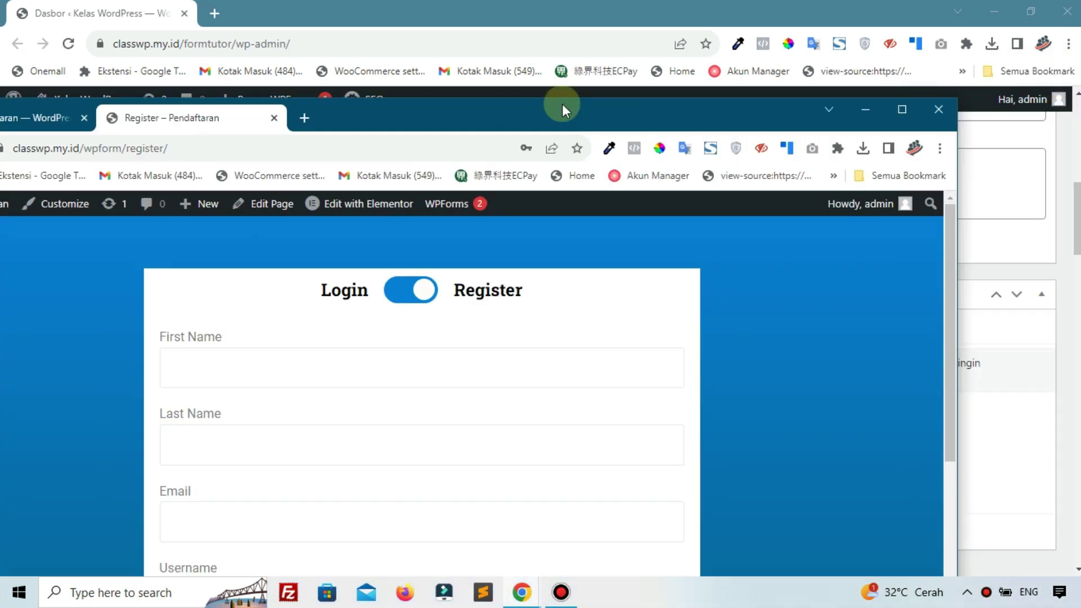
{"action": "left_click", "coordinate": [902, 110]}
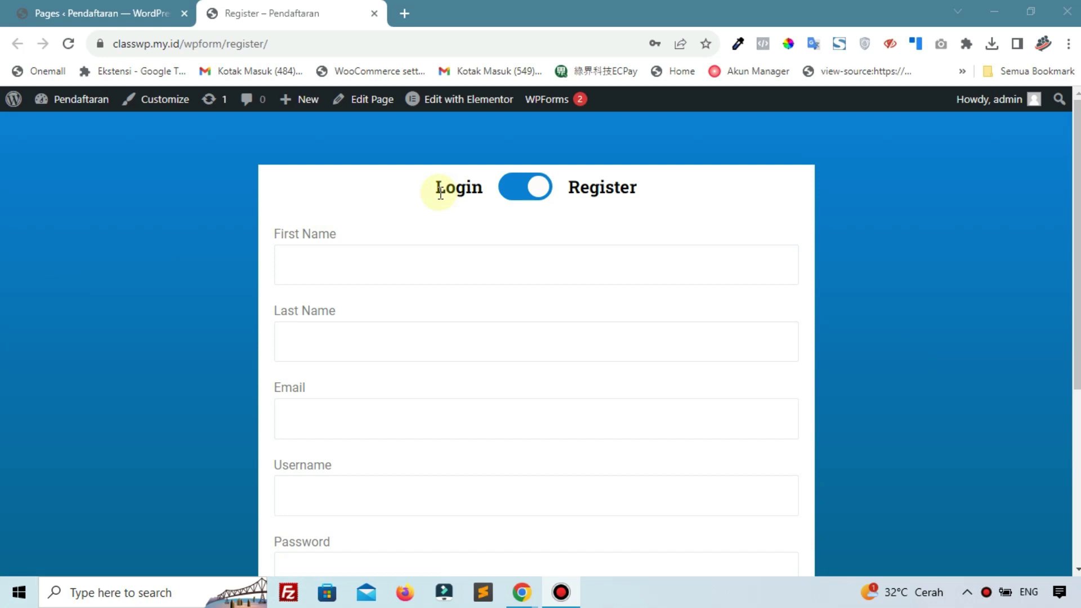
{"action": "scroll", "coordinate": [435, 374], "scroll_direction": "down", "scroll_amount": 5}
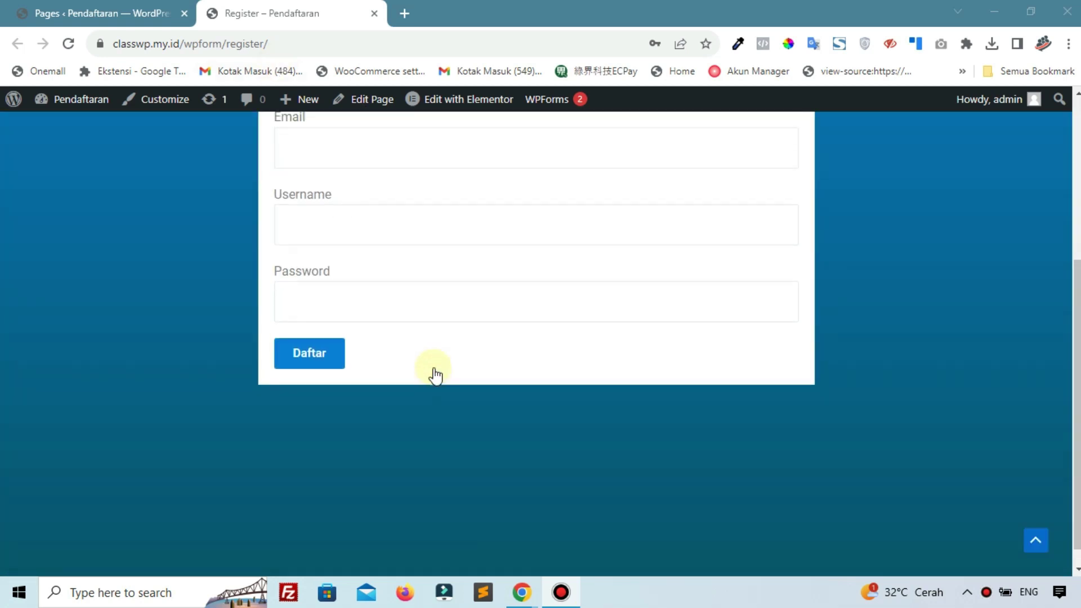
{"action": "scroll", "coordinate": [379, 289], "scroll_direction": "up", "scroll_amount": 5}
Flip the Login/Register switch repeatedly between the Login and Register forms
{"action": "left_click", "coordinate": [465, 213]}
{"action": "left_click", "coordinate": [510, 192]}
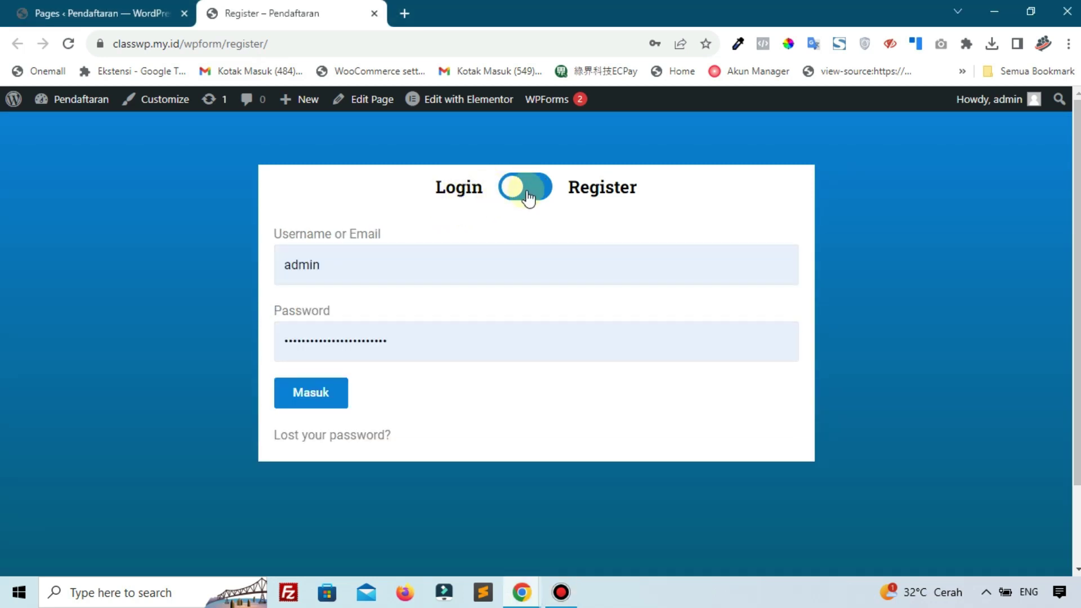
{"action": "left_click", "coordinate": [528, 194]}
{"action": "left_click", "coordinate": [512, 188]}
{"action": "left_click", "coordinate": [513, 188]}
{"action": "left_click", "coordinate": [513, 189]}
{"action": "left_click", "coordinate": [513, 188]}
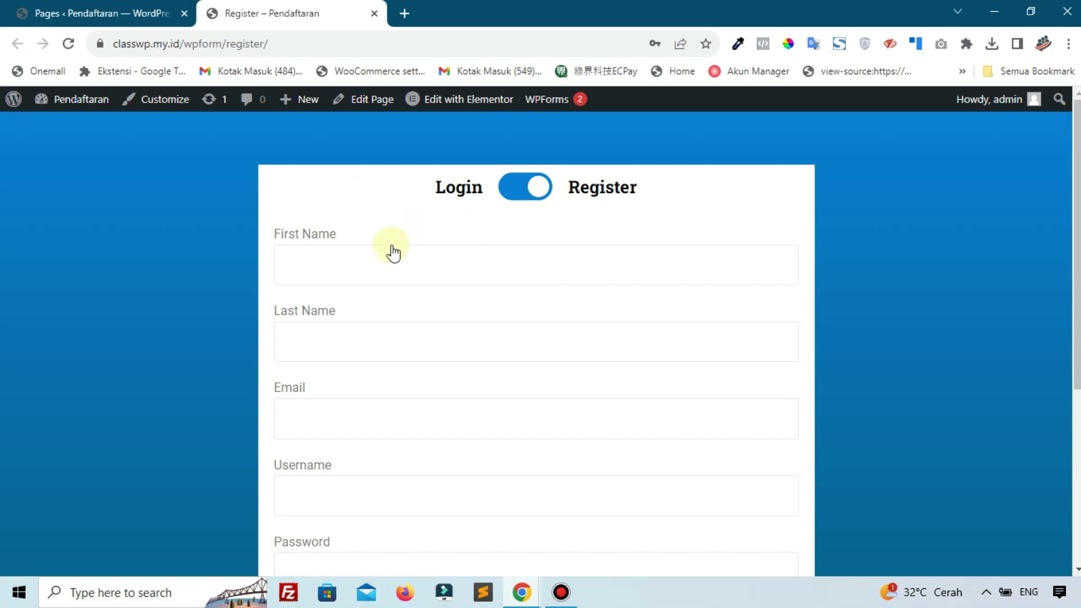
Scroll the Register page, then go back to the admin Pages list
{"action": "scroll", "coordinate": [386, 259], "scroll_direction": "down", "scroll_amount": 3}
{"action": "scroll", "coordinate": [383, 259], "scroll_direction": "down", "scroll_amount": 2}
{"action": "scroll", "coordinate": [381, 261], "scroll_direction": "up", "scroll_amount": 5}
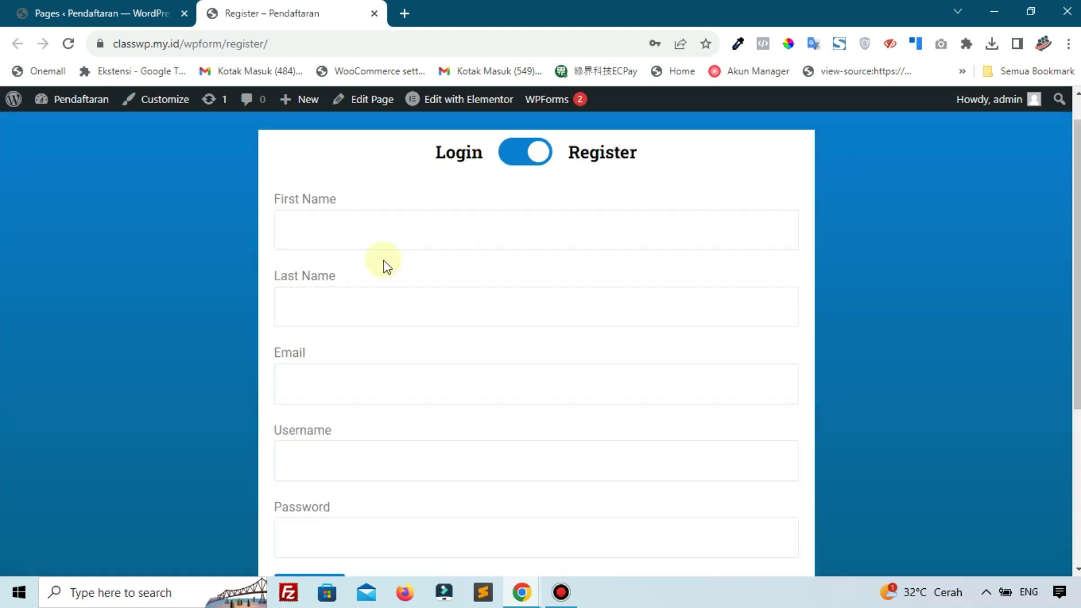
{"action": "left_click", "coordinate": [25, 8]}
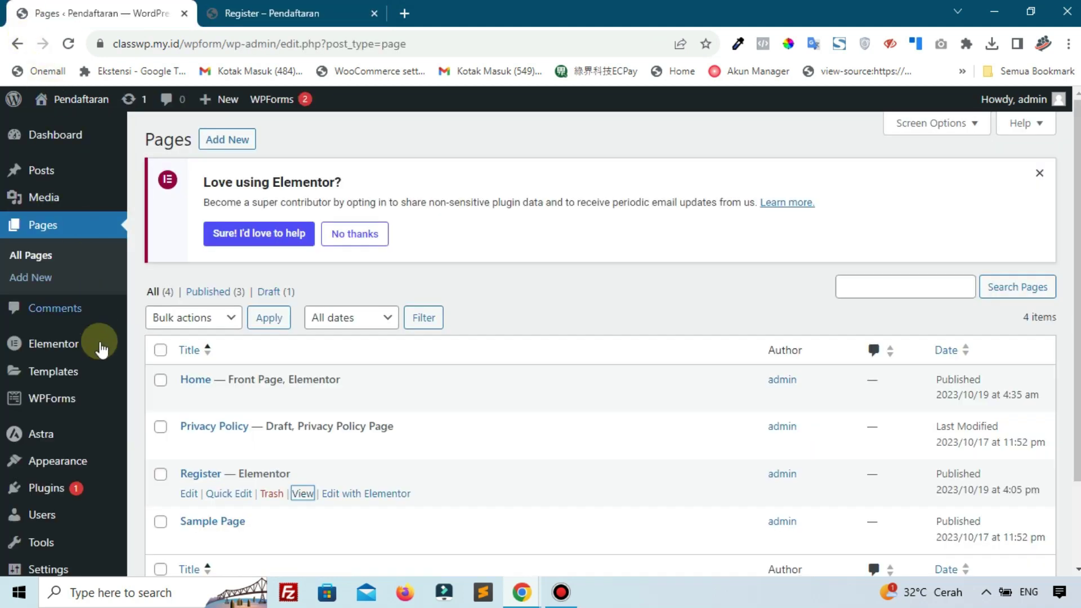
Open the Users > All Users list
{"action": "scroll", "coordinate": [90, 338], "scroll_direction": "down", "scroll_amount": 2}
{"action": "mouse_move", "coordinate": [57, 409]}
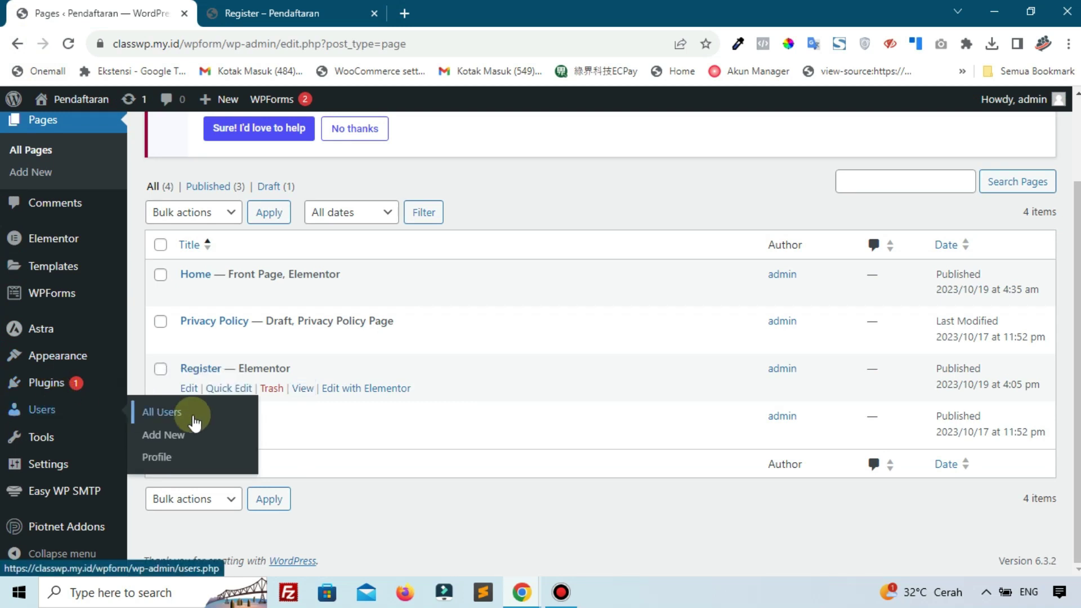
{"action": "left_click", "coordinate": [194, 422]}
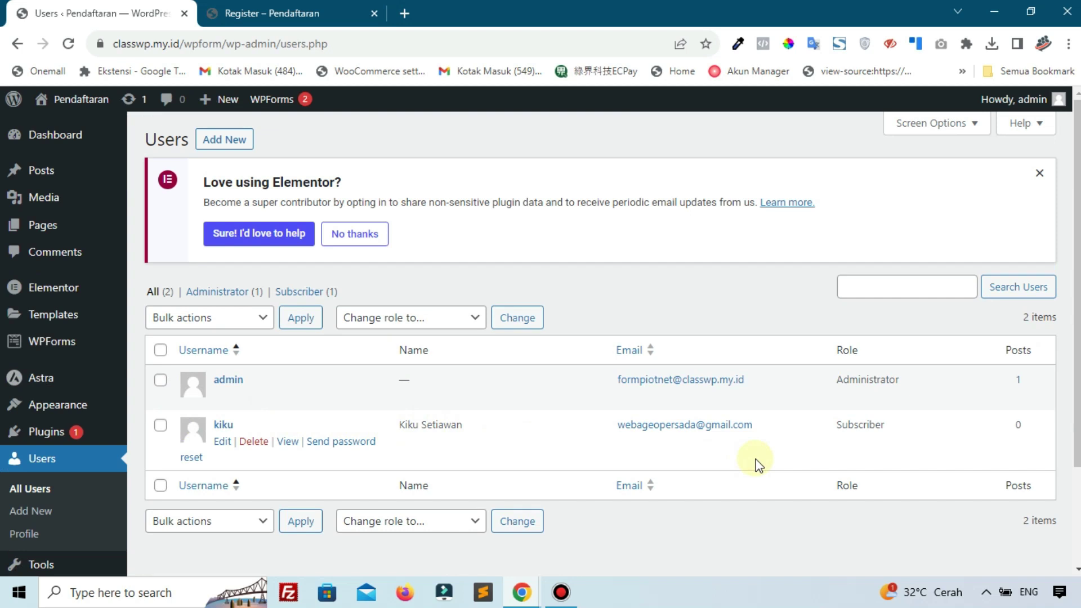
Switch back and forth between the Register page and the user list
{"action": "left_click", "coordinate": [293, 13]}
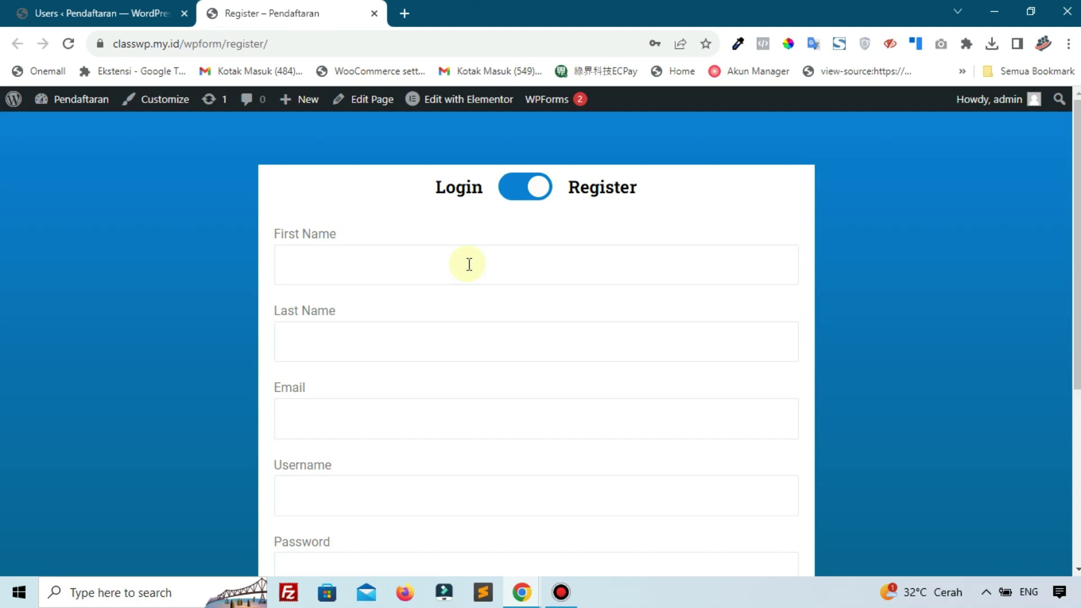
{"action": "left_click", "coordinate": [135, 11]}
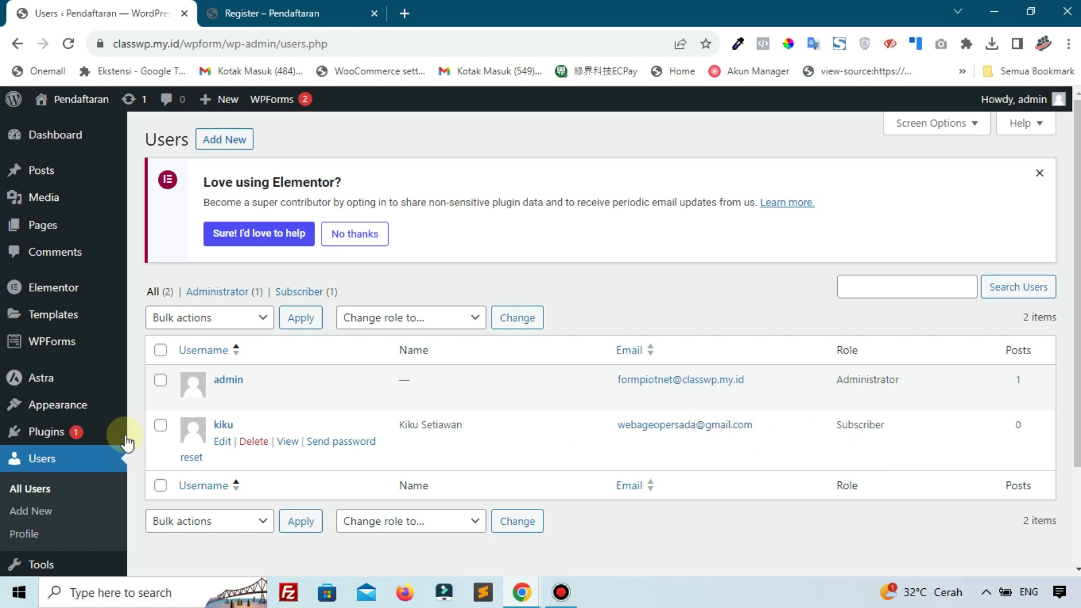
{"action": "left_click", "coordinate": [318, 11]}
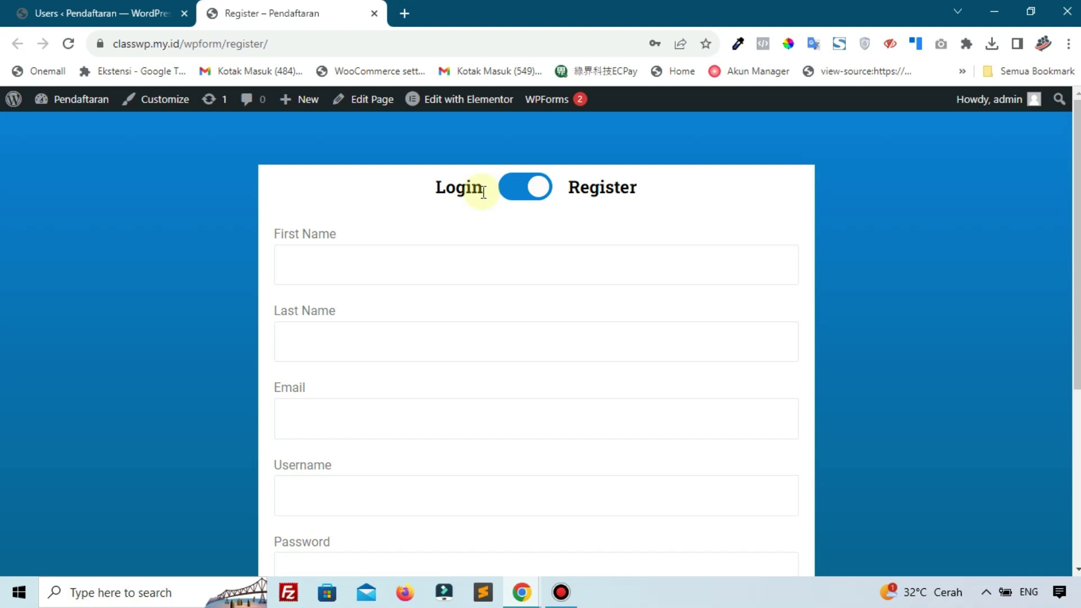
{"action": "left_click", "coordinate": [64, 12]}
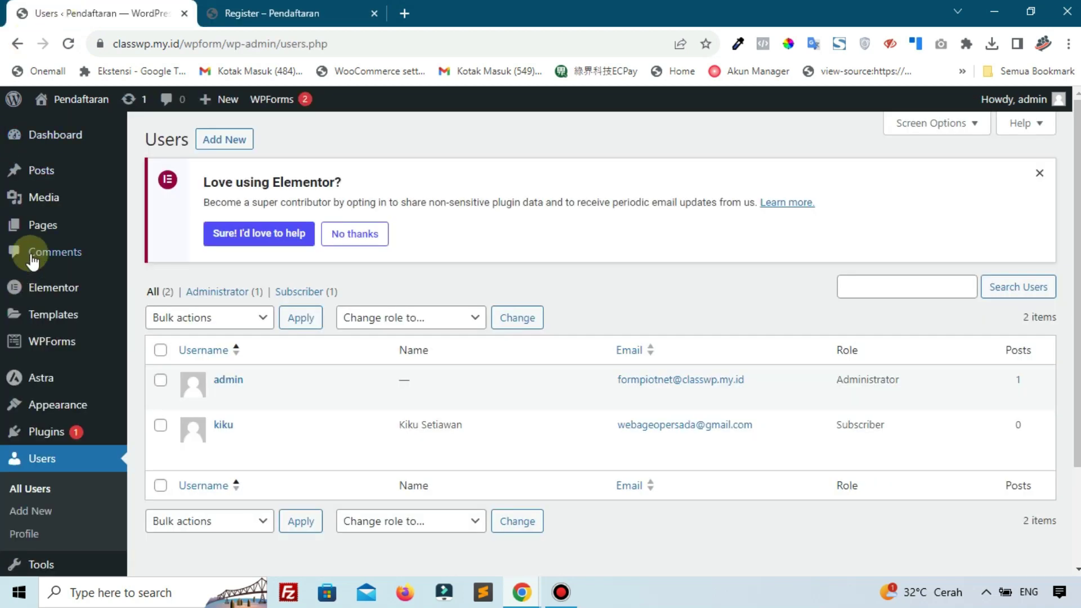
Toggle the Register page form to Login and back, then drag its window aside
{"action": "mouse_move", "coordinate": [38, 374]}
{"action": "left_click", "coordinate": [256, 17]}
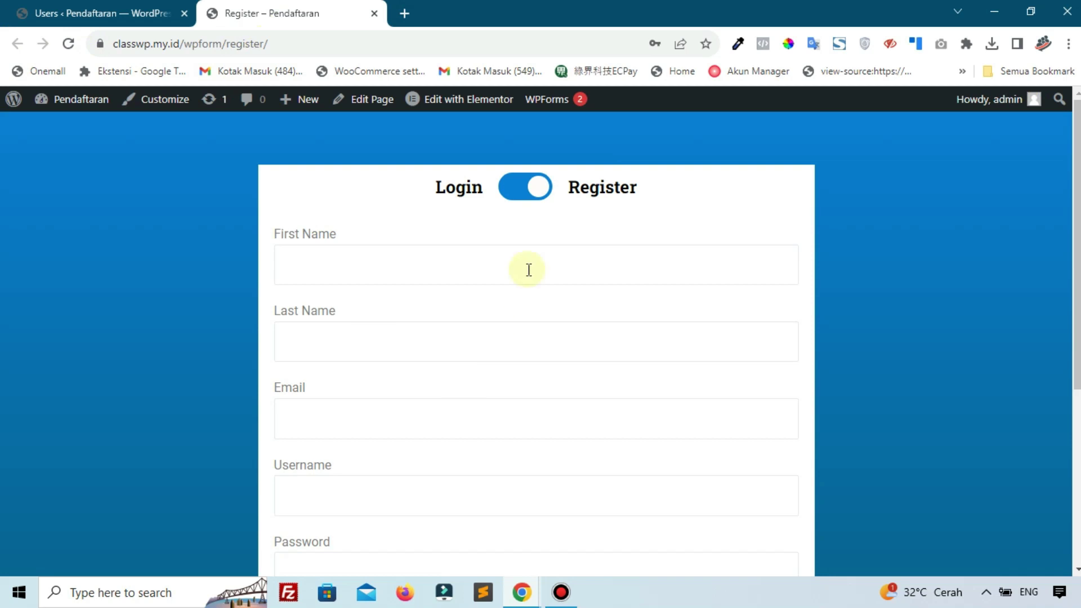
{"action": "left_click", "coordinate": [525, 190]}
{"action": "left_click", "coordinate": [526, 192]}
{"action": "left_click_drag", "start_coordinate": [844, 12], "coordinate": [1080, 62]}
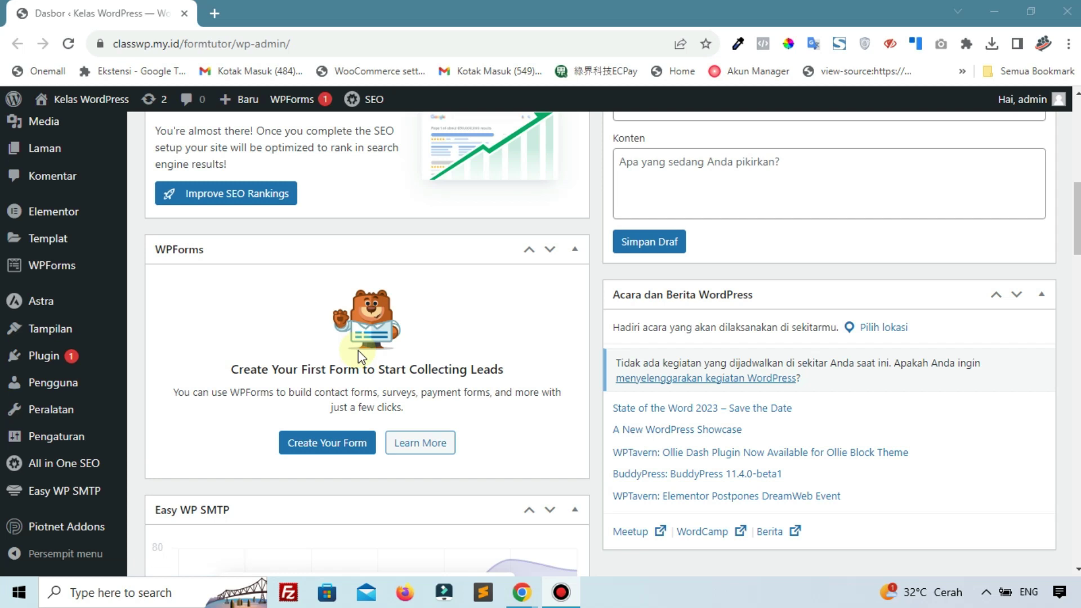
Scroll through the Kelas WordPress dashboard
{"action": "scroll", "coordinate": [104, 333], "scroll_direction": "up", "scroll_amount": 10}
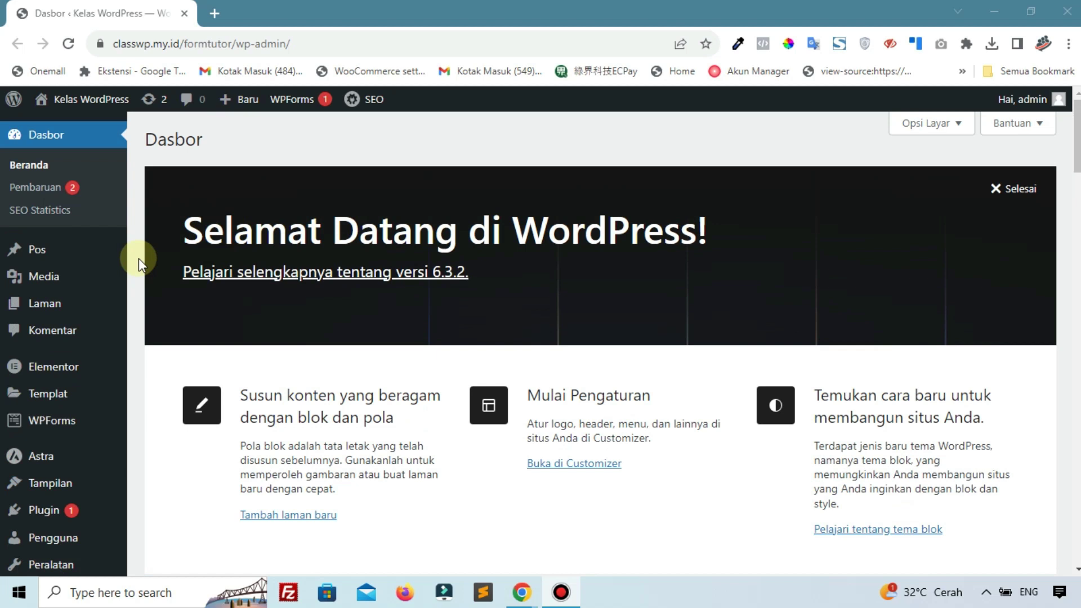
{"action": "scroll", "coordinate": [139, 257], "scroll_direction": "down", "scroll_amount": 4}
{"action": "scroll", "coordinate": [138, 258], "scroll_direction": "up", "scroll_amount": 1}
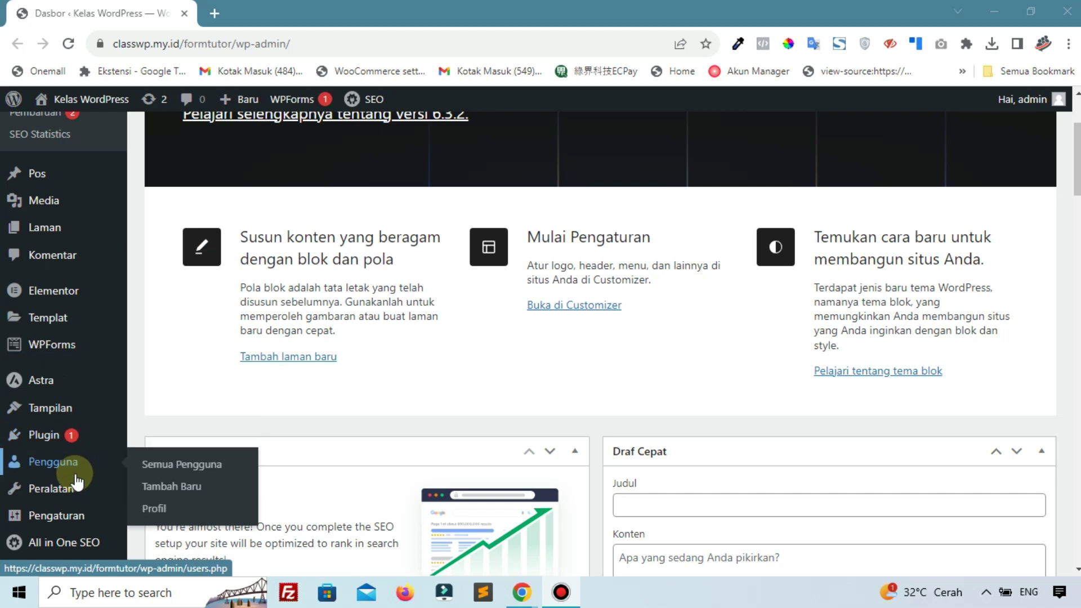
{"action": "scroll", "coordinate": [197, 303], "scroll_direction": "up", "scroll_amount": 3}
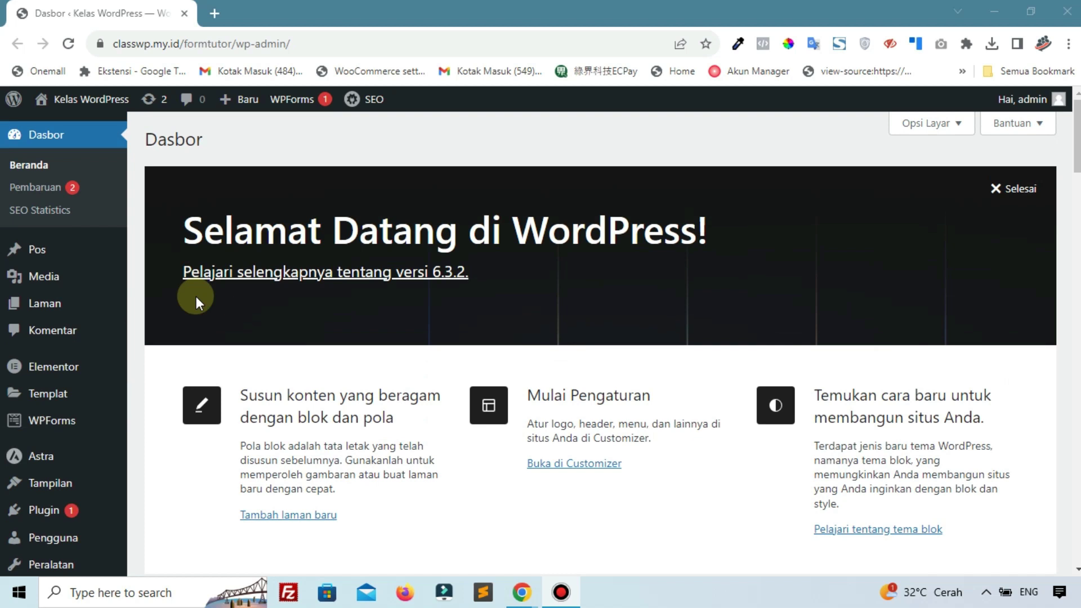
{"action": "scroll", "coordinate": [196, 296], "scroll_direction": "down", "scroll_amount": 4}
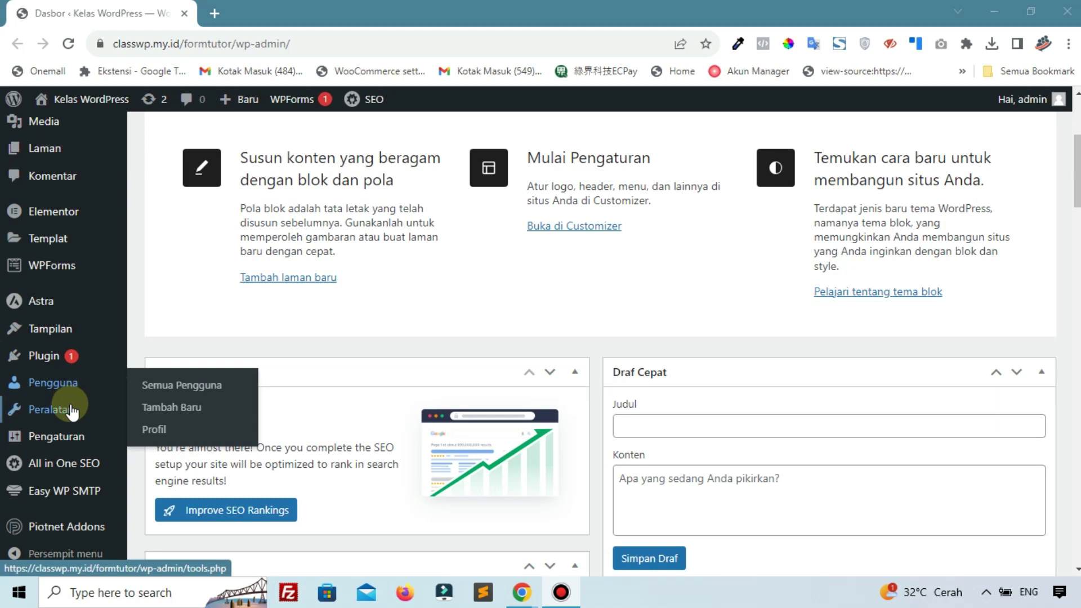
Check the Pengguna, Peralatan and Piotnet Addons menus and open a new browser tab
{"action": "mouse_move", "coordinate": [55, 527]}
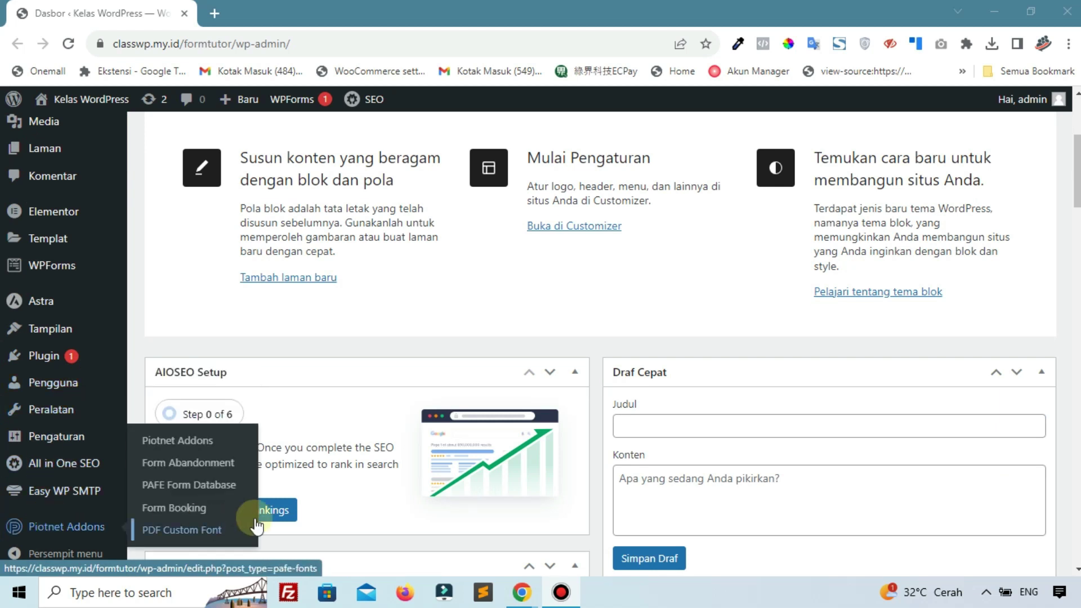
{"action": "mouse_move", "coordinate": [19, 532]}
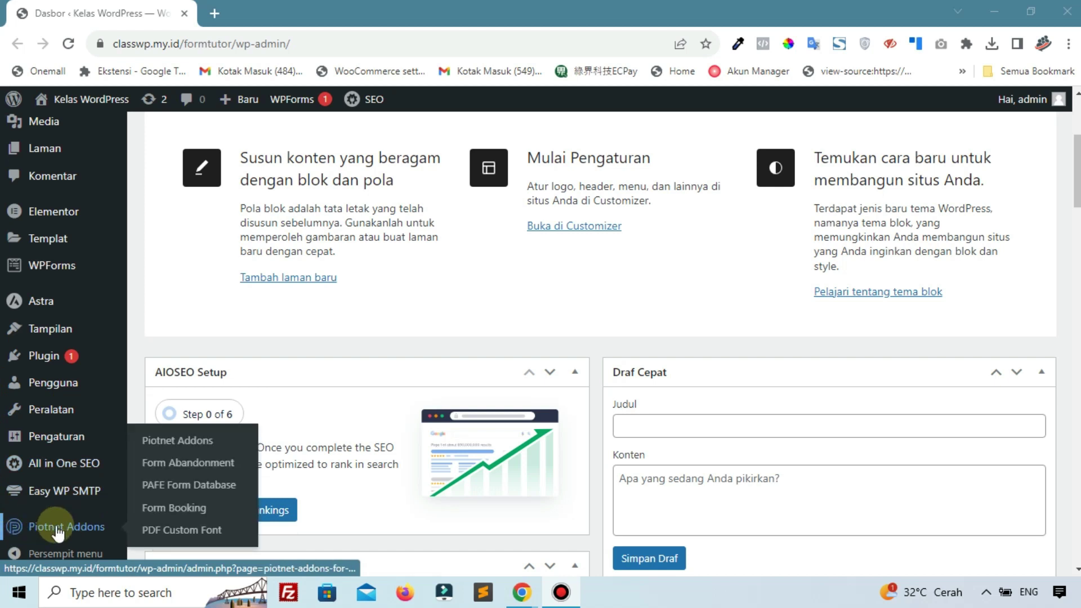
{"action": "left_click", "coordinate": [174, 507]}
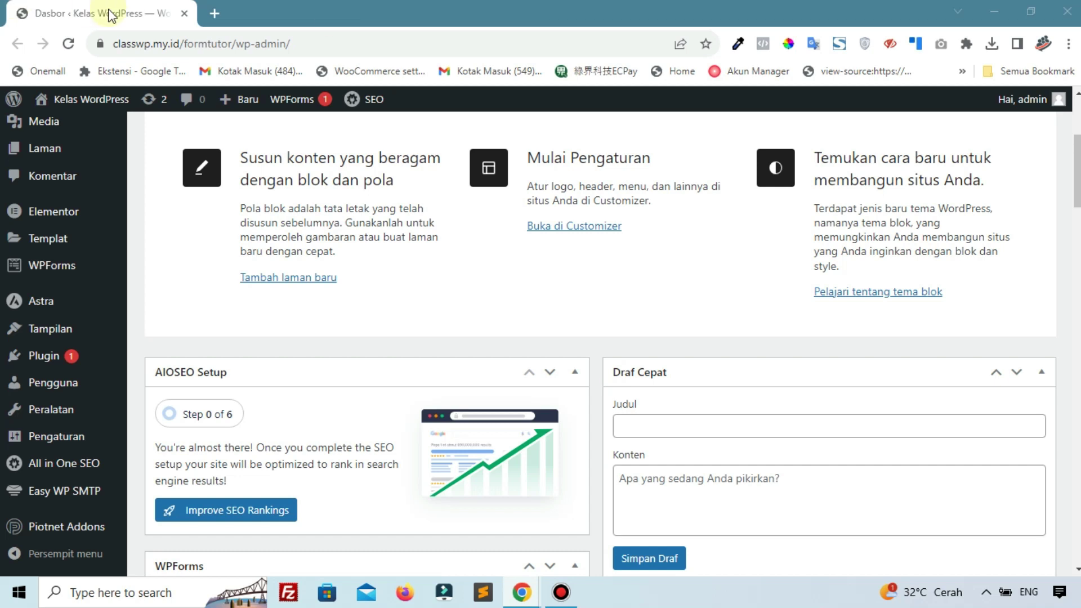
{"action": "left_click", "coordinate": [214, 13]}
Paste and load the copied Register page address, switching its form to registration
{"action": "right_click", "coordinate": [262, 44]}
{"action": "left_click", "coordinate": [382, 149]}
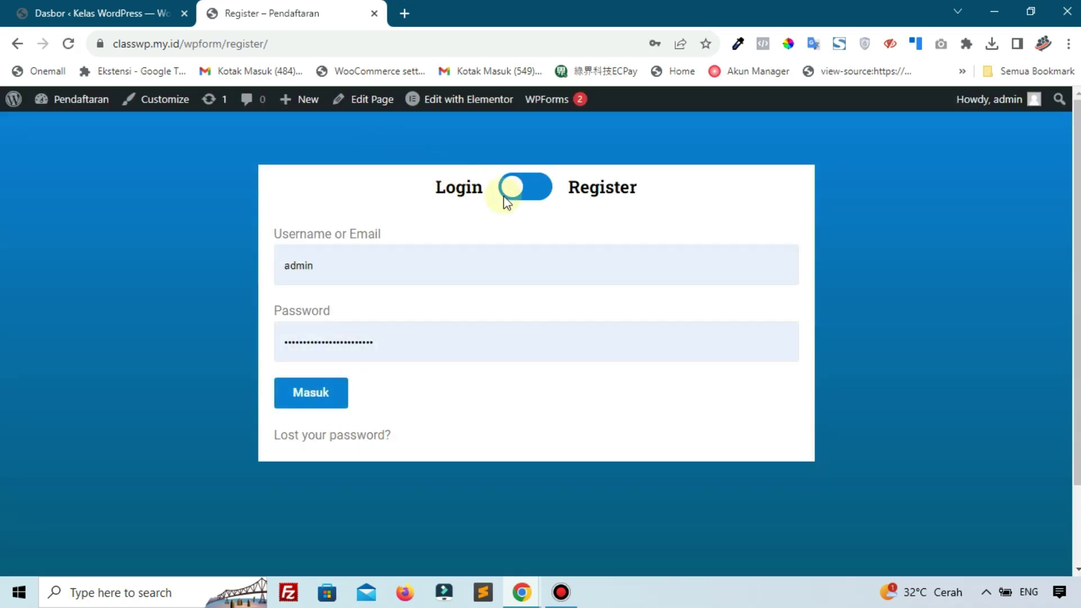
{"action": "left_click", "coordinate": [510, 198]}
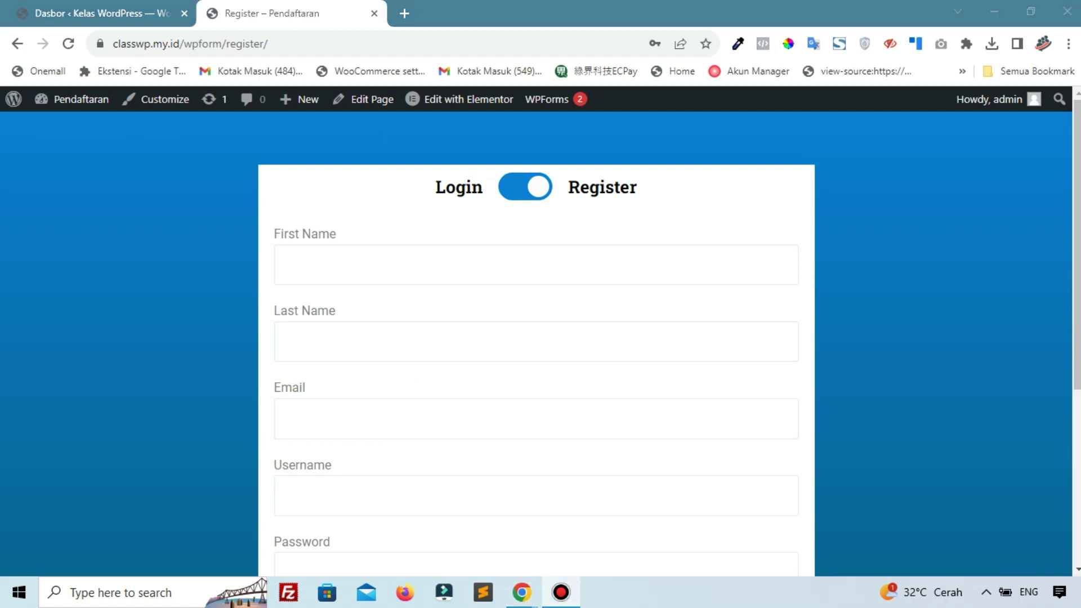
Flip the Register page's form between Login and Register several times
{"action": "left_click", "coordinate": [84, 10]}
{"action": "scroll", "coordinate": [42, 465], "scroll_direction": "down", "scroll_amount": 3}
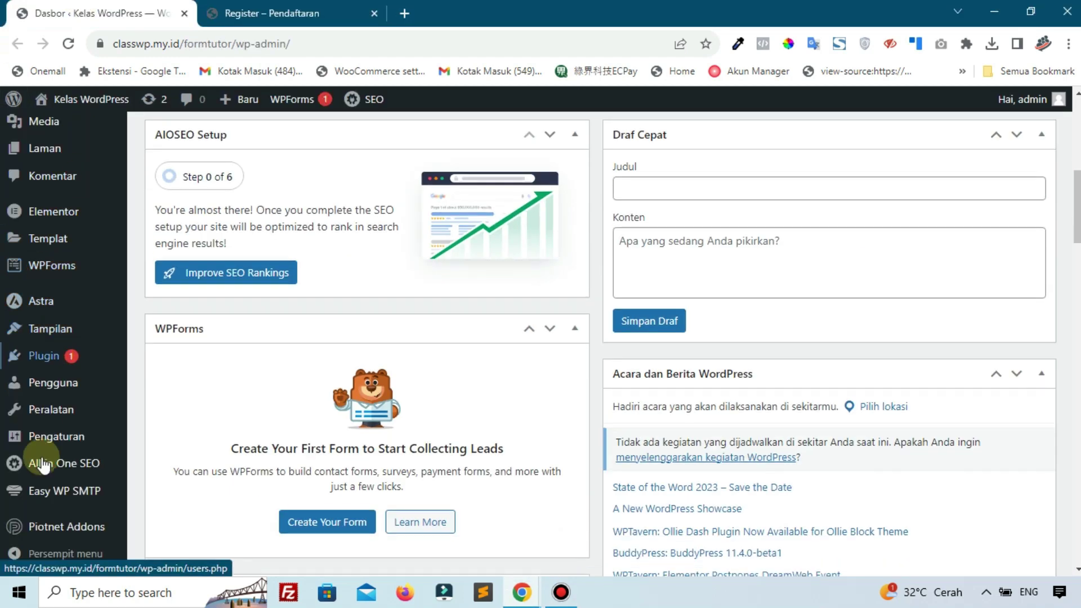
{"action": "mouse_move", "coordinate": [38, 525]}
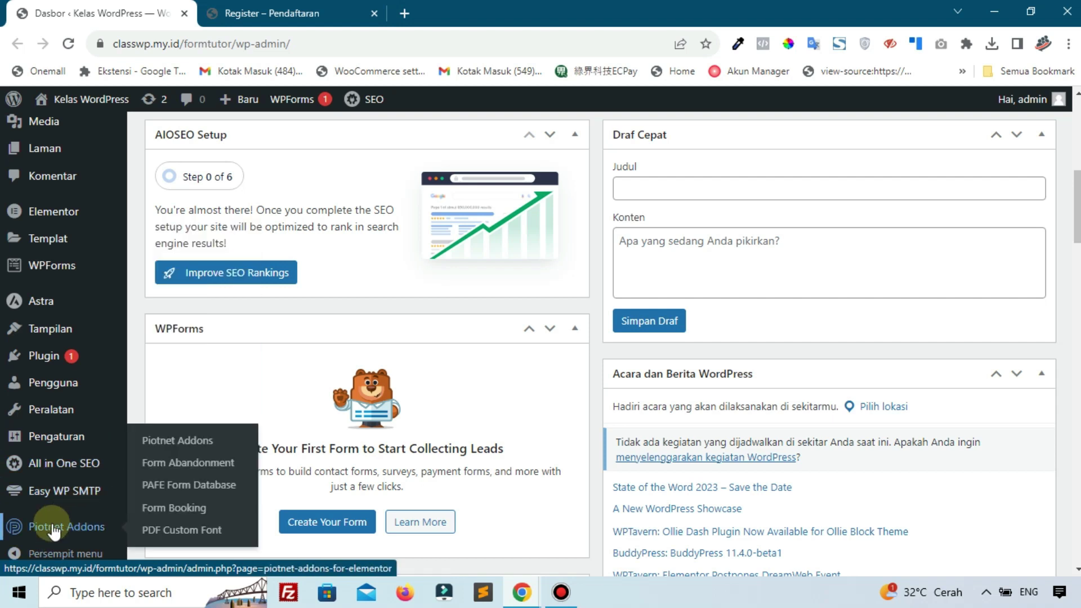
{"action": "left_click", "coordinate": [270, 13]}
{"action": "left_click", "coordinate": [525, 206]}
{"action": "left_click", "coordinate": [525, 205]}
{"action": "left_click", "coordinate": [525, 206]}
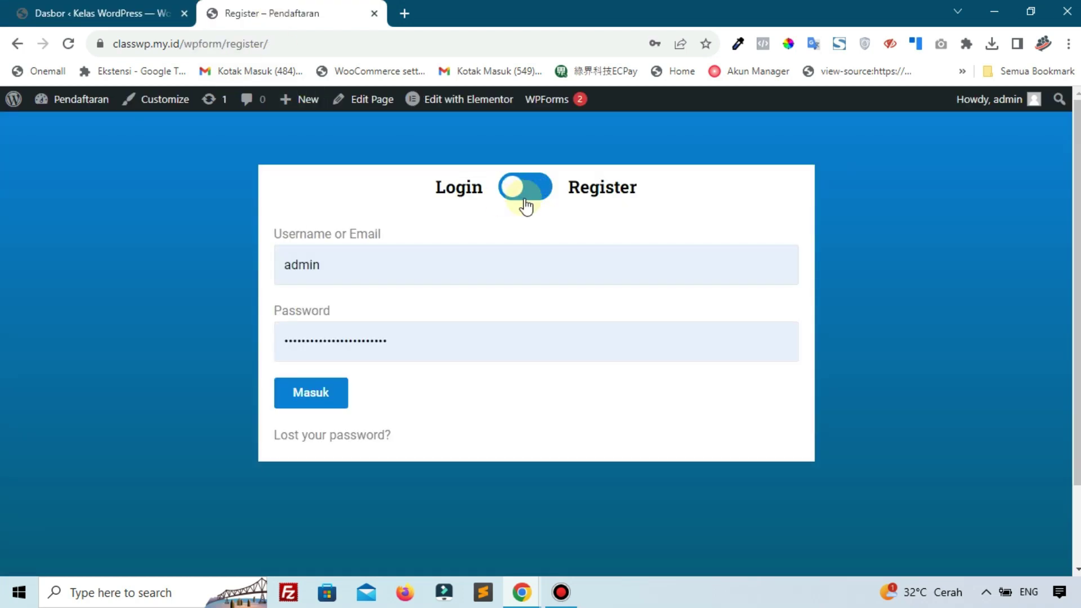
{"action": "left_click", "coordinate": [526, 206]}
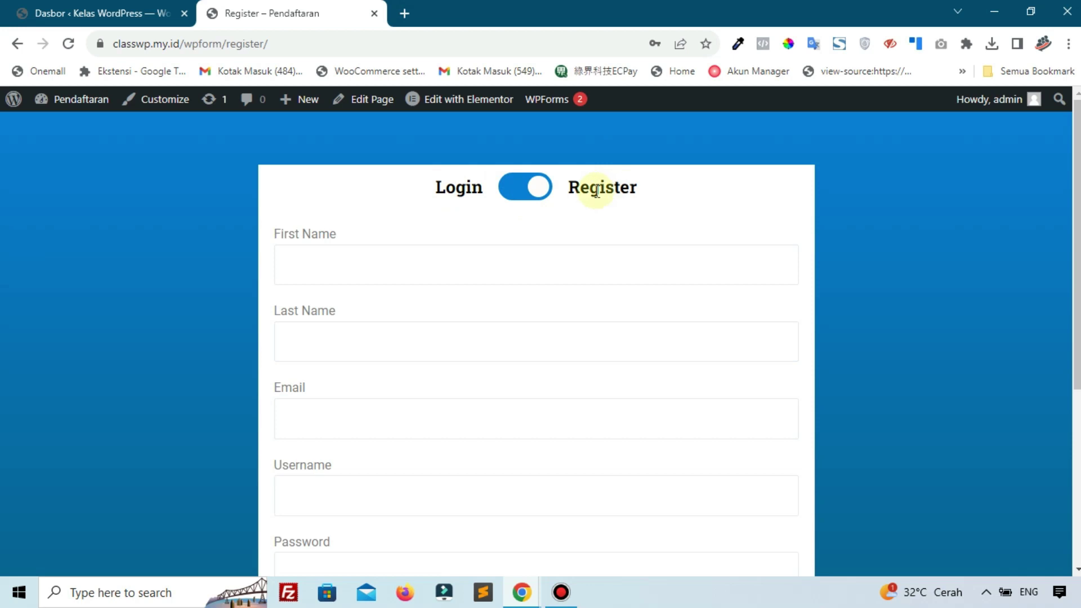
On the Kelas WordPress dashboard, open Templat > Templat Tersimpan
{"action": "left_click", "coordinate": [116, 13]}
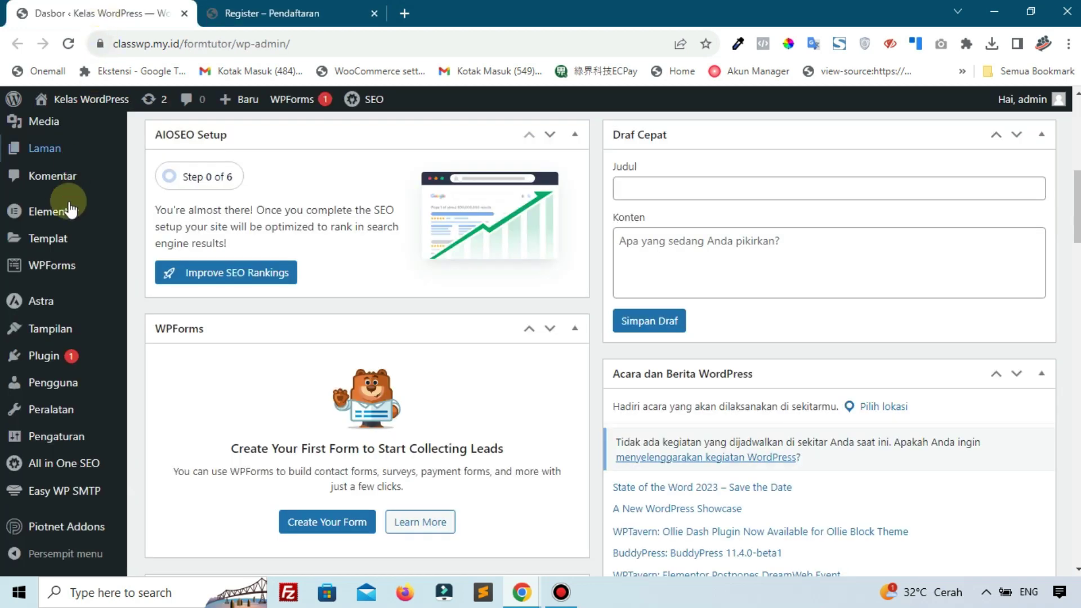
{"action": "mouse_move", "coordinate": [39, 238]}
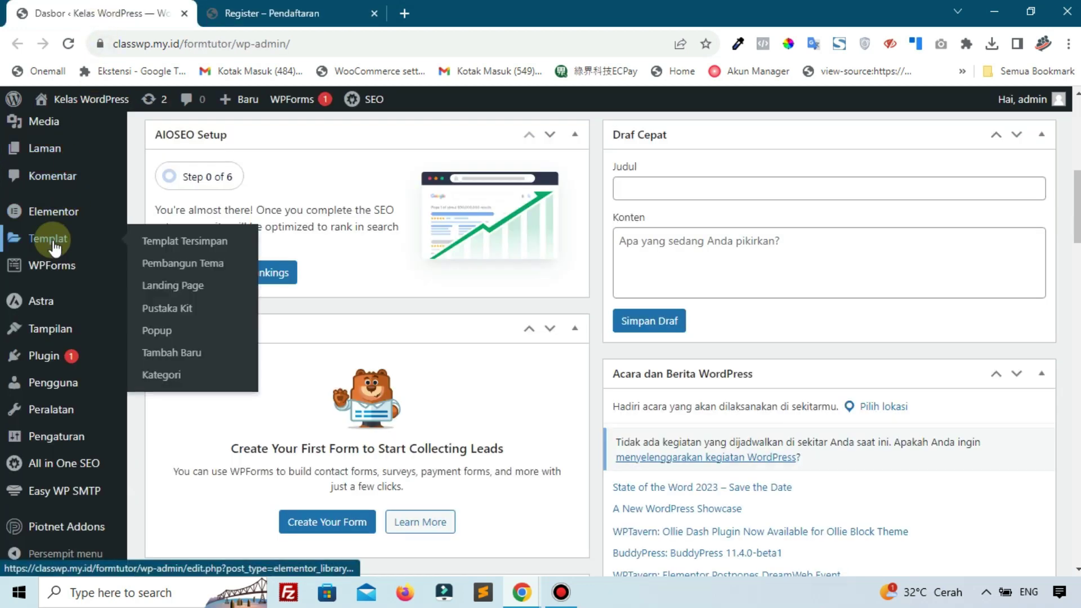
{"action": "left_click", "coordinate": [208, 260]}
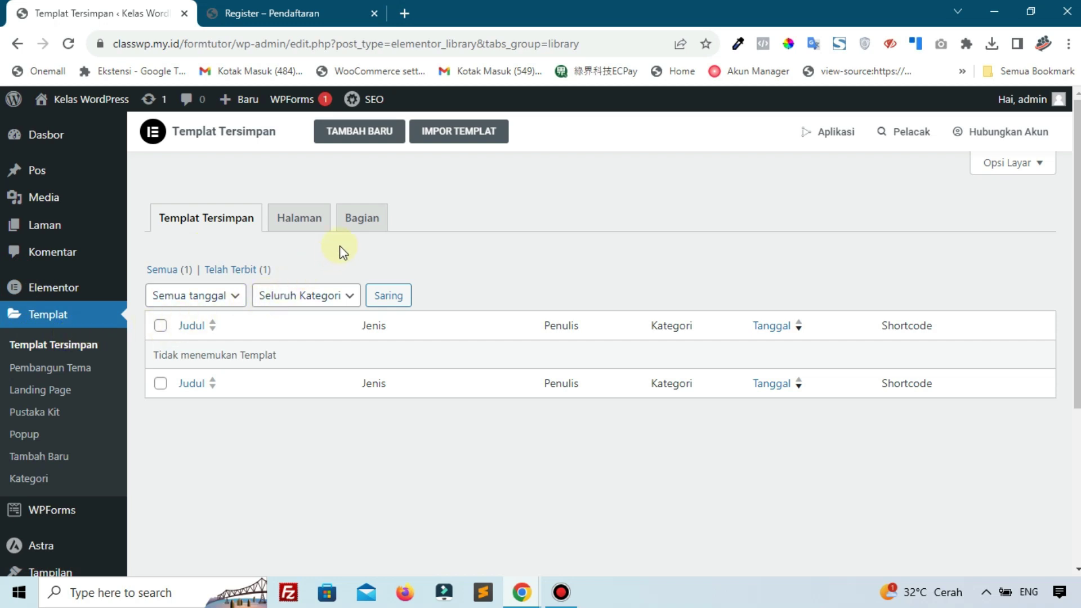
View the saved section templates, then return to the full templates list
{"action": "left_click", "coordinate": [361, 223]}
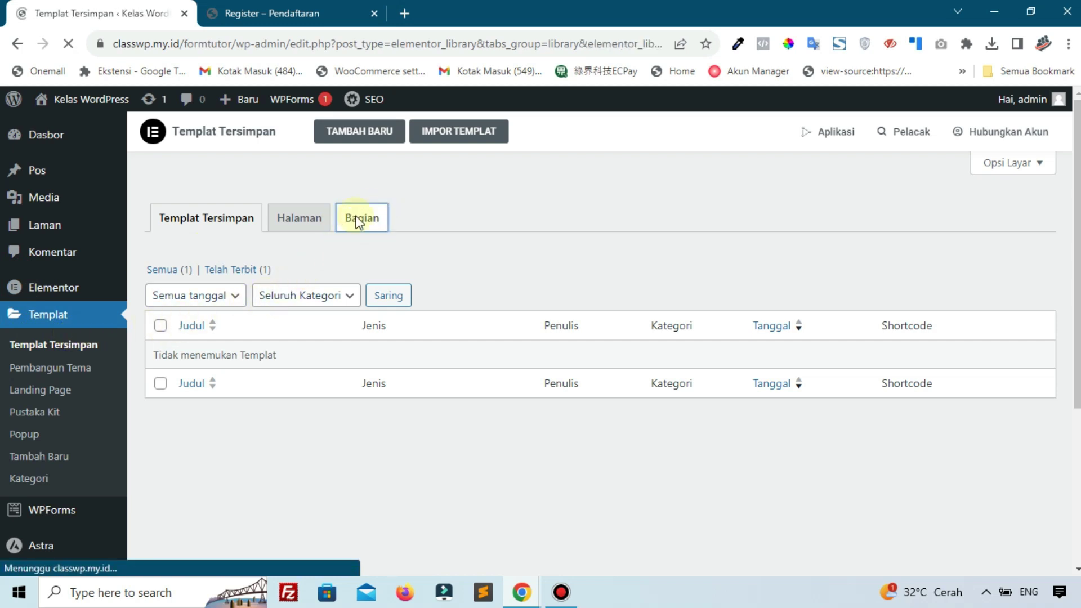
{"action": "scroll", "coordinate": [410, 345], "scroll_direction": "up", "scroll_amount": 3}
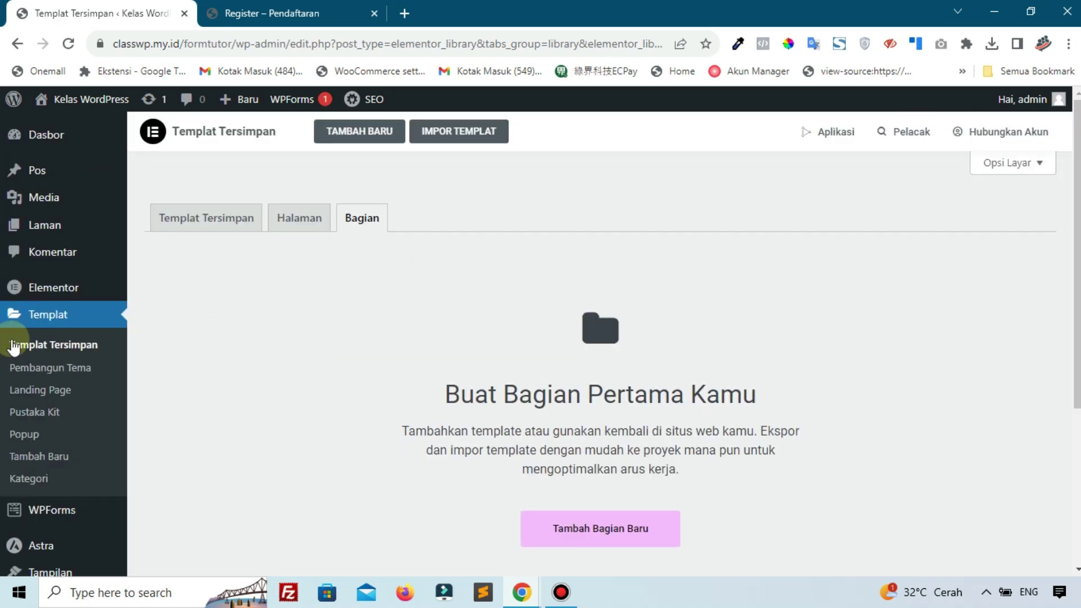
{"action": "left_click", "coordinate": [54, 345]}
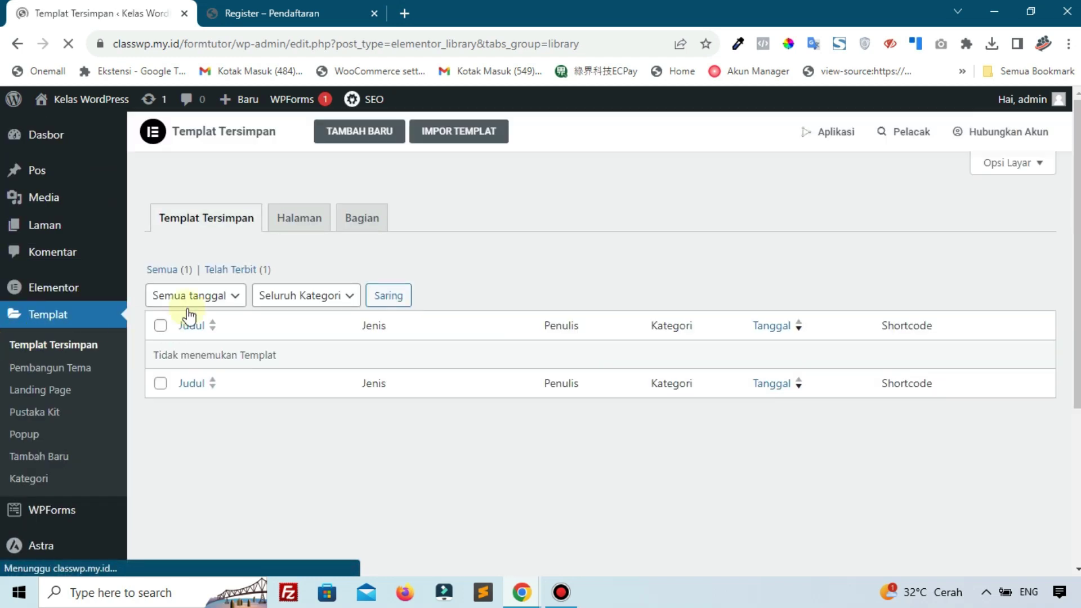
Create a new Bagian template named 'Section Register'
{"action": "left_click", "coordinate": [363, 133]}
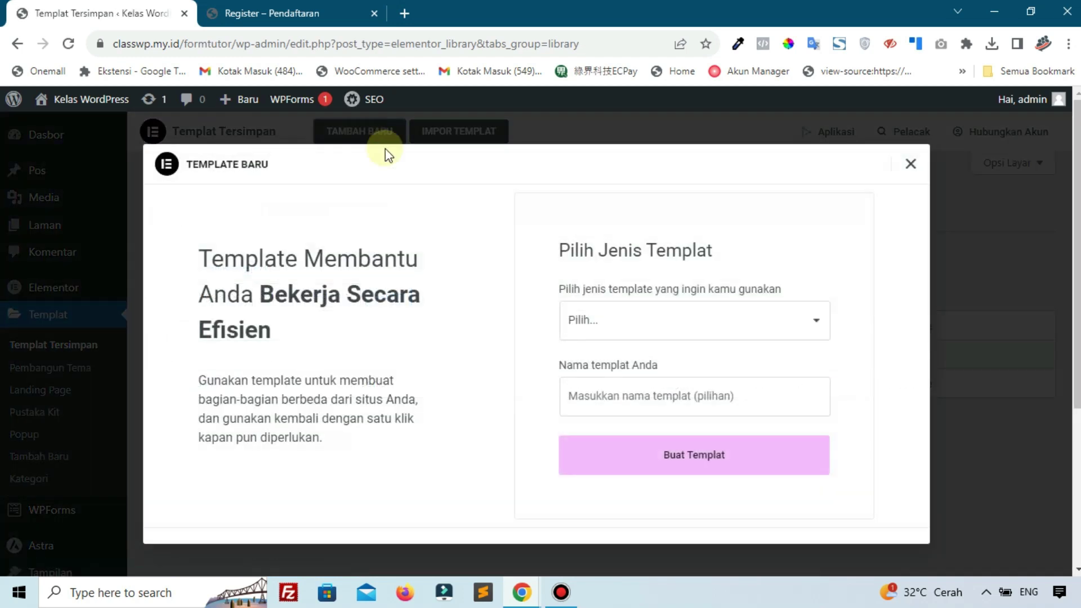
{"action": "left_click", "coordinate": [585, 315]}
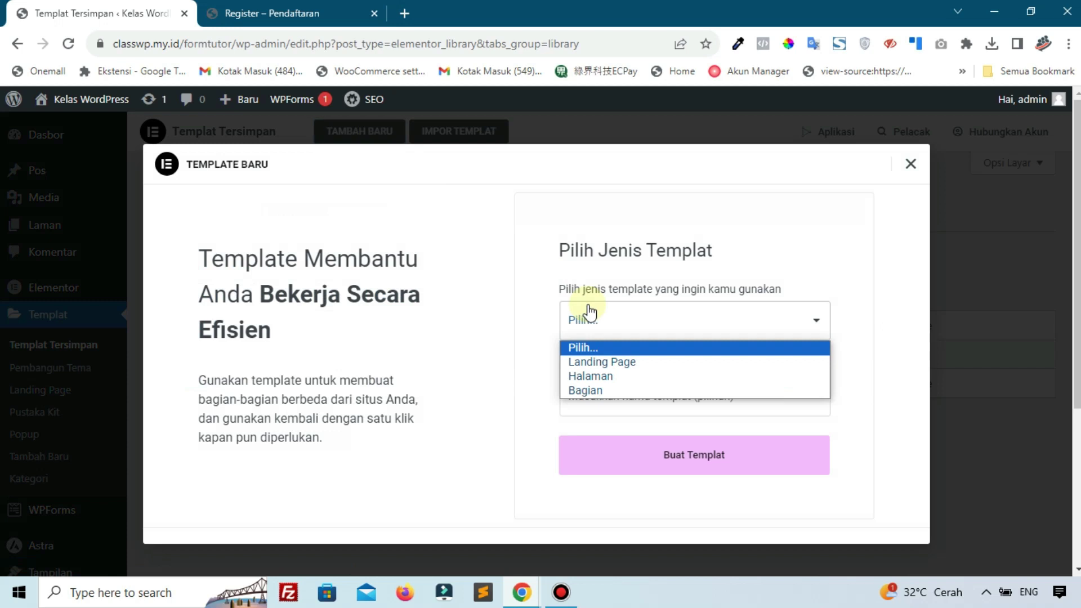
{"action": "left_click", "coordinate": [606, 390]}
{"action": "left_click", "coordinate": [607, 386]}
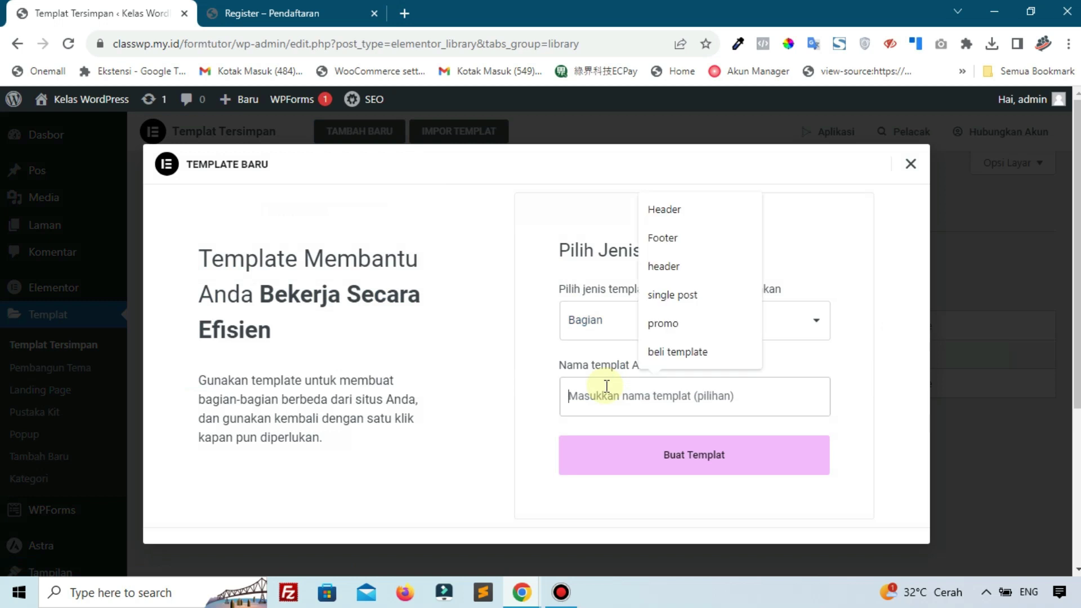
{"action": "type", "text": "Sectionm"}
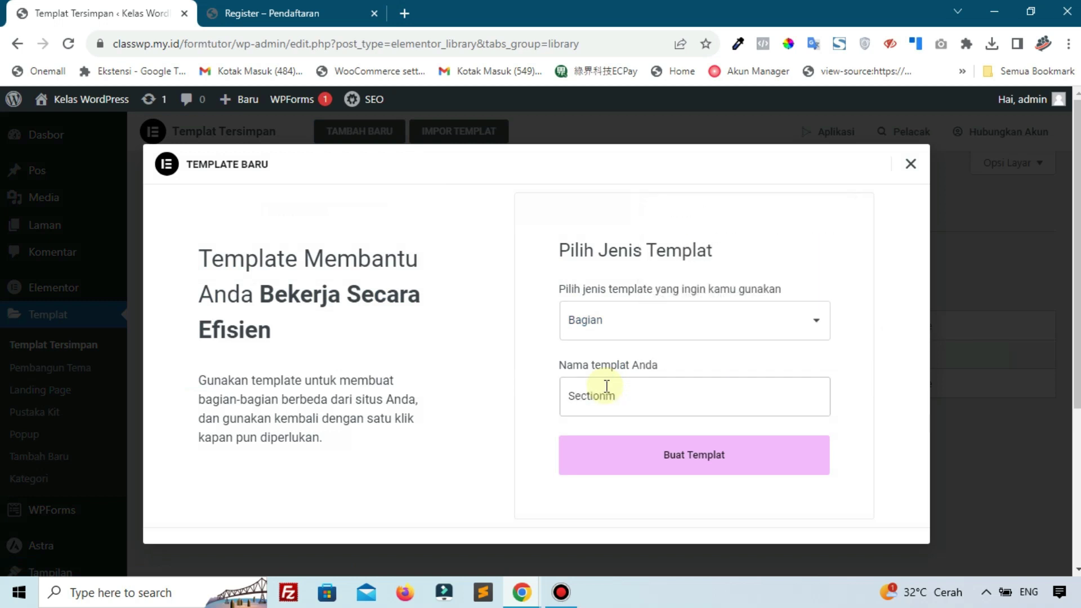
{"action": "key", "text": "BackSpace"}
{"action": "type", "text": "Regi"}
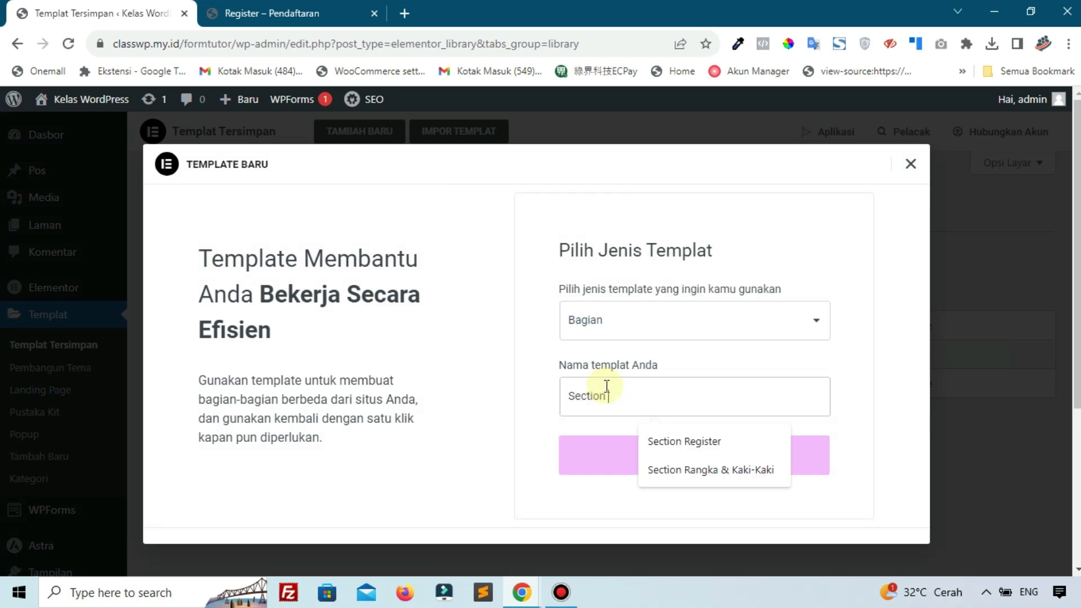
{"action": "type", "text": "ster"}
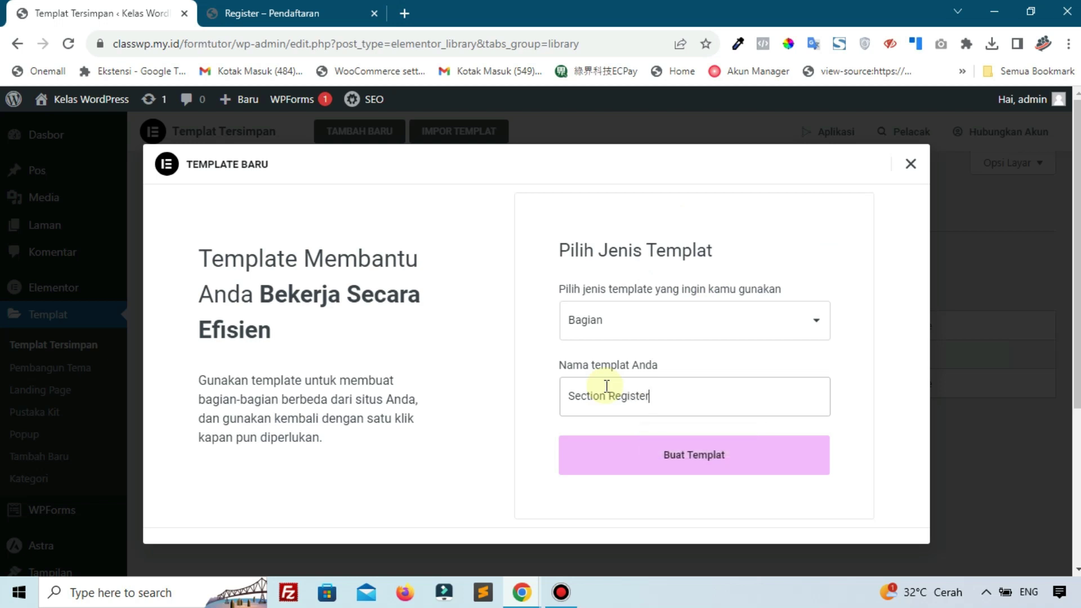
{"action": "left_click", "coordinate": [649, 474]}
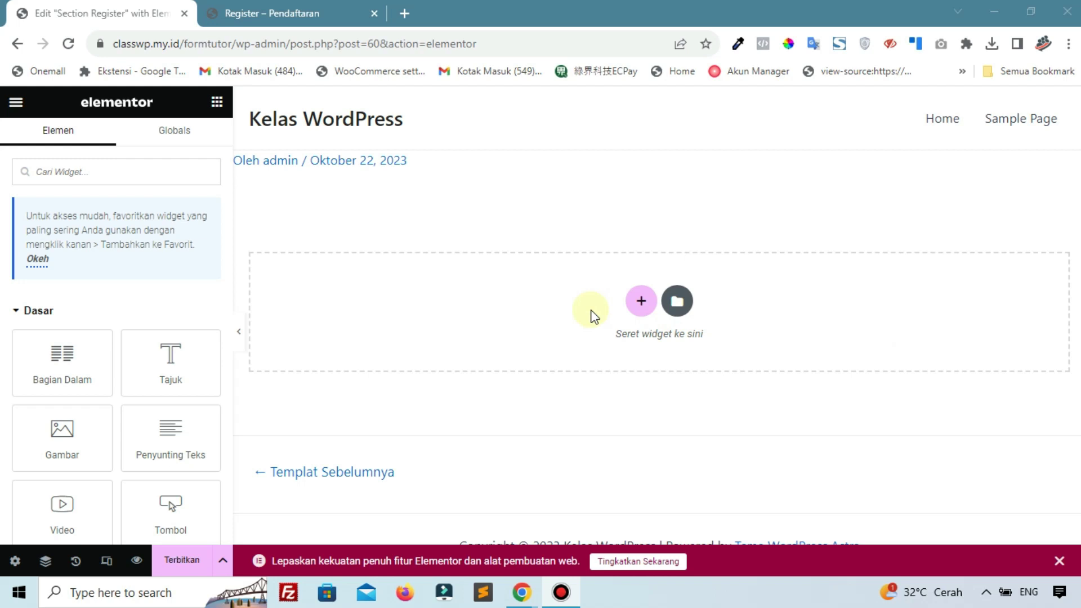
Add a one-column section with content width 900
{"action": "left_click", "coordinate": [641, 301]}
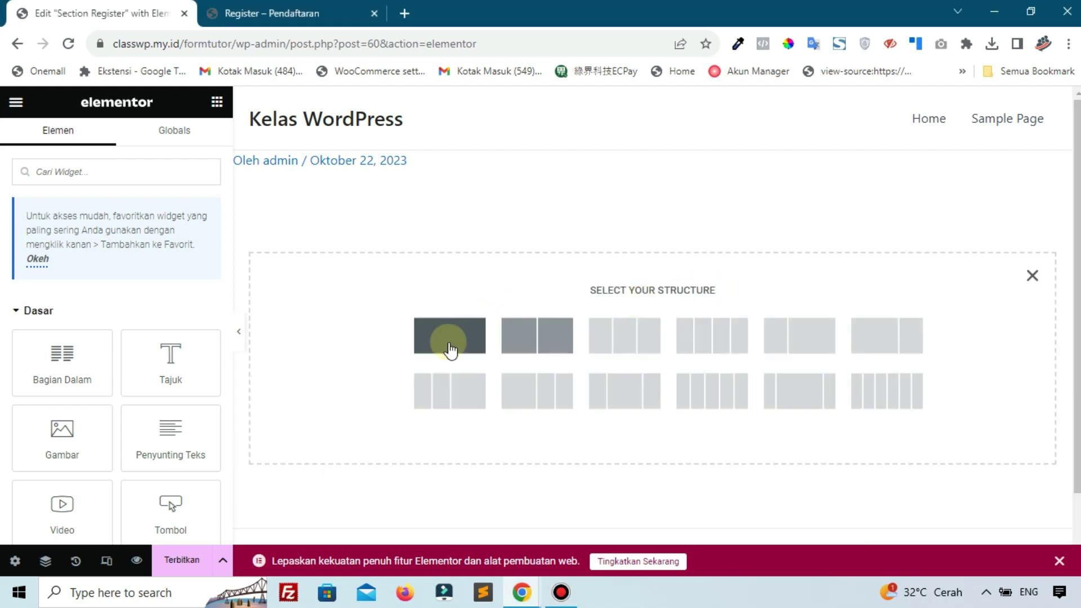
{"action": "left_click", "coordinate": [453, 344]}
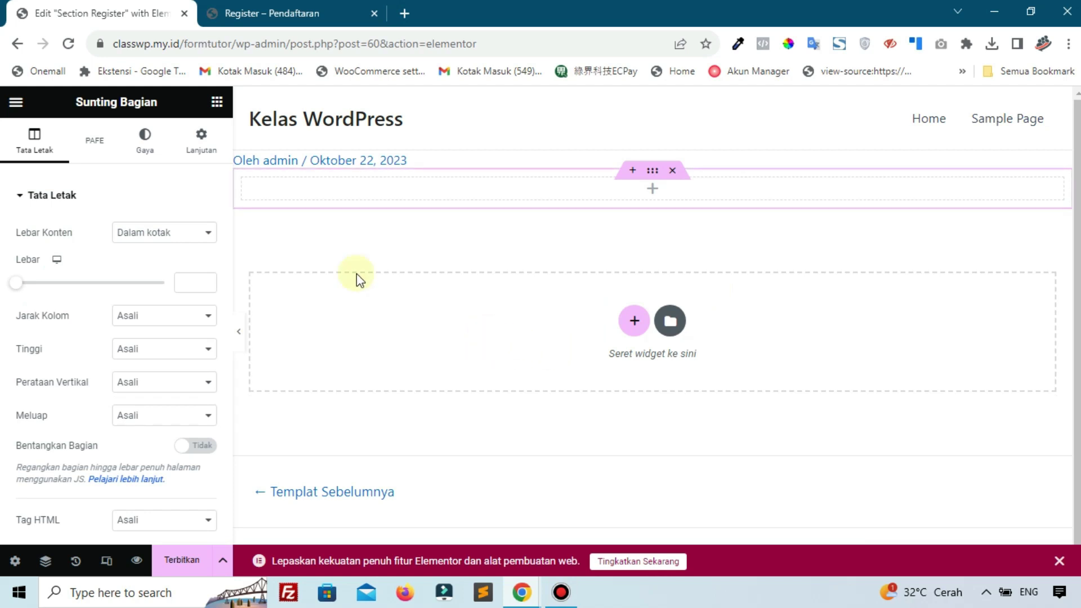
{"action": "left_click", "coordinate": [180, 284]}
{"action": "type", "text": "900"}
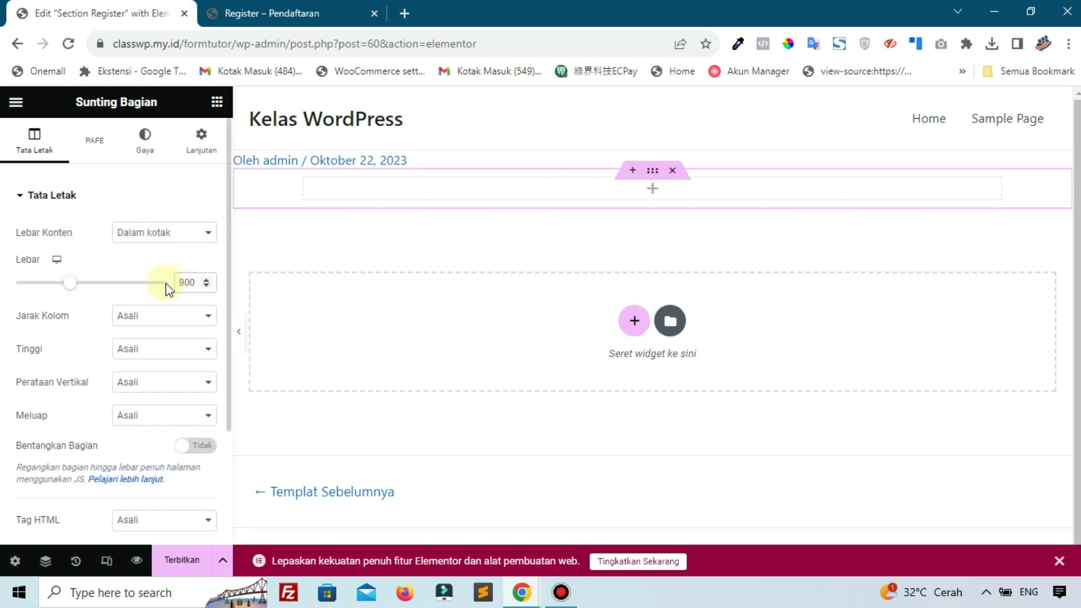
Place a Field widget in the section with Form ID 'register'
{"action": "left_click", "coordinate": [217, 101]}
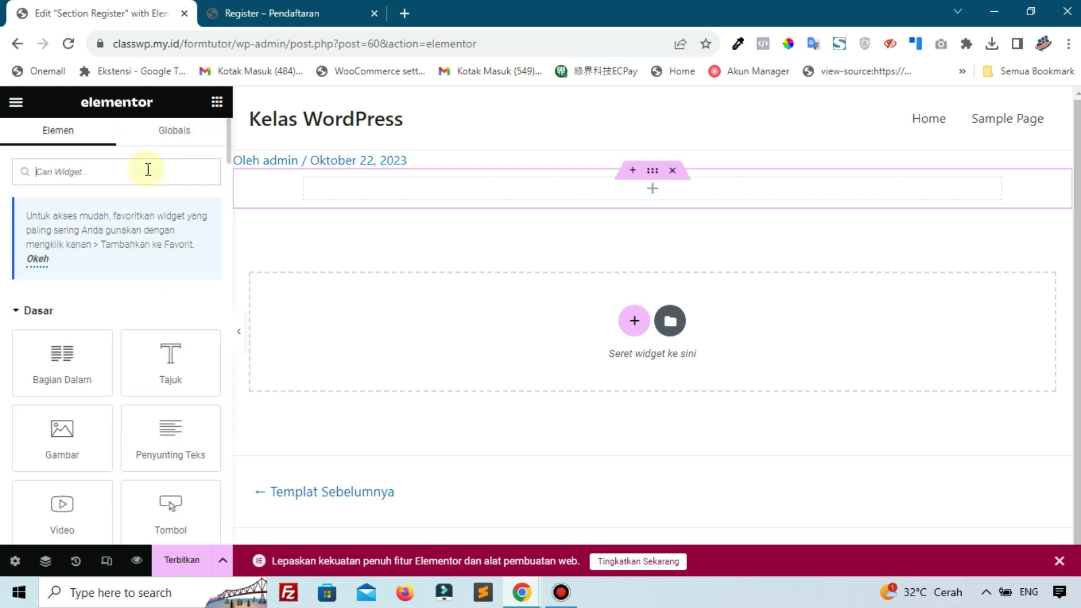
{"action": "type", "text": "fiel"}
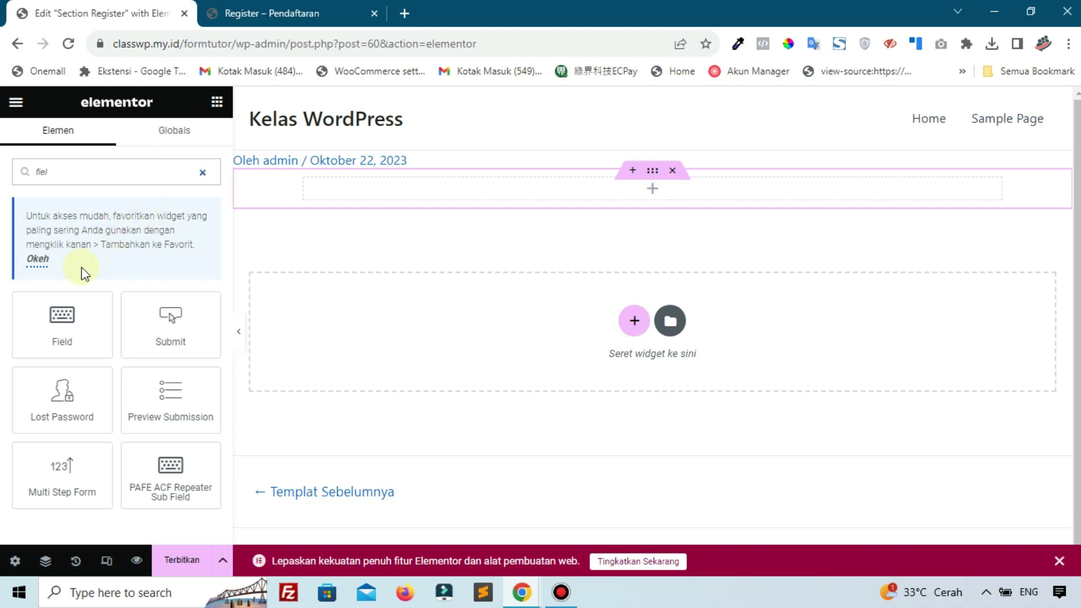
{"action": "left_click_drag", "start_coordinate": [62, 318], "coordinate": [390, 188]}
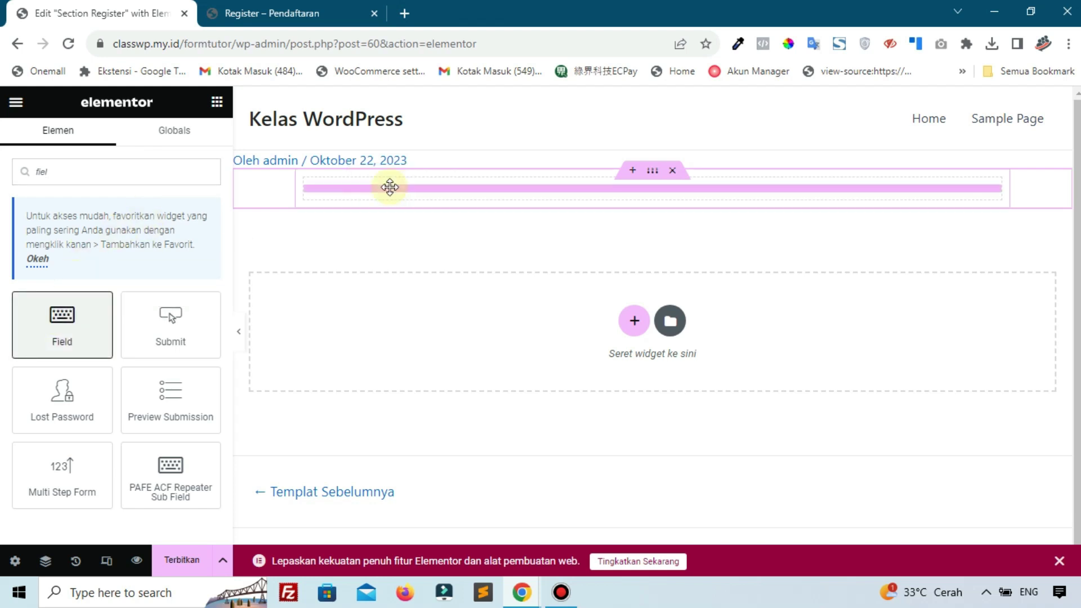
{"action": "left_click", "coordinate": [169, 233]}
{"action": "type", "text": "register"}
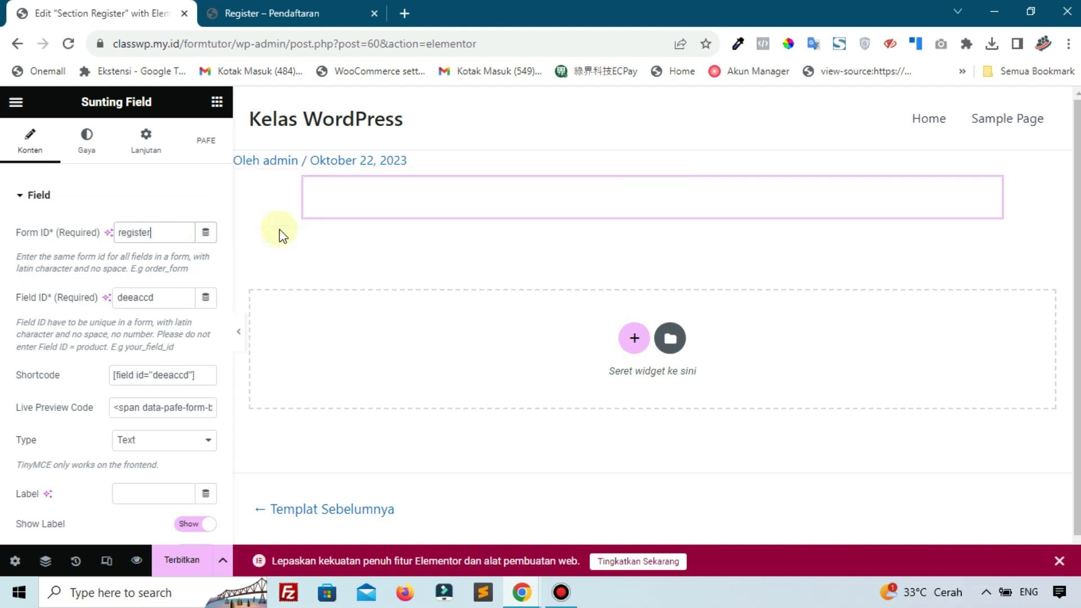
Set the field's Field ID and Label to 'First Name'
{"action": "left_click", "coordinate": [161, 297]}
{"action": "double_click", "coordinate": [163, 297]}
{"action": "type", "text": "First Na"}
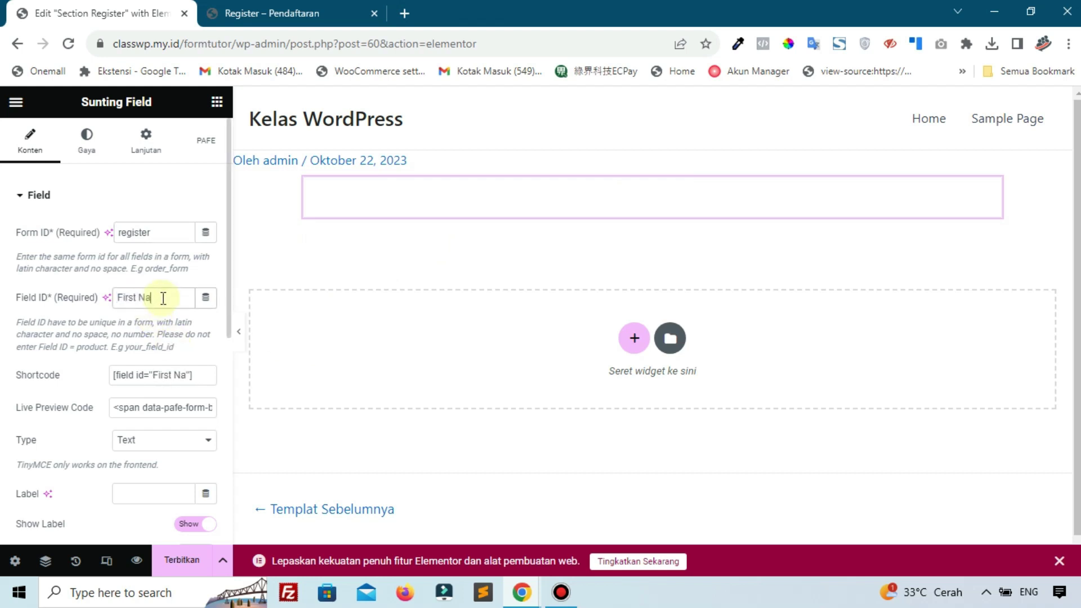
{"action": "type", "text": "me"}
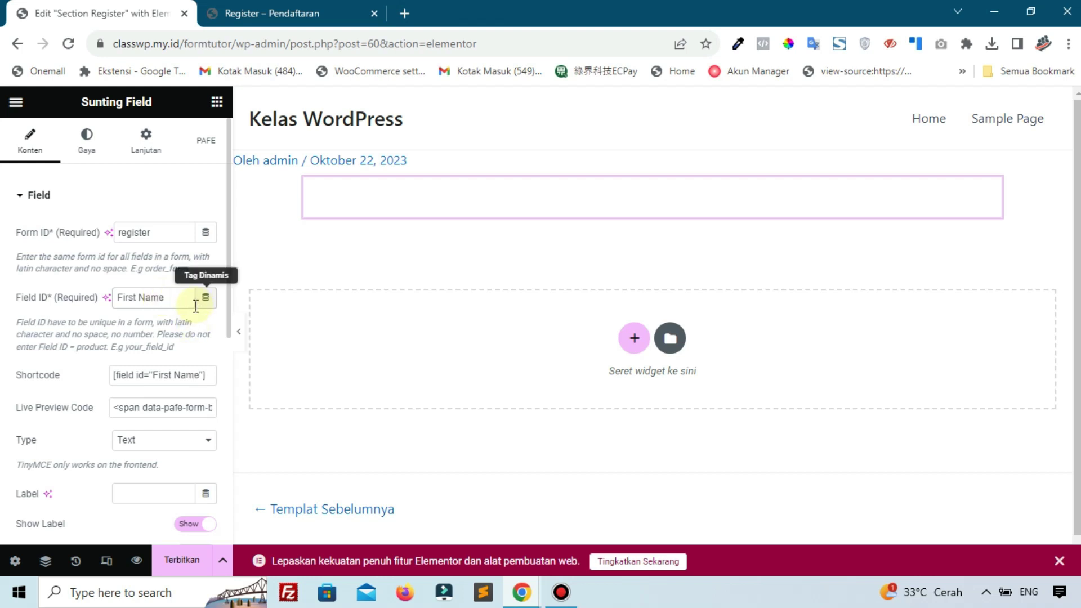
{"action": "scroll", "coordinate": [180, 366], "scroll_direction": "down", "scroll_amount": 1}
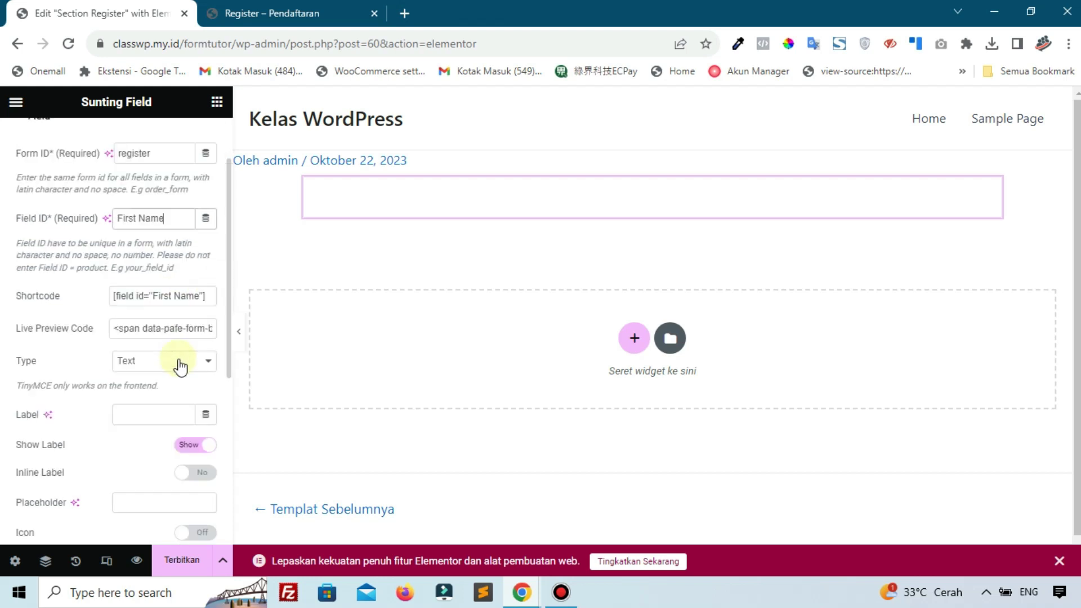
{"action": "left_click", "coordinate": [158, 414]}
{"action": "triple_click", "coordinate": [142, 220]}
{"action": "key", "text": "ctrl+c"}
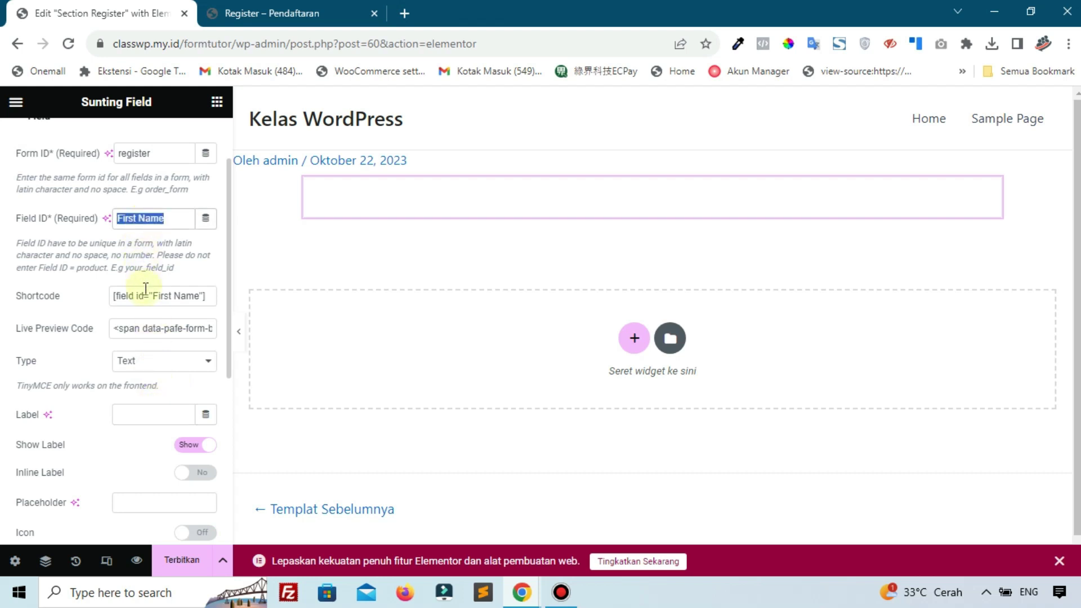
{"action": "left_click", "coordinate": [158, 417]}
{"action": "key", "text": "ctrl+v"}
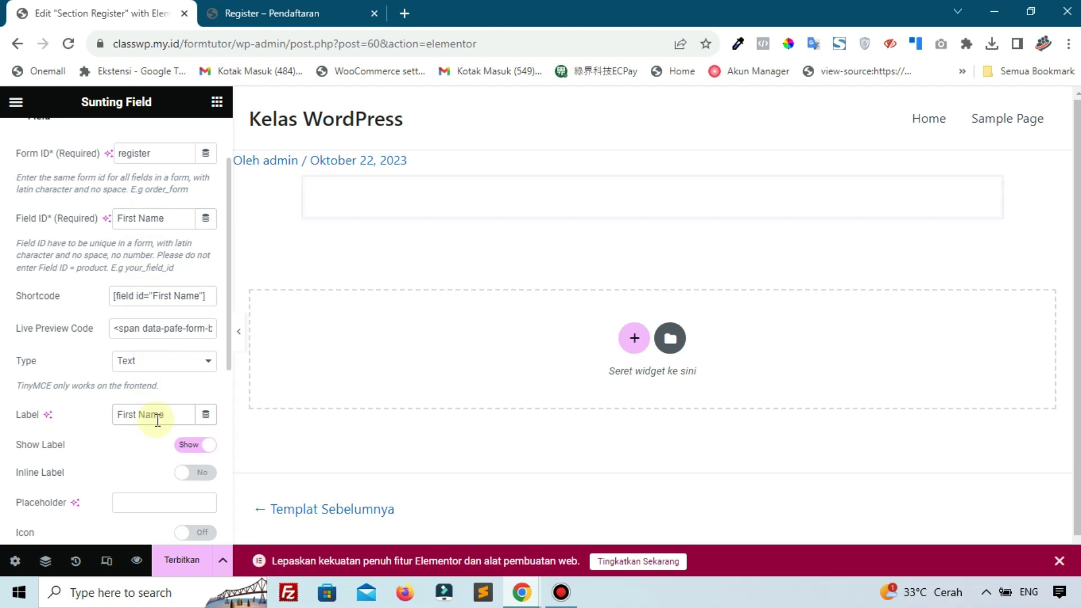
Make First Name required and show its required mark
{"action": "scroll", "coordinate": [32, 371], "scroll_direction": "down", "scroll_amount": 3}
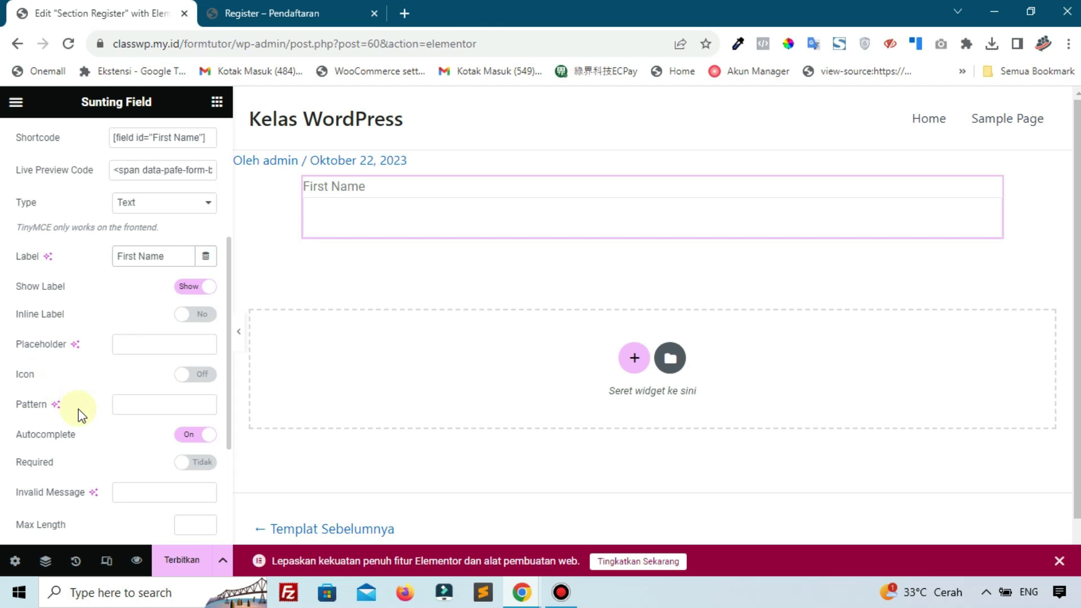
{"action": "left_click", "coordinate": [180, 467]}
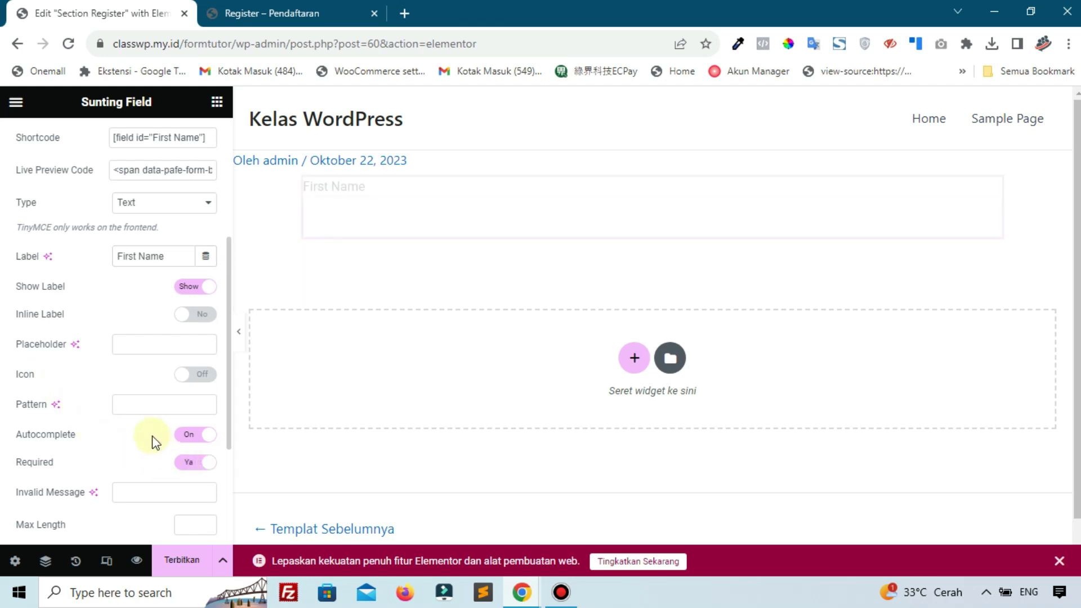
{"action": "scroll", "coordinate": [152, 436], "scroll_direction": "down", "scroll_amount": 2}
{"action": "left_click", "coordinate": [181, 476]}
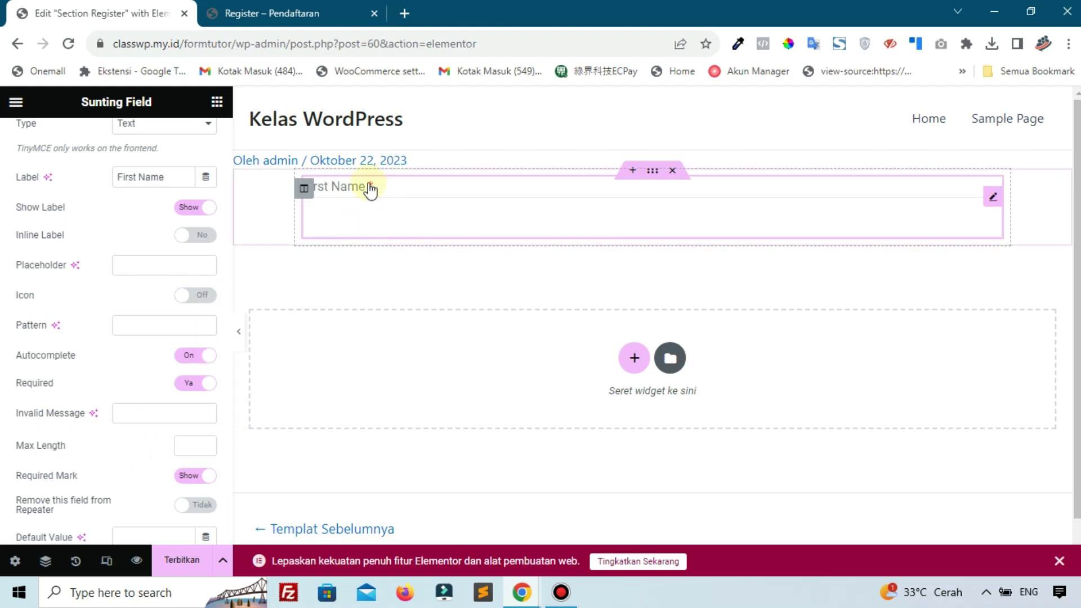
{"action": "left_click", "coordinate": [217, 102]}
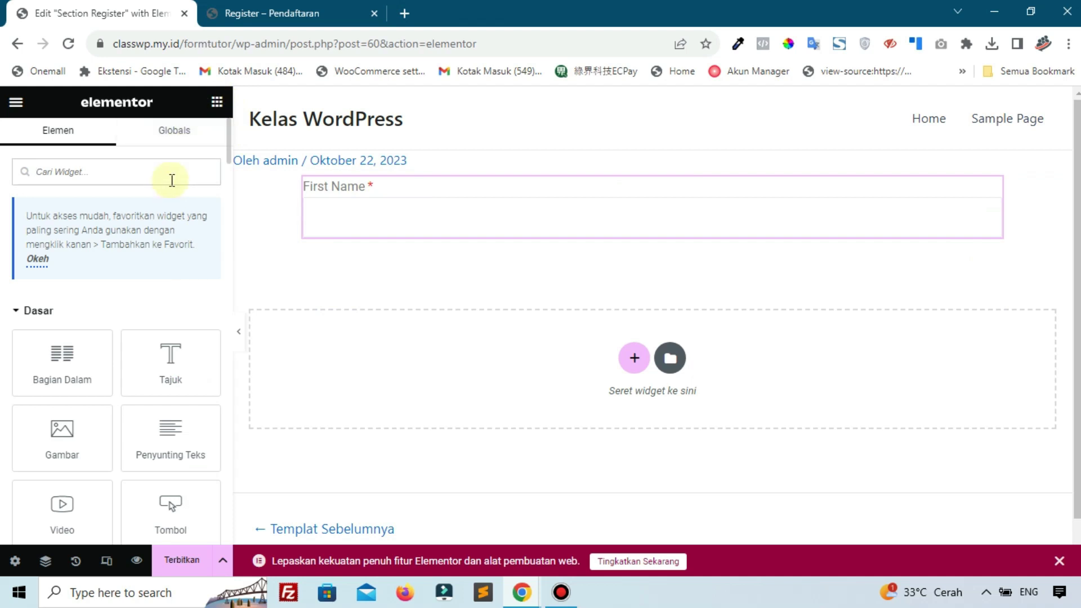
Add a second Field widget below First Name with Form ID 'register'
{"action": "type", "text": "fiel"}
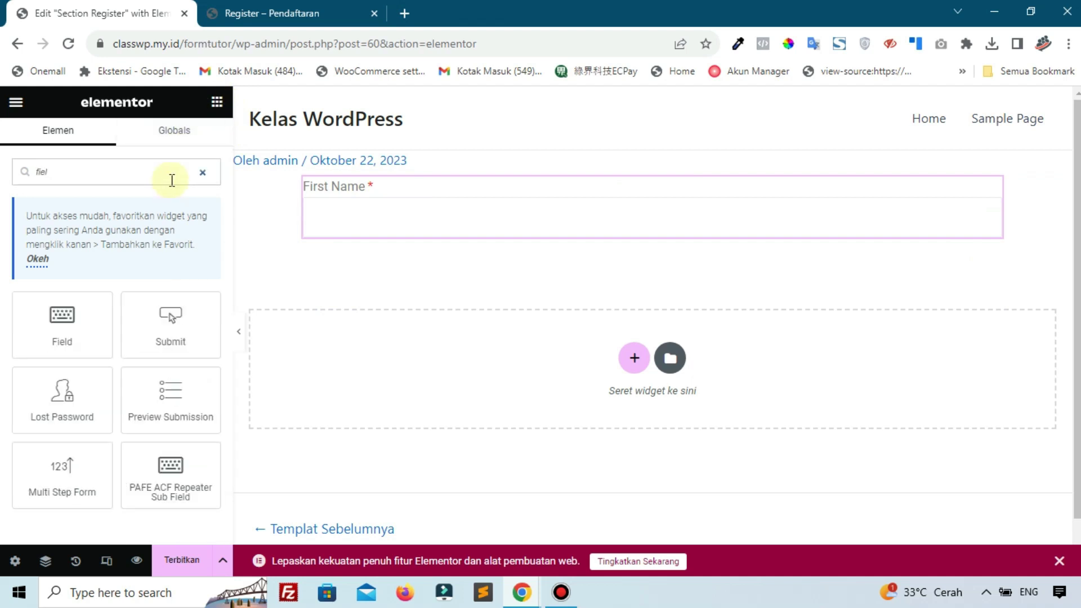
{"action": "left_click_drag", "start_coordinate": [92, 305], "coordinate": [326, 234]}
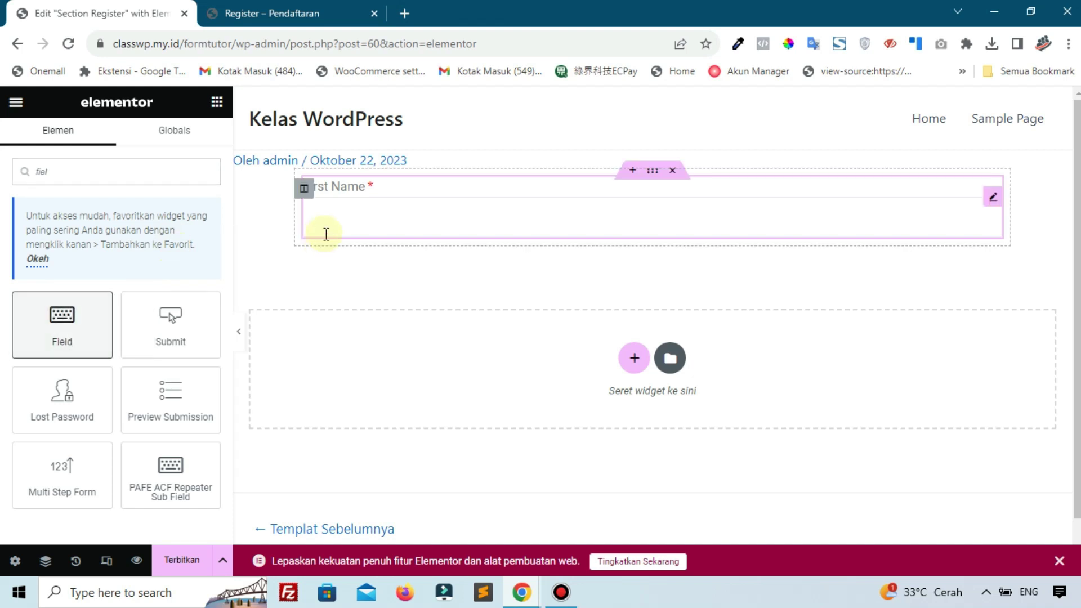
{"action": "left_click_drag", "start_coordinate": [68, 321], "coordinate": [324, 226]}
{"action": "left_click", "coordinate": [155, 238]}
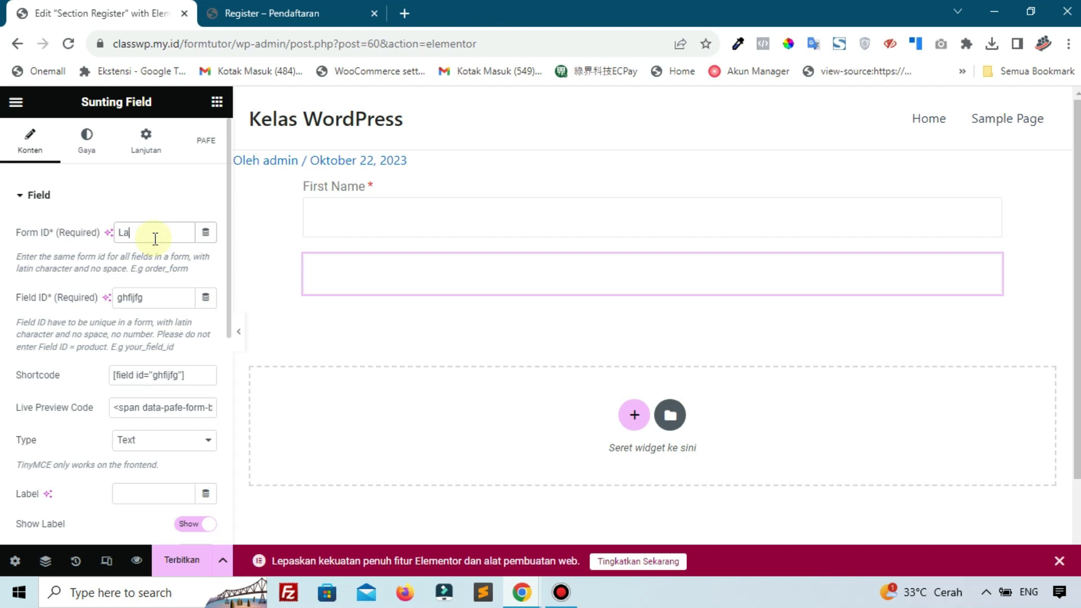
{"action": "type", "text": "Last Name"}
{"action": "key", "text": "ctrl+a"}
{"action": "type", "text": "re"}
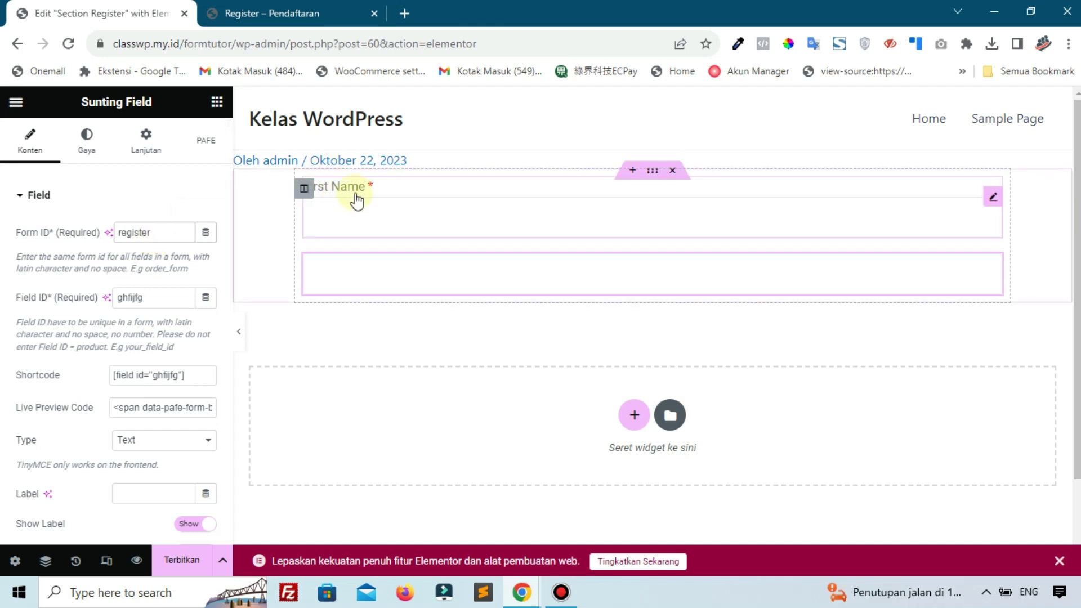
Set the new field's Field ID and Label to 'Last Name'
{"action": "double_click", "coordinate": [176, 301]}
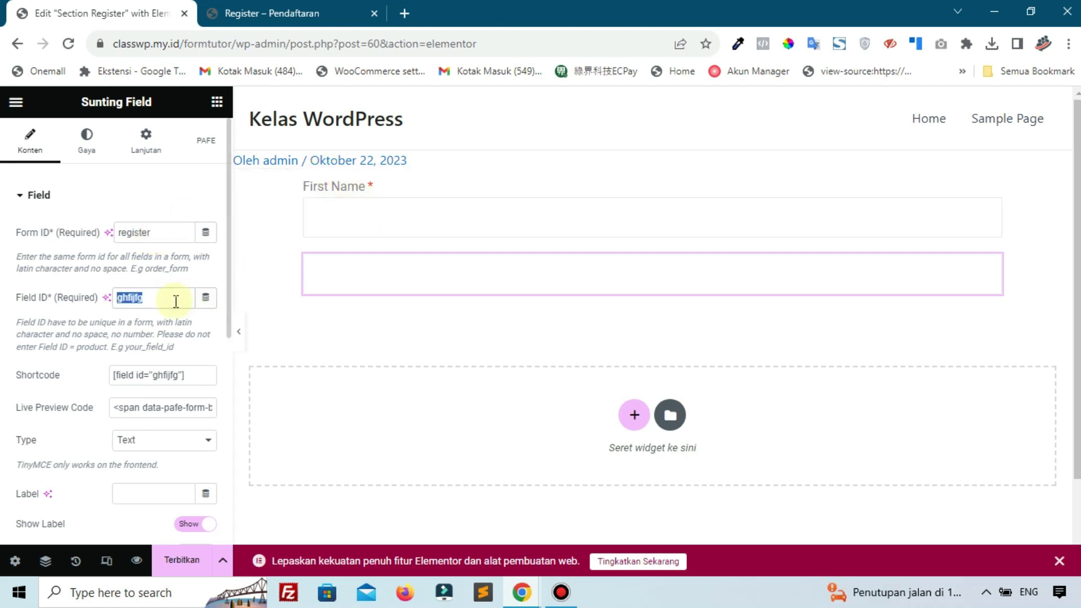
{"action": "type", "text": "Last Nameme"}
{"action": "key", "text": "ctrl+a"}
{"action": "key", "text": "ctrl+c"}
{"action": "scroll", "coordinate": [186, 338], "scroll_direction": "down", "scroll_amount": 3}
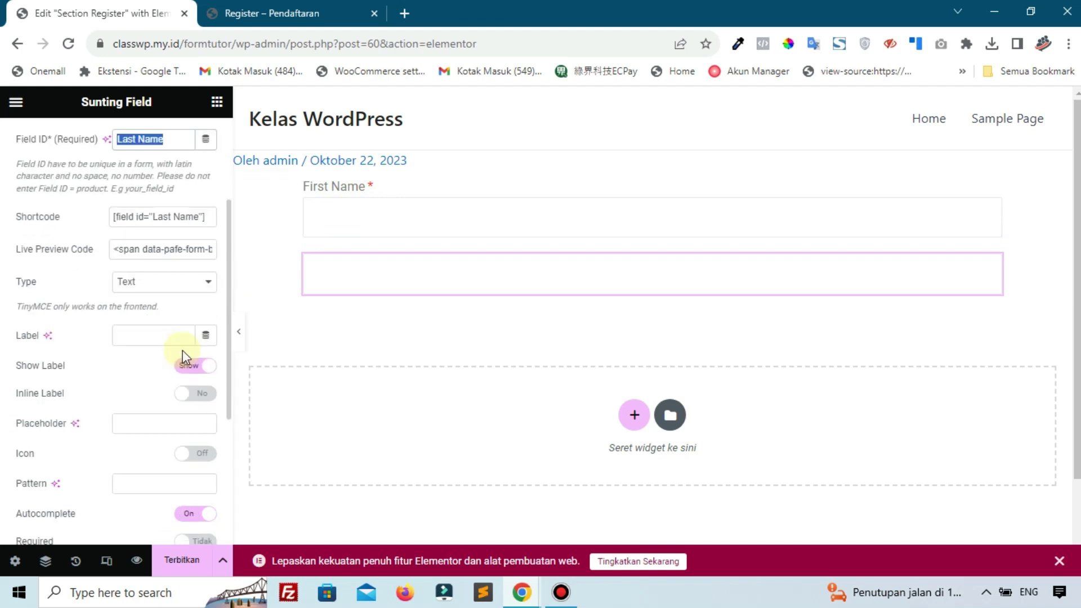
{"action": "left_click", "coordinate": [120, 336]}
{"action": "key", "text": "ctrl+v"}
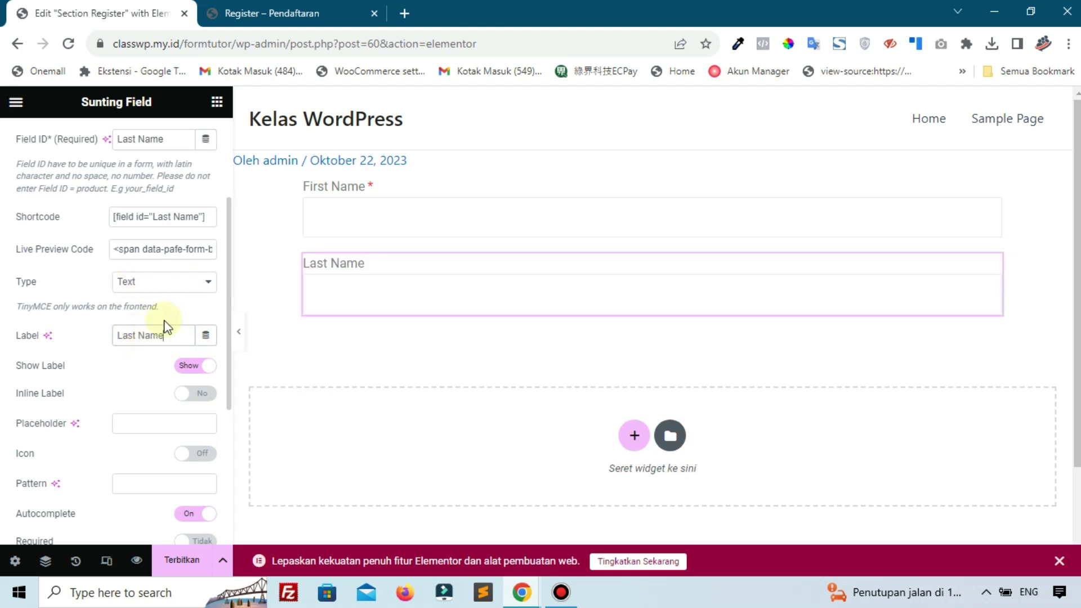
Make Last Name required and show its asterisk
{"action": "scroll", "coordinate": [120, 412], "scroll_direction": "down", "scroll_amount": 2}
{"action": "left_click", "coordinate": [190, 462]}
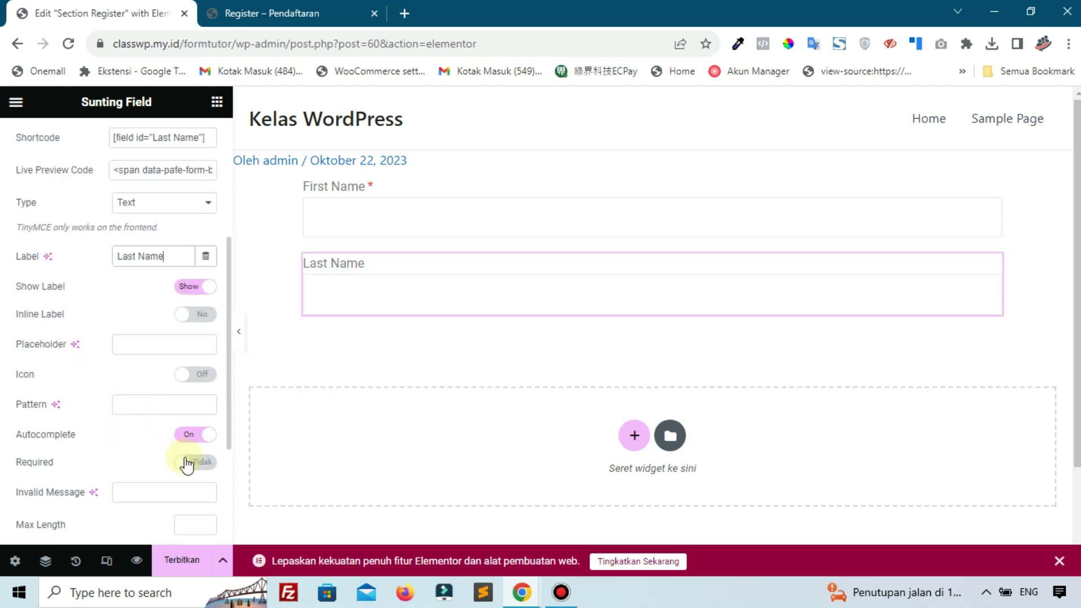
{"action": "scroll", "coordinate": [143, 445], "scroll_direction": "down", "scroll_amount": 4}
{"action": "left_click", "coordinate": [191, 397]}
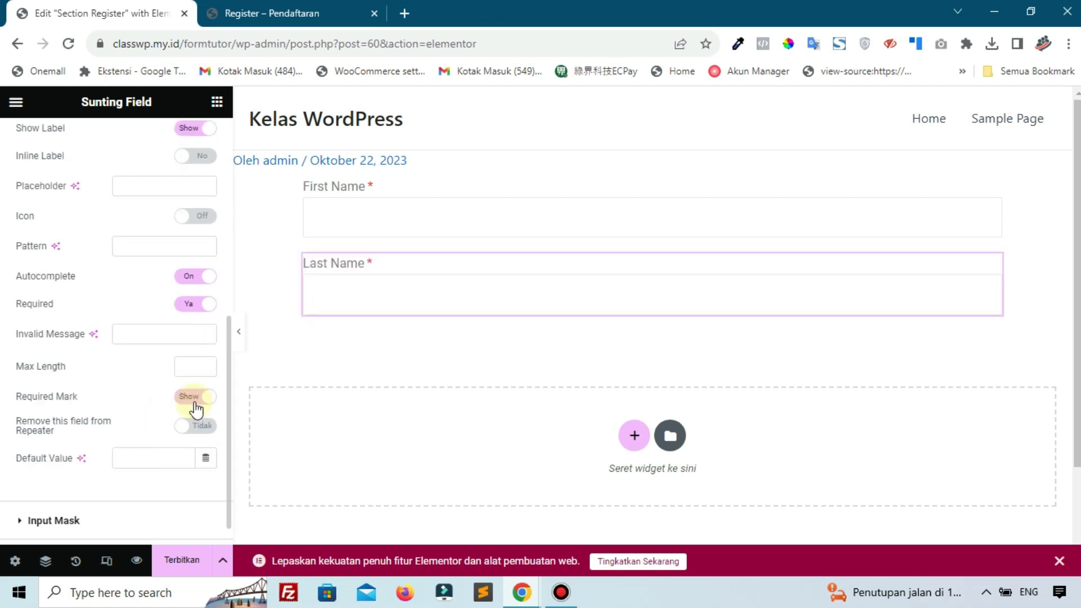
{"action": "left_click", "coordinate": [217, 101]}
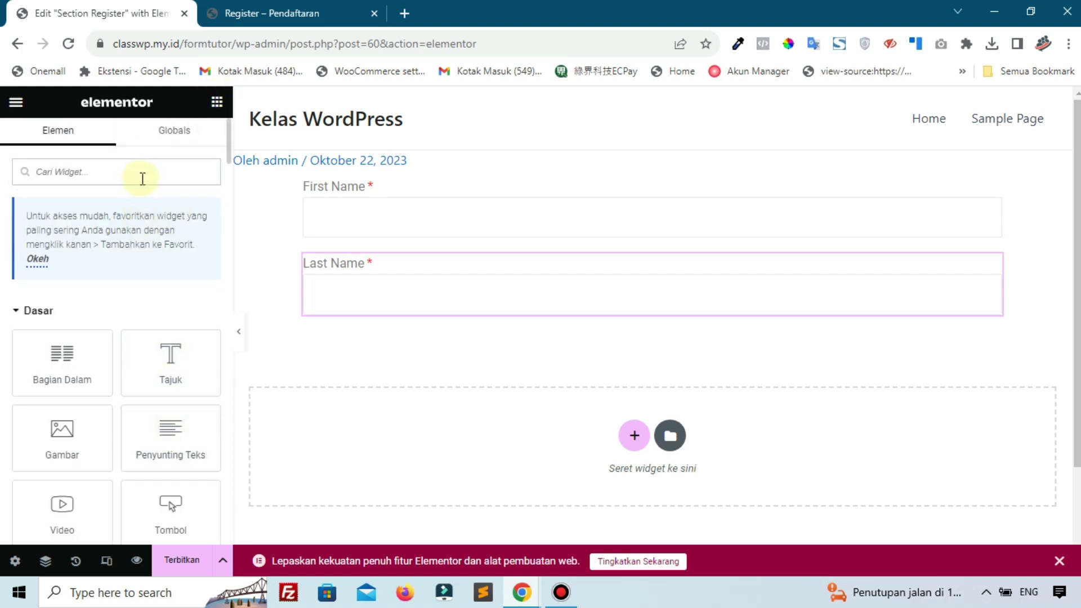
Add a third Field widget below Last Name with Field ID 'Email'
{"action": "type", "text": "fiel"}
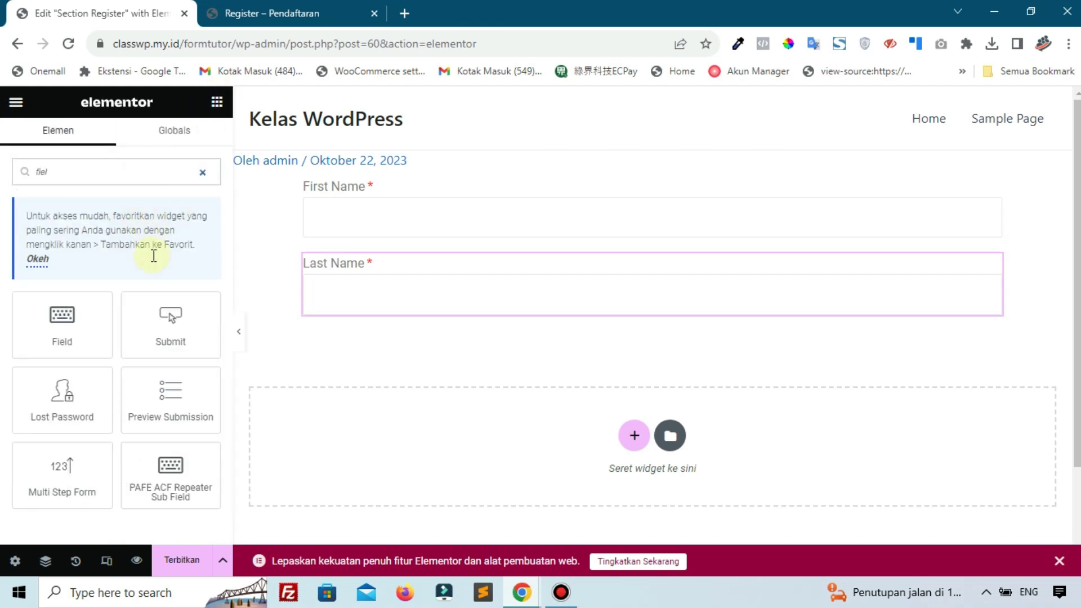
{"action": "left_click_drag", "start_coordinate": [58, 341], "coordinate": [319, 303]}
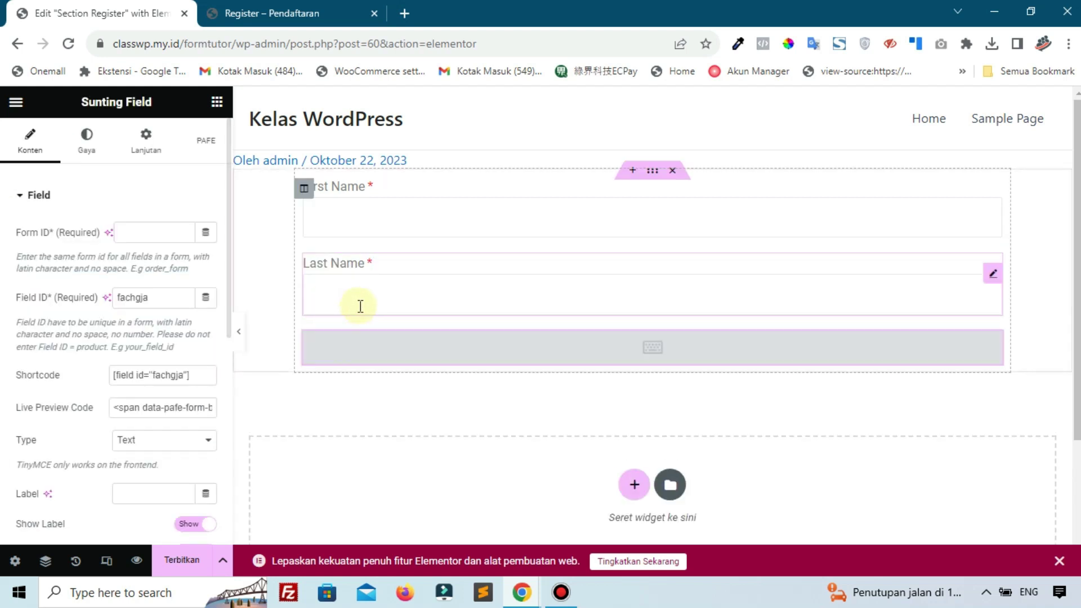
{"action": "left_click", "coordinate": [158, 229]}
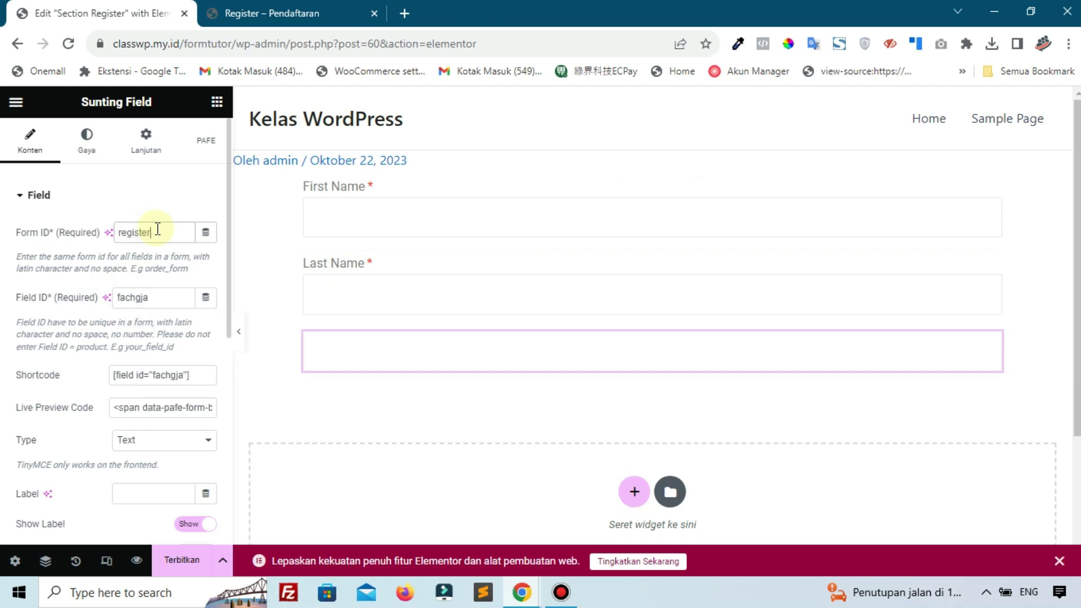
{"action": "left_click_drag", "start_coordinate": [155, 297], "coordinate": [73, 298]}
{"action": "type", "text": "E"}
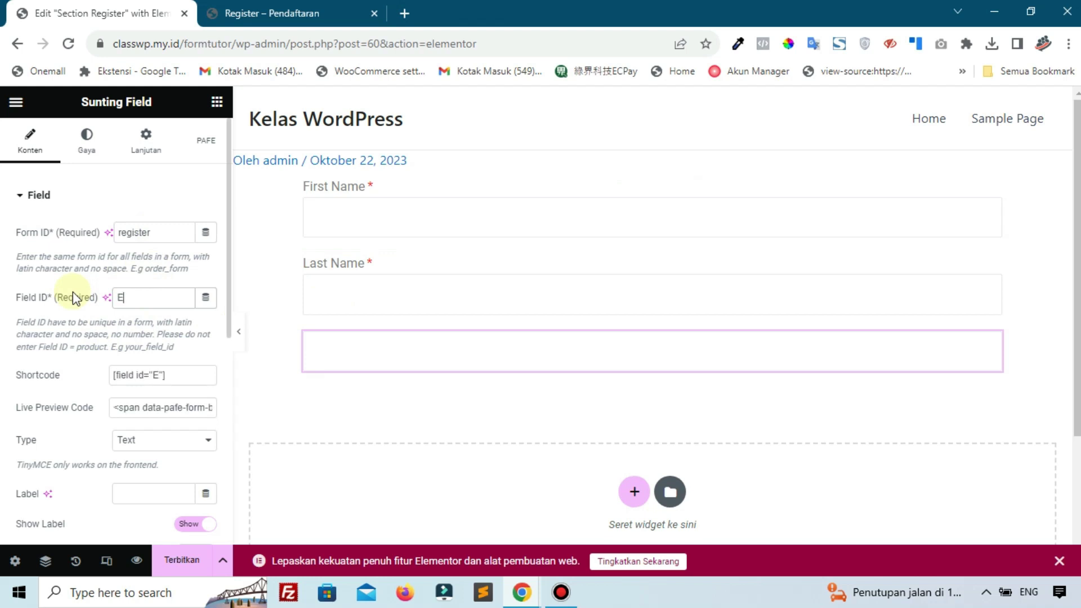
{"action": "type", "text": "mail"}
Set the field type to Email and its Label to 'Email'
{"action": "scroll", "coordinate": [72, 292], "scroll_direction": "down", "scroll_amount": 1}
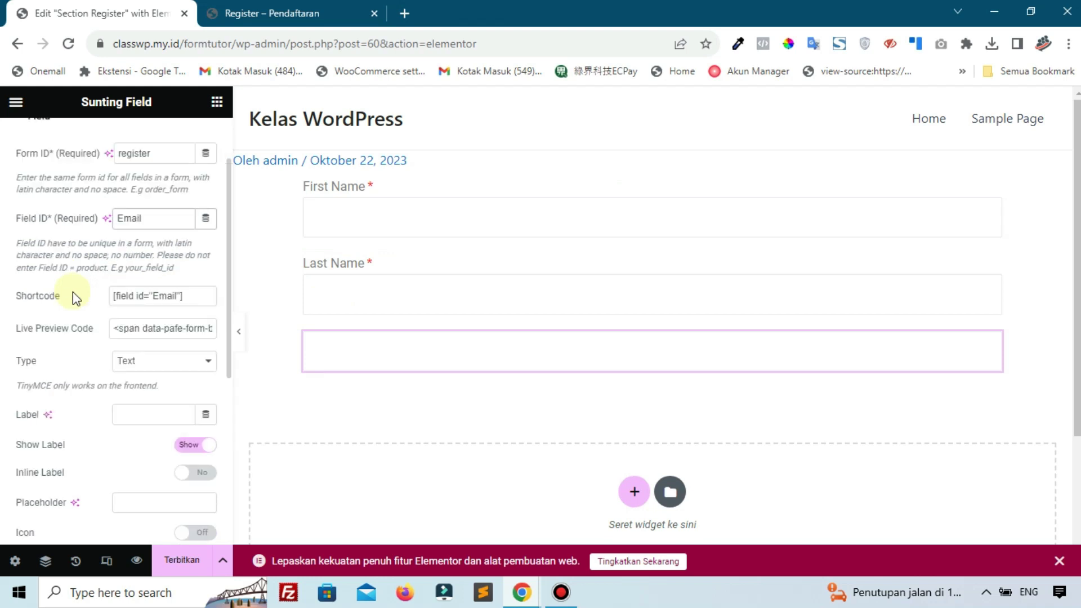
{"action": "scroll", "coordinate": [73, 292], "scroll_direction": "down", "scroll_amount": 1}
{"action": "left_click", "coordinate": [144, 284]}
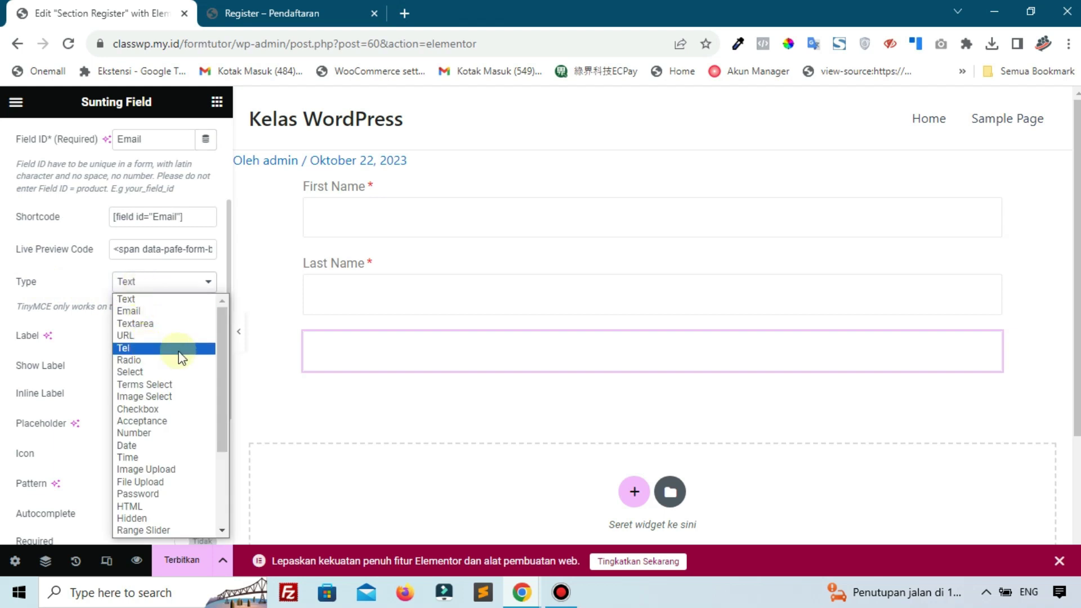
{"action": "left_click", "coordinate": [184, 285]}
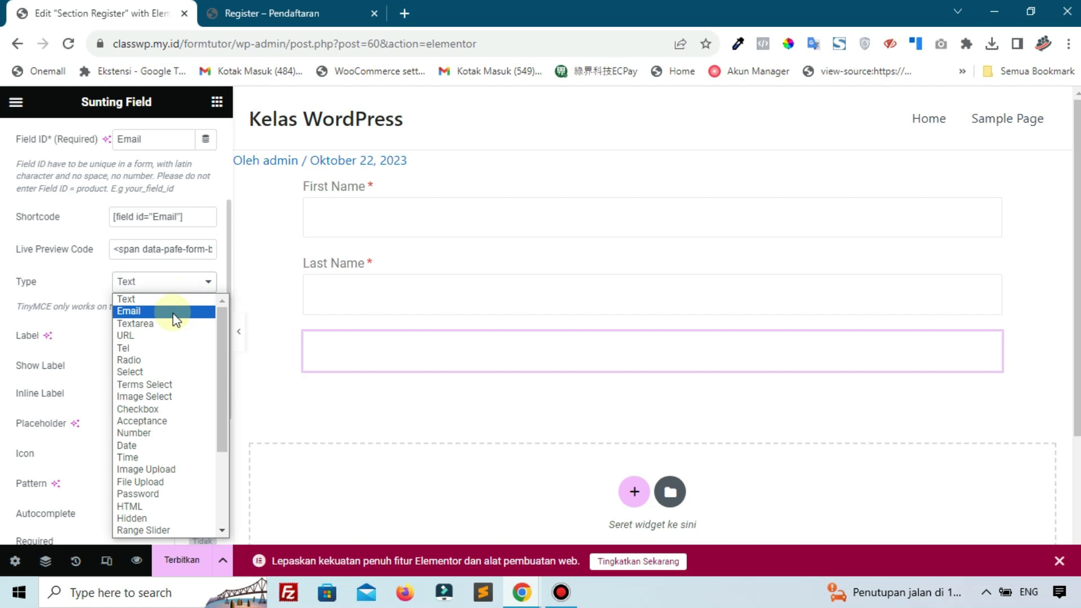
{"action": "left_click", "coordinate": [174, 313]}
{"action": "left_click", "coordinate": [140, 338]}
{"action": "type", "text": "Email"}
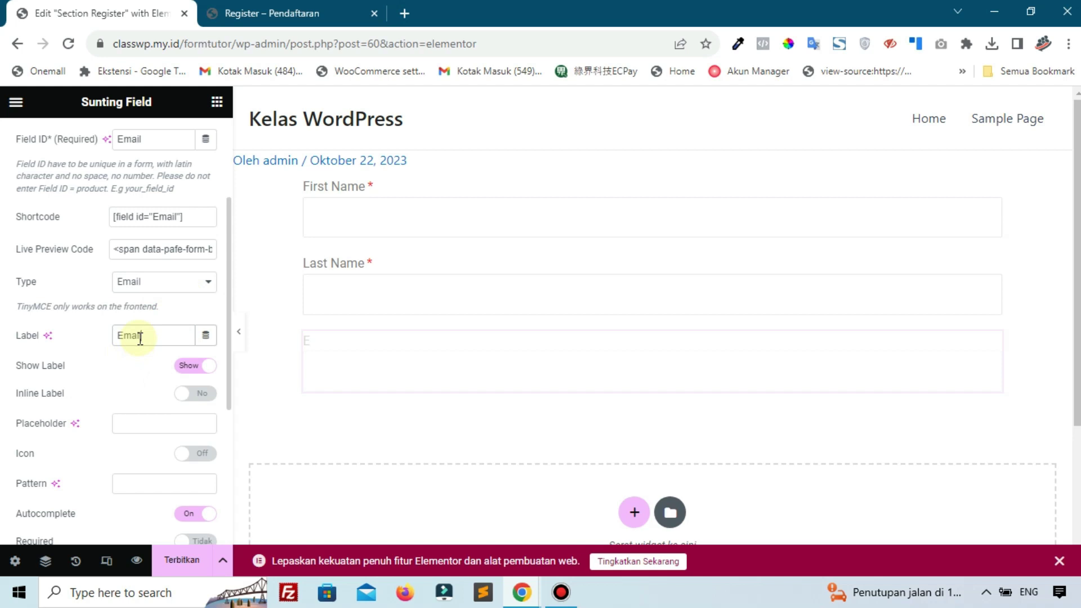
Make the Email field required and show its asterisk
{"action": "scroll", "coordinate": [139, 343], "scroll_direction": "down", "scroll_amount": 1}
{"action": "left_click", "coordinate": [189, 462]}
{"action": "scroll", "coordinate": [175, 479], "scroll_direction": "down", "scroll_amount": 2}
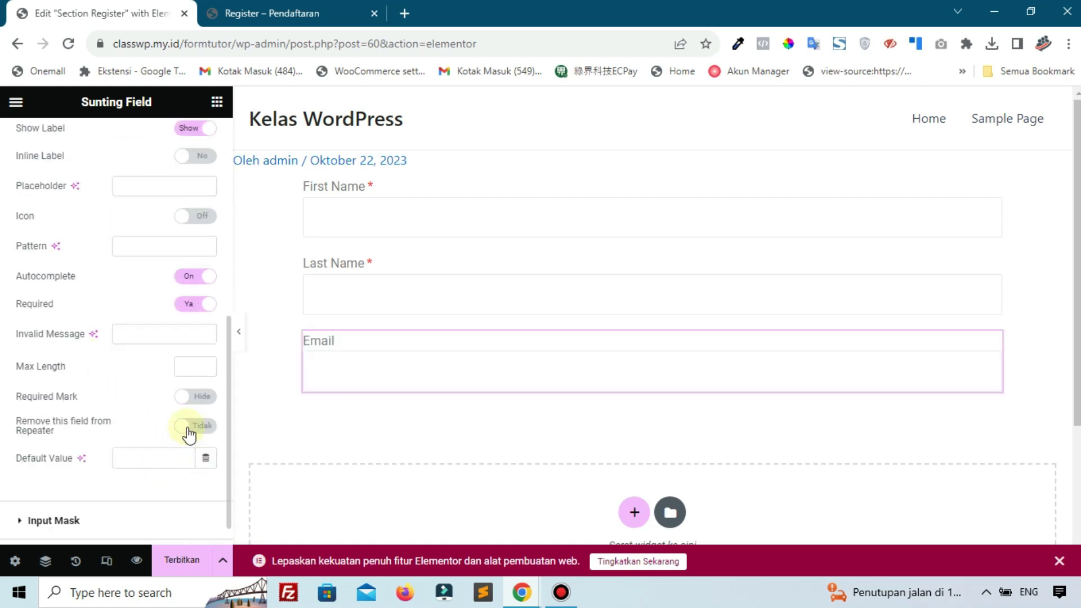
{"action": "left_click", "coordinate": [187, 397]}
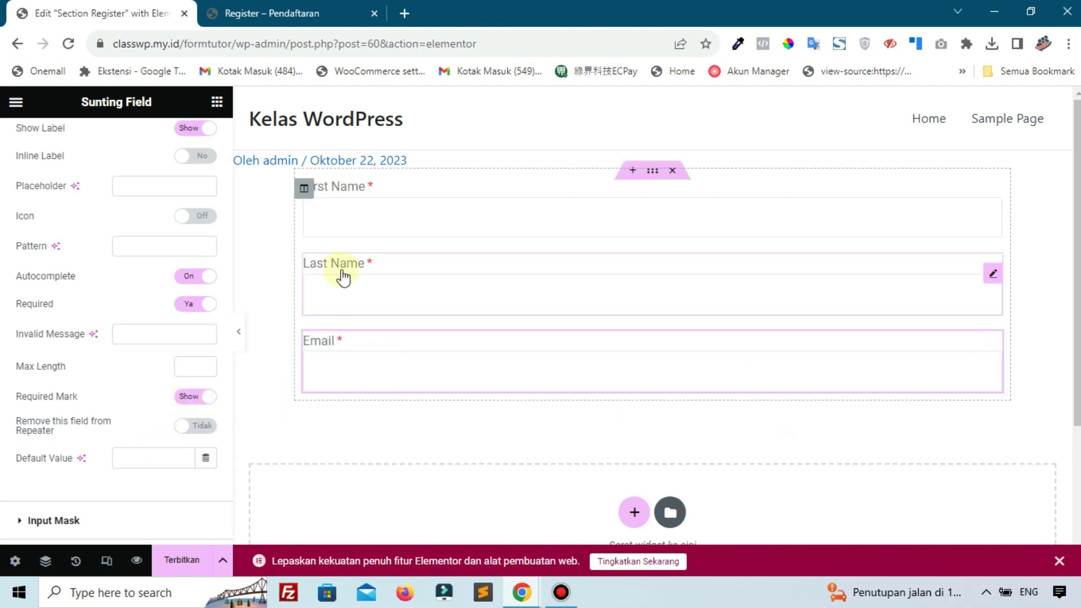
{"action": "left_click", "coordinate": [217, 102]}
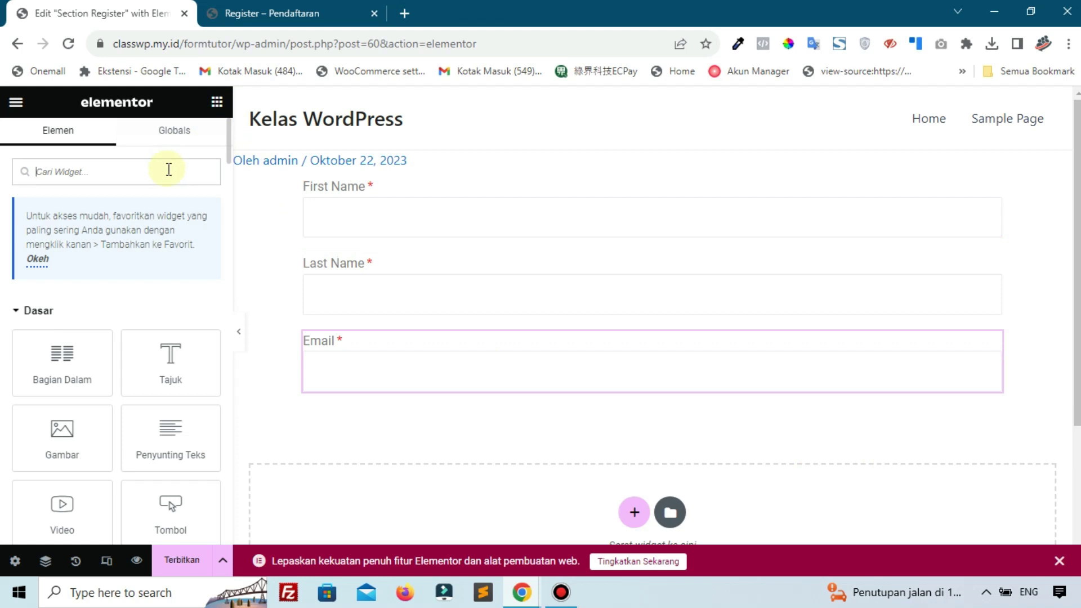
Add a fourth Field widget below Email with form ID 'regsiter' and Field ID 'Username'
{"action": "type", "text": "field"}
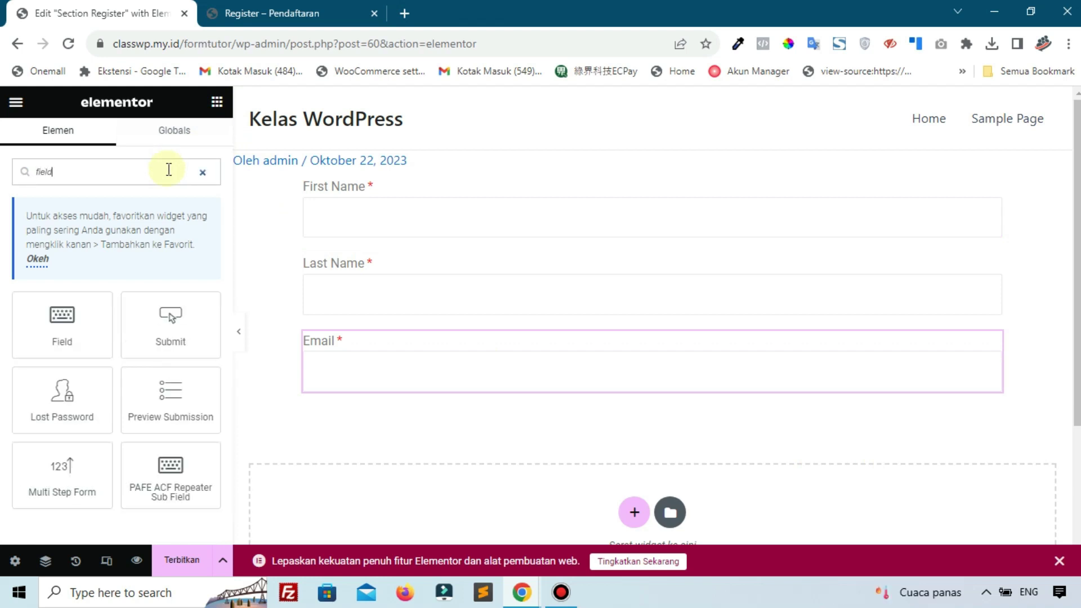
{"action": "left_click", "coordinate": [562, 592]}
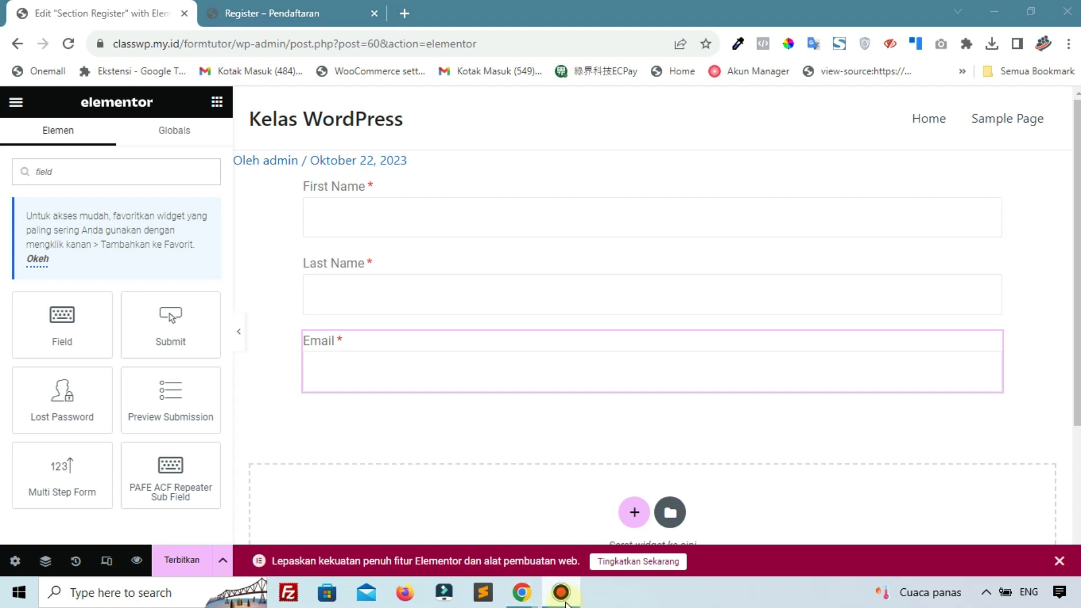
{"action": "left_click_drag", "start_coordinate": [79, 321], "coordinate": [414, 374]}
{"action": "left_click", "coordinate": [164, 232]}
{"action": "type", "text": "reg"}
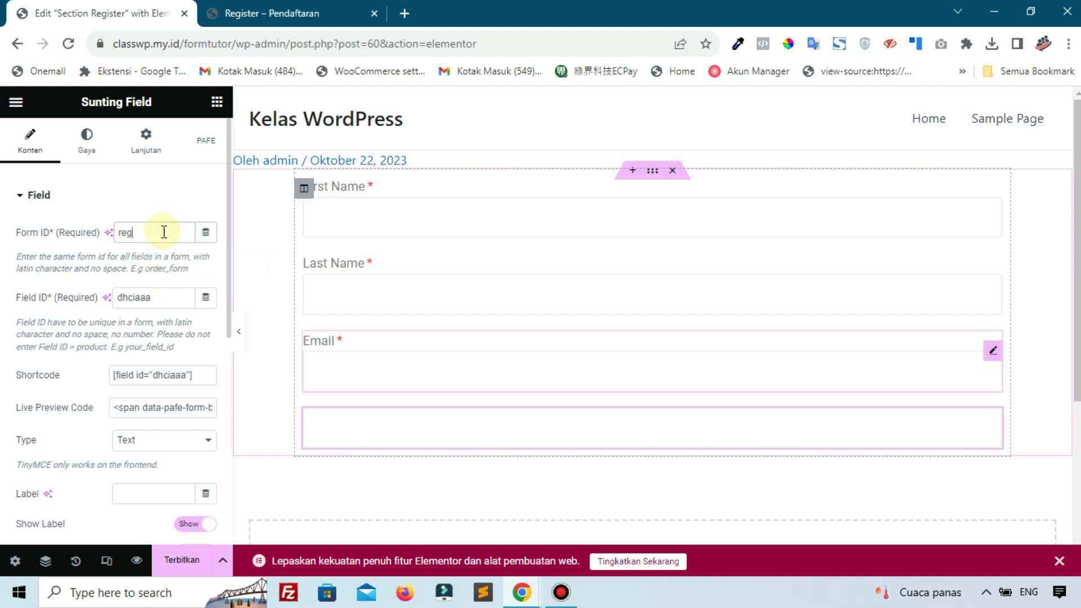
{"action": "type", "text": "siter"}
{"action": "left_click", "coordinate": [65, 294]}
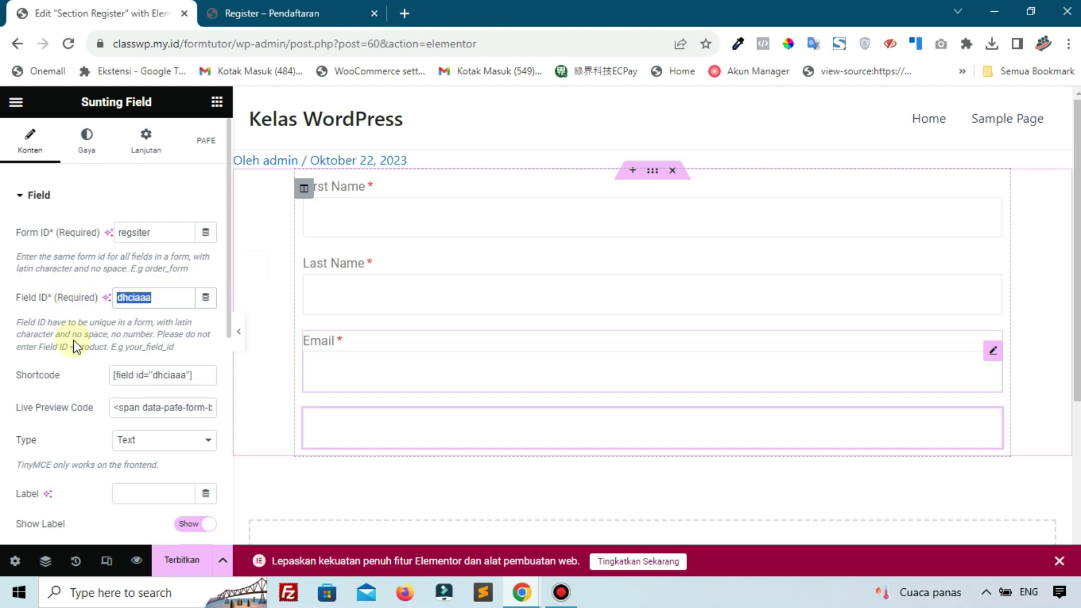
{"action": "type", "text": "Username"}
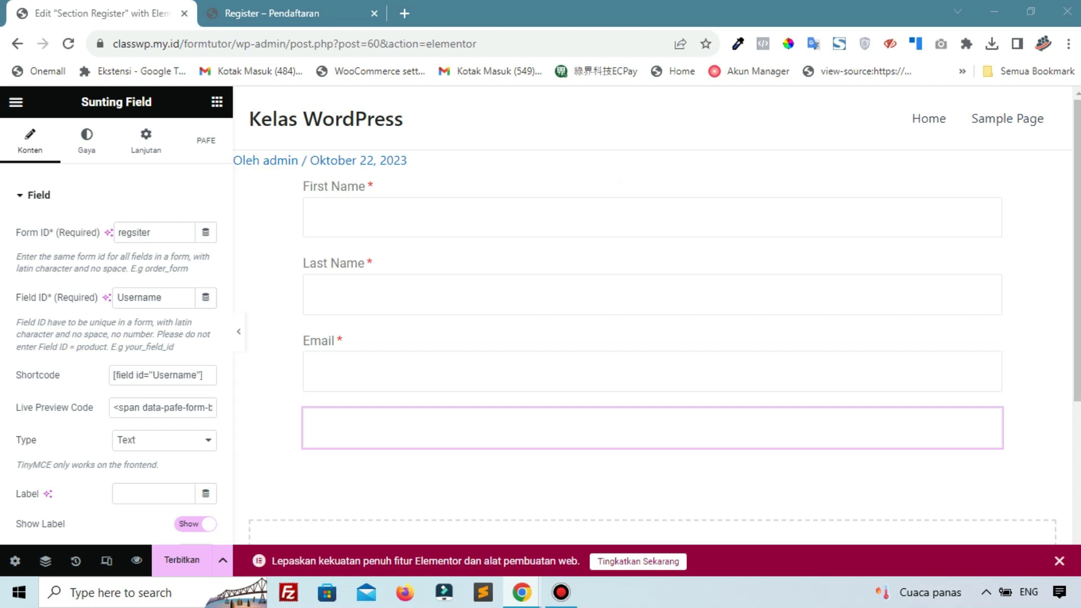
Set the field's Label to 'Username'
{"action": "scroll", "coordinate": [152, 456], "scroll_direction": "down", "scroll_amount": 3}
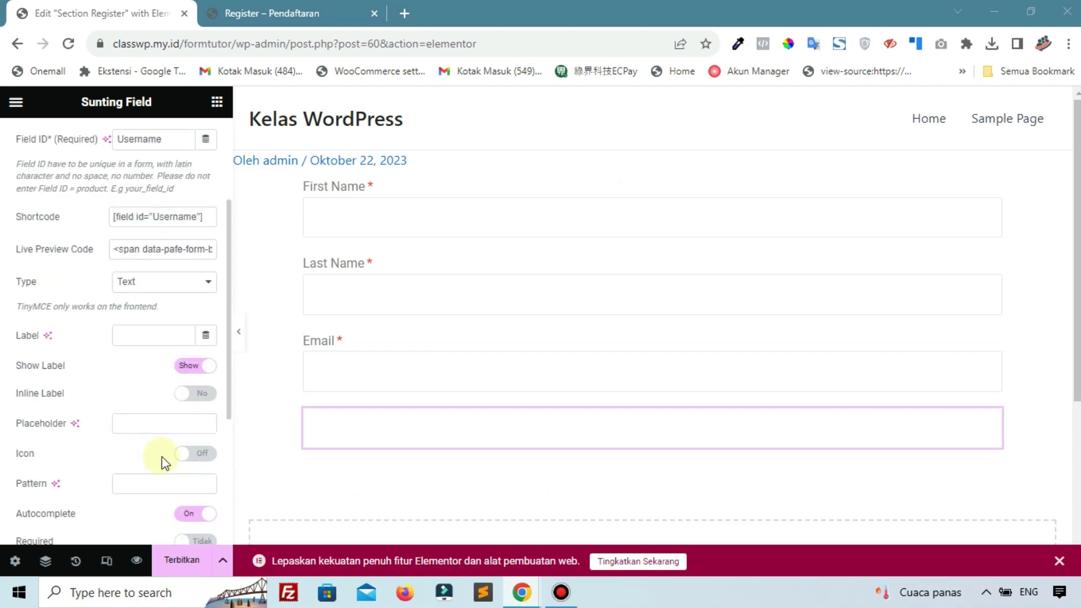
{"action": "left_click", "coordinate": [162, 145]}
{"action": "double_click", "coordinate": [163, 145]}
{"action": "key", "text": "ctrl+c"}
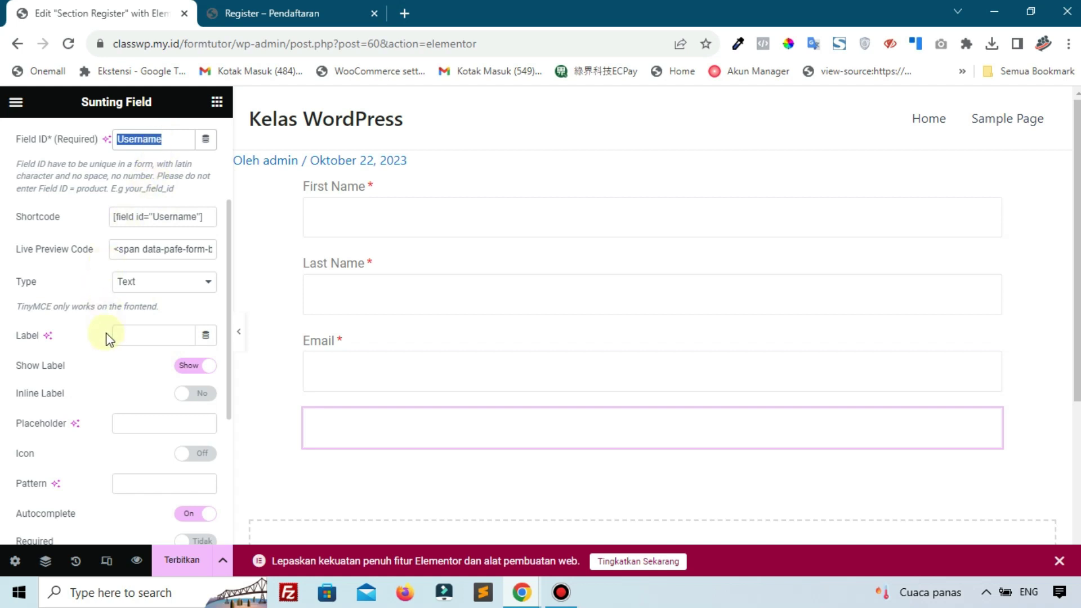
{"action": "left_click", "coordinate": [124, 336]}
{"action": "key", "text": "ctrl+v"}
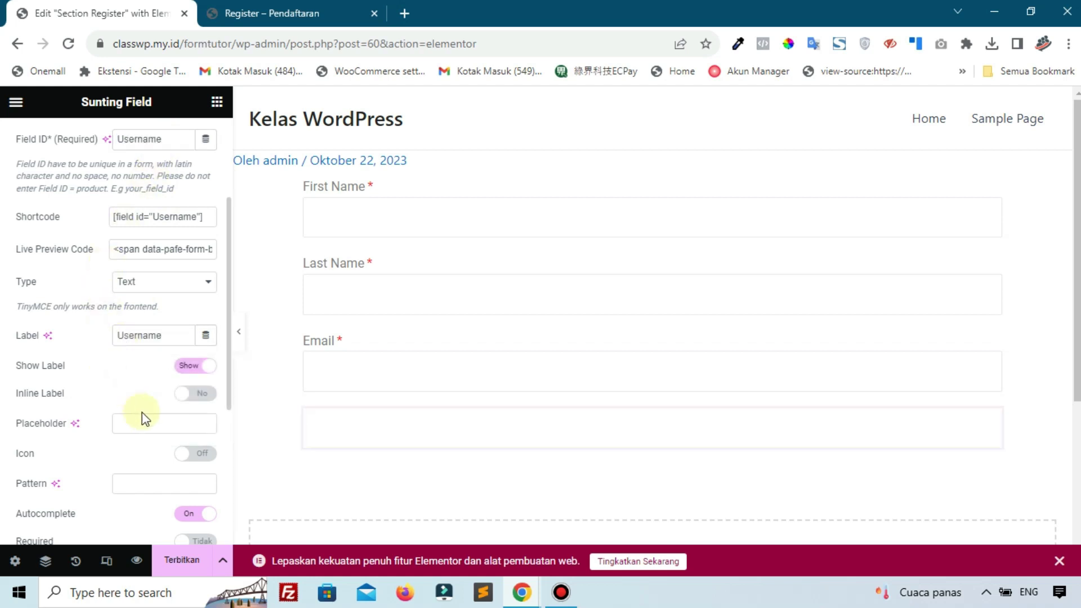
Make Username required and show its asterisk
{"action": "scroll", "coordinate": [112, 394], "scroll_direction": "down", "scroll_amount": 4}
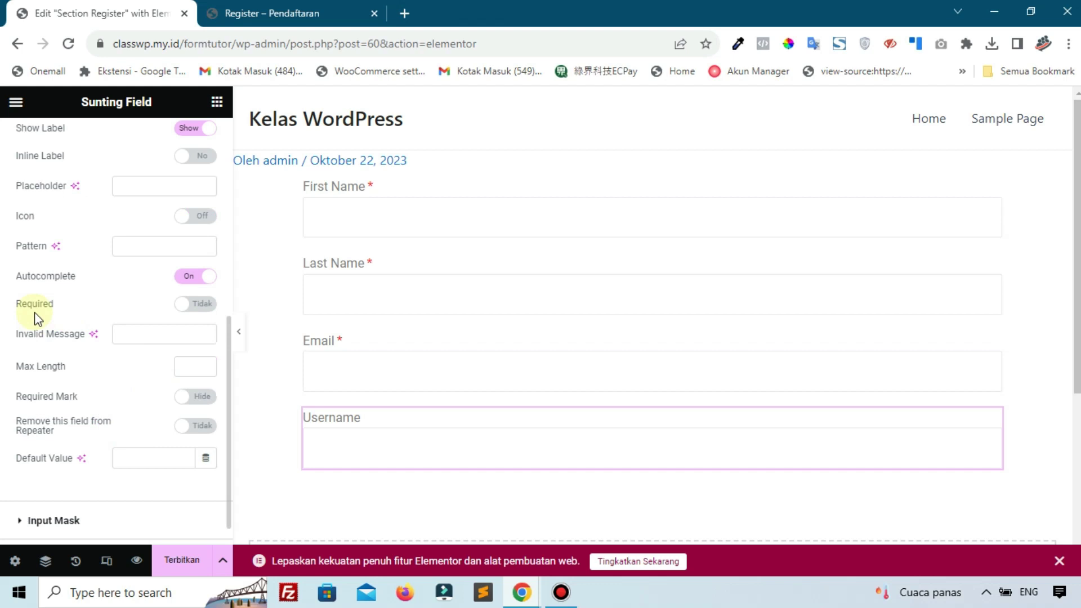
{"action": "left_click", "coordinate": [187, 305]}
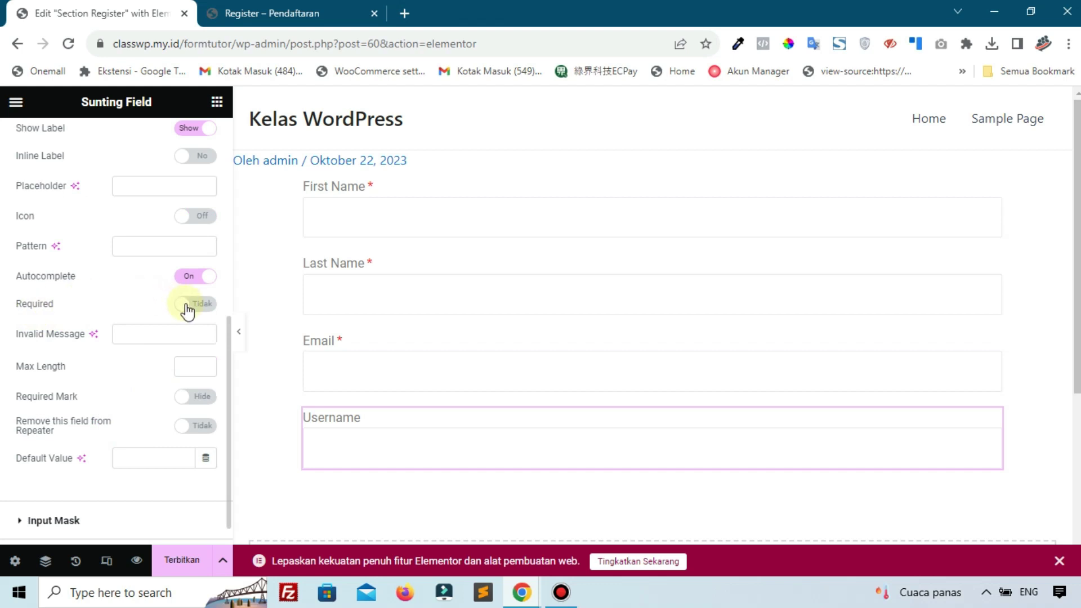
{"action": "left_click", "coordinate": [186, 398]}
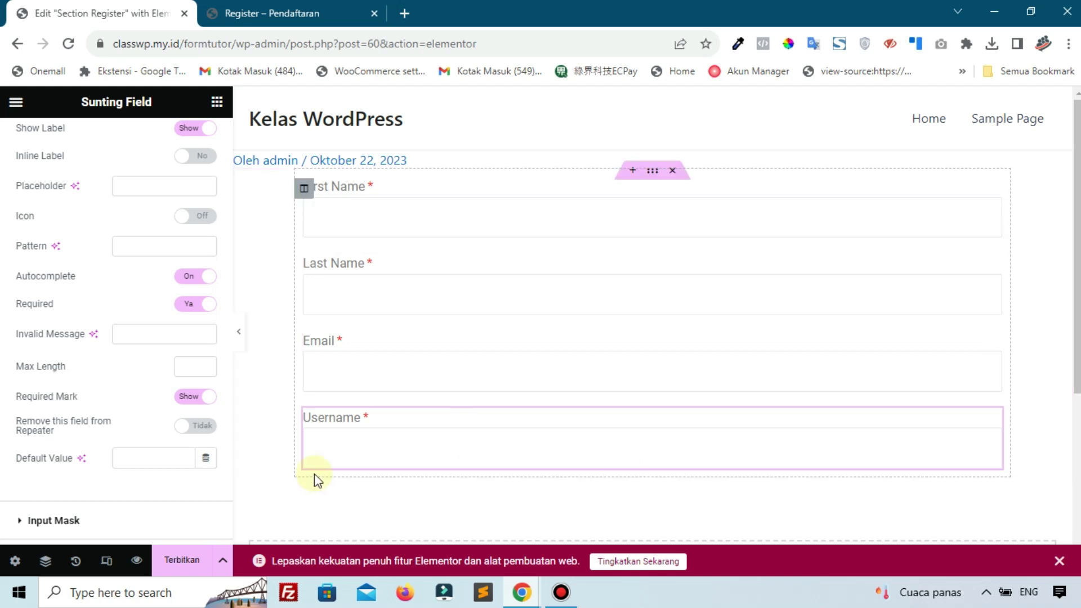
{"action": "scroll", "coordinate": [186, 135], "scroll_direction": "up", "scroll_amount": 5}
Add a Field widget below Username with Form ID 'register' and Field ID 'Password'
{"action": "left_click", "coordinate": [216, 114]}
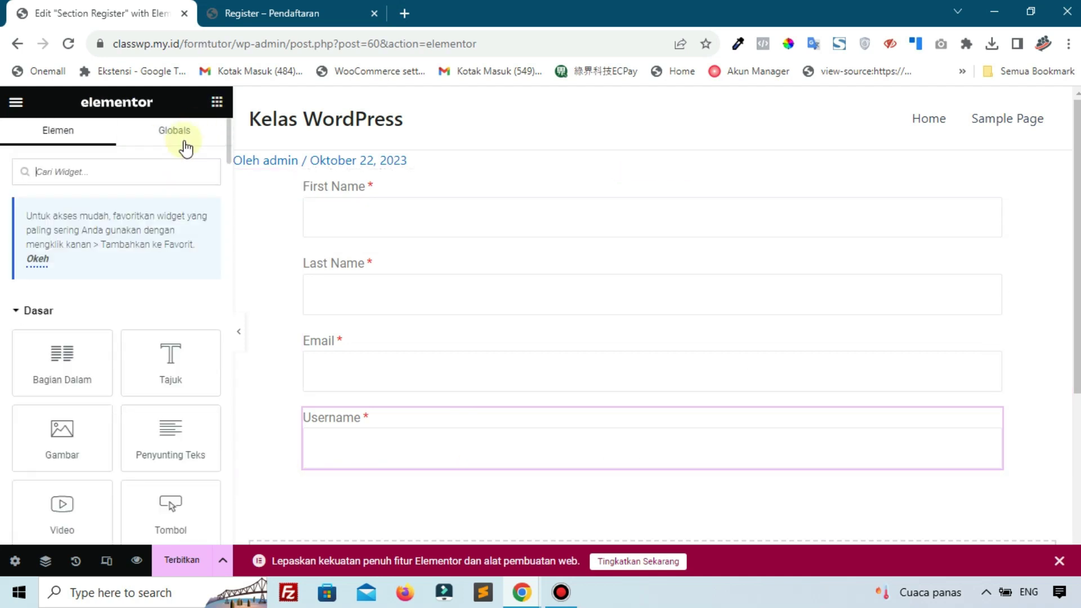
{"action": "type", "text": "fiel"}
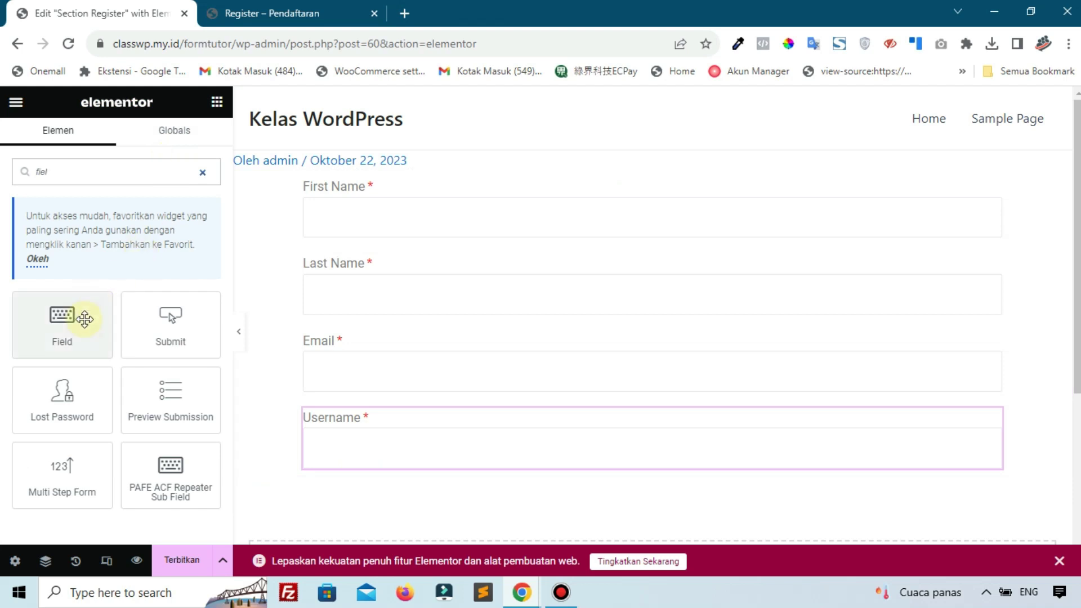
{"action": "left_click_drag", "start_coordinate": [85, 316], "coordinate": [333, 444]}
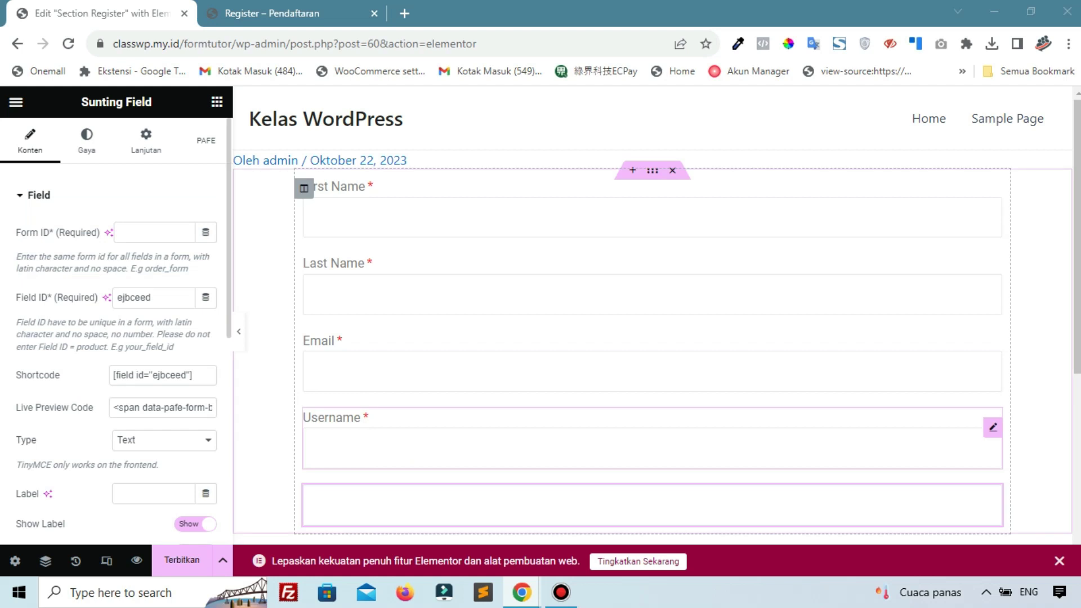
{"action": "left_click", "coordinate": [140, 239]}
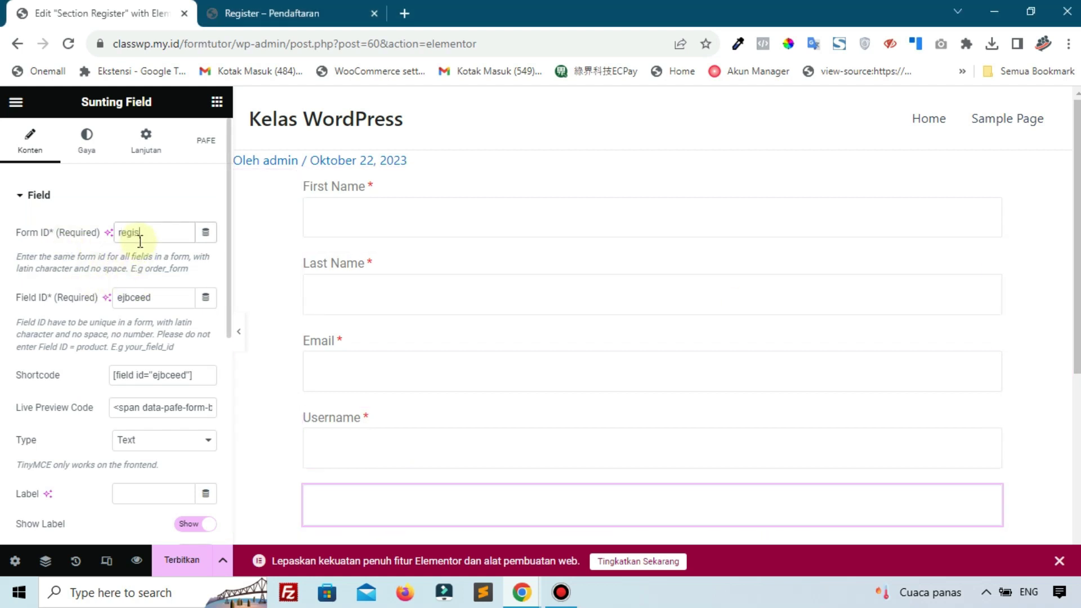
{"action": "type", "text": "register"}
{"action": "double_click", "coordinate": [169, 299]}
{"action": "type", "text": "Password"}
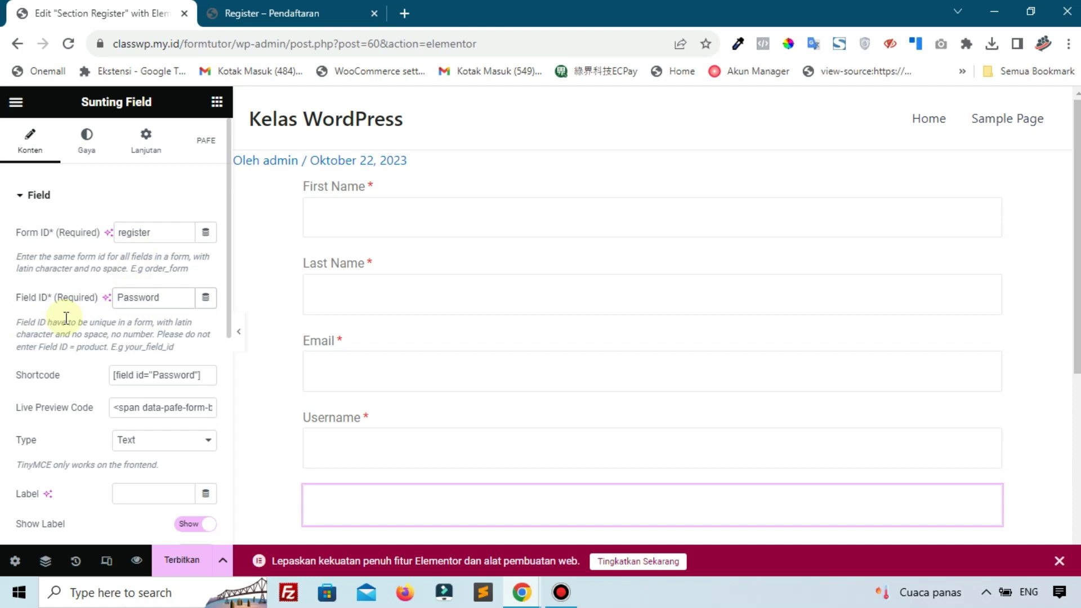
Set the new field's type to Password and mark it required
{"action": "scroll", "coordinate": [79, 366], "scroll_direction": "down", "scroll_amount": 3}
{"action": "left_click", "coordinate": [141, 283]}
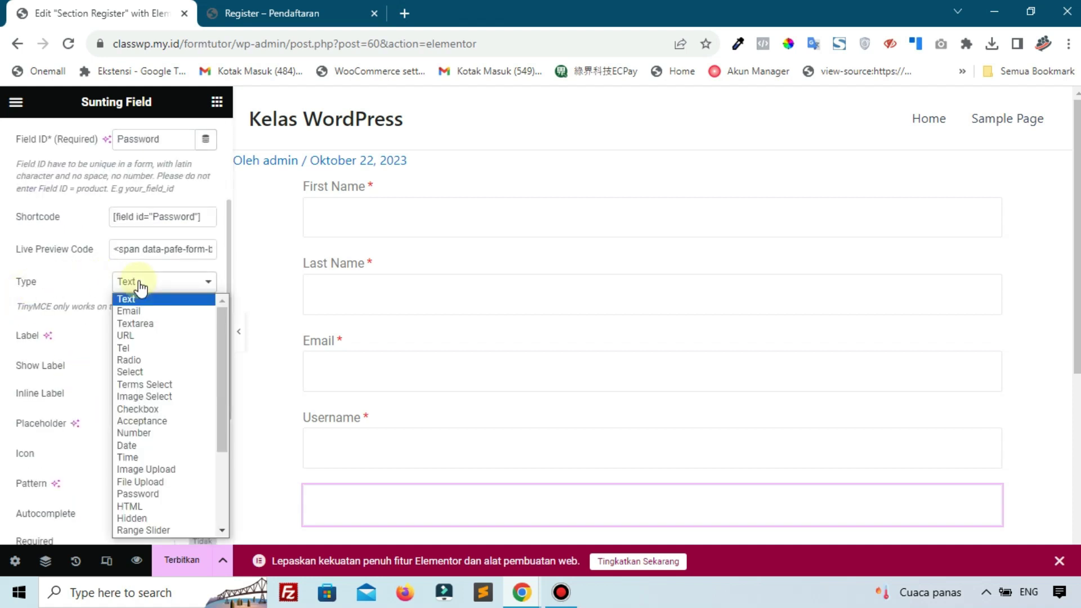
{"action": "left_click", "coordinate": [139, 498]}
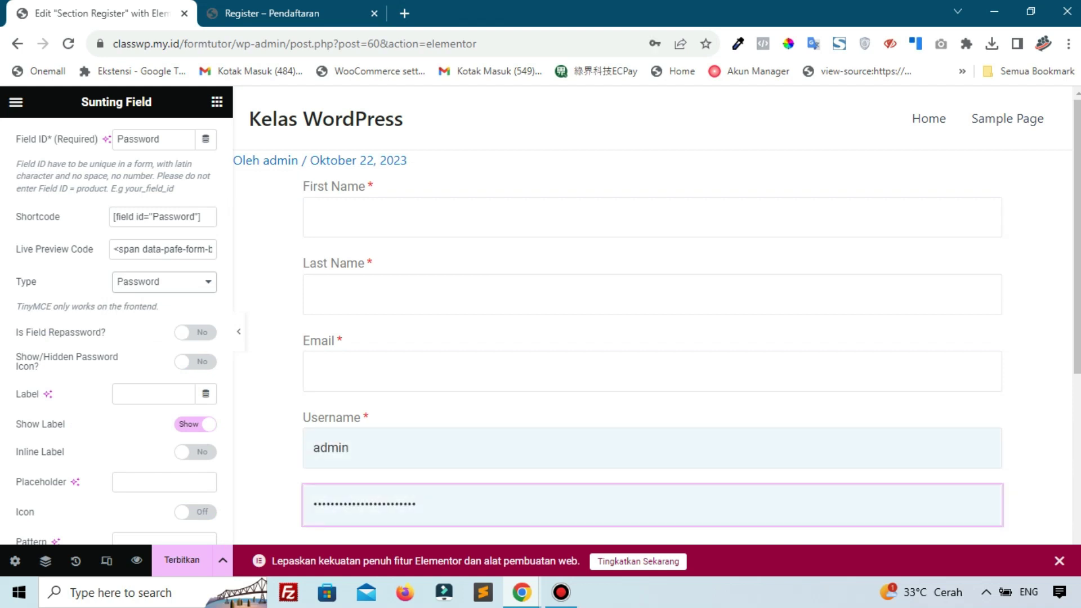
{"action": "scroll", "coordinate": [117, 430], "scroll_direction": "down", "scroll_amount": 3}
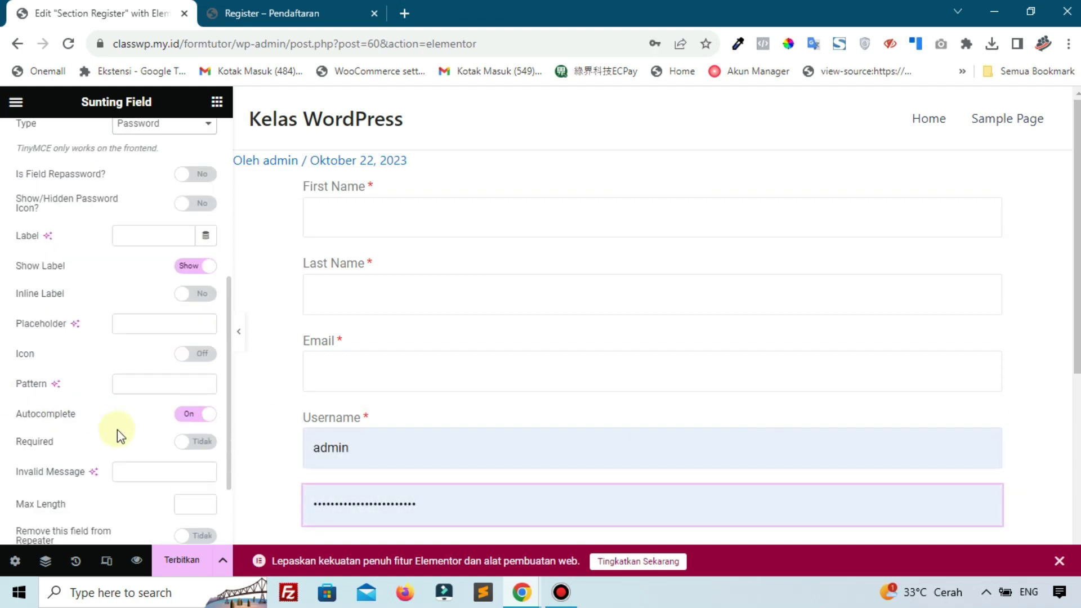
{"action": "left_click", "coordinate": [192, 443]}
{"action": "scroll", "coordinate": [187, 443], "scroll_direction": "down", "scroll_amount": 2}
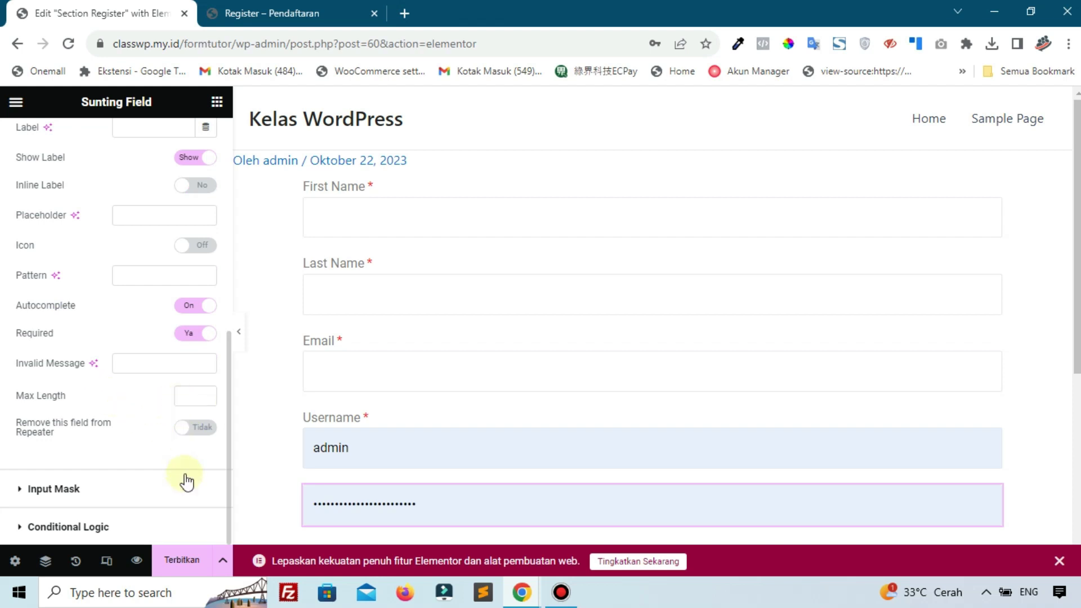
Publish the Section Register template and review the First Name field's style settings
{"action": "left_click", "coordinate": [192, 568]}
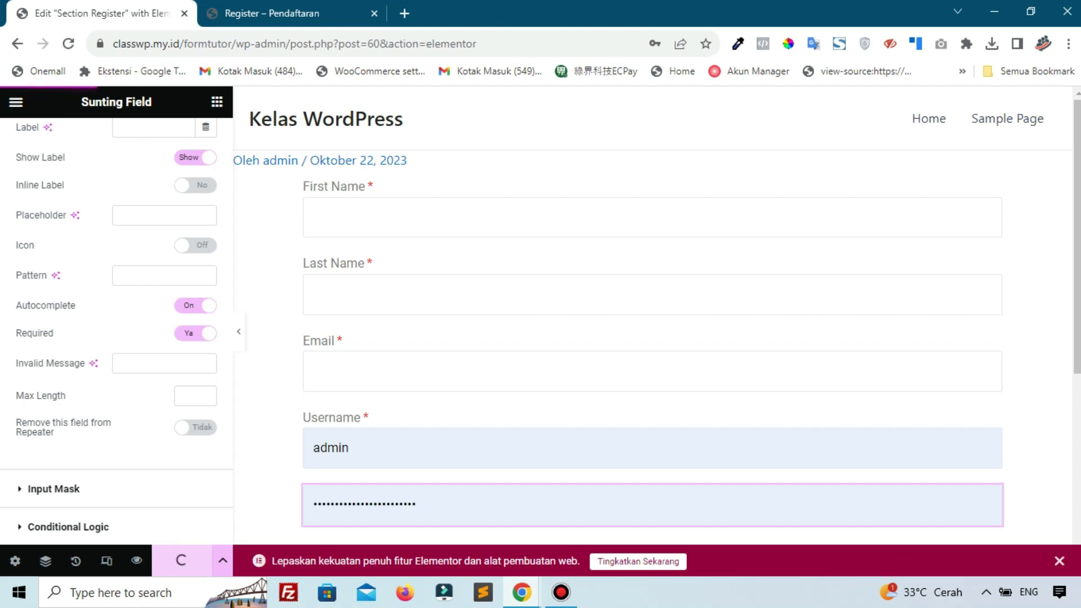
{"action": "left_click", "coordinate": [573, 596]}
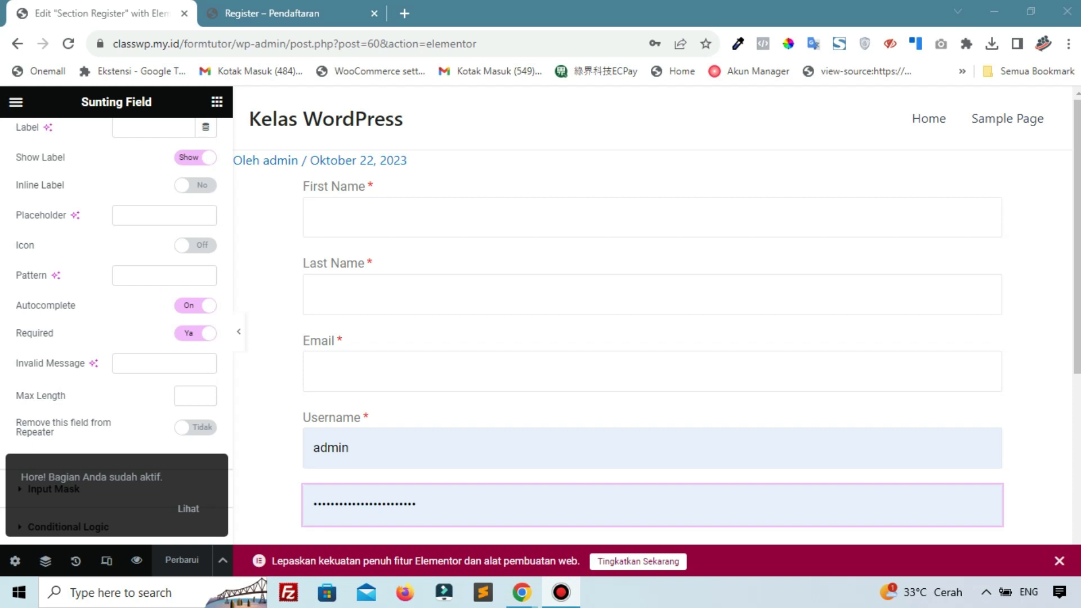
{"action": "scroll", "coordinate": [59, 454], "scroll_direction": "up", "scroll_amount": 10}
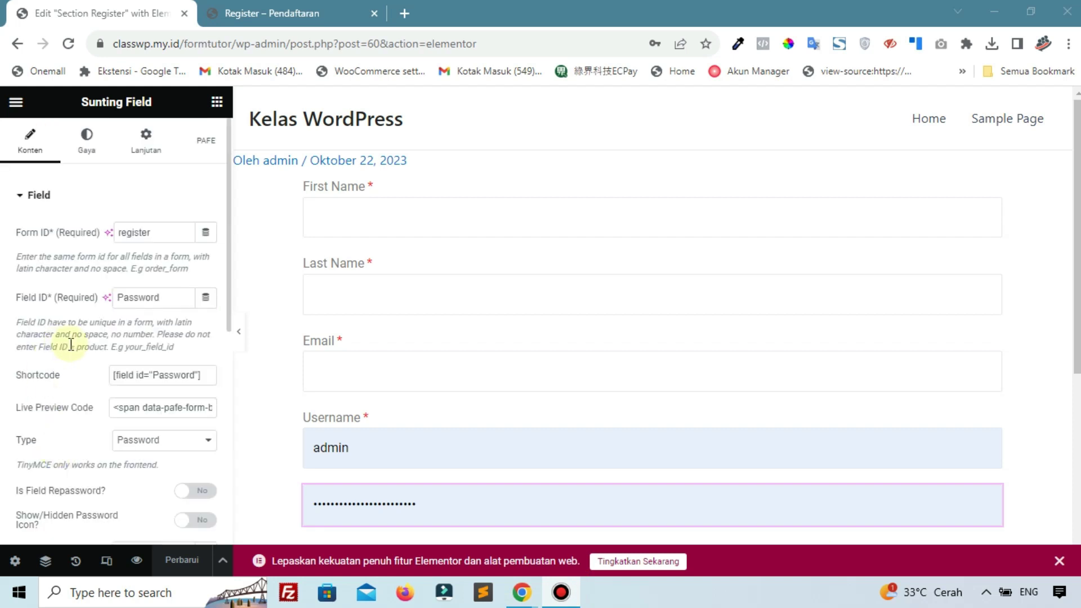
{"action": "left_click", "coordinate": [480, 214]}
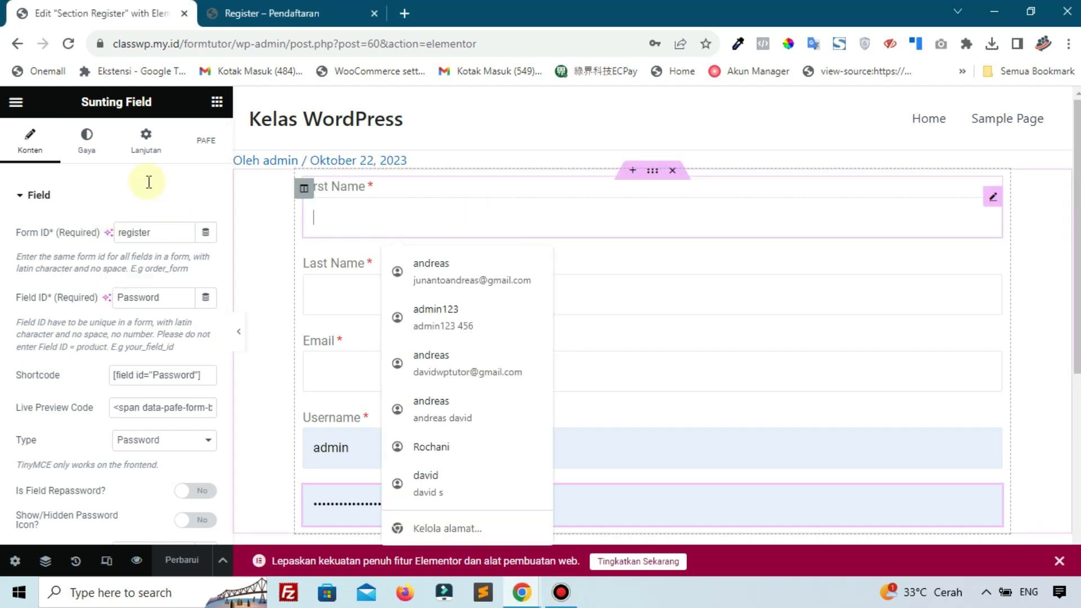
{"action": "left_click", "coordinate": [93, 146]}
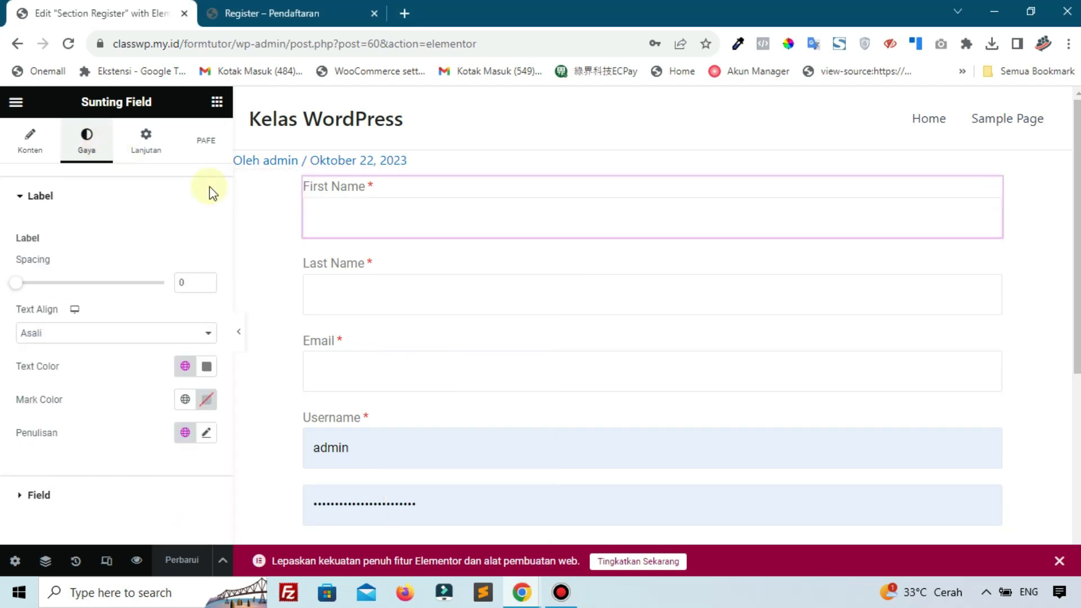
{"action": "scroll", "coordinate": [442, 406], "scroll_direction": "down", "scroll_amount": 3}
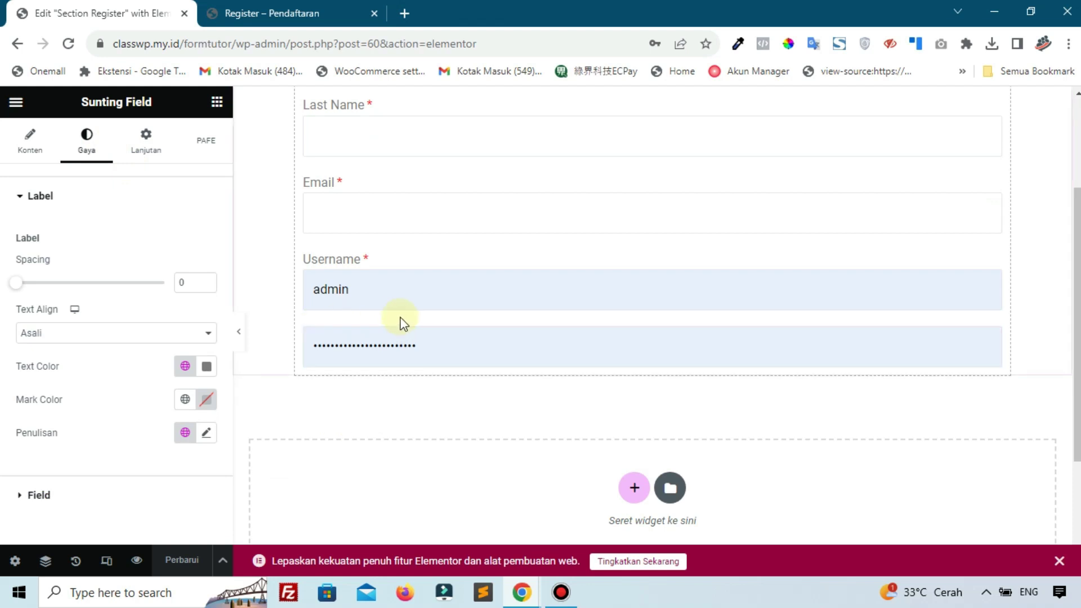
{"action": "scroll", "coordinate": [400, 322], "scroll_direction": "up", "scroll_amount": 3}
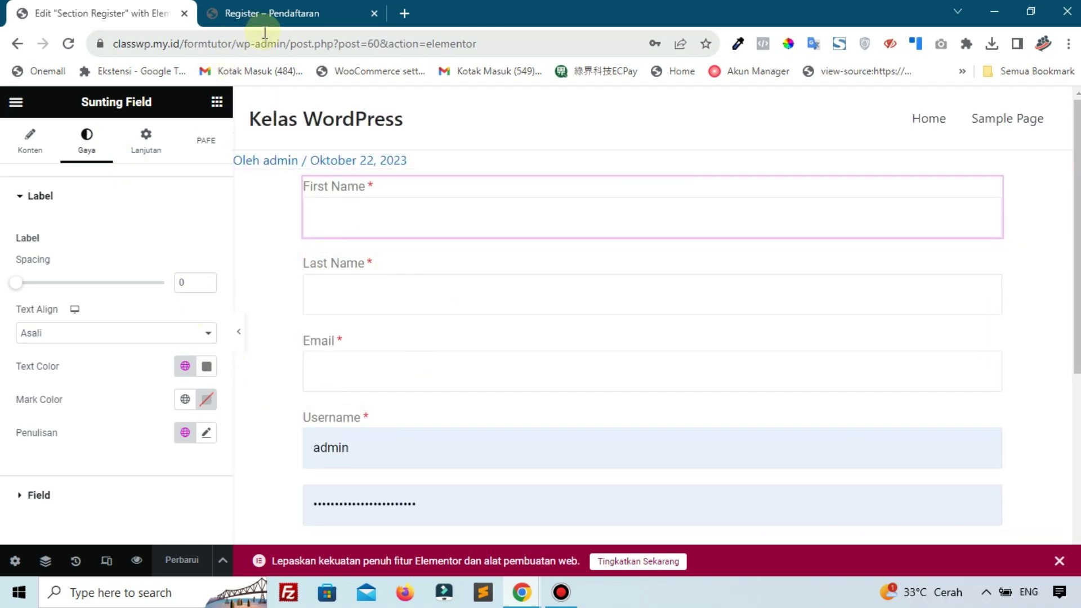
{"action": "left_click_drag", "start_coordinate": [291, 44], "coordinate": [536, 45]}
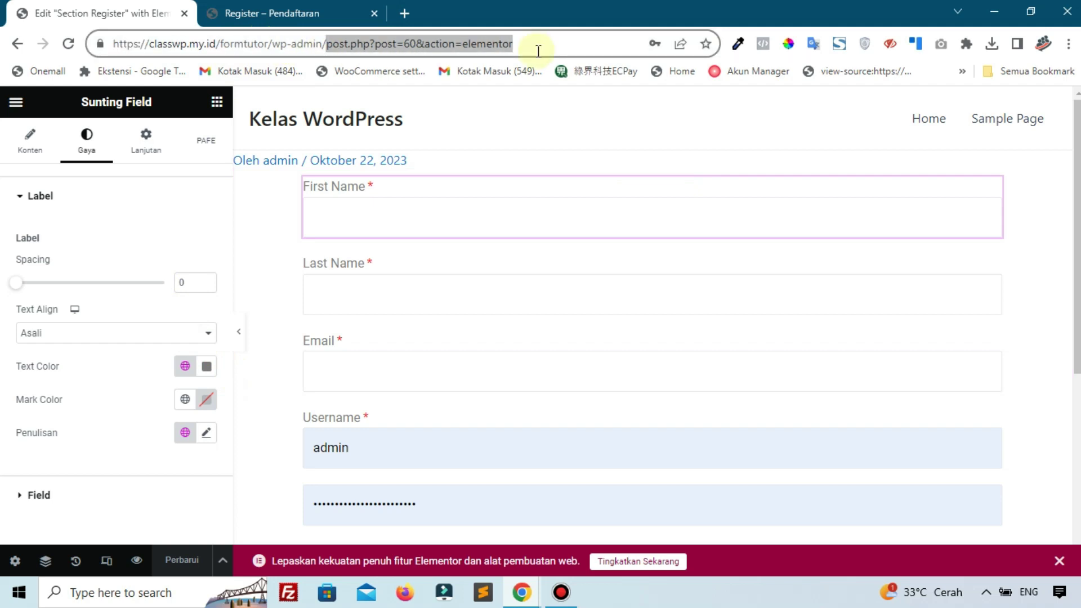
Go to the WordPress admin and open the saved templates list
{"action": "key", "text": "BackSpace"}
{"action": "key", "text": "Return"}
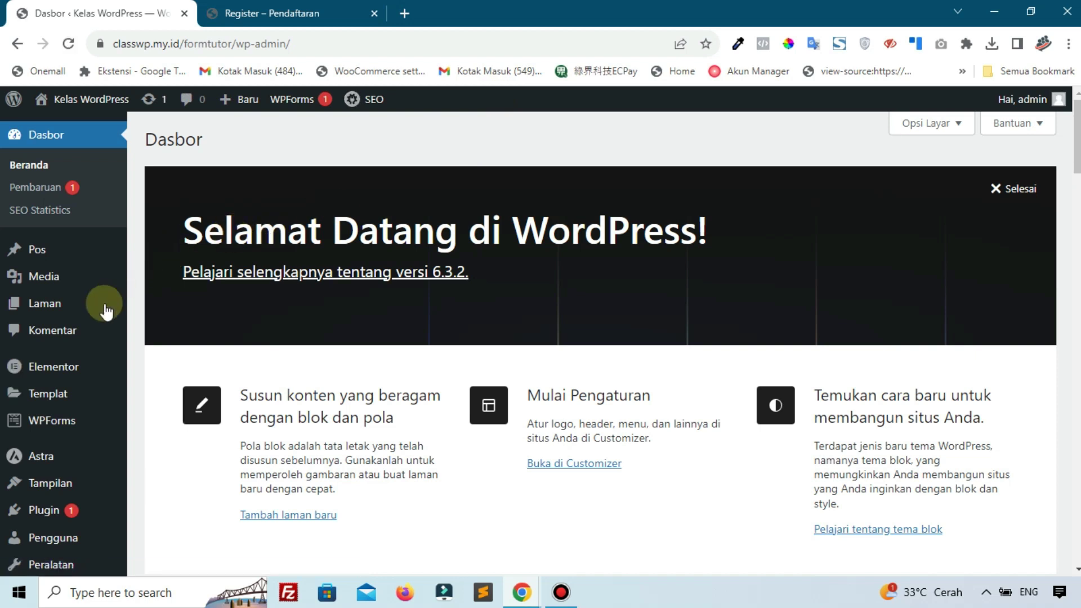
{"action": "scroll", "coordinate": [88, 355], "scroll_direction": "down", "scroll_amount": 7}
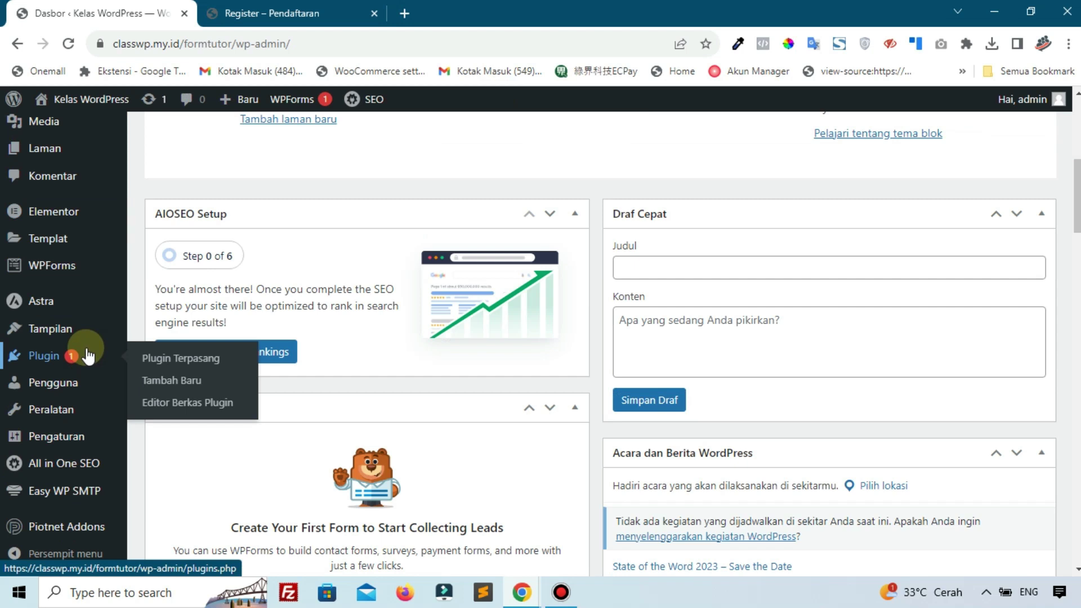
{"action": "mouse_move", "coordinate": [50, 242]}
{"action": "left_click", "coordinate": [185, 248]}
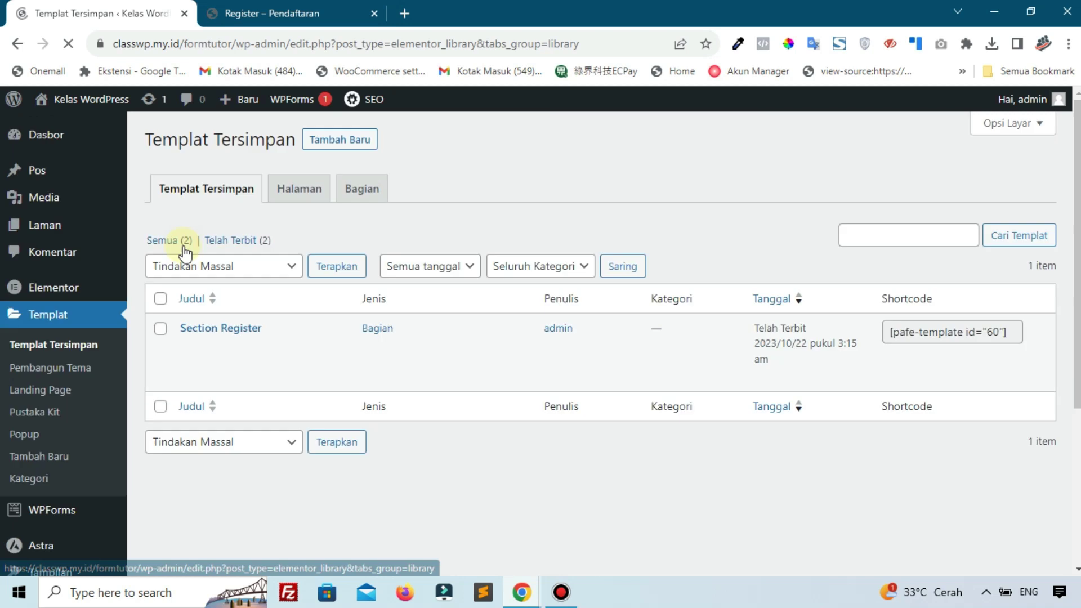
Create a new Bagian section template named 'Section login'
{"action": "left_click", "coordinate": [359, 132]}
{"action": "left_click", "coordinate": [615, 335]}
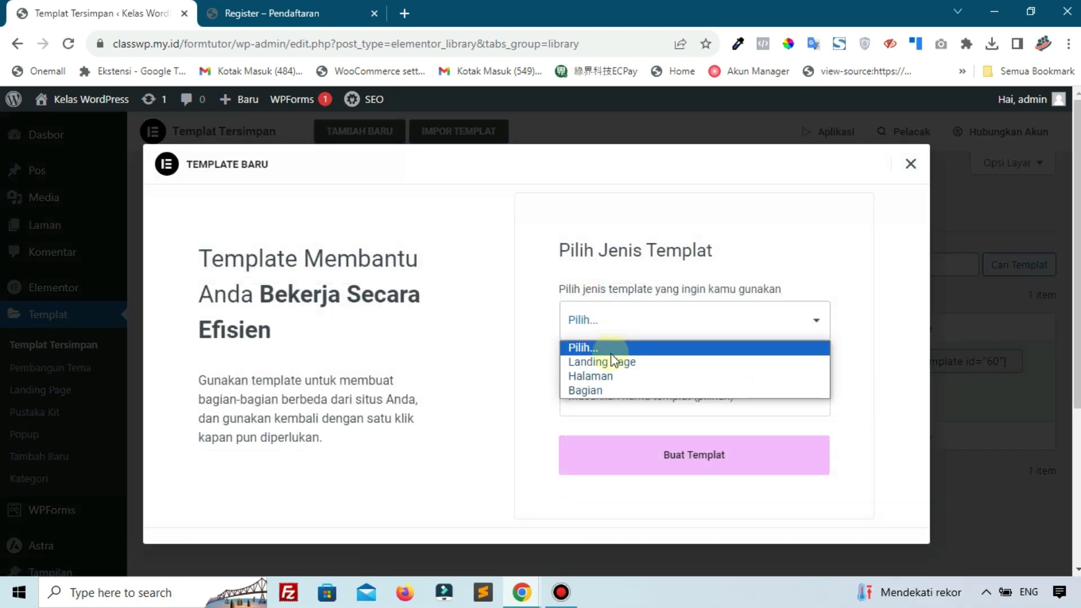
{"action": "left_click", "coordinate": [586, 390]}
{"action": "left_click", "coordinate": [587, 395]}
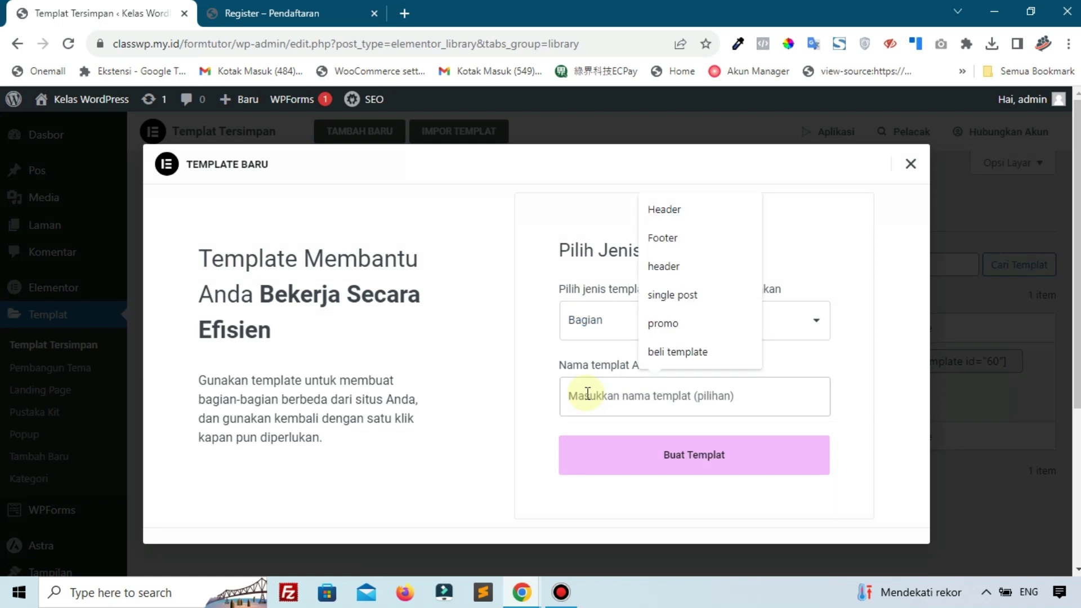
{"action": "type", "text": "For"}
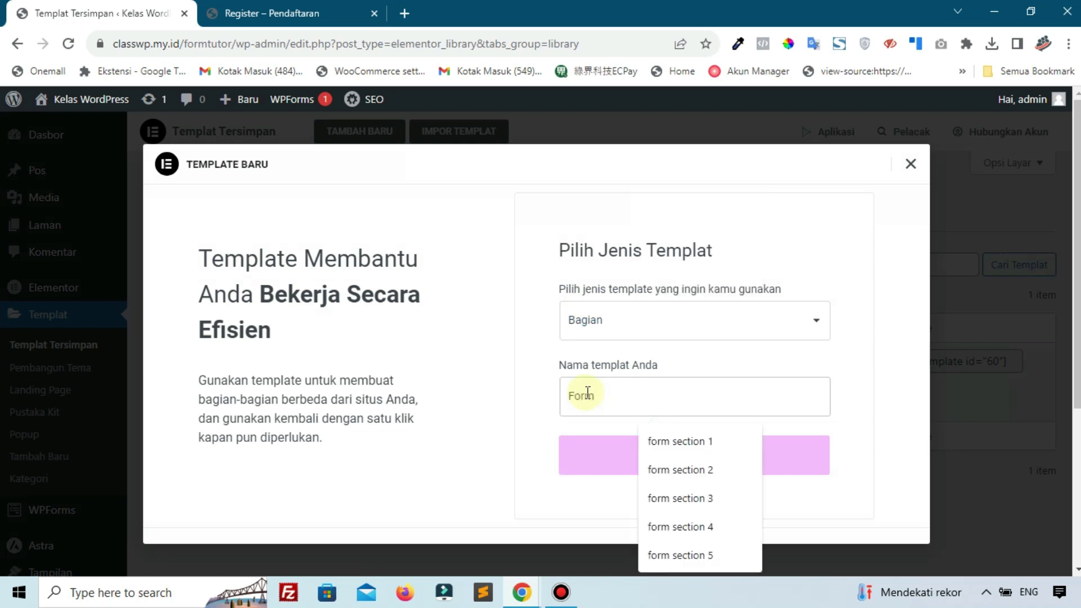
{"action": "type", "text": "m"}
{"action": "double_click", "coordinate": [587, 393]}
{"action": "type", "text": "se"}
{"action": "key", "text": "BackSpace"}
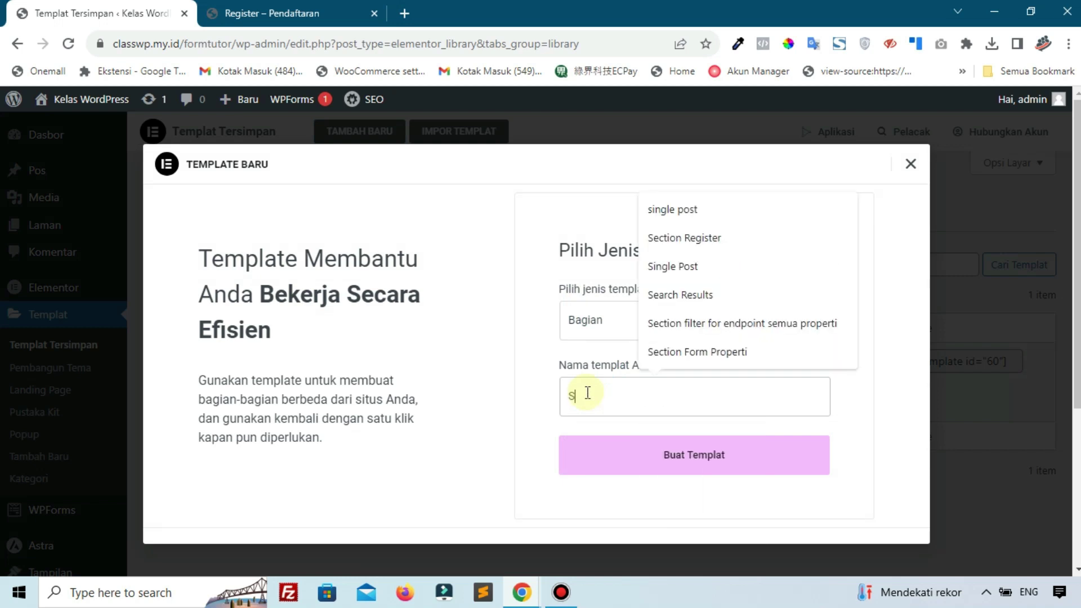
{"action": "key", "text": "BackSpace"}
{"action": "type", "text": "Section "}
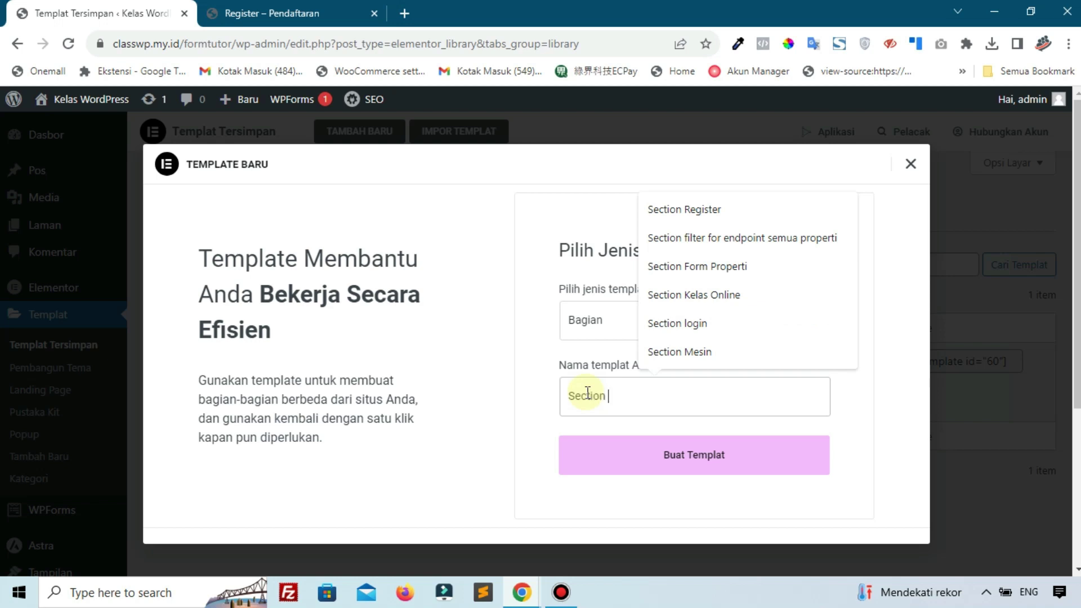
{"action": "type", "text": "login"}
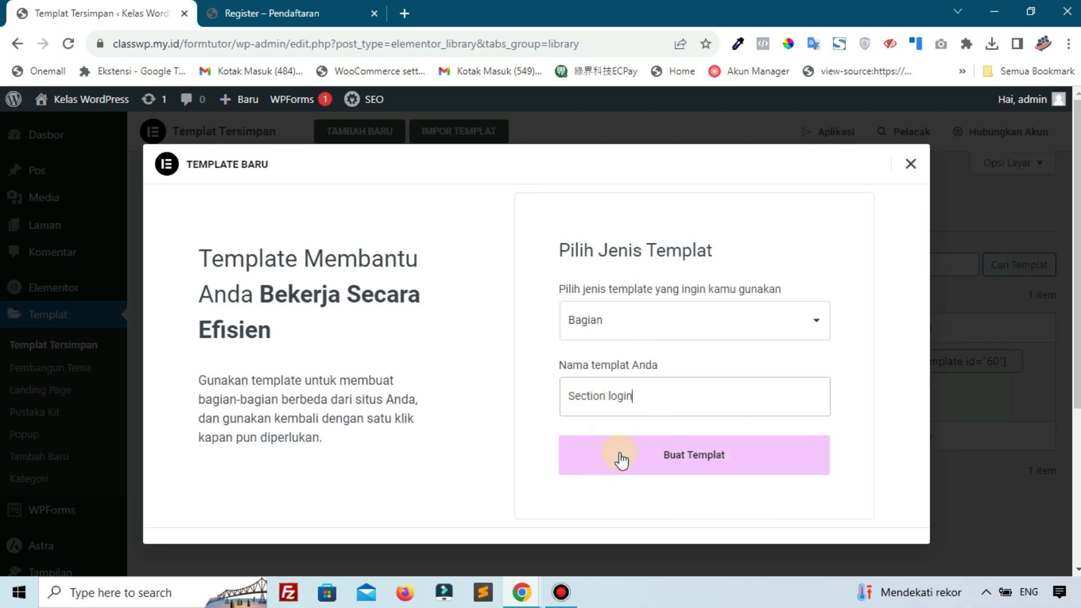
{"action": "left_click", "coordinate": [622, 460]}
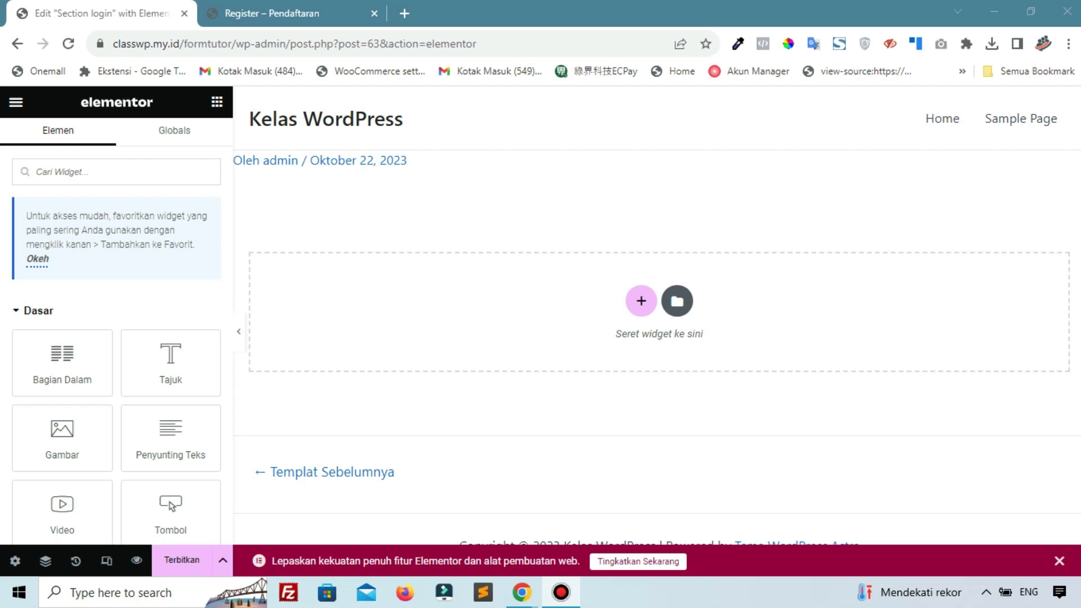
Add a single-column section with content width 900 to the empty template
{"action": "left_click", "coordinate": [641, 302]}
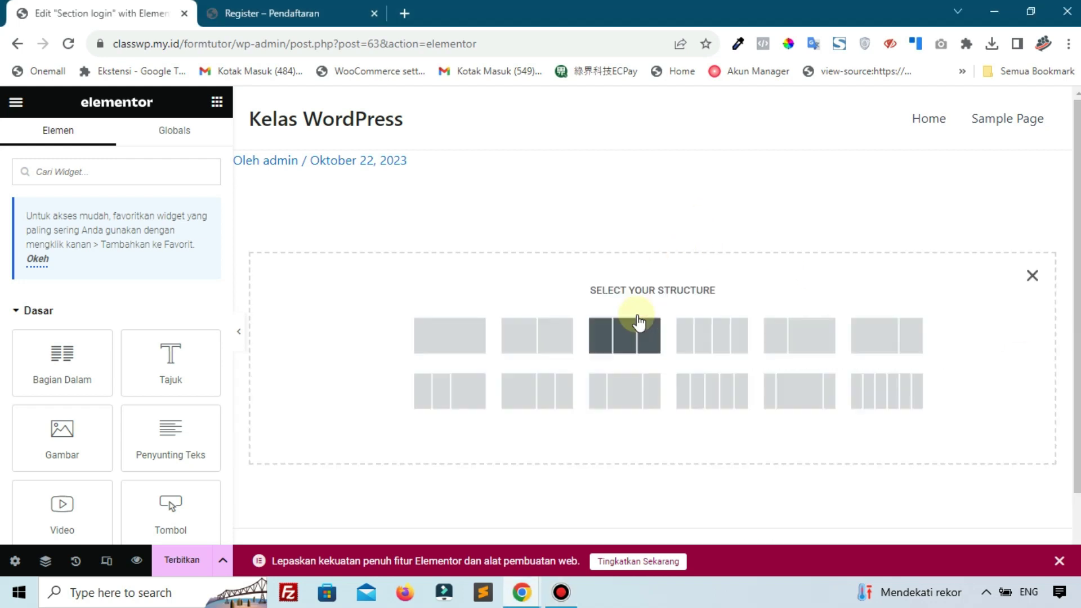
{"action": "left_click", "coordinate": [456, 346]}
{"action": "left_click", "coordinate": [194, 278]}
{"action": "type", "text": "900"}
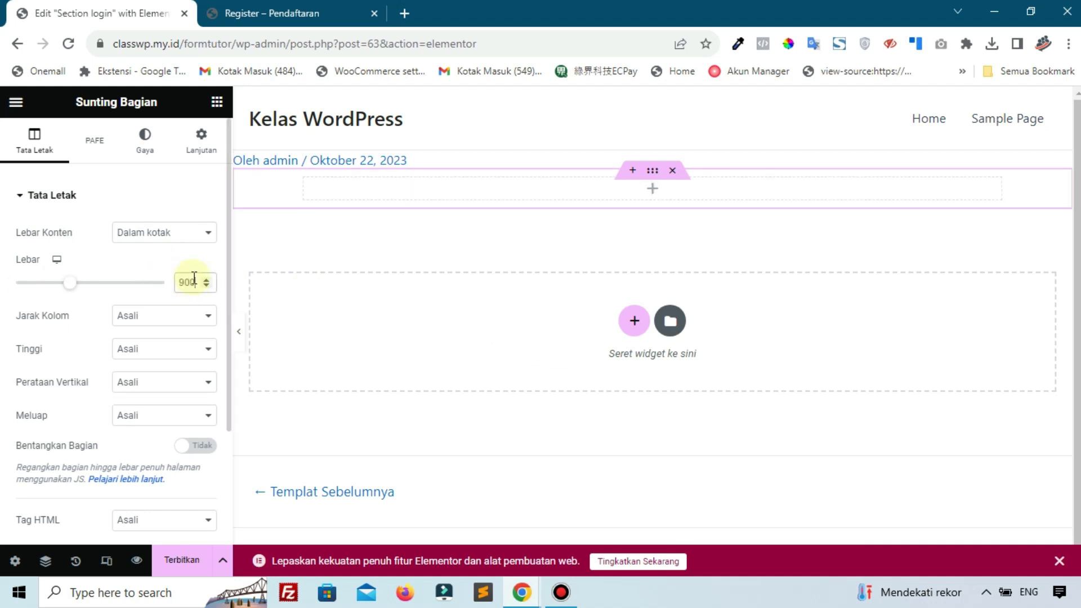
Drop a Field widget into the section and set its Form ID to 'login'
{"action": "left_click", "coordinate": [216, 102]}
{"action": "left_click", "coordinate": [187, 165]}
{"action": "type", "text": "fiel"}
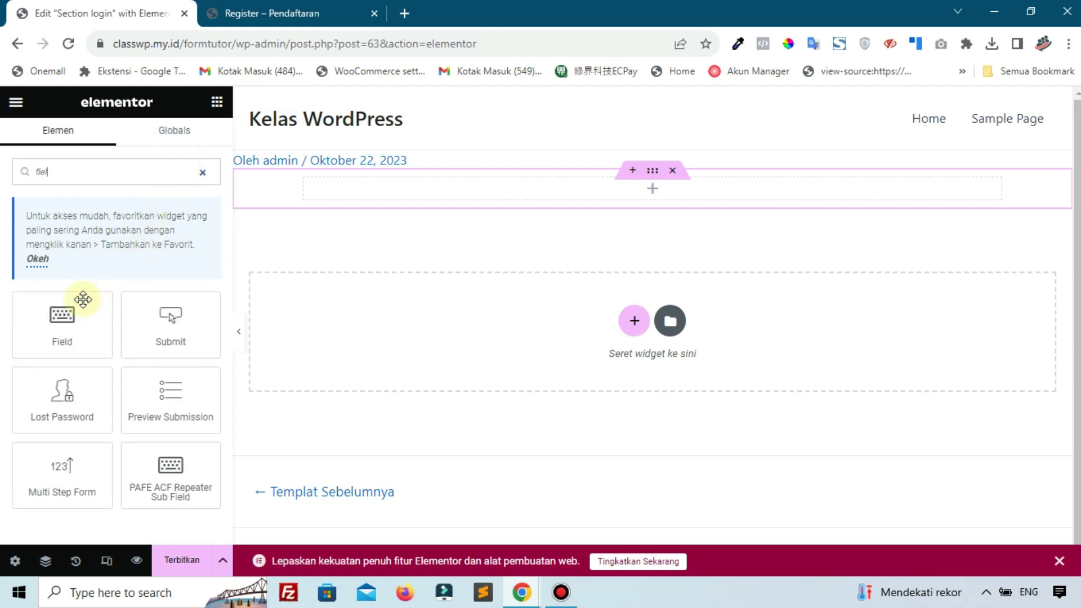
{"action": "left_click_drag", "start_coordinate": [81, 308], "coordinate": [519, 188]}
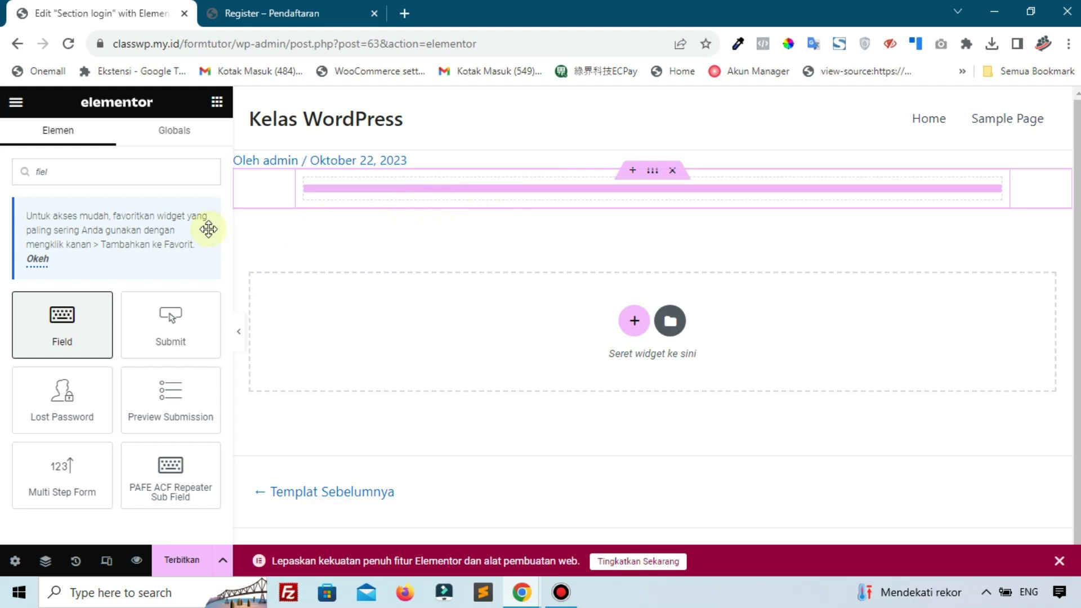
{"action": "left_click", "coordinate": [186, 238]}
{"action": "type", "text": "login"}
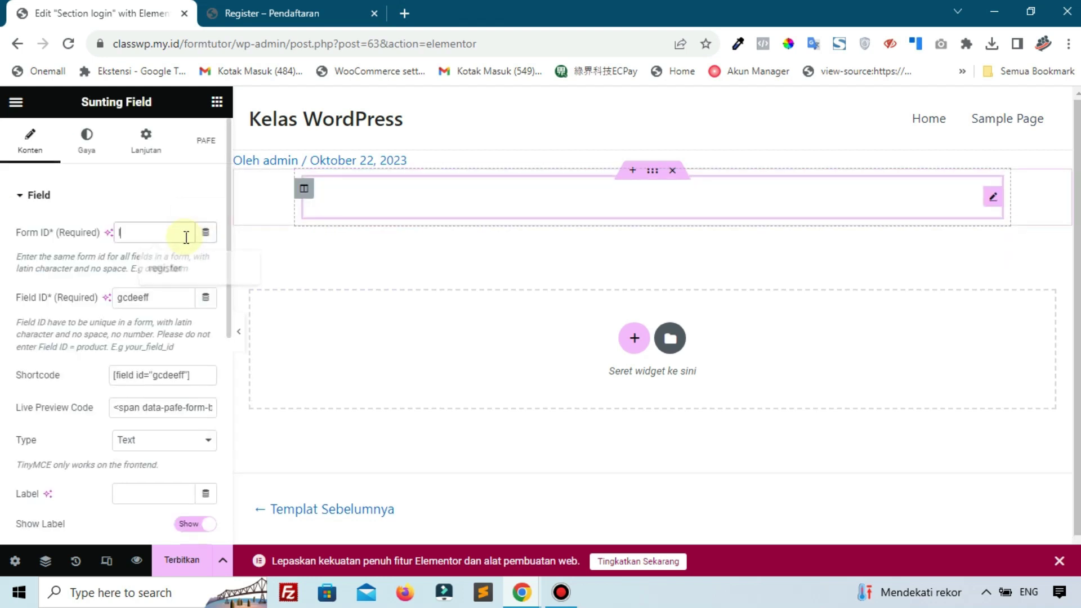
{"action": "left_click_drag", "start_coordinate": [160, 302], "coordinate": [106, 305]}
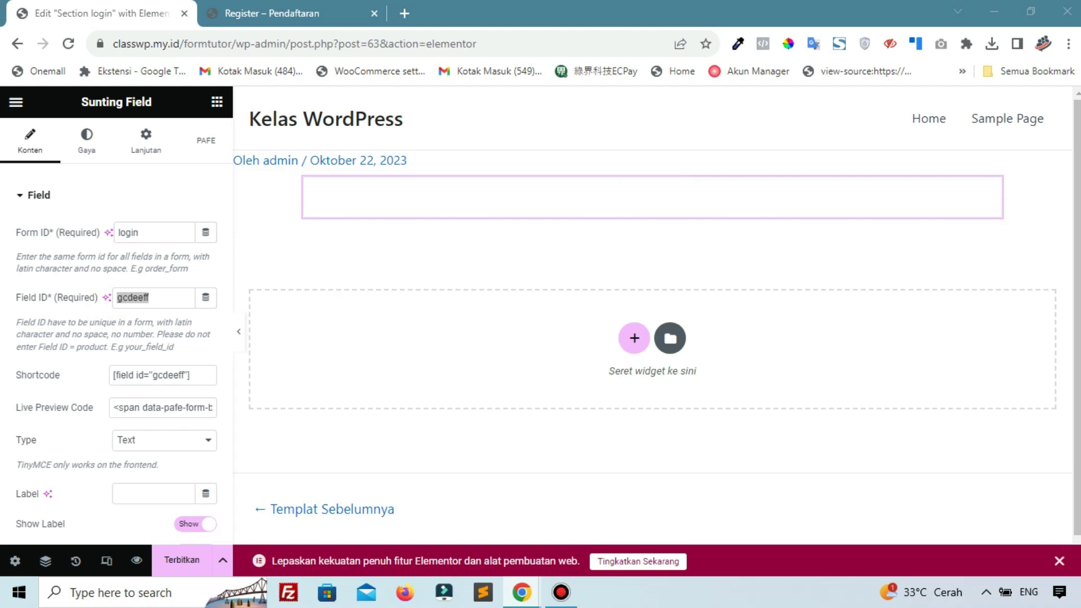
{"action": "left_click", "coordinate": [145, 305]}
Copy the live login form's 'Username or Email' label and paste it as the Field ID
{"action": "left_click", "coordinate": [293, 12]}
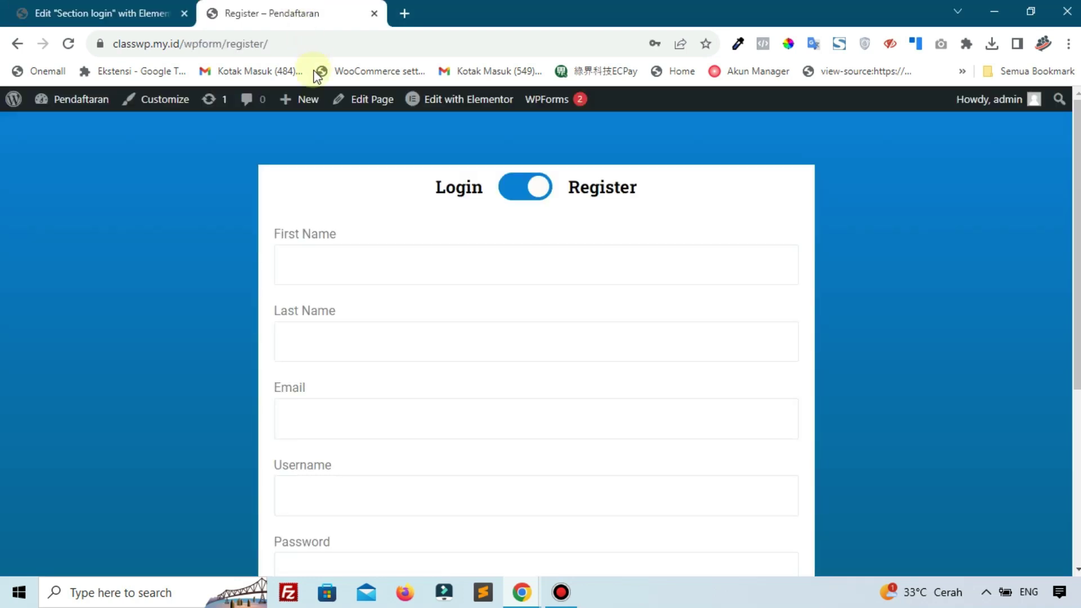
{"action": "left_click", "coordinate": [511, 194]}
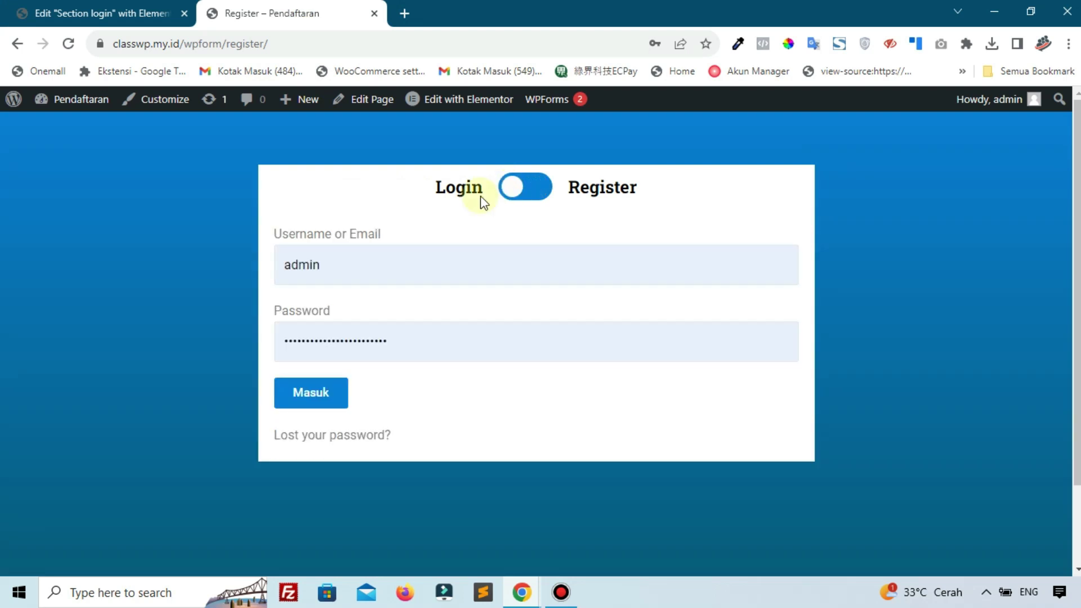
{"action": "left_click", "coordinate": [113, 13]}
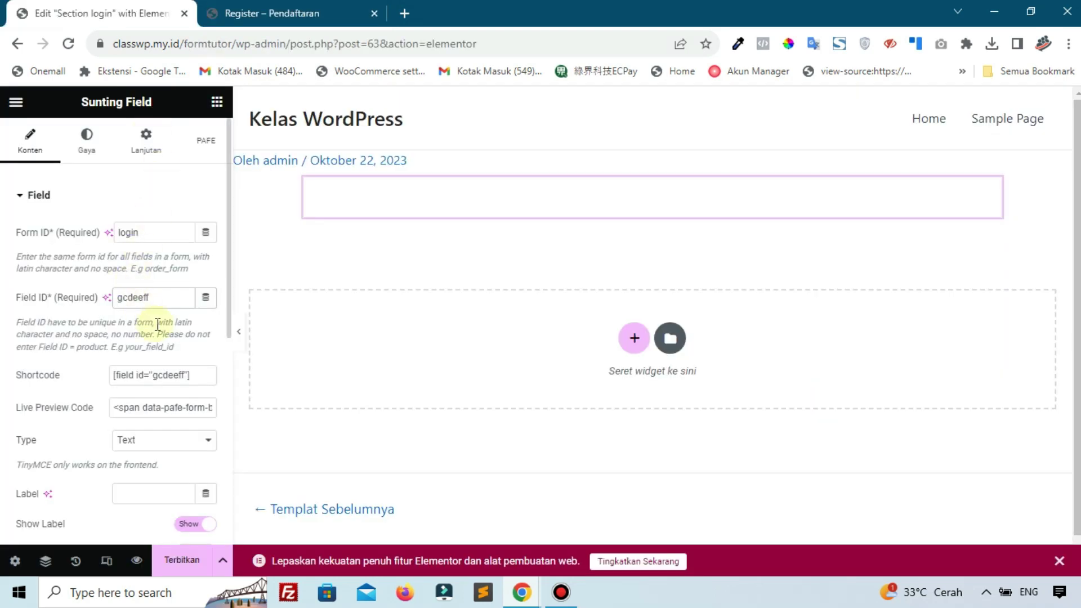
{"action": "double_click", "coordinate": [159, 304]}
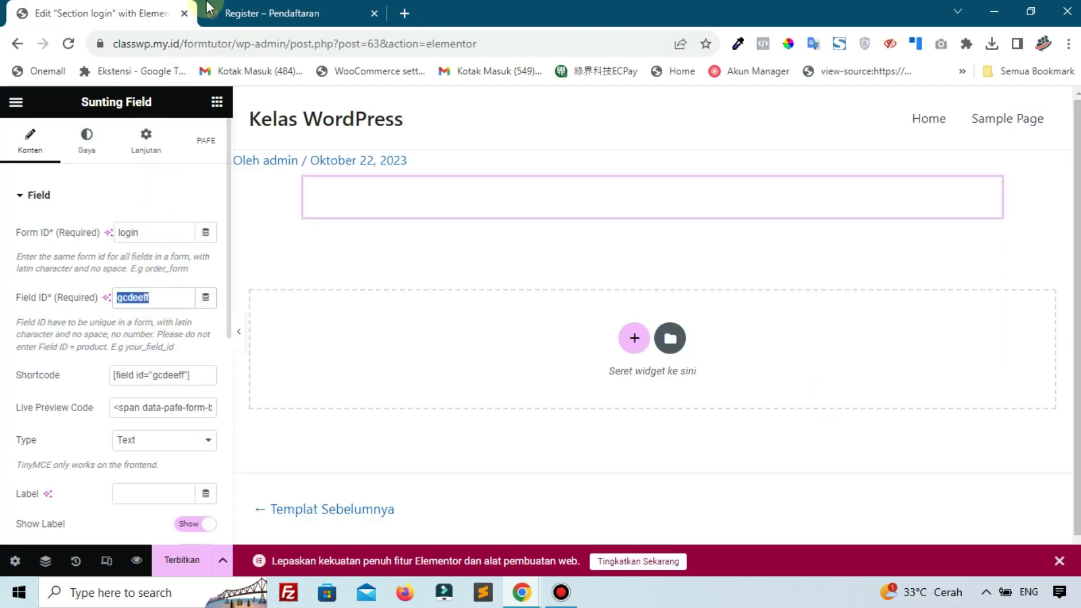
{"action": "left_click", "coordinate": [242, 12]}
{"action": "left_click_drag", "start_coordinate": [389, 234], "coordinate": [269, 233]}
{"action": "key", "text": "ctrl+c"}
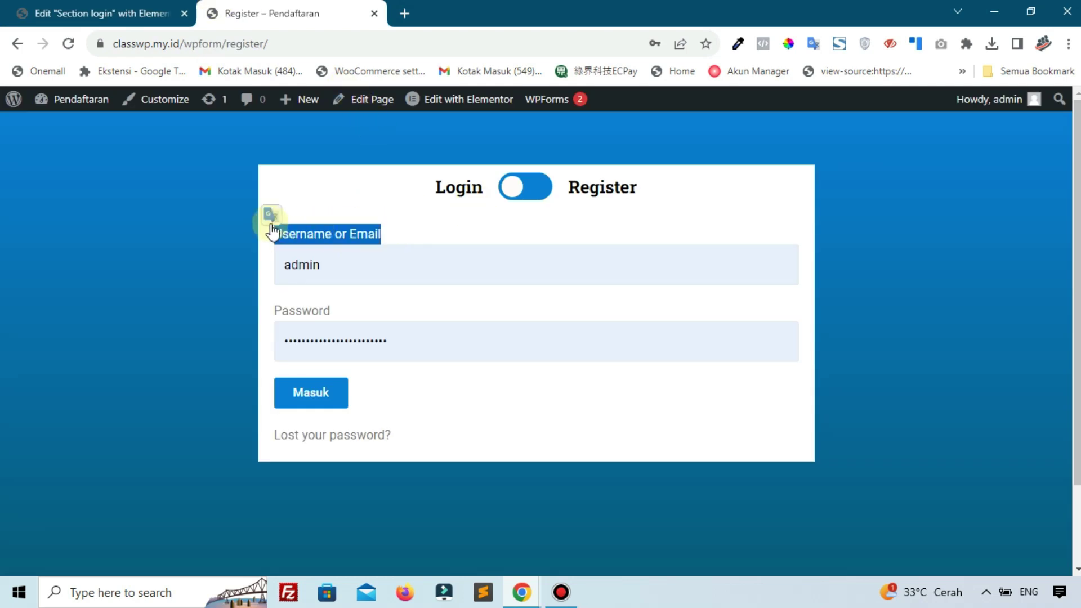
{"action": "left_click", "coordinate": [113, 13]}
{"action": "left_click", "coordinate": [146, 297]}
{"action": "double_click", "coordinate": [146, 298]}
{"action": "key", "text": "ctrl+v"}
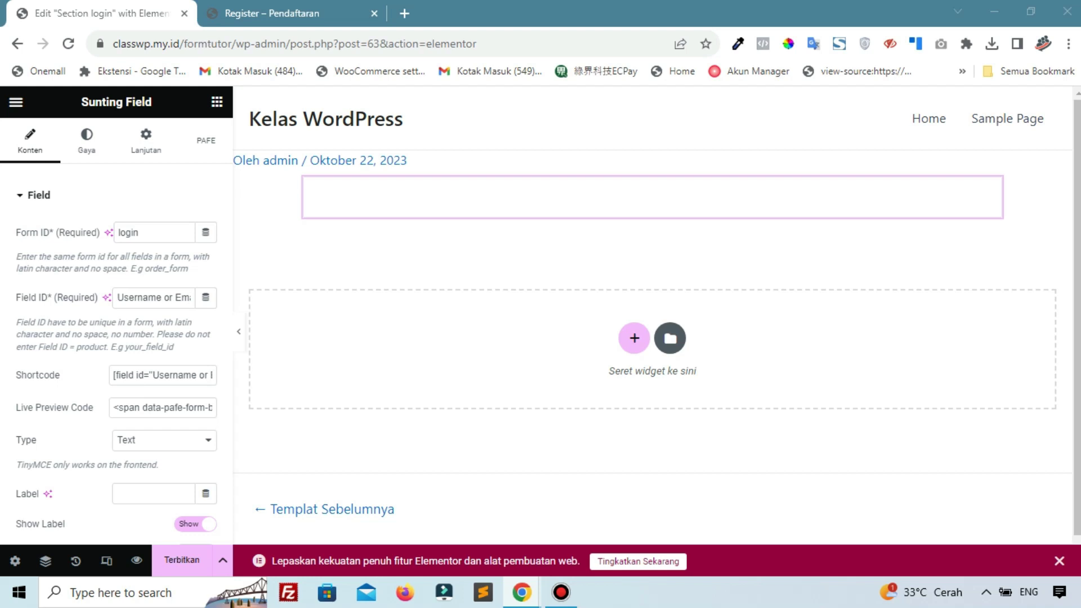
Turn on Required for the login field and give it the label 'Username or Email'
{"action": "scroll", "coordinate": [135, 450], "scroll_direction": "down", "scroll_amount": 5}
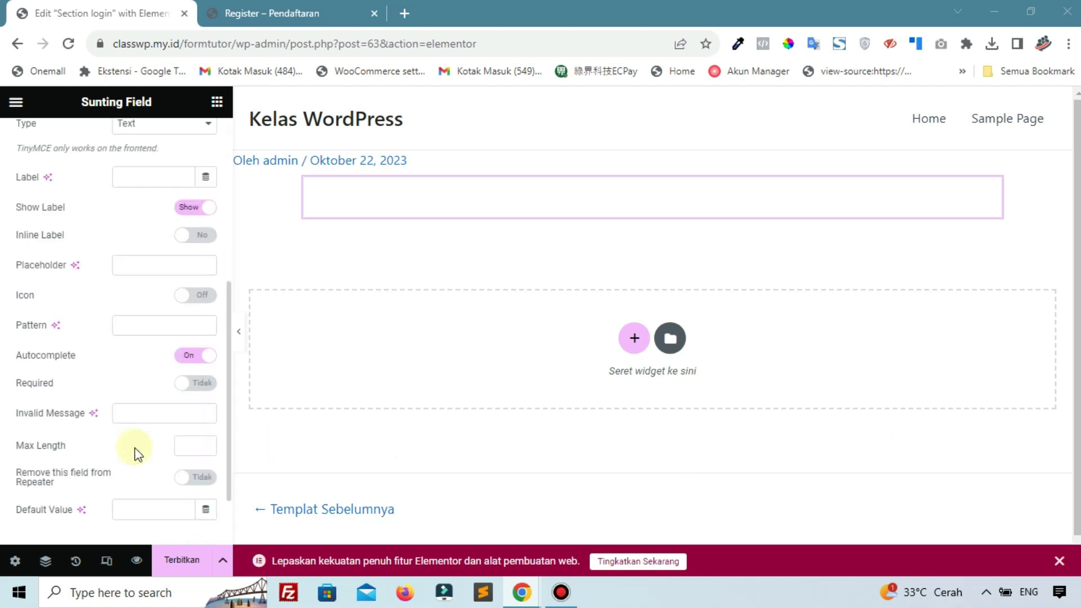
{"action": "left_click", "coordinate": [198, 384]}
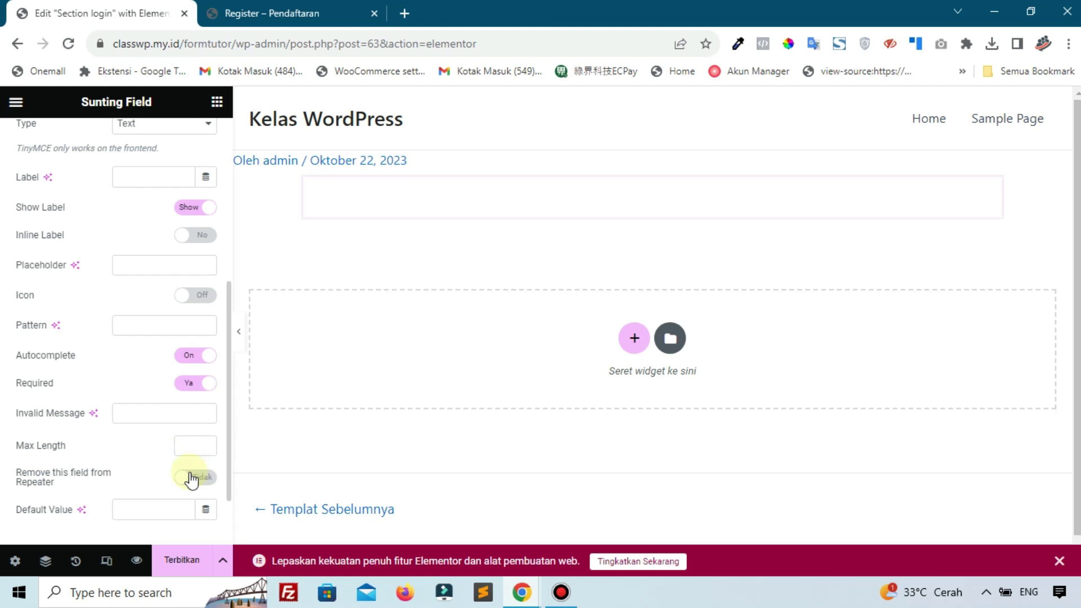
{"action": "scroll", "coordinate": [181, 473], "scroll_direction": "down", "scroll_amount": 2}
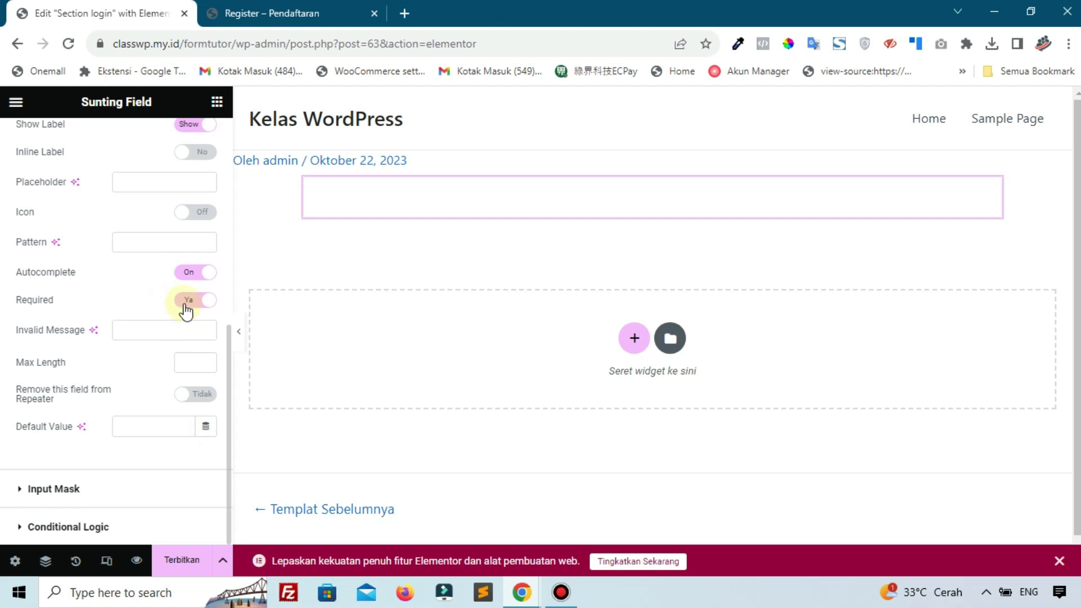
{"action": "scroll", "coordinate": [121, 235], "scroll_direction": "up", "scroll_amount": 3}
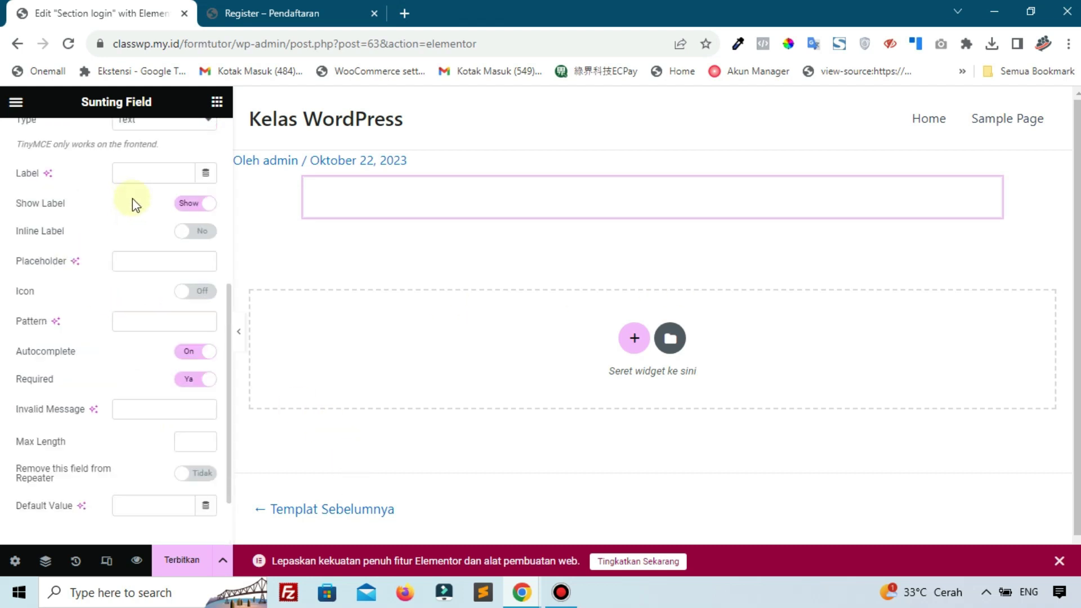
{"action": "left_click", "coordinate": [127, 253]}
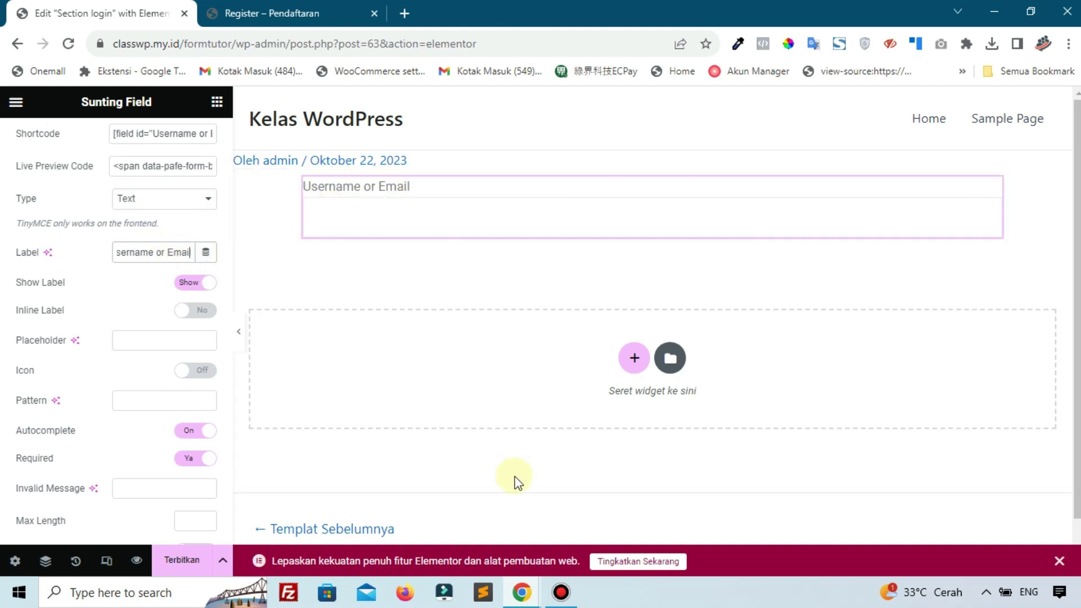
{"action": "left_click", "coordinate": [557, 591]}
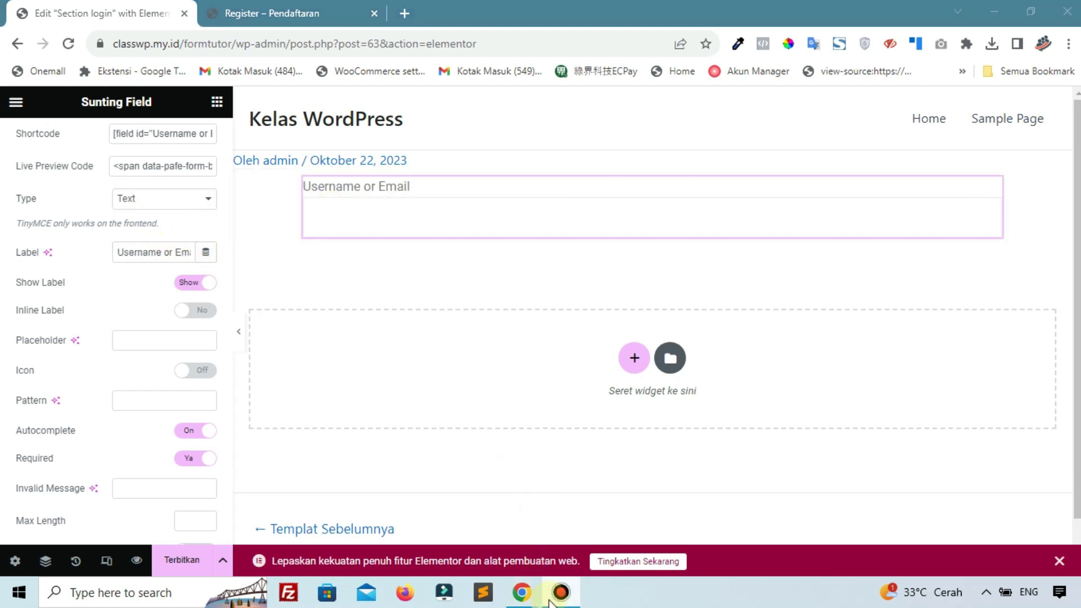
{"action": "scroll", "coordinate": [128, 383], "scroll_direction": "up", "scroll_amount": 5}
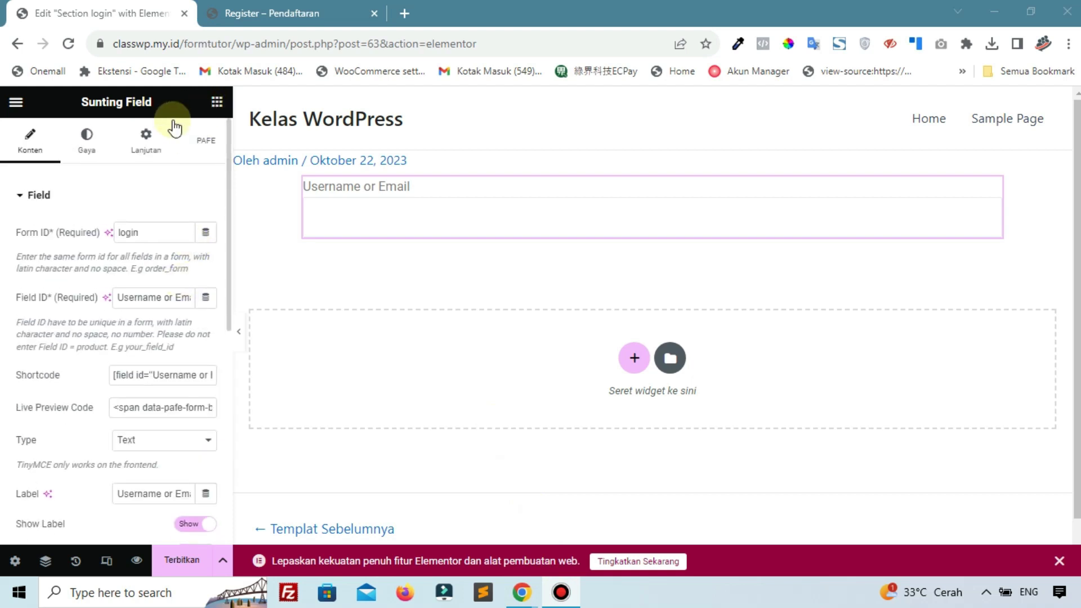
{"action": "left_click", "coordinate": [217, 102]}
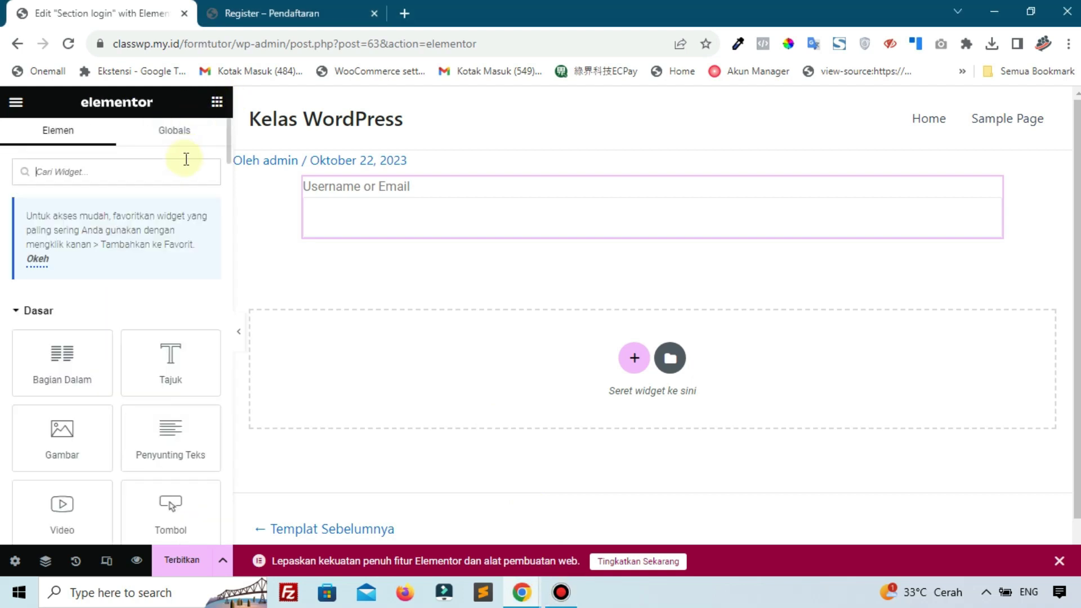
Add a Field widget below Username or Email with Form ID login and Field ID Password
{"action": "type", "text": "fie"}
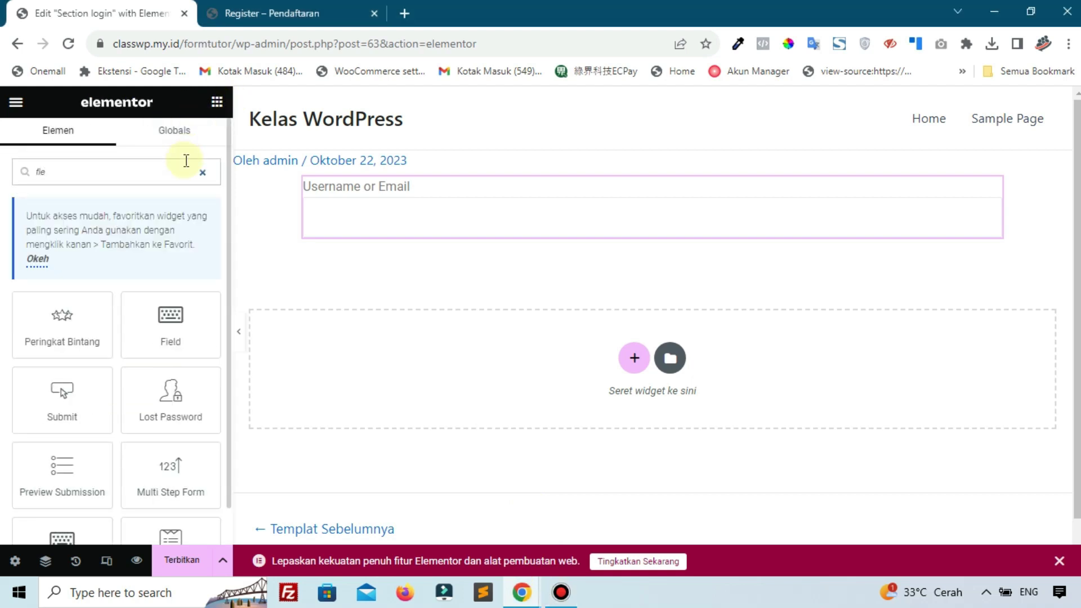
{"action": "left_click_drag", "start_coordinate": [159, 333], "coordinate": [320, 234]}
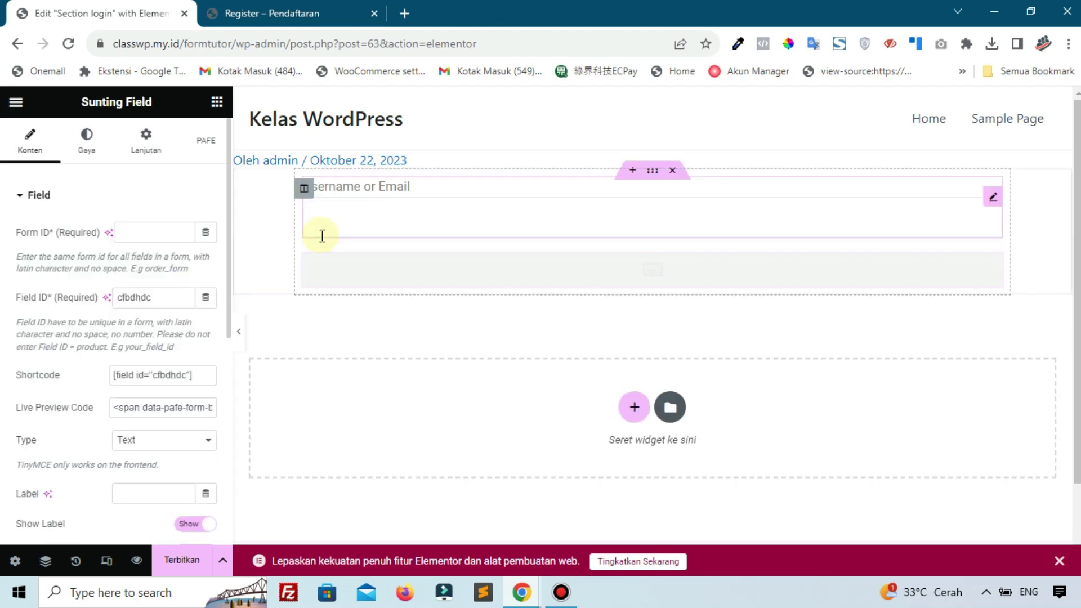
{"action": "left_click", "coordinate": [137, 231]}
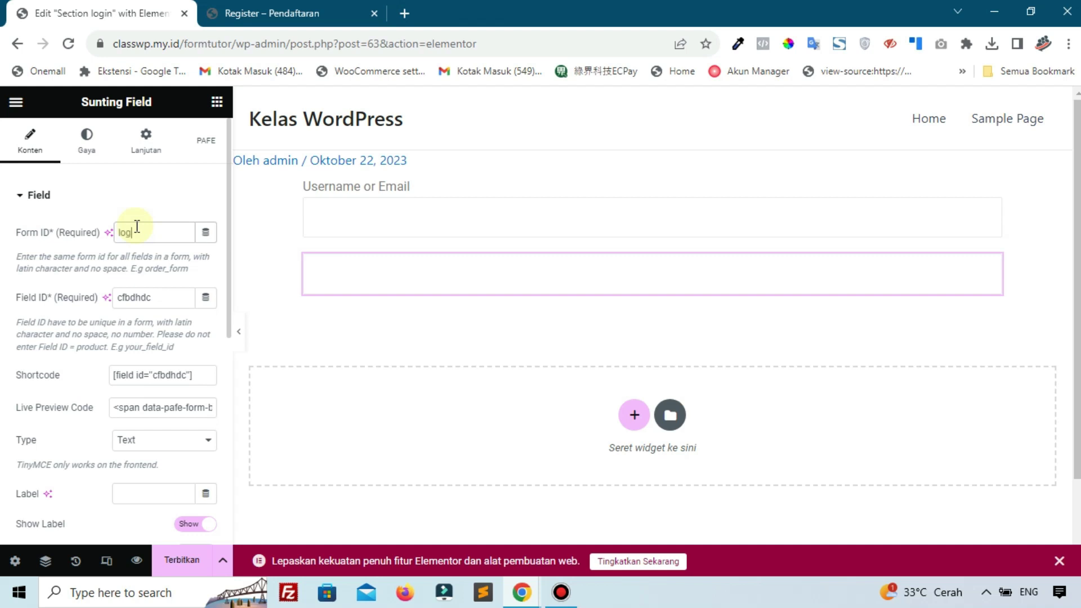
{"action": "left_click", "coordinate": [154, 297]}
{"action": "double_click", "coordinate": [161, 299]}
{"action": "type", "text": "Password"}
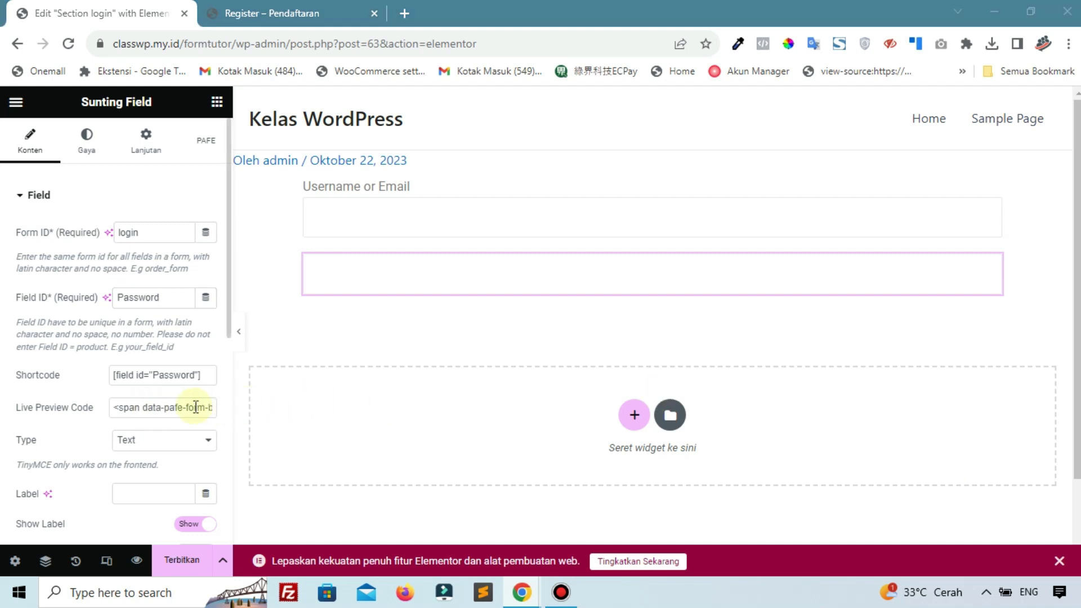
Set the new field's type to Password and publish the Section login template
{"action": "left_click", "coordinate": [180, 446]}
{"action": "scroll", "coordinate": [179, 439], "scroll_direction": "down", "scroll_amount": 1}
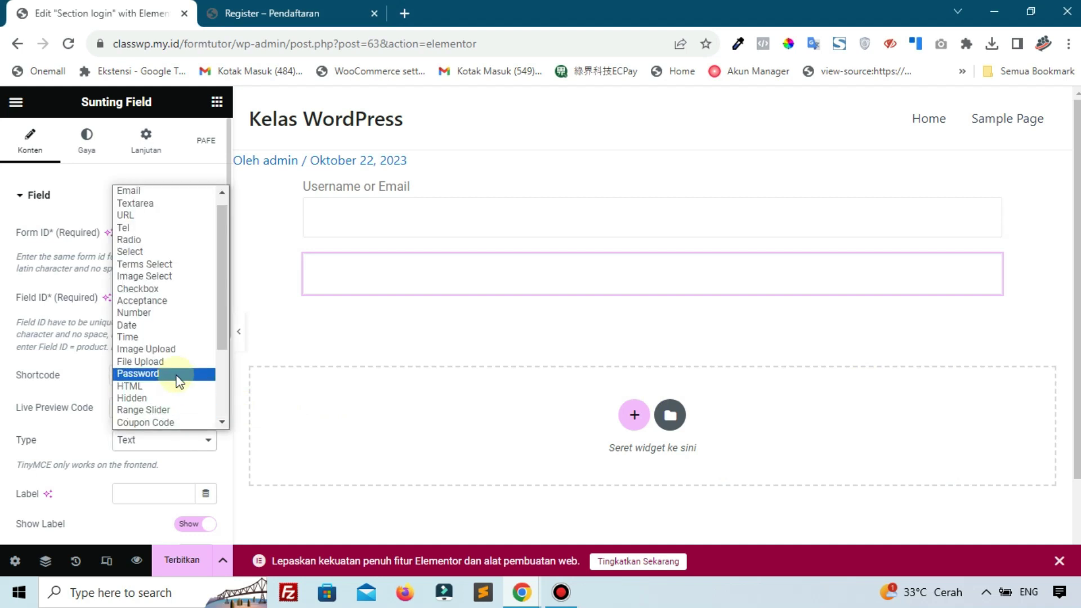
{"action": "left_click", "coordinate": [176, 375]}
{"action": "scroll", "coordinate": [130, 415], "scroll_direction": "down", "scroll_amount": 3}
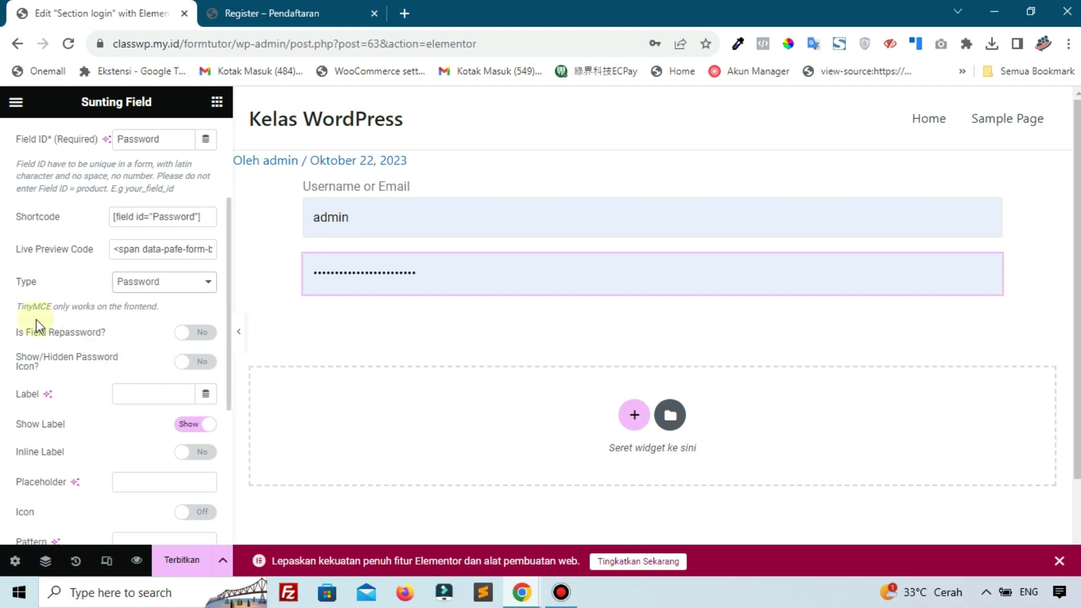
{"action": "scroll", "coordinate": [80, 338], "scroll_direction": "down", "scroll_amount": 3}
{"action": "scroll", "coordinate": [92, 345], "scroll_direction": "down", "scroll_amount": 3}
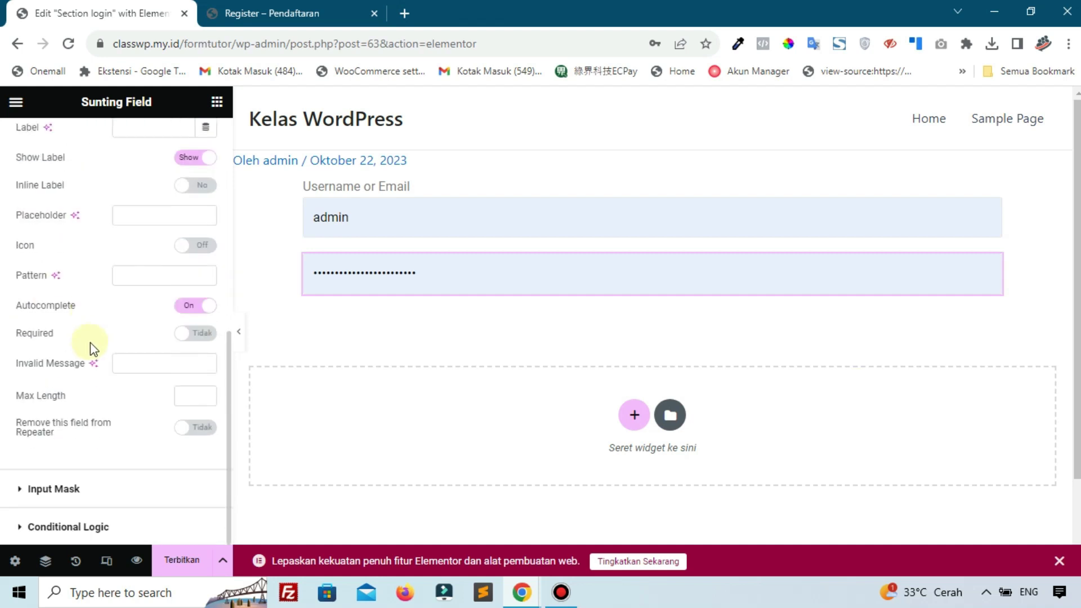
{"action": "left_click", "coordinate": [179, 564]}
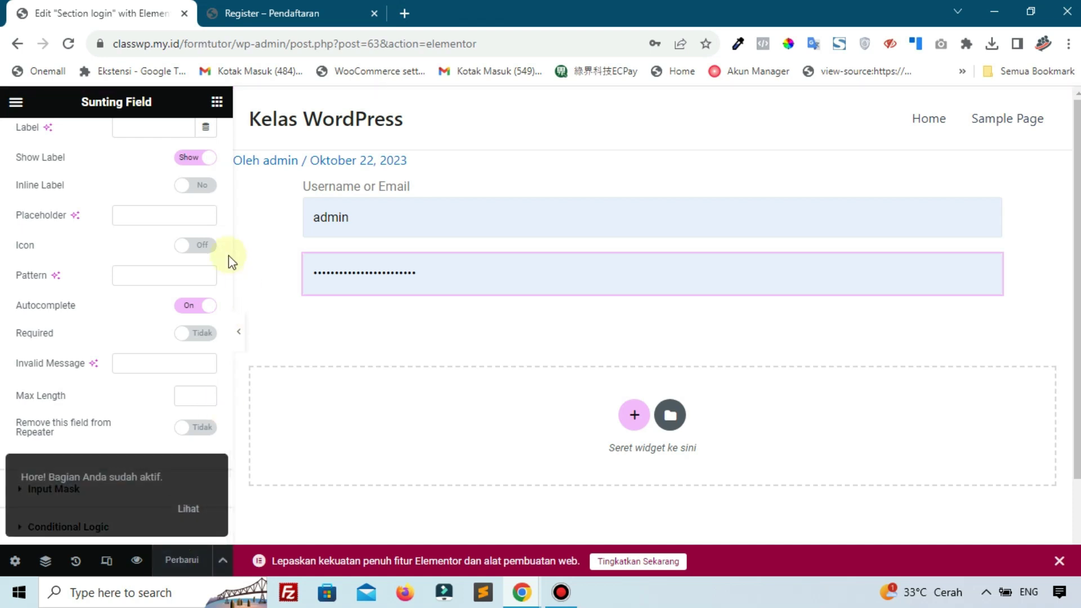
Check the live Register page, then select the wp-admin portion of the editor URL
{"action": "left_click", "coordinate": [256, 11]}
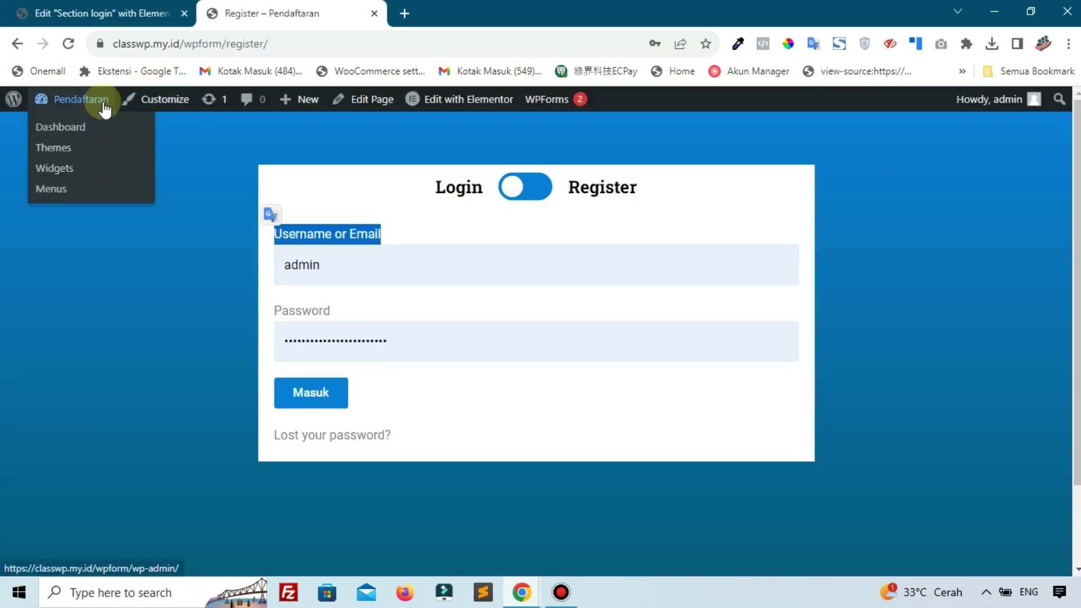
{"action": "left_click", "coordinate": [90, 12]}
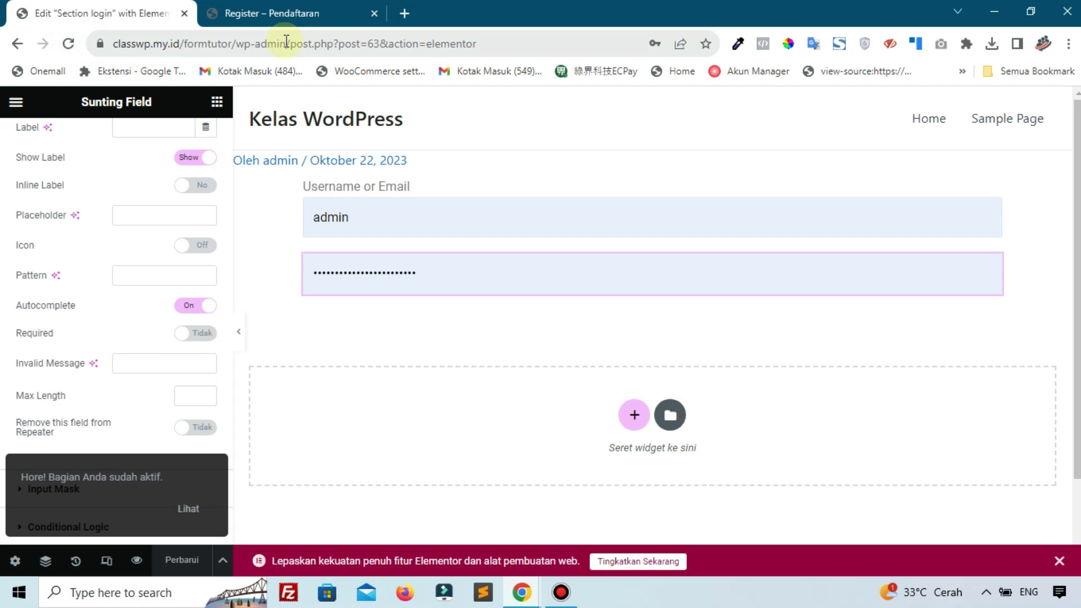
{"action": "left_click_drag", "start_coordinate": [287, 41], "coordinate": [106, 35]}
{"action": "right_click", "coordinate": [148, 46]}
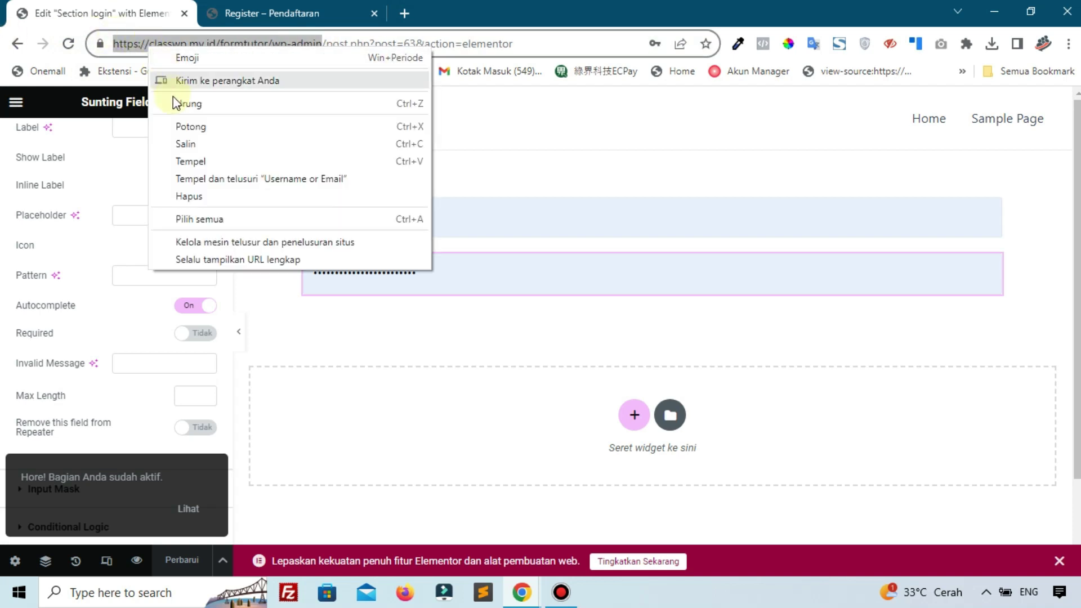
{"action": "left_click", "coordinate": [186, 159]}
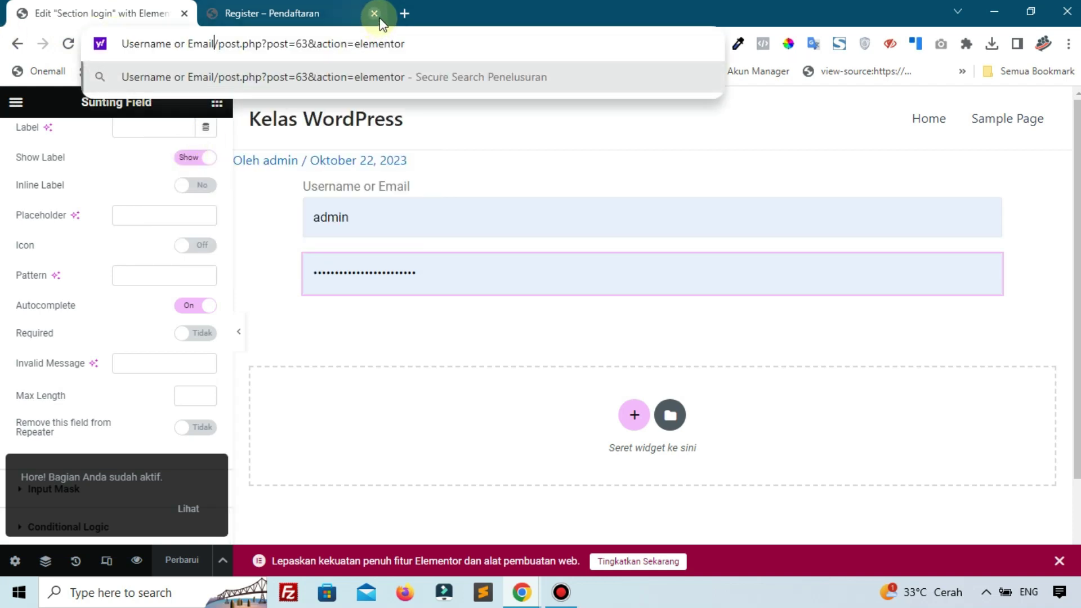
{"action": "key", "text": "ctrl+z"}
Copy the wp-admin address and open it in a new tab beside the editor
{"action": "right_click", "coordinate": [261, 48]}
{"action": "left_click", "coordinate": [293, 146]}
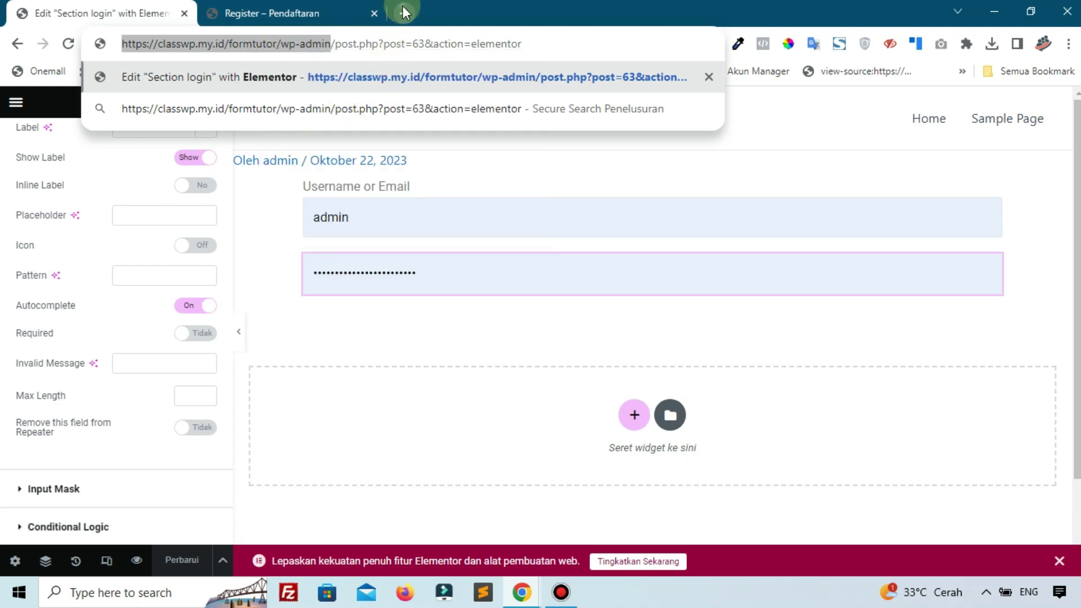
{"action": "left_click", "coordinate": [403, 11]}
{"action": "right_click", "coordinate": [403, 45]}
{"action": "left_click", "coordinate": [459, 157]}
{"action": "left_click_drag", "start_coordinate": [512, 9], "coordinate": [56, 7]}
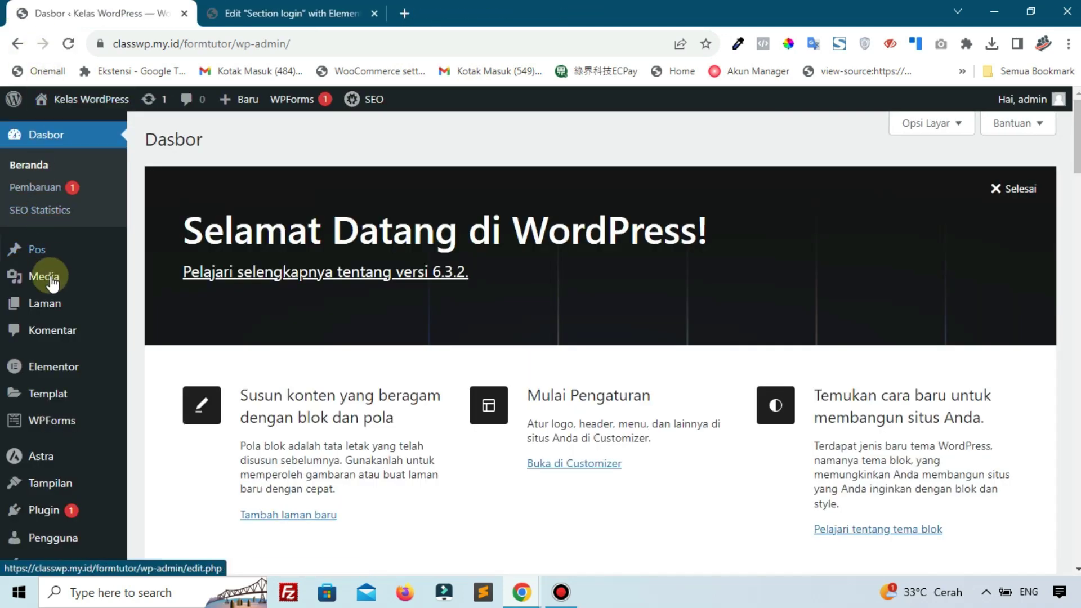
Add a new page titled 'Register' under Laman and publish it, confirming in the pre-publish panel
{"action": "mouse_move", "coordinate": [48, 302]}
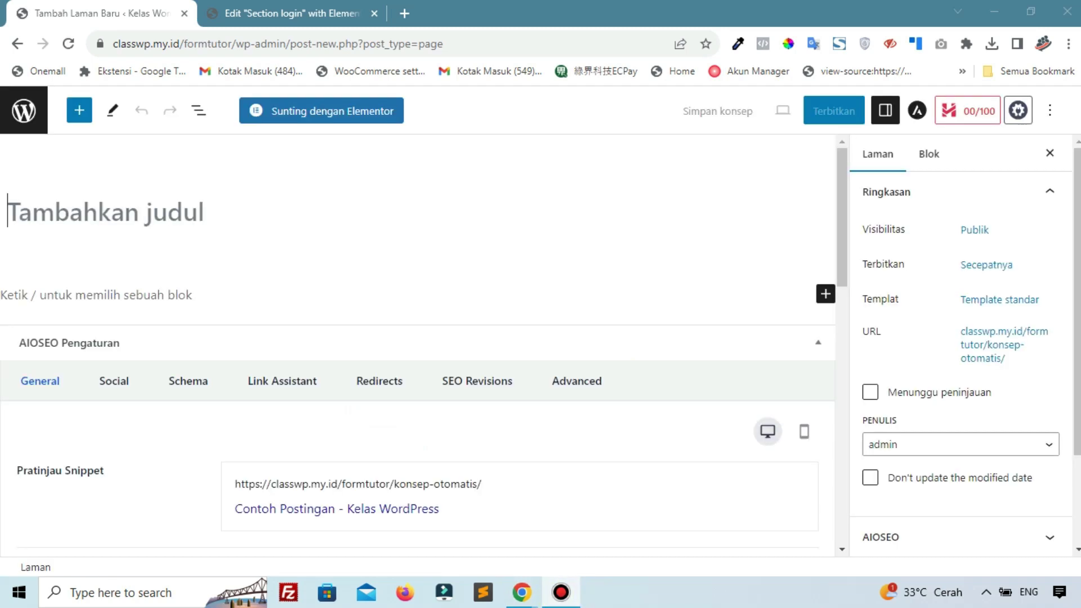
{"action": "left_click", "coordinate": [204, 205]}
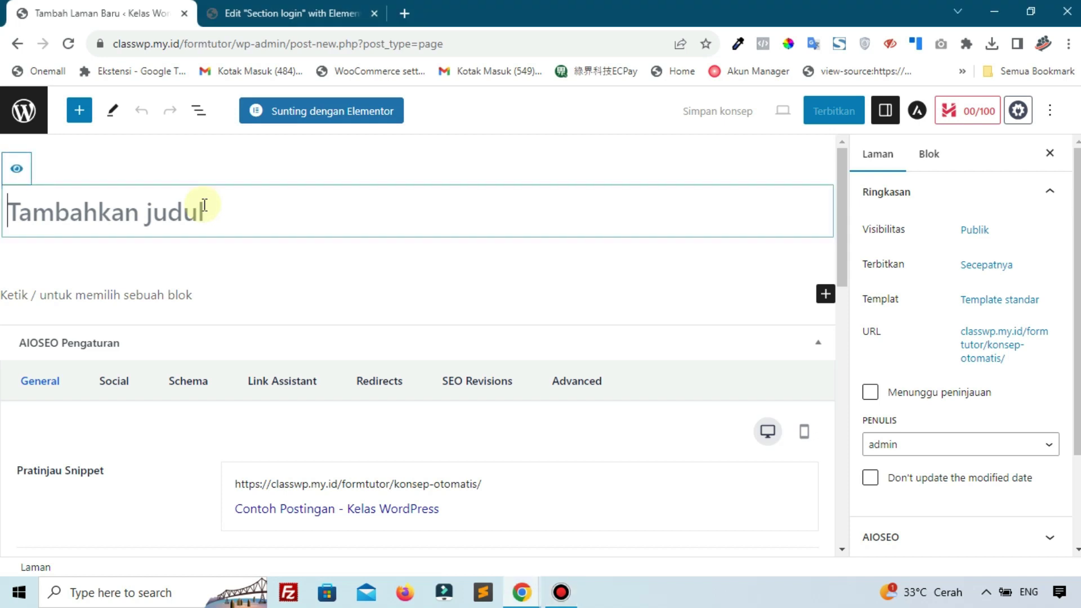
{"action": "type", "text": "Re"}
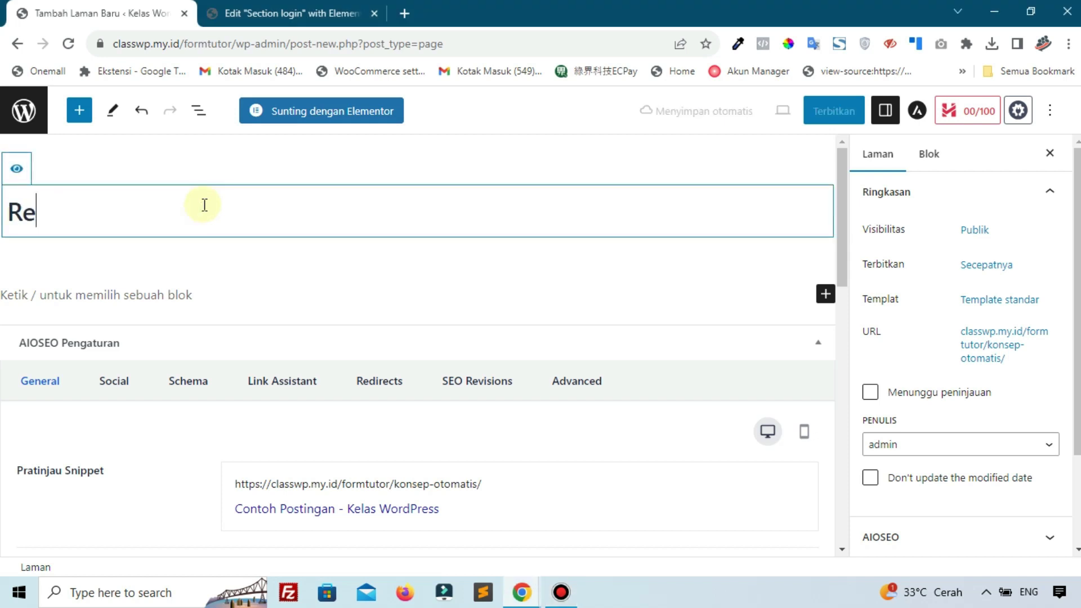
{"action": "type", "text": "goste"}
{"action": "key", "text": "BackSpace"}
{"action": "key", "text": "BackSpace"}
{"action": "key", "text": "BackSpace"}
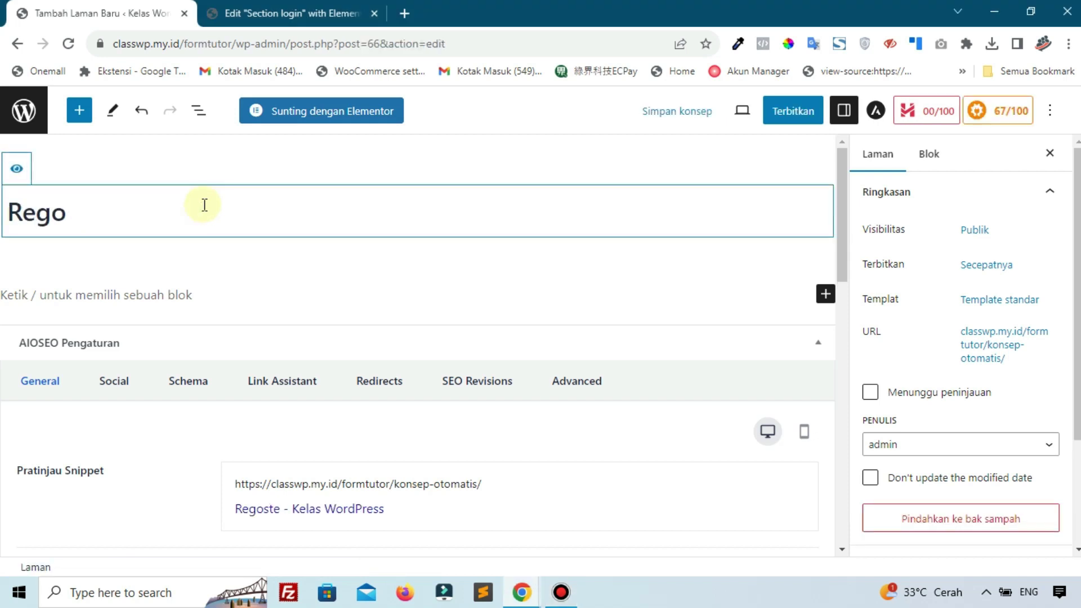
{"action": "type", "text": "ister"}
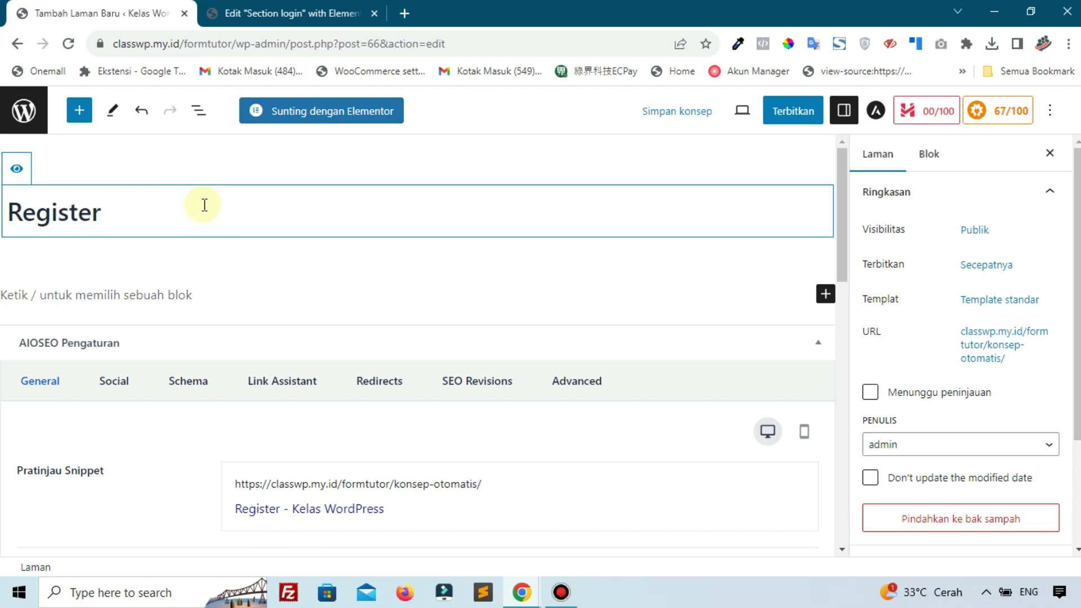
{"action": "left_click", "coordinate": [795, 110]}
{"action": "left_click", "coordinate": [789, 119]}
{"action": "left_click", "coordinate": [789, 118]}
{"action": "left_click", "coordinate": [881, 118]}
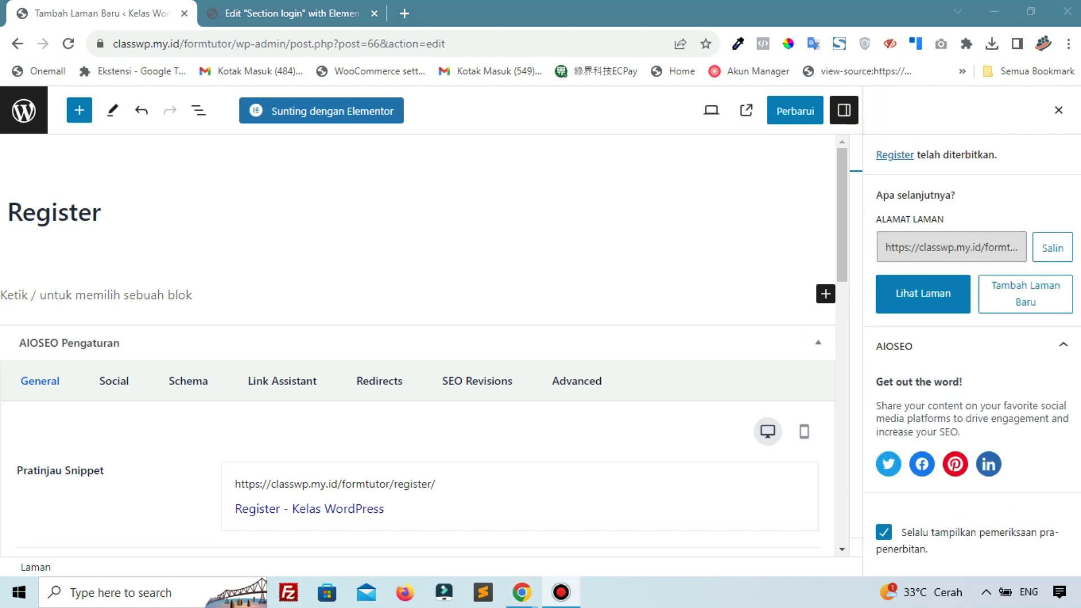
Search 'piot' in Add New Plugins, then install and activate Piotnet Addons For Elementor
{"action": "left_click", "coordinate": [26, 130]}
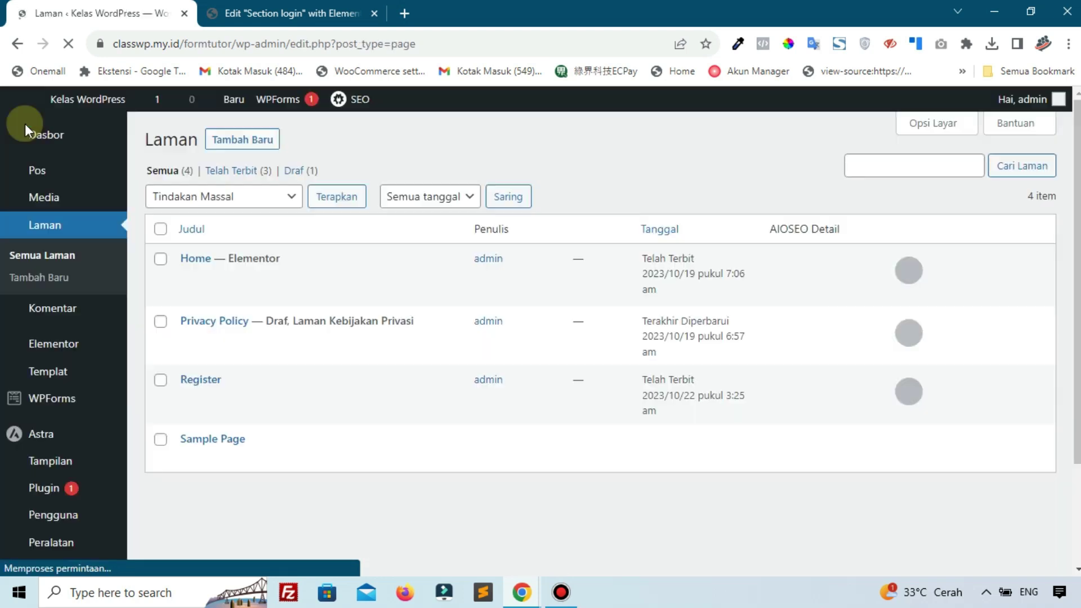
{"action": "scroll", "coordinate": [85, 254], "scroll_direction": "down", "scroll_amount": 4}
{"action": "mouse_move", "coordinate": [75, 342]}
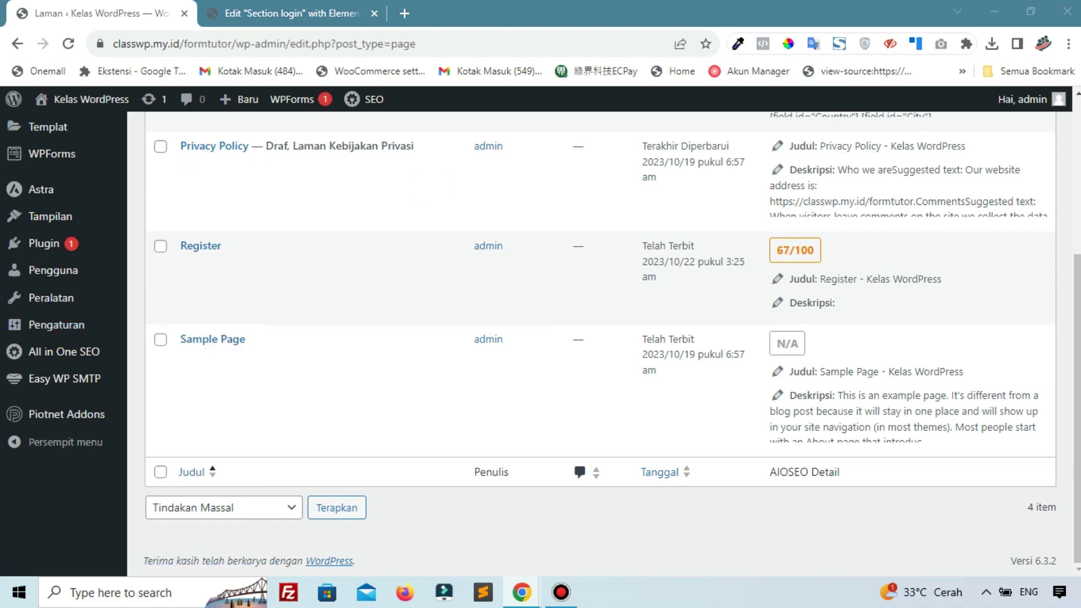
{"action": "mouse_move", "coordinate": [43, 242]}
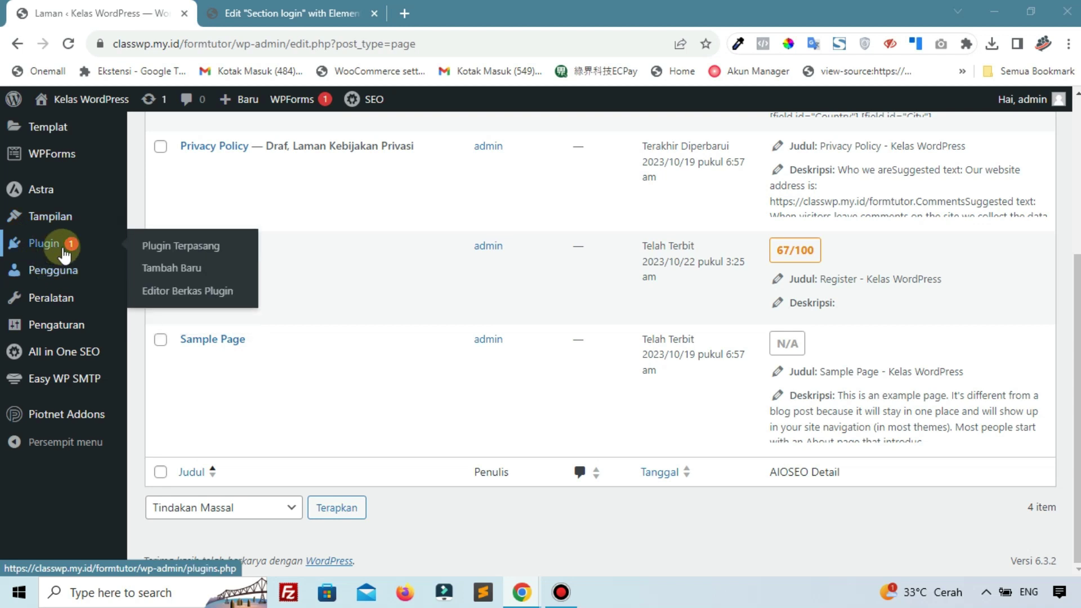
{"action": "left_click", "coordinate": [172, 270]}
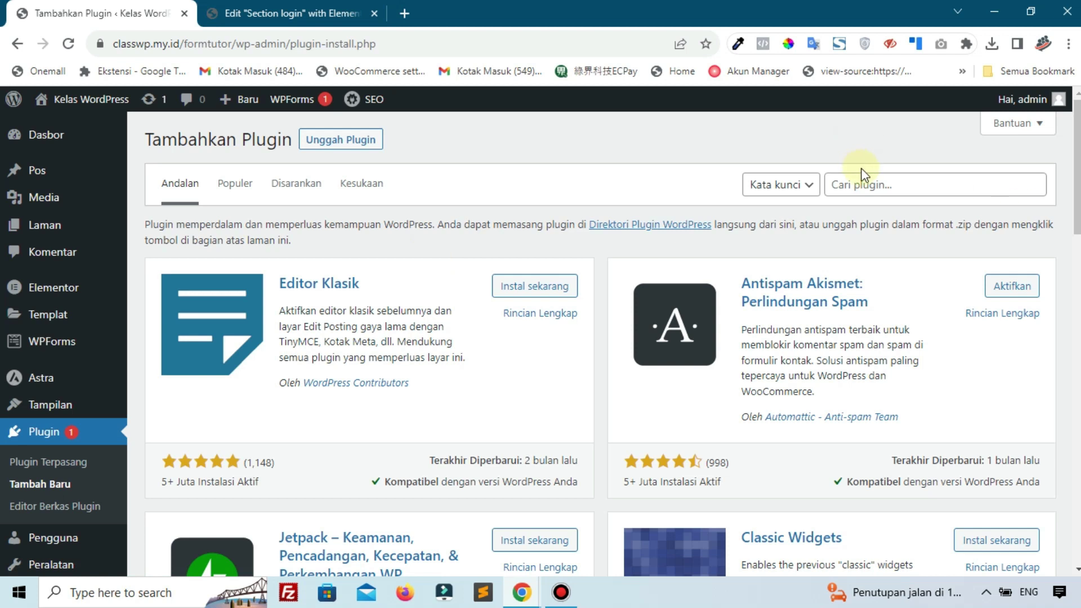
{"action": "left_click", "coordinate": [867, 181]}
{"action": "type", "text": "piotnet"}
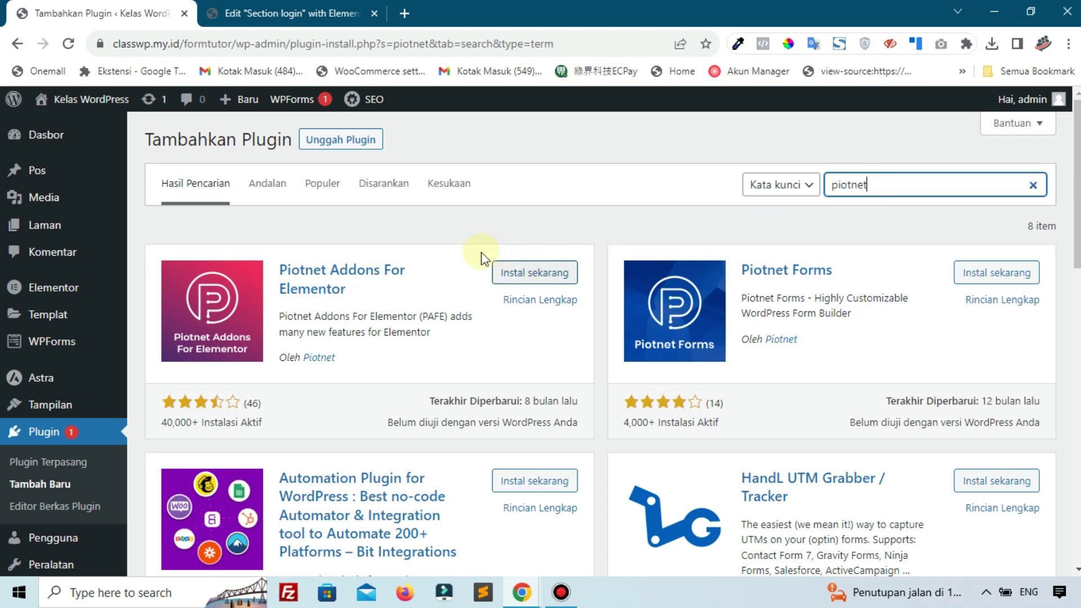
{"action": "left_click", "coordinate": [517, 272]}
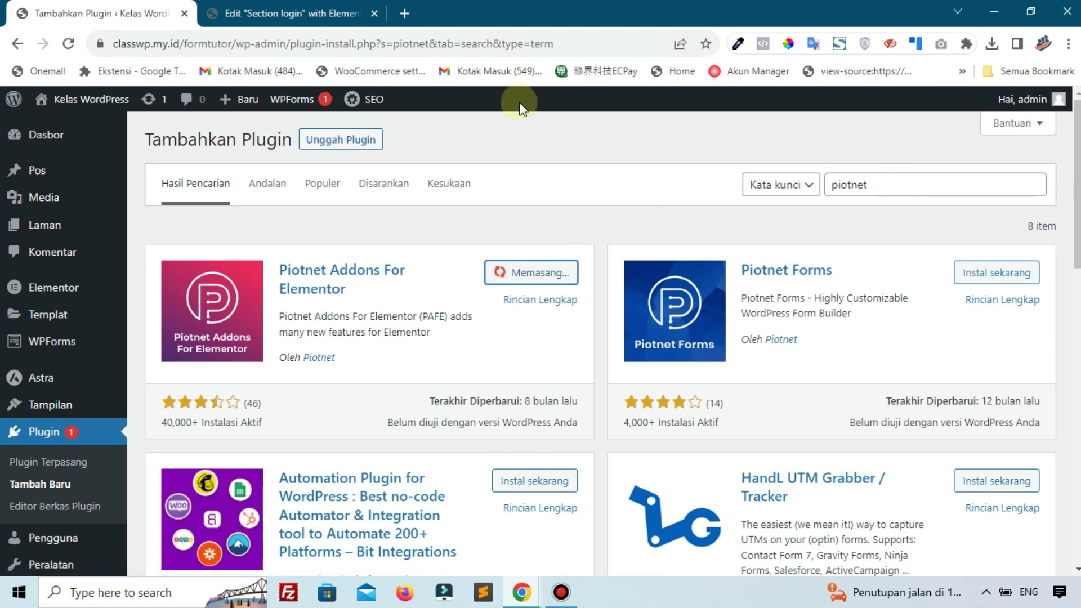
{"action": "left_click", "coordinate": [307, 11]}
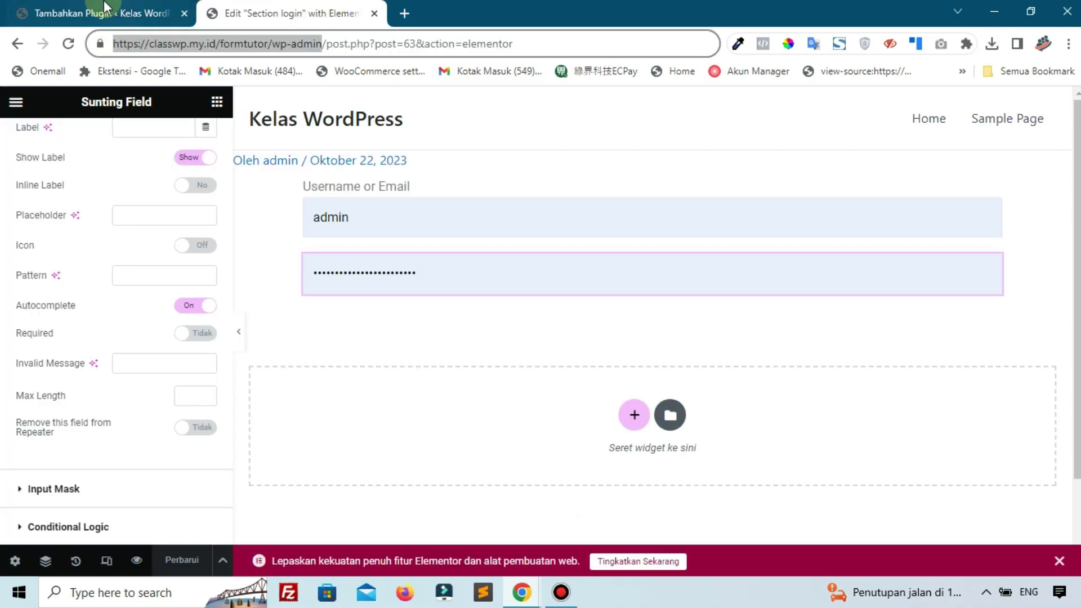
{"action": "left_click", "coordinate": [104, 6]}
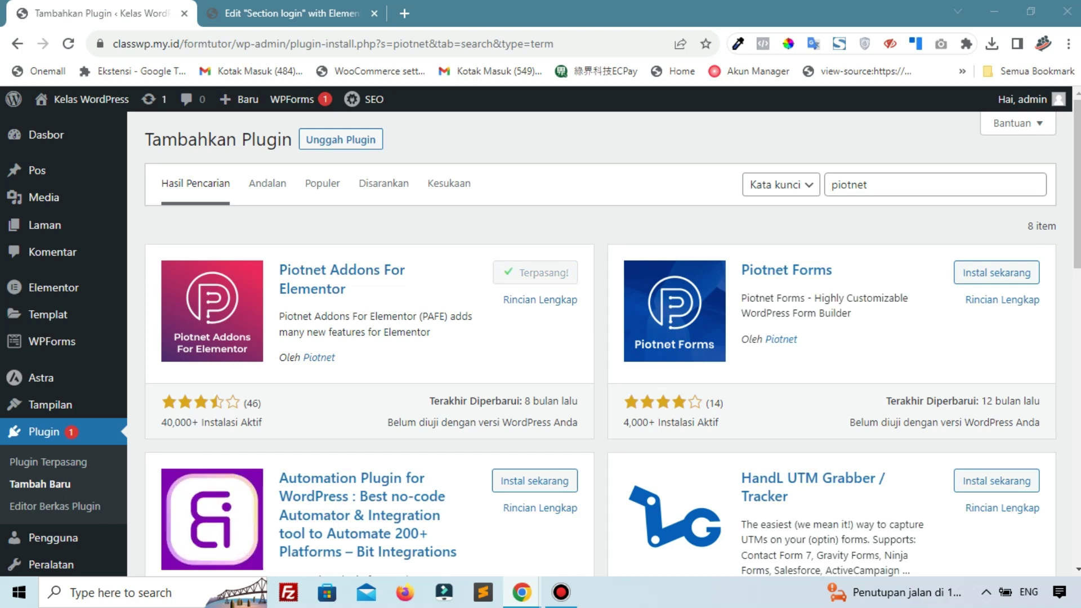
{"action": "left_click", "coordinate": [654, 289]}
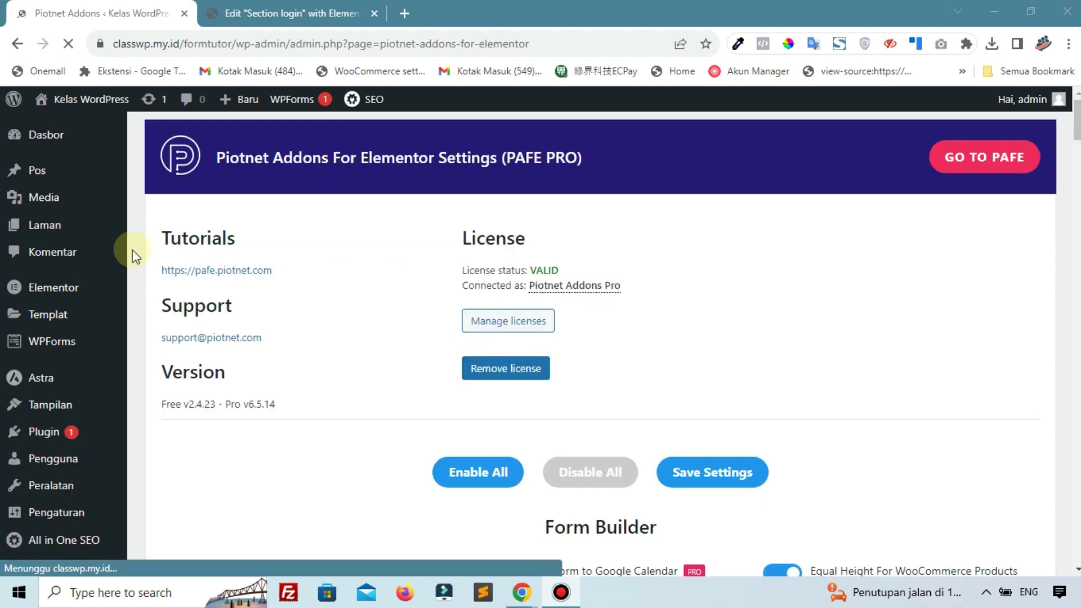
Open the Register page for editing from the All Pages list
{"action": "mouse_move", "coordinate": [59, 223]}
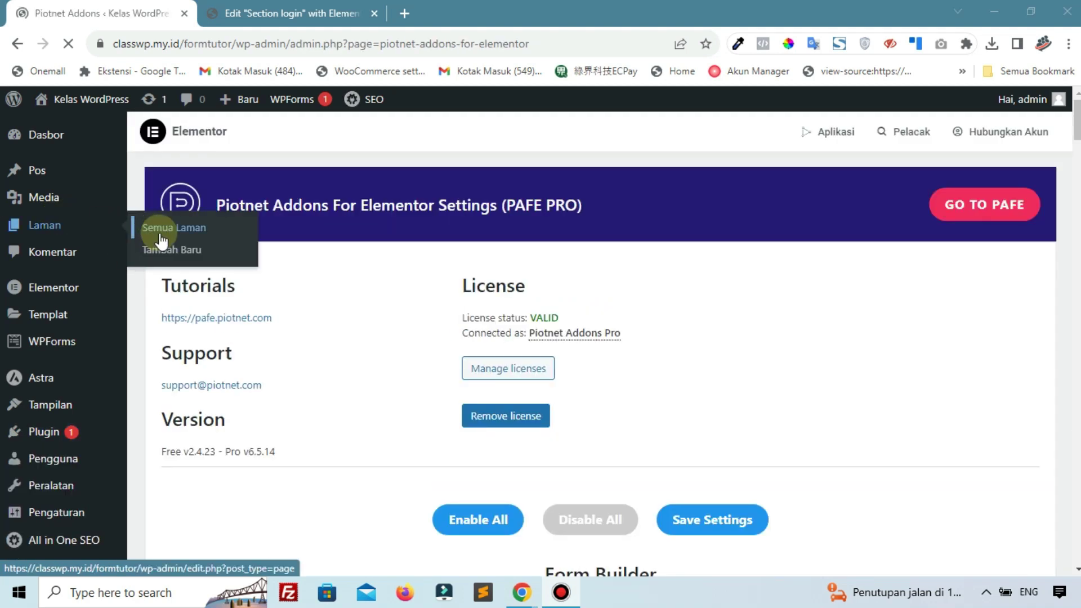
{"action": "scroll", "coordinate": [754, 434], "scroll_direction": "down", "scroll_amount": 10}
{"action": "scroll", "coordinate": [757, 439], "scroll_direction": "down", "scroll_amount": 20}
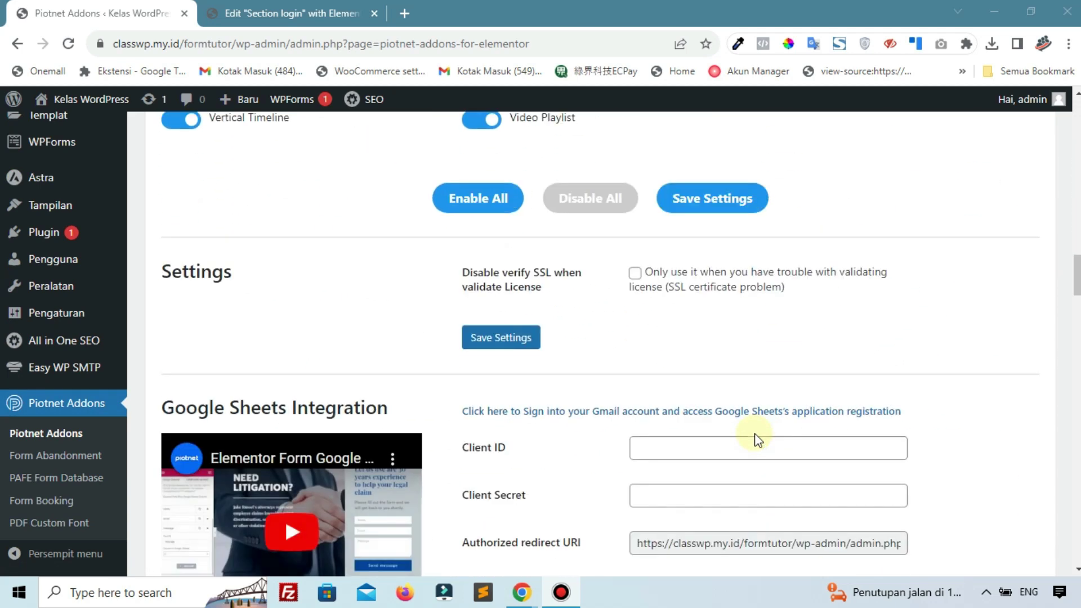
{"action": "scroll", "coordinate": [754, 439], "scroll_direction": "up", "scroll_amount": 20}
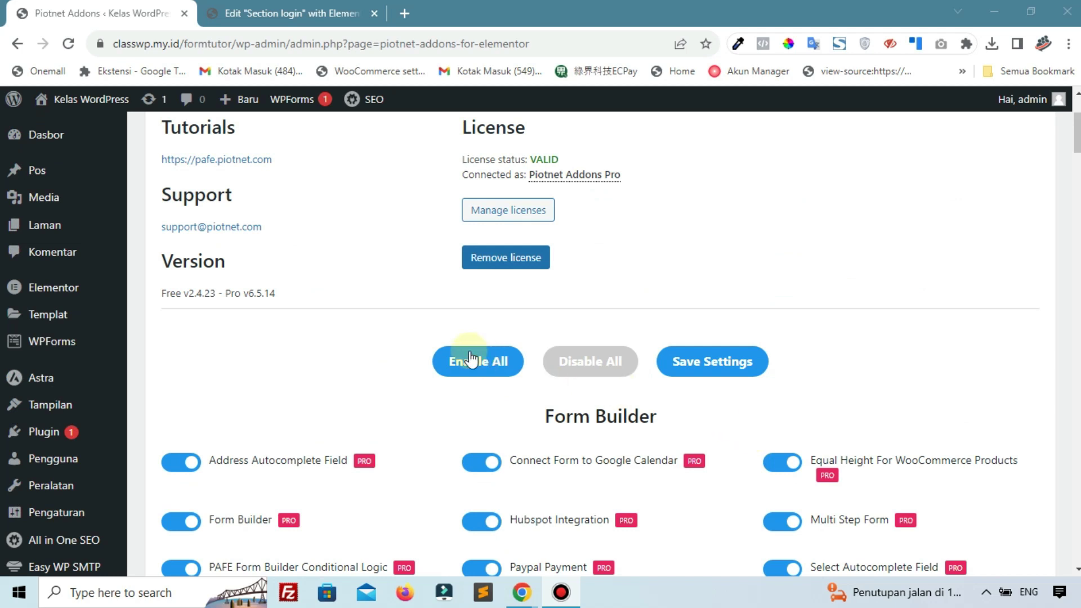
{"action": "scroll", "coordinate": [75, 225], "scroll_direction": "up", "scroll_amount": 3}
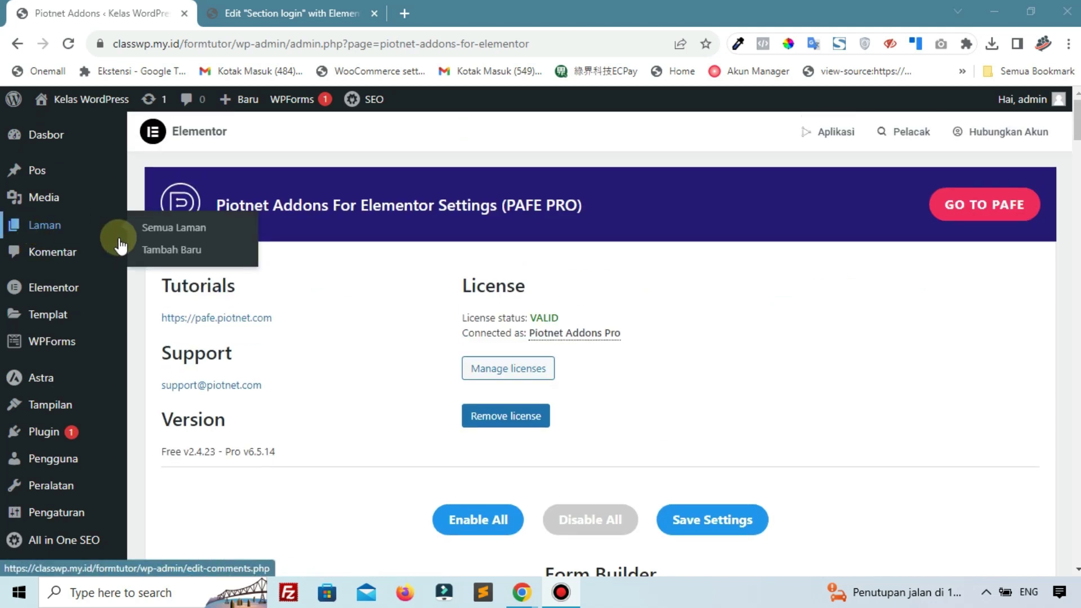
{"action": "left_click", "coordinate": [157, 231]}
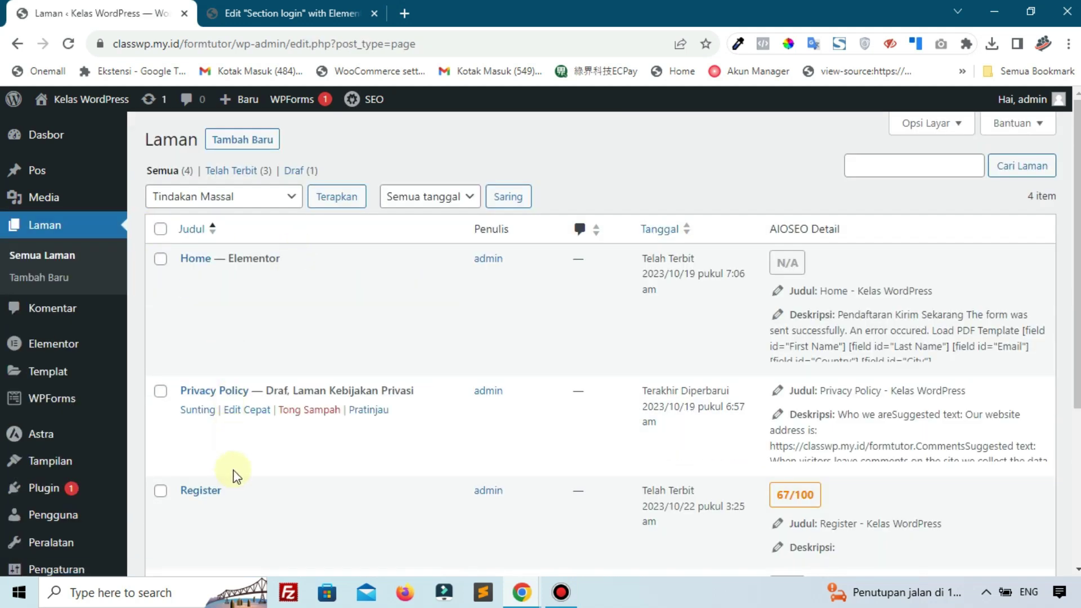
{"action": "scroll", "coordinate": [227, 492], "scroll_direction": "down", "scroll_amount": 1}
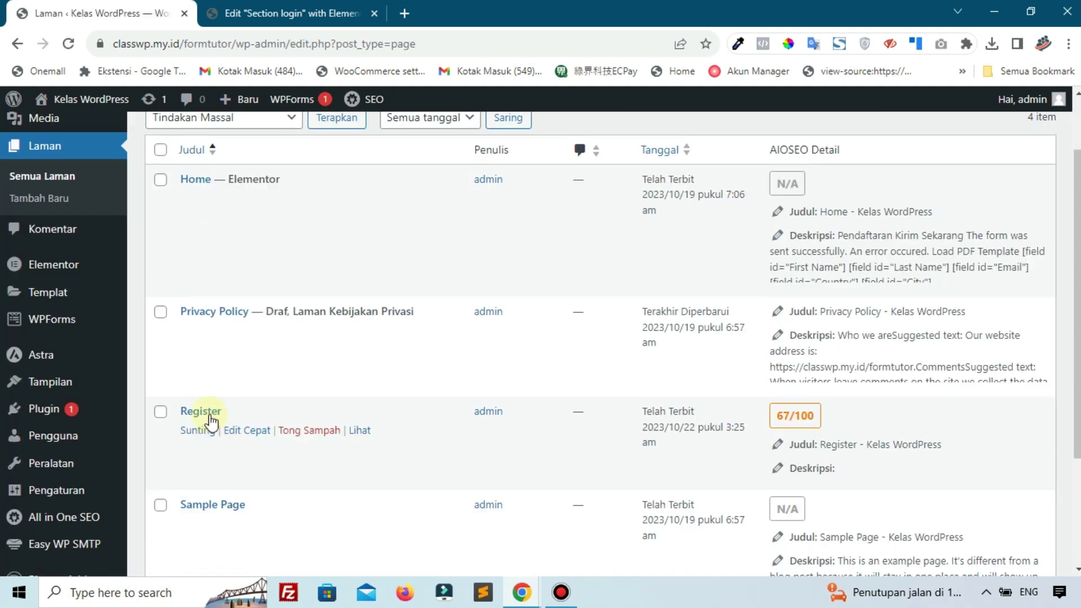
{"action": "left_click", "coordinate": [198, 431]}
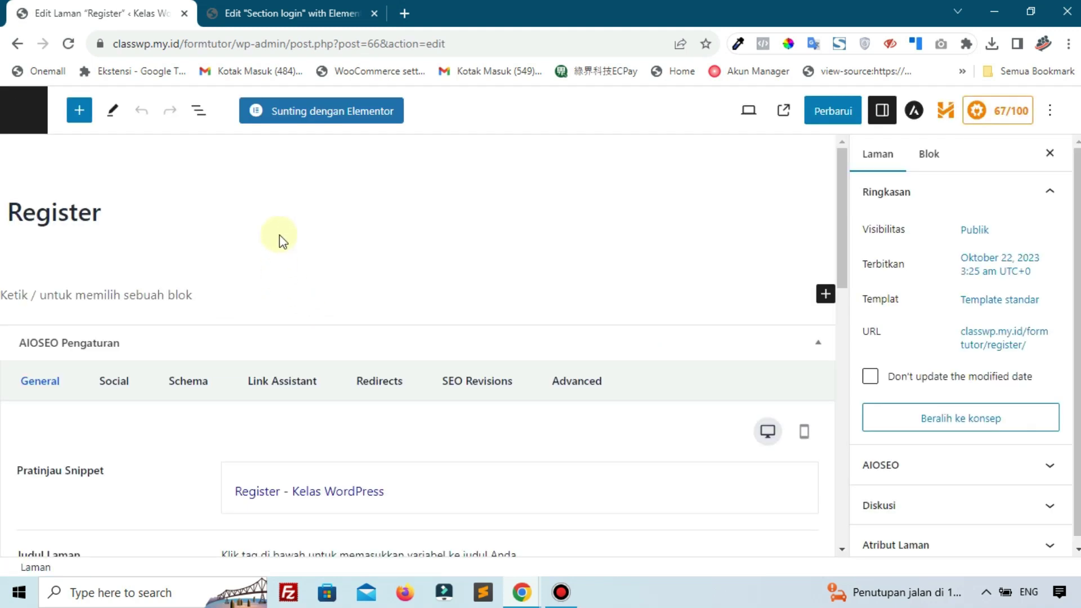
Open Register in Elementor, dismiss the AIOSEO notice, and set the page layout to Kanvas Elementor
{"action": "left_click", "coordinate": [316, 116]}
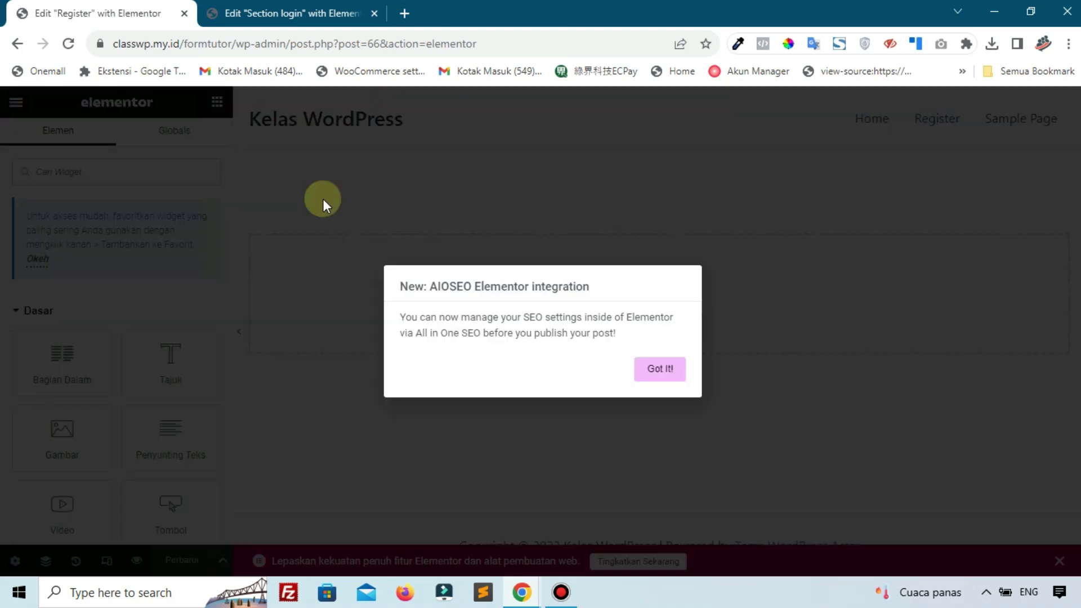
{"action": "left_click", "coordinate": [653, 371]}
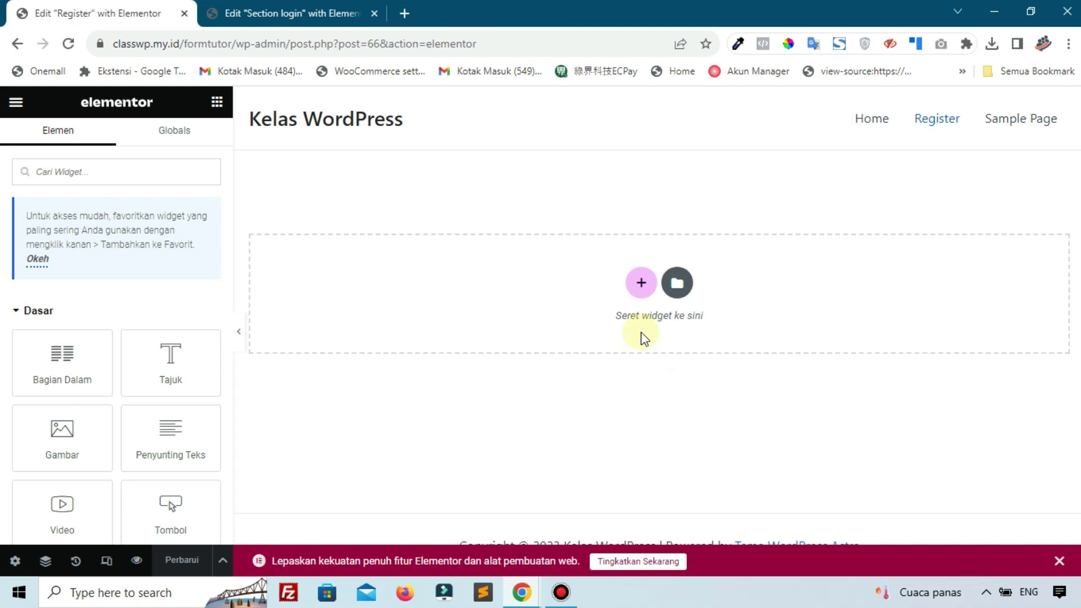
{"action": "left_click", "coordinate": [25, 564]}
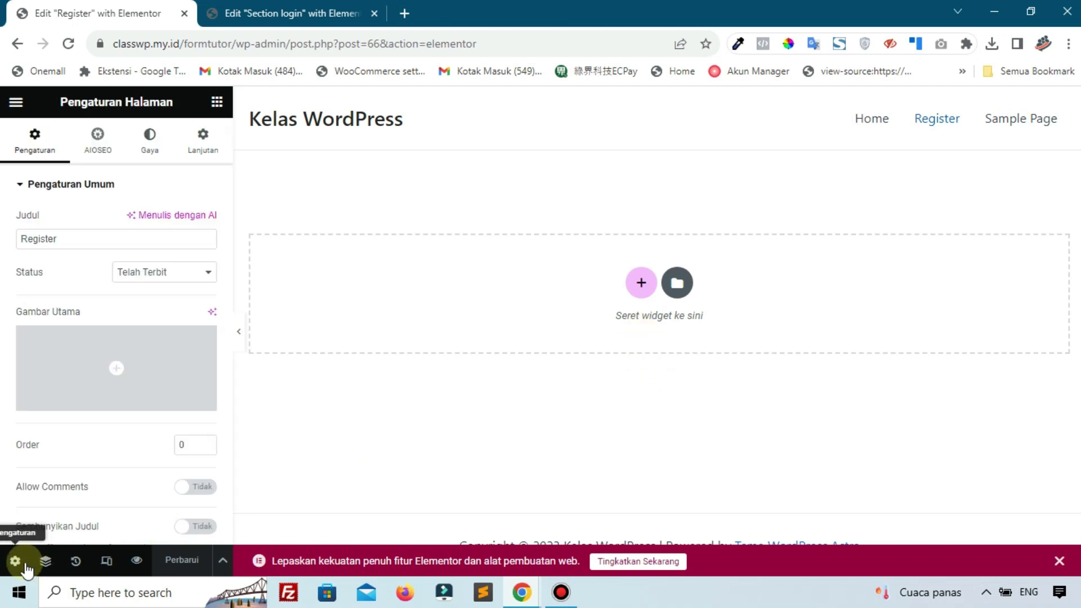
{"action": "scroll", "coordinate": [209, 316], "scroll_direction": "down", "scroll_amount": 2}
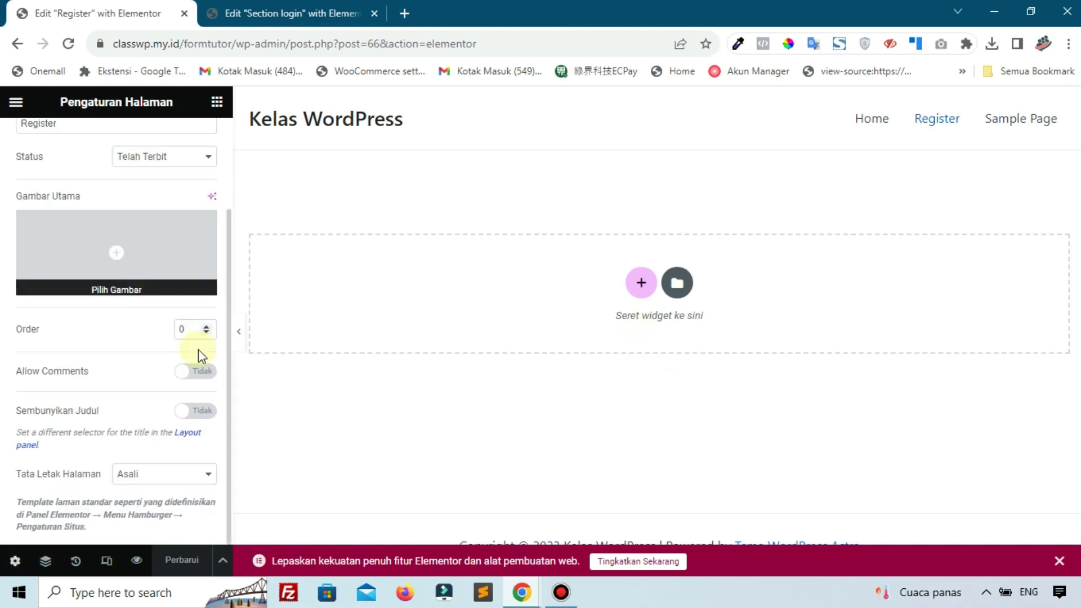
{"action": "left_click", "coordinate": [169, 472]}
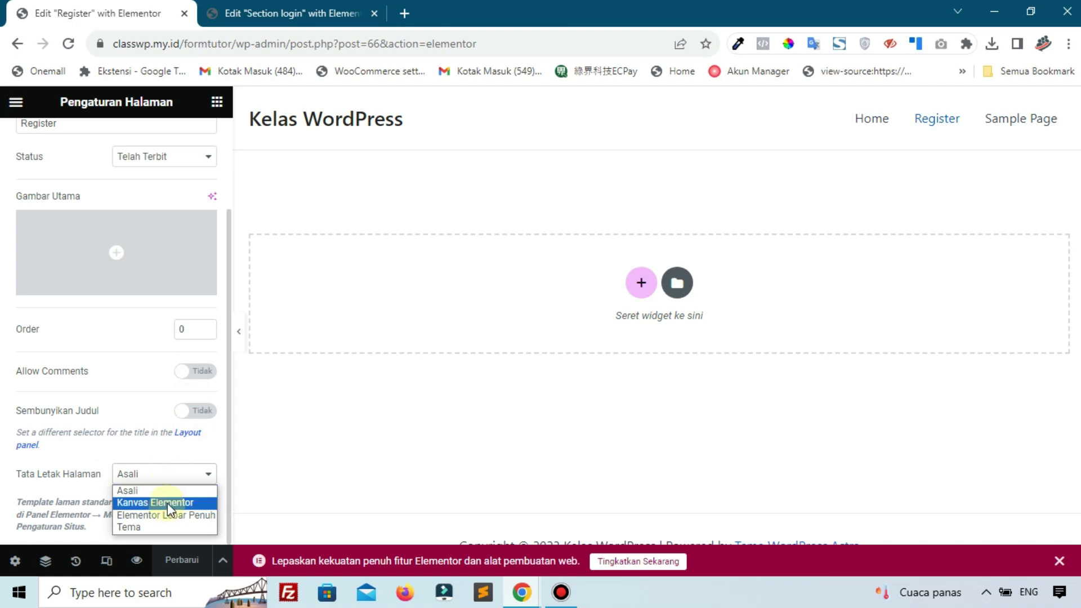
{"action": "left_click", "coordinate": [168, 503]}
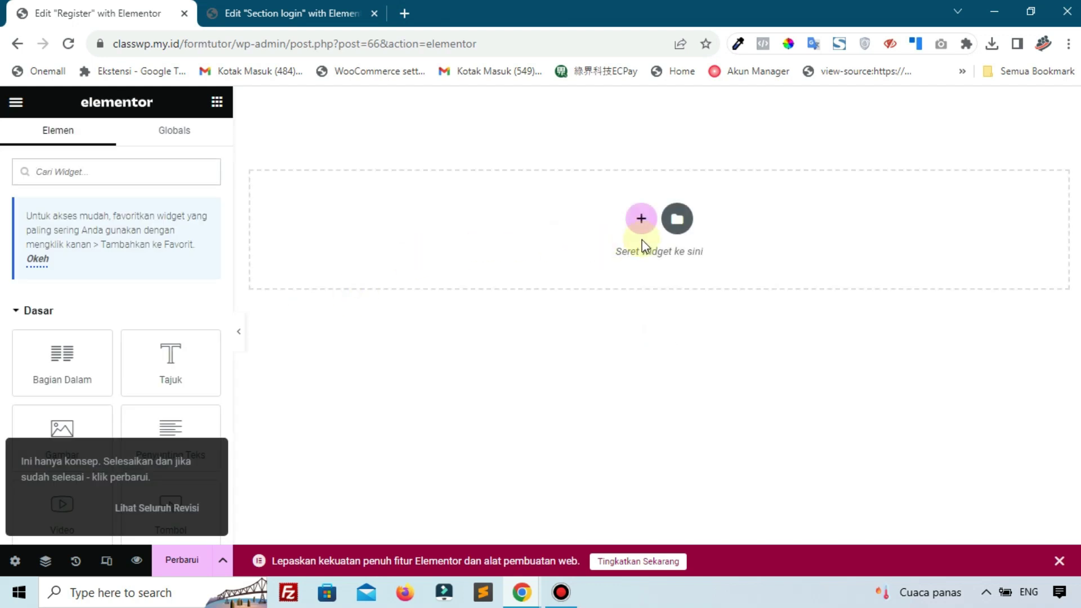
Add a single-column section with a blue-to-dark-teal gradient background
{"action": "left_click", "coordinate": [642, 220]}
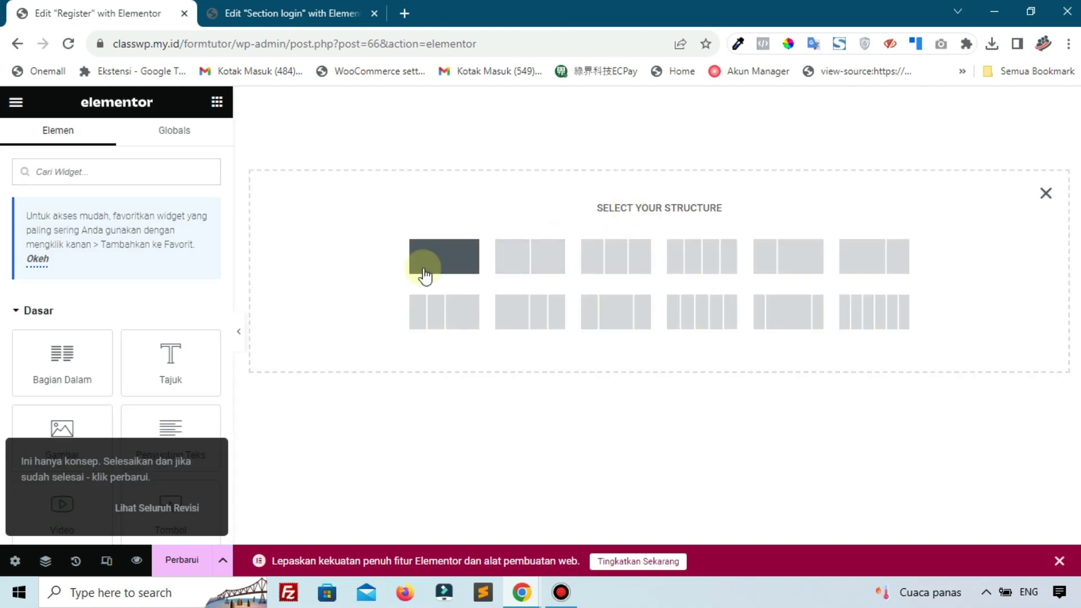
{"action": "left_click", "coordinate": [425, 276]}
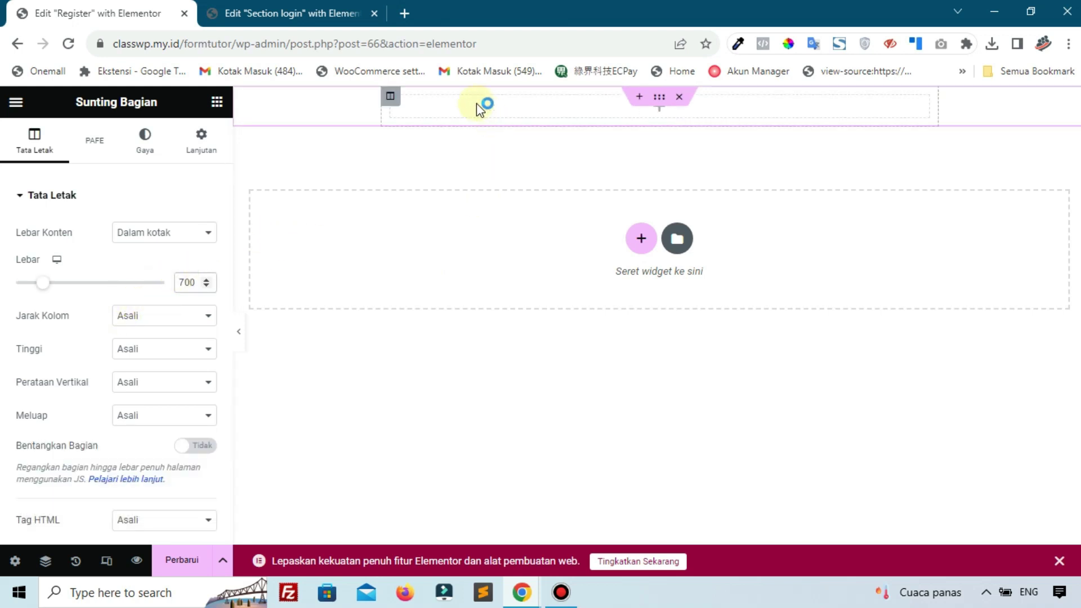
{"action": "left_click", "coordinate": [145, 148]}
{"action": "left_click", "coordinate": [163, 265]}
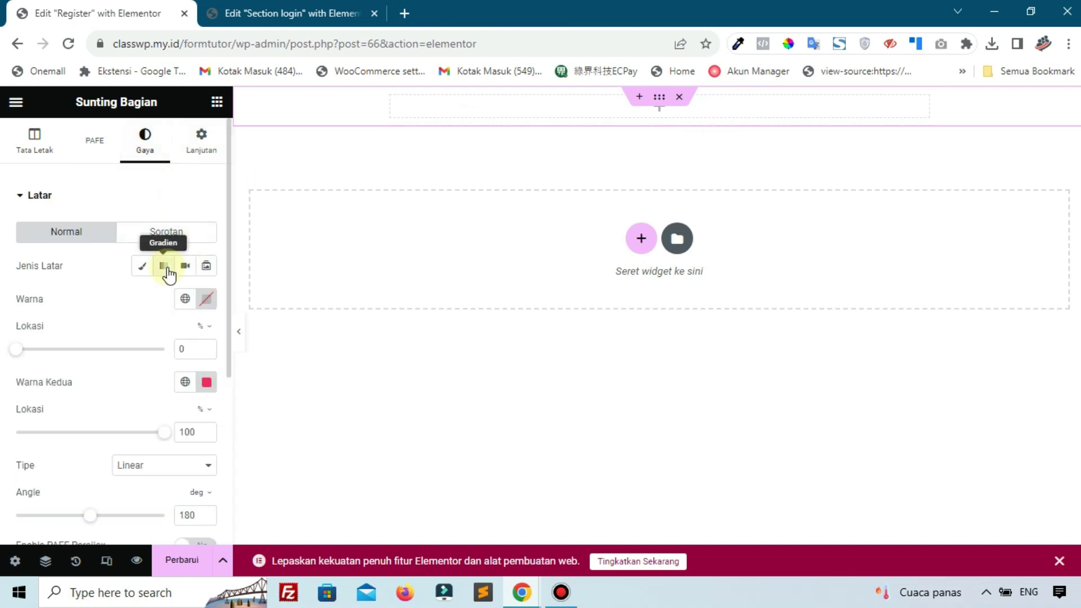
{"action": "left_click", "coordinate": [215, 299]}
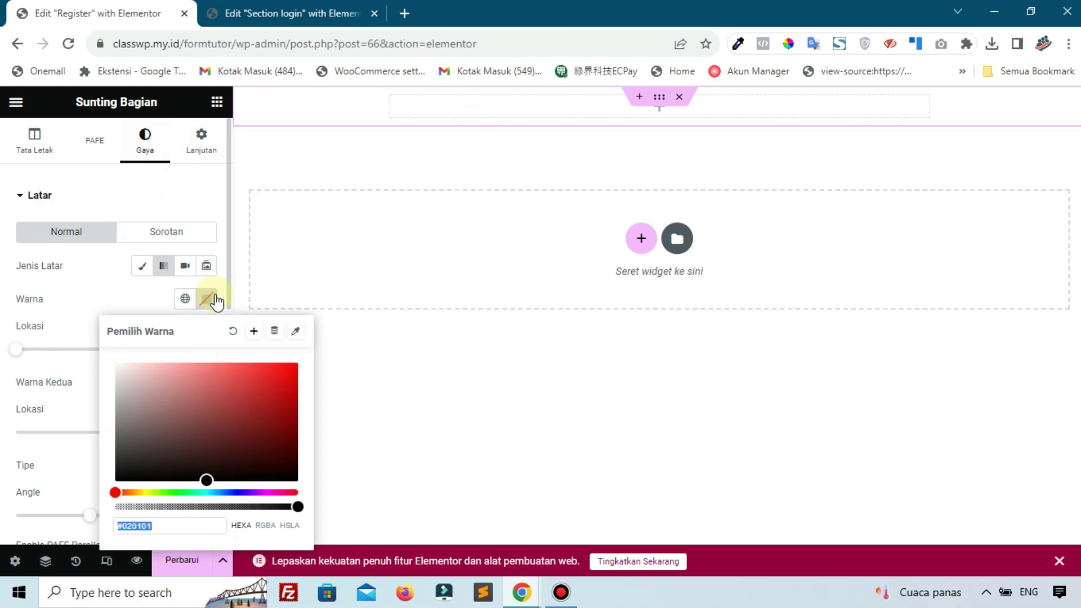
{"action": "left_click", "coordinate": [130, 291]}
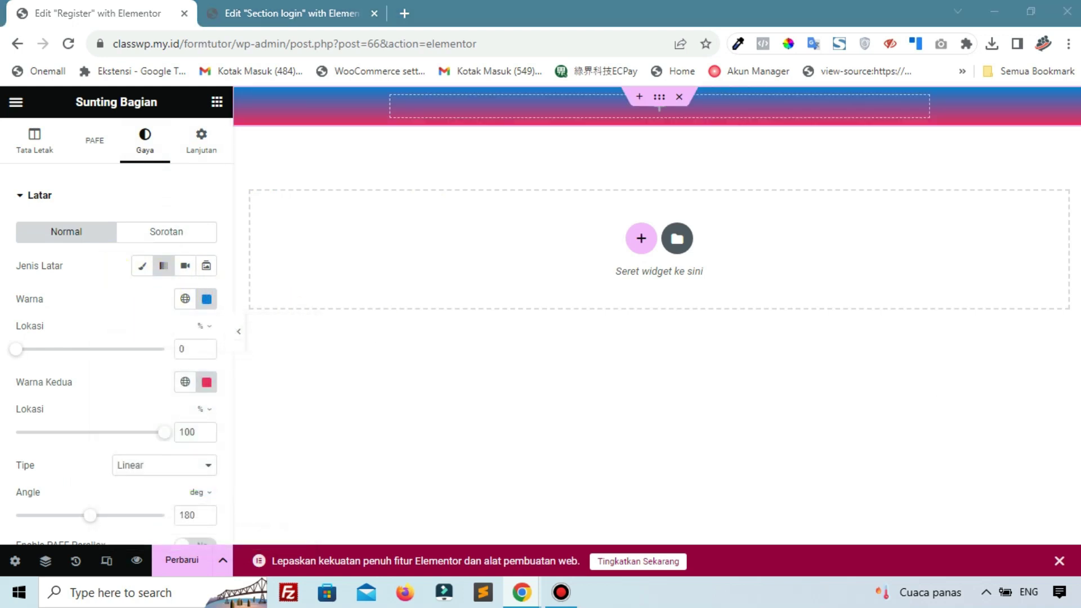
{"action": "left_click", "coordinate": [207, 383]}
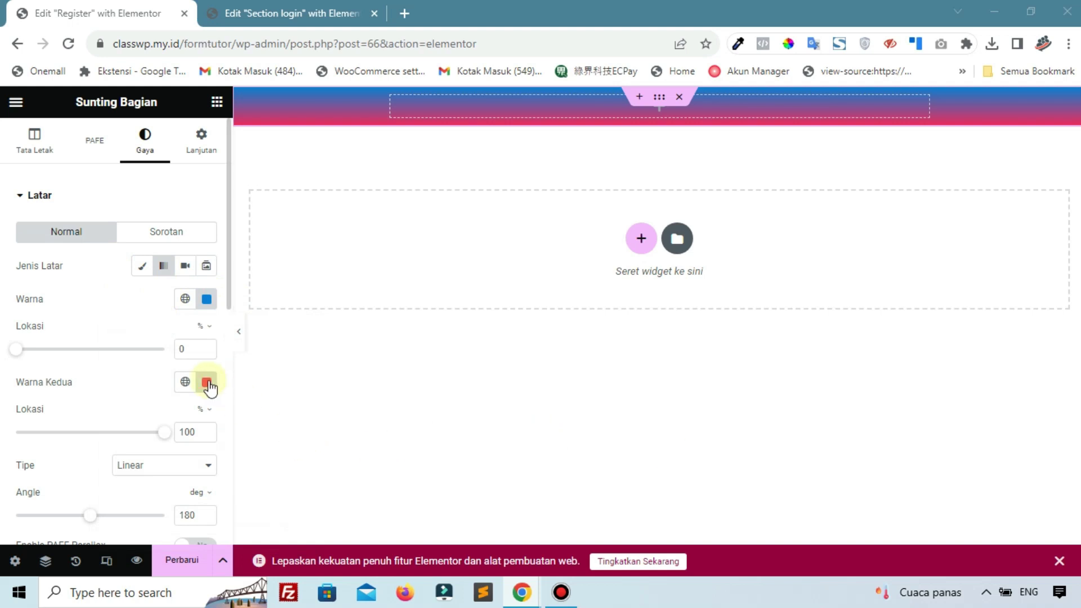
{"action": "key", "text": "ctrl+v"}
{"action": "left_click", "coordinate": [153, 407]}
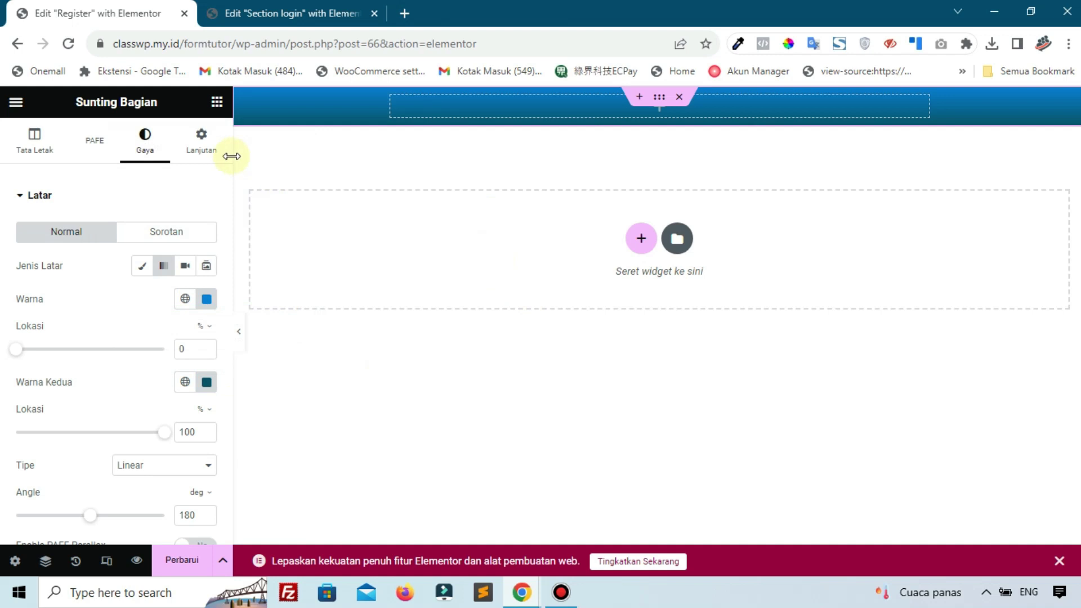
Set the section's padding in percent: 5% top and 20% bottom
{"action": "left_click", "coordinate": [206, 147]}
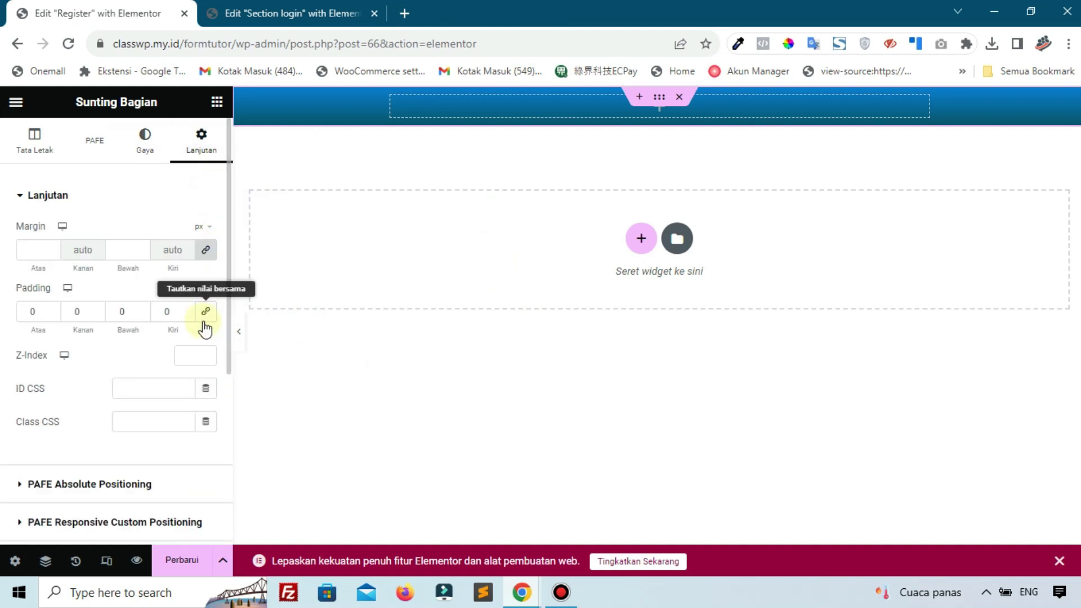
{"action": "left_click", "coordinate": [198, 293]}
{"action": "left_click", "coordinate": [201, 318]}
{"action": "left_click", "coordinate": [41, 304]}
{"action": "type", "text": "5"}
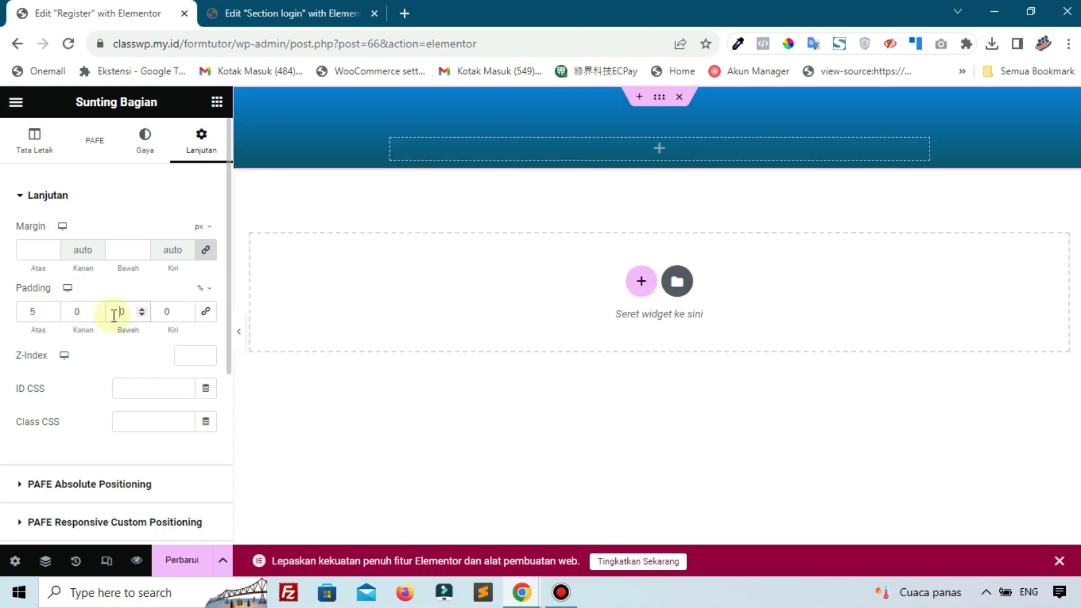
{"action": "type", "text": "2"}
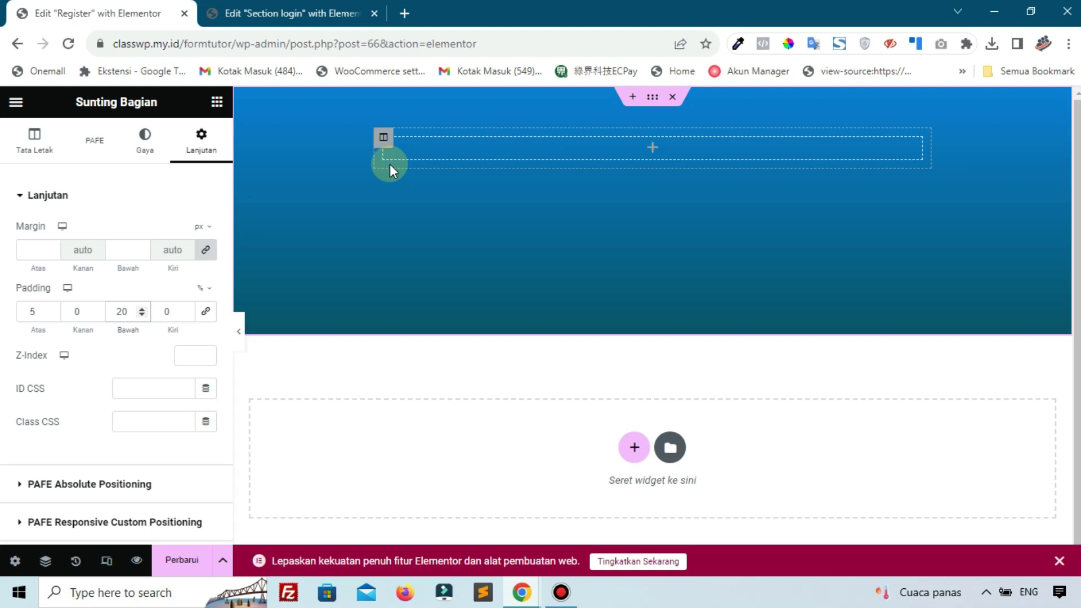
{"action": "left_click", "coordinate": [563, 592]}
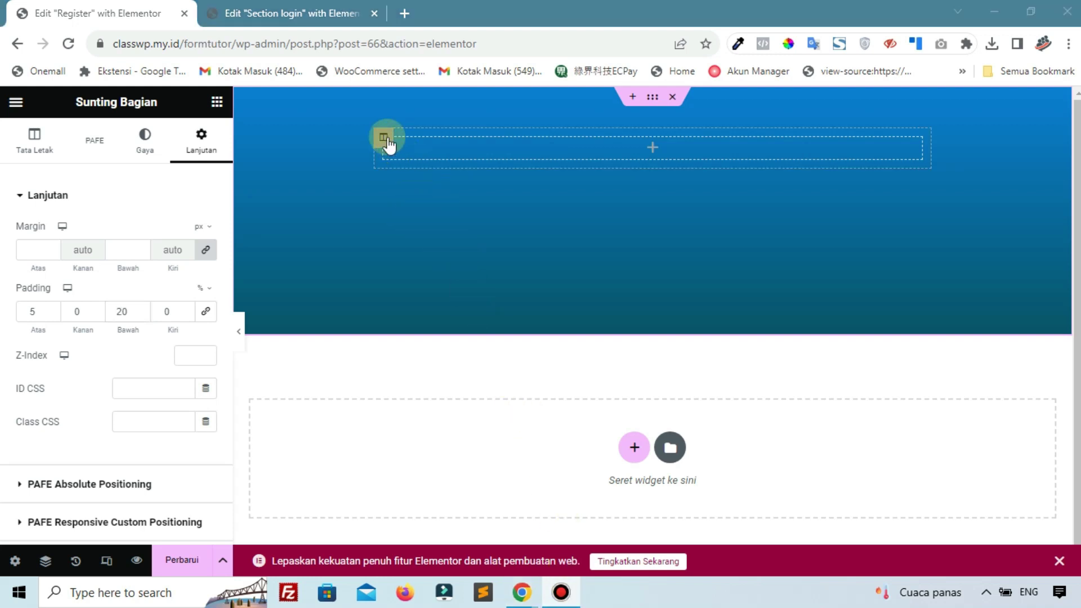
Give the section's inner column a white classic background
{"action": "left_click", "coordinate": [384, 138]}
{"action": "left_click", "coordinate": [143, 141]}
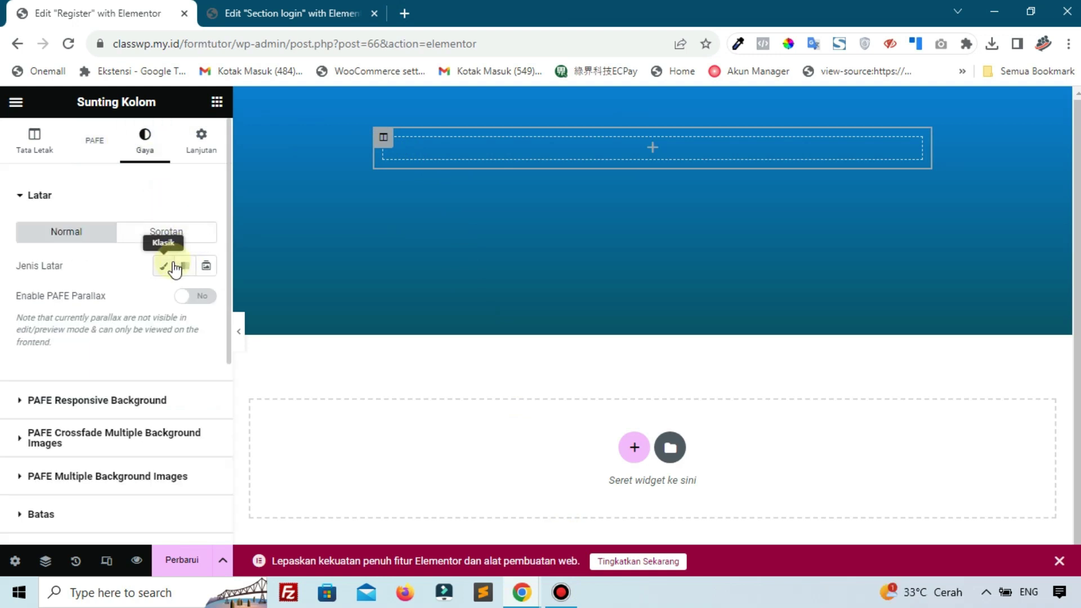
{"action": "left_click", "coordinate": [169, 270]}
{"action": "left_click", "coordinate": [206, 299]}
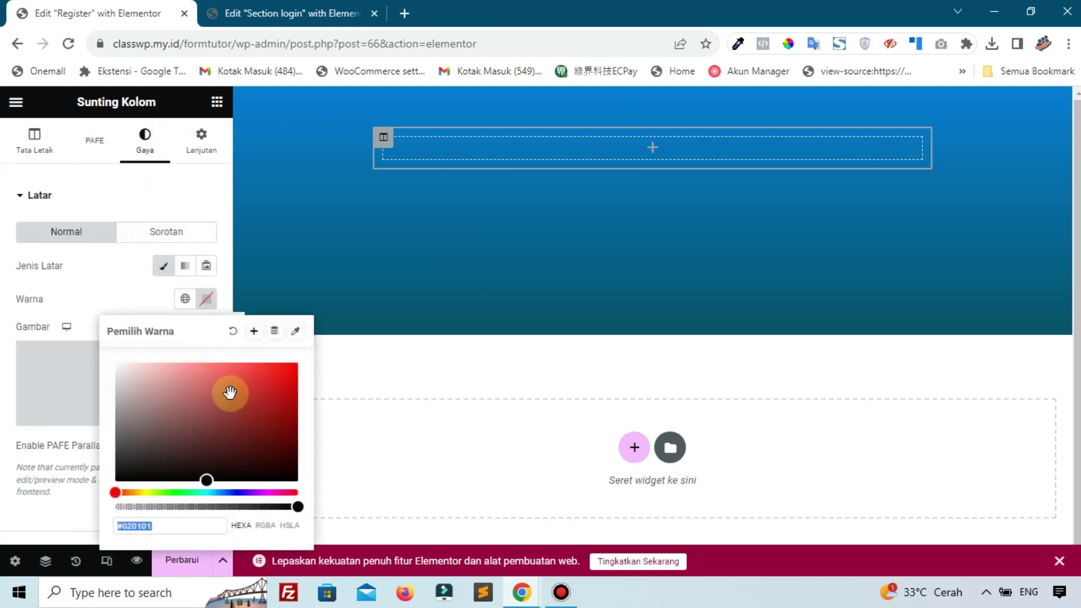
{"action": "type", "text": "#FFFFFF"}
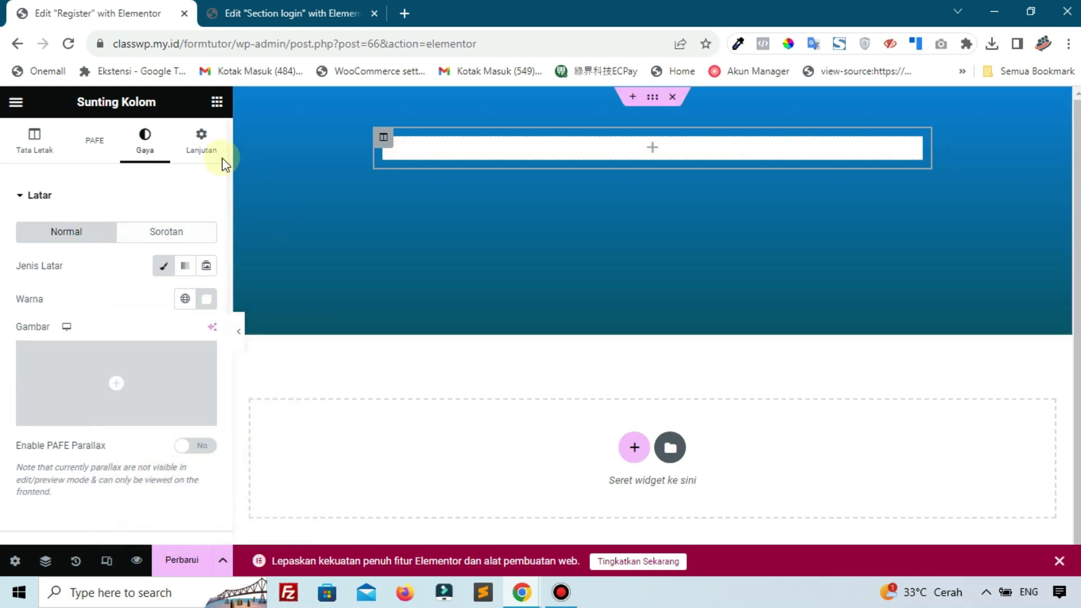
Find the PAFE Switch Content widget by searching 'swit' and drop it into the white column
{"action": "left_click", "coordinate": [215, 102]}
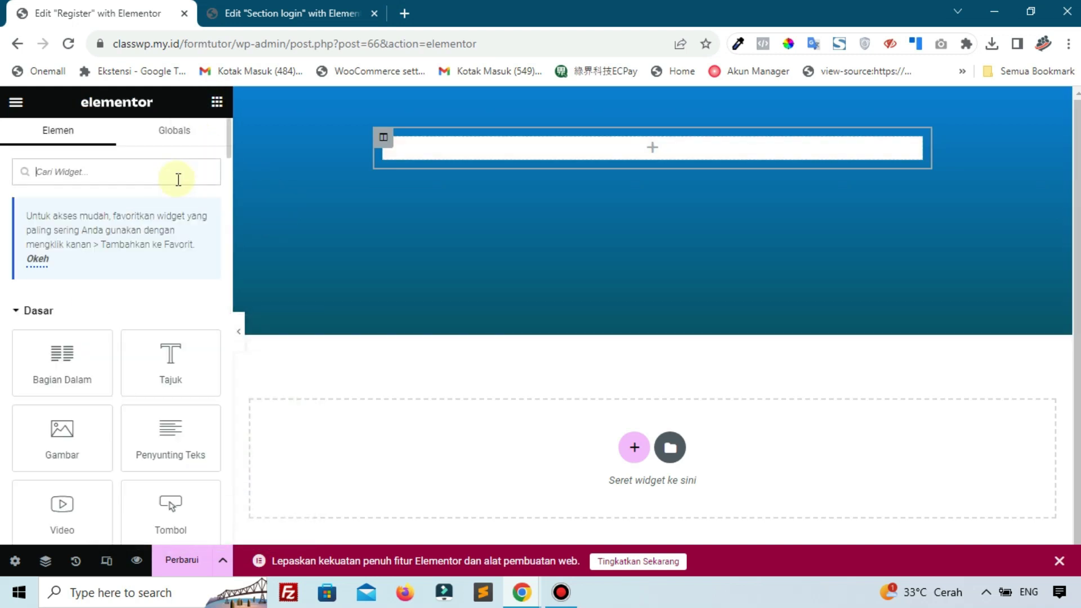
{"action": "type", "text": "swit"}
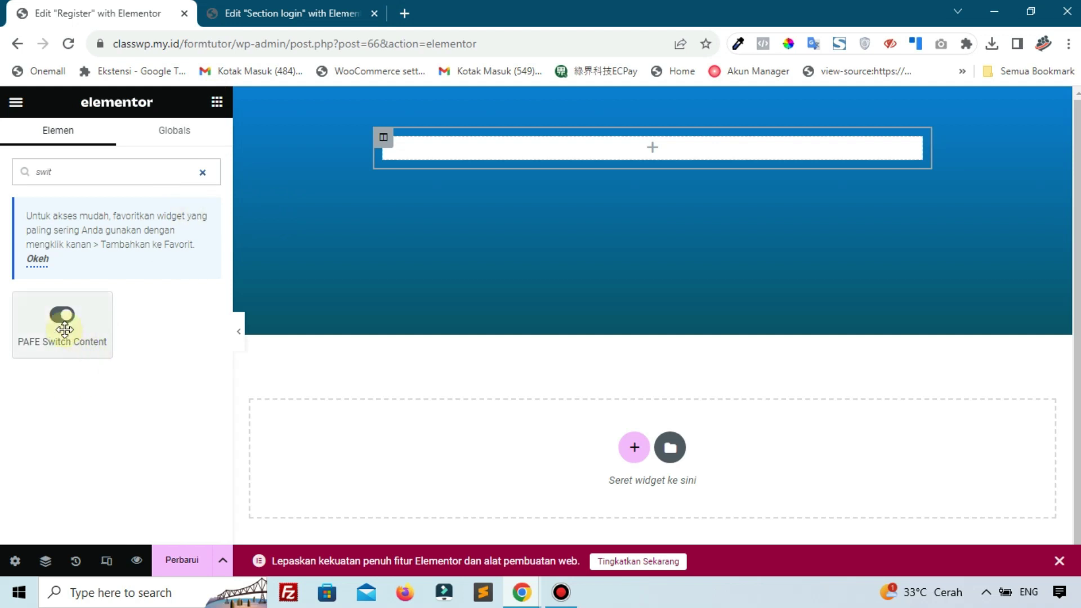
{"action": "left_click_drag", "start_coordinate": [69, 338], "coordinate": [638, 163]}
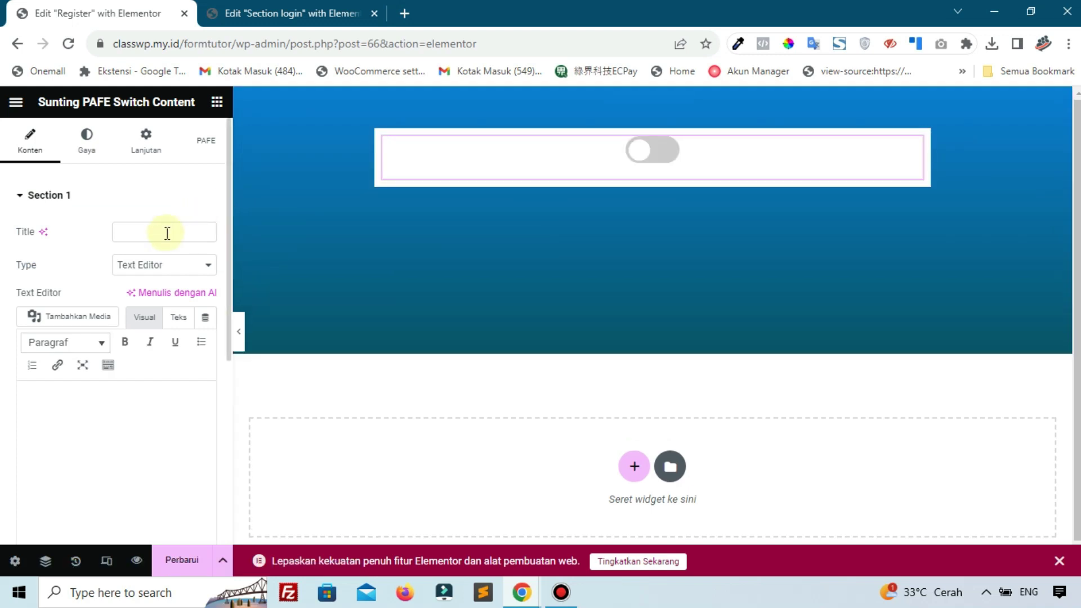
{"action": "scroll", "coordinate": [161, 266], "scroll_direction": "down", "scroll_amount": 3}
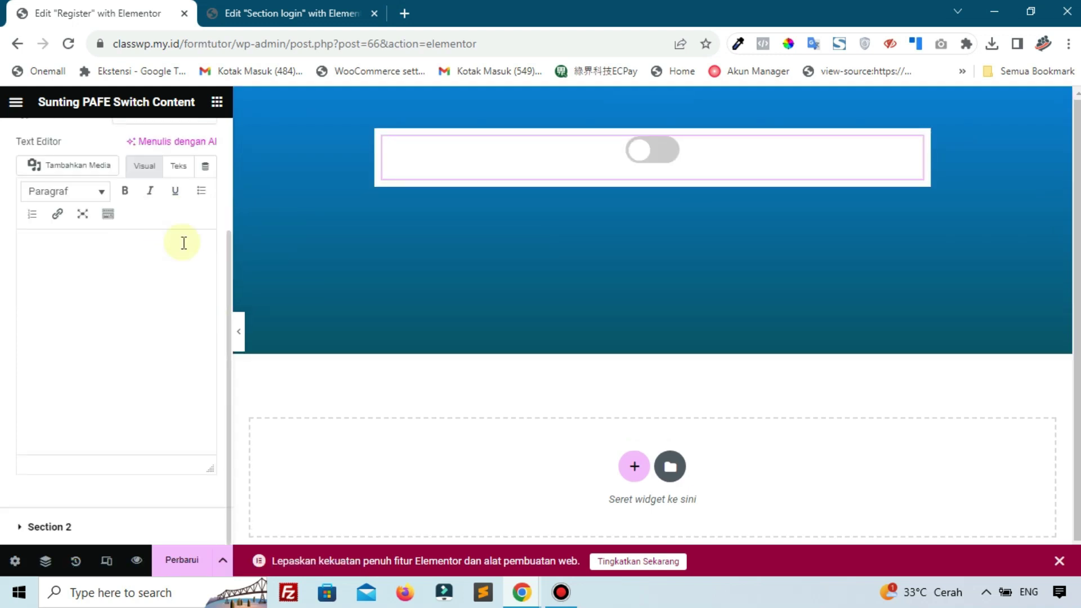
{"action": "scroll", "coordinate": [172, 227], "scroll_direction": "up", "scroll_amount": 3}
{"action": "left_click", "coordinate": [154, 264]}
Title Section 1 'Login' and set its type to Elementor Template
{"action": "left_click", "coordinate": [142, 229]}
{"action": "type", "text": "Login"}
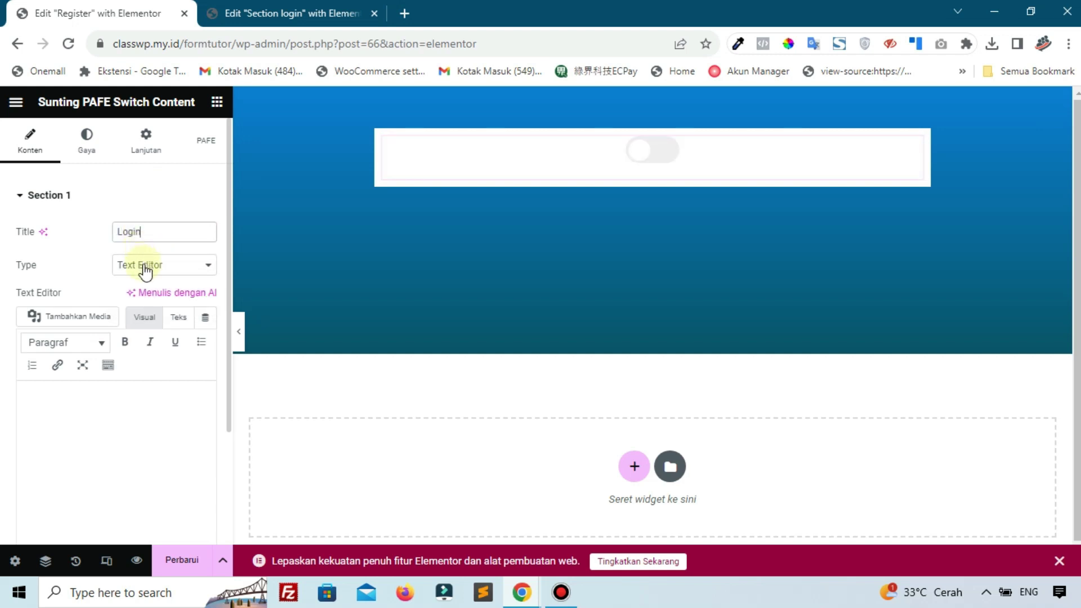
{"action": "left_click", "coordinate": [145, 266]}
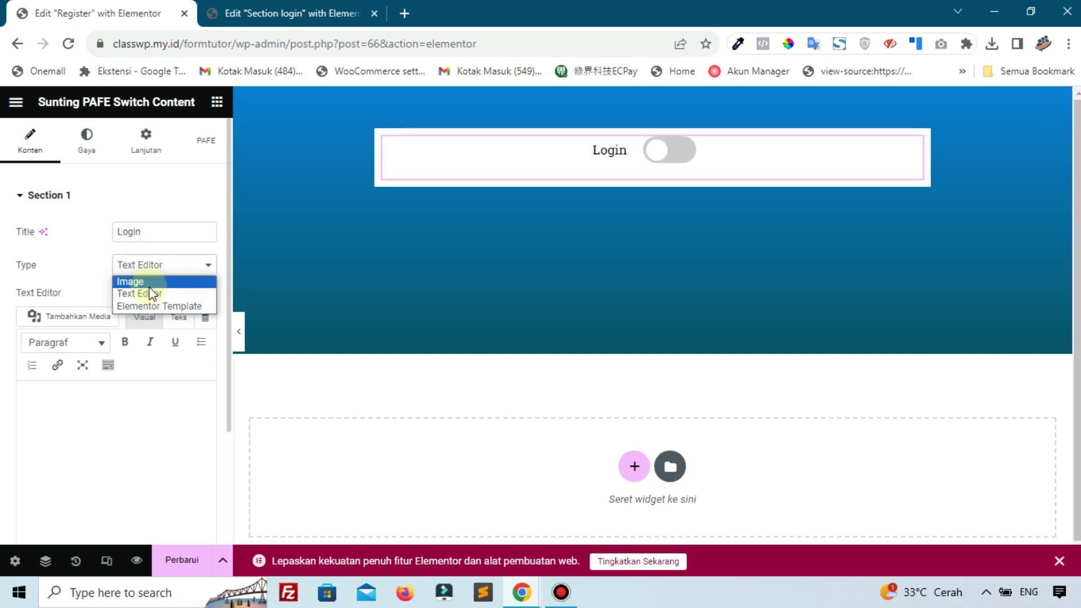
{"action": "left_click", "coordinate": [152, 306]}
{"action": "left_click", "coordinate": [153, 299]}
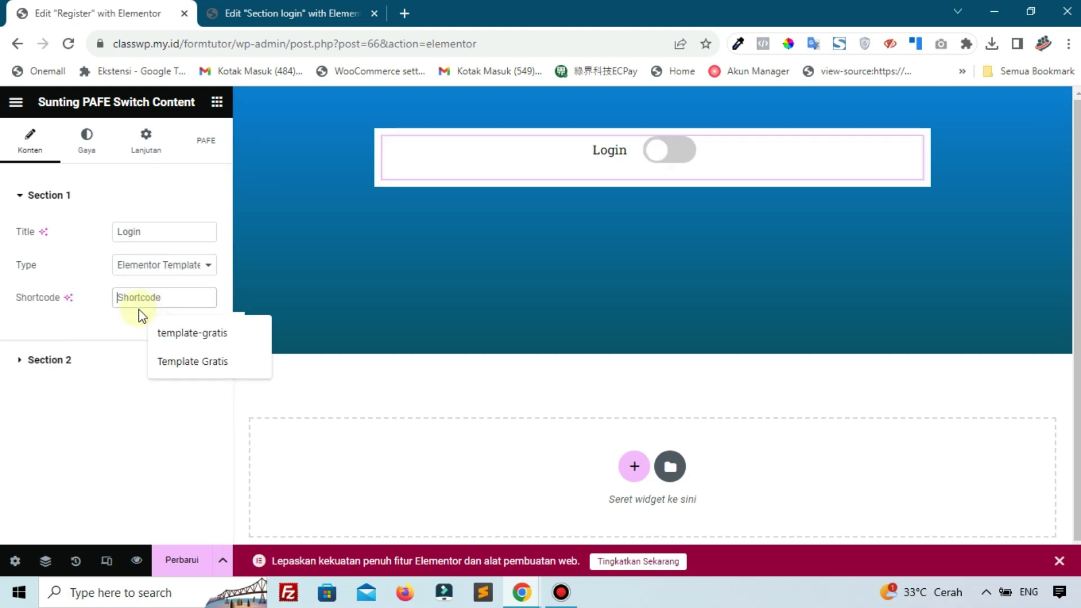
Open the WordPress admin in a new tab using the Section login editor's address
{"action": "left_click", "coordinate": [307, 11]}
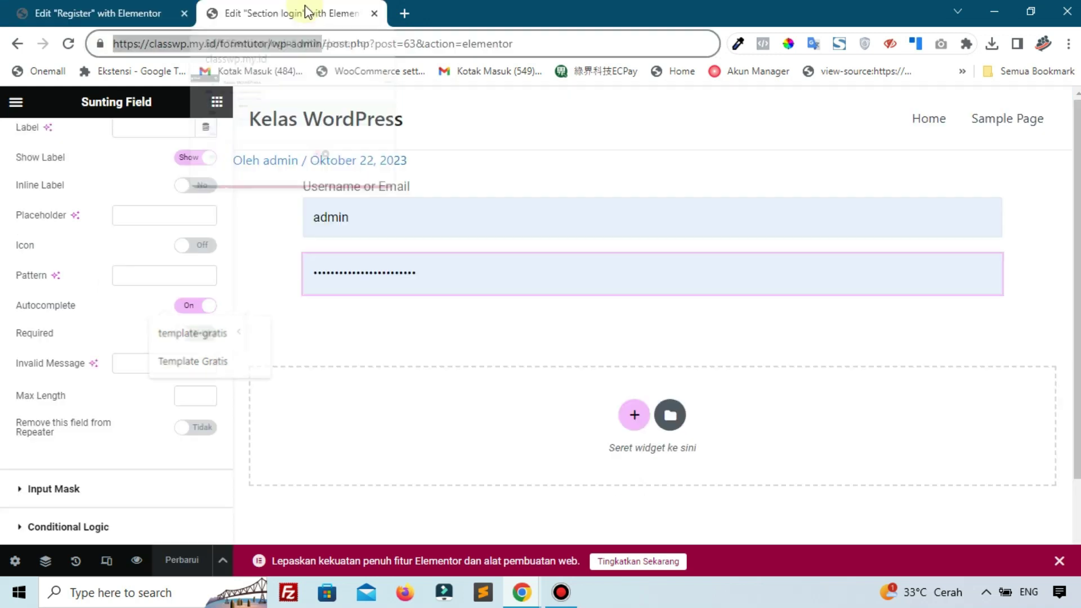
{"action": "right_click", "coordinate": [249, 40]}
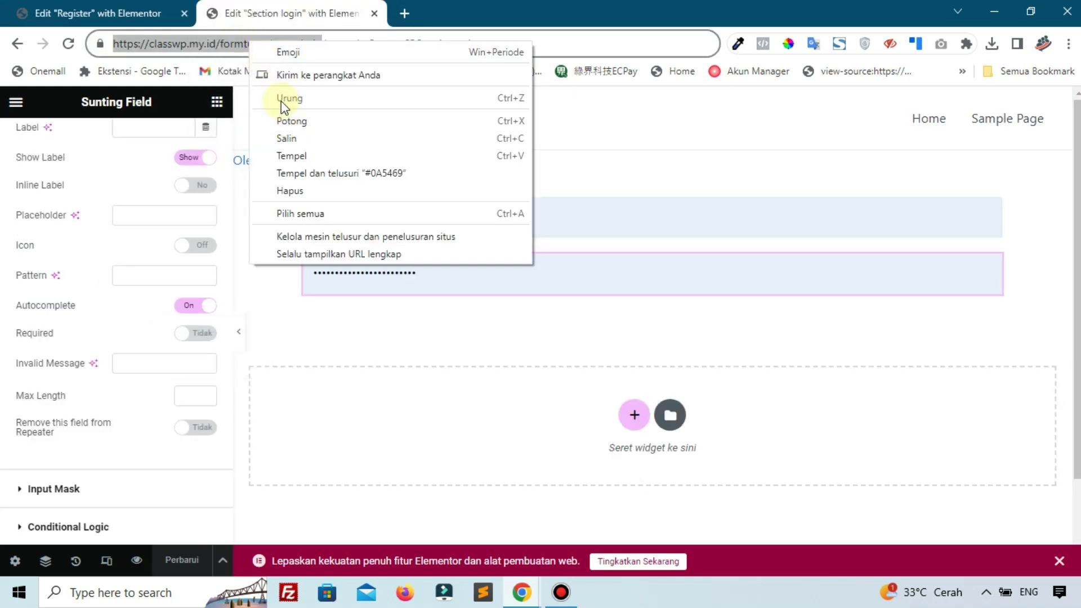
{"action": "left_click", "coordinate": [285, 138]}
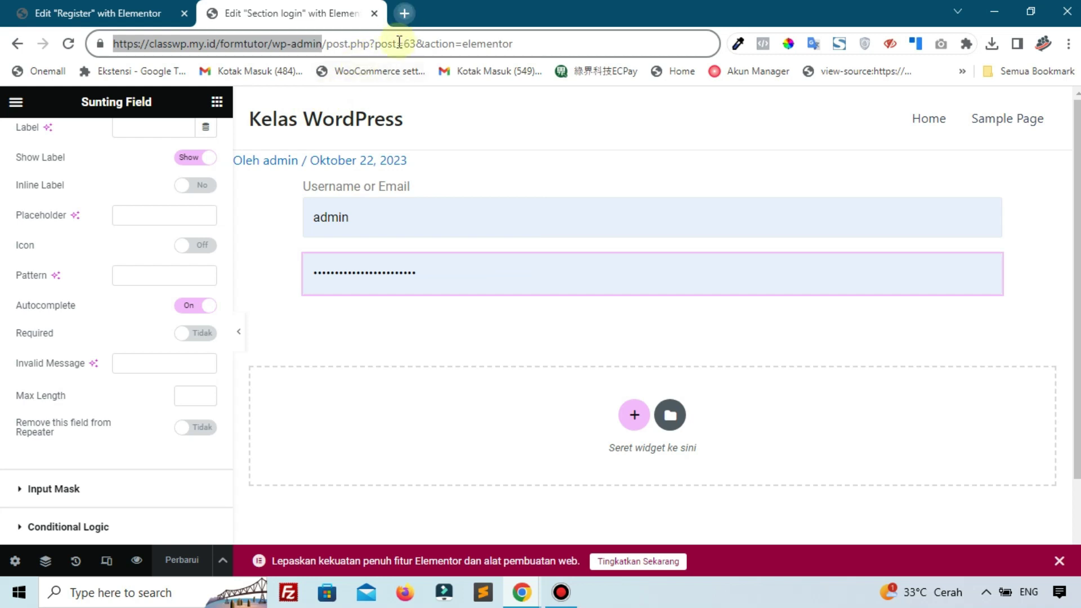
{"action": "key", "text": "ctrl+t"}
{"action": "right_click", "coordinate": [400, 43]}
{"action": "left_click", "coordinate": [433, 151]}
{"action": "left_click_drag", "start_coordinate": [328, 5], "coordinate": [183, 8]}
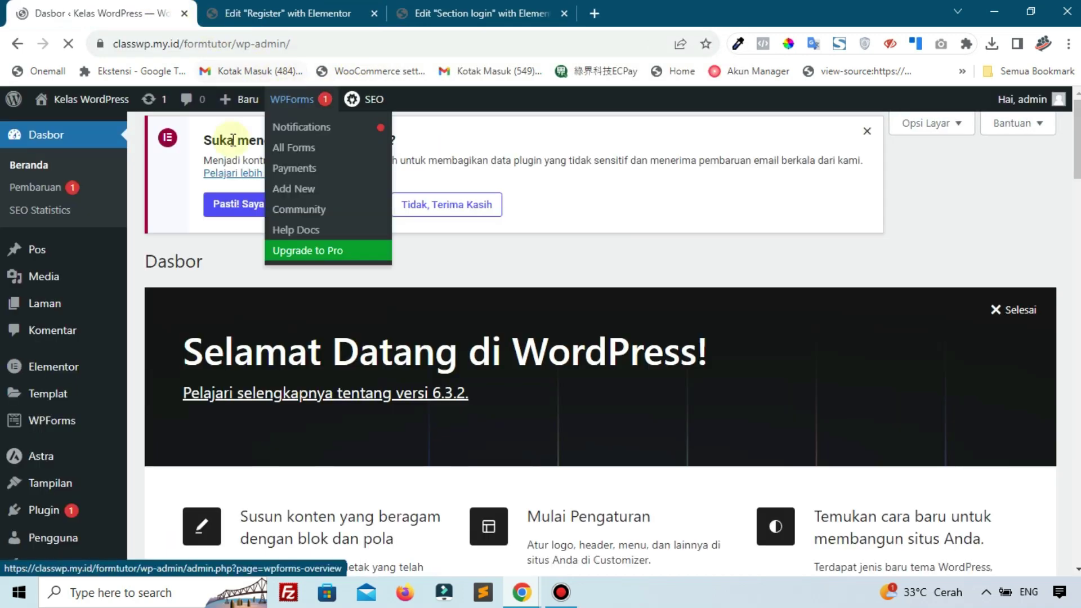
Paste the Section login shortcode from Saved Templates > Sections into Section 1's Shortcode field
{"action": "left_click", "coordinate": [137, 398]}
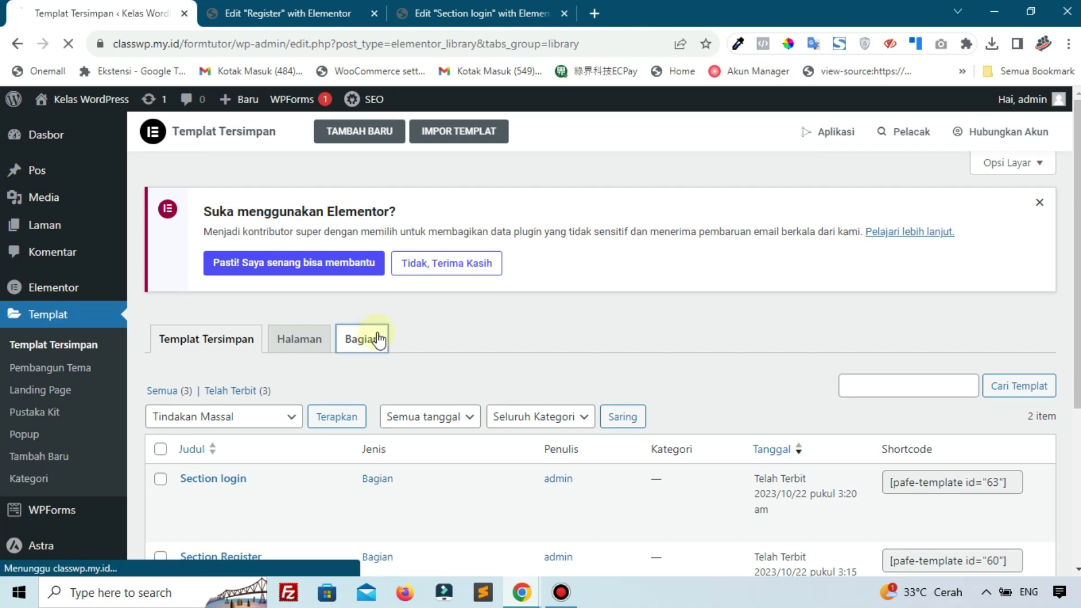
{"action": "left_click", "coordinate": [377, 344]}
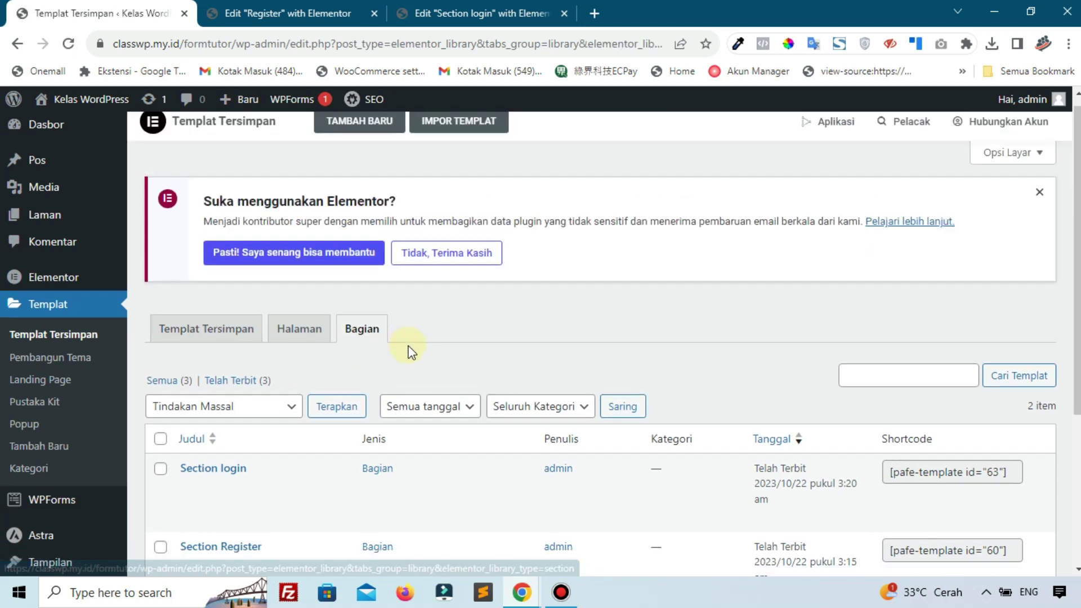
{"action": "scroll", "coordinate": [410, 349], "scroll_direction": "down", "scroll_amount": 4}
{"action": "left_click", "coordinate": [954, 254]}
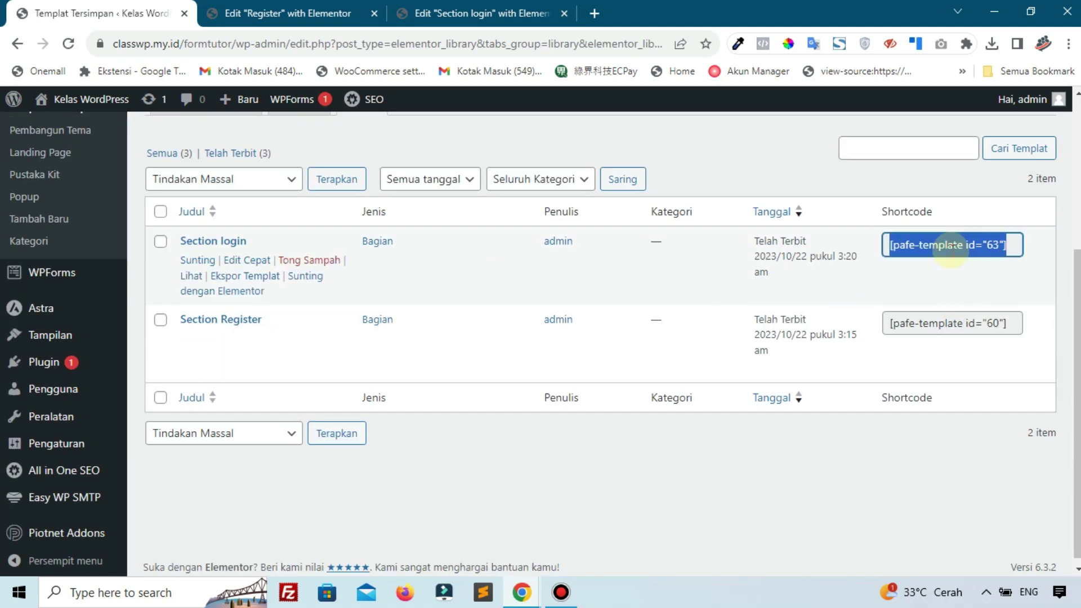
{"action": "right_click", "coordinate": [953, 254]}
{"action": "left_click", "coordinate": [842, 264]}
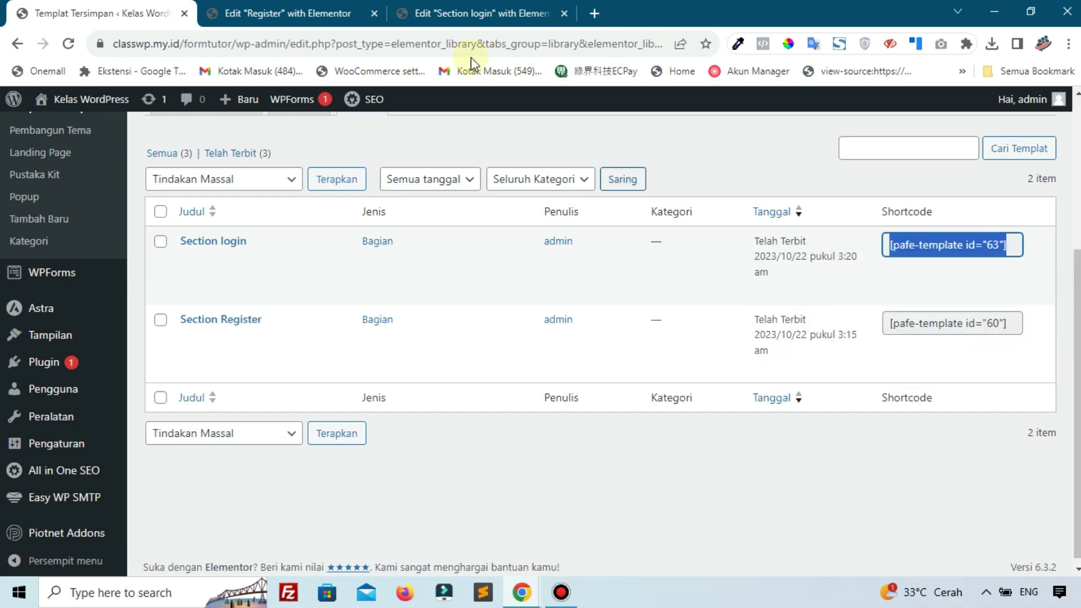
{"action": "left_click", "coordinate": [284, 14]}
{"action": "key", "text": "ctrl+v"}
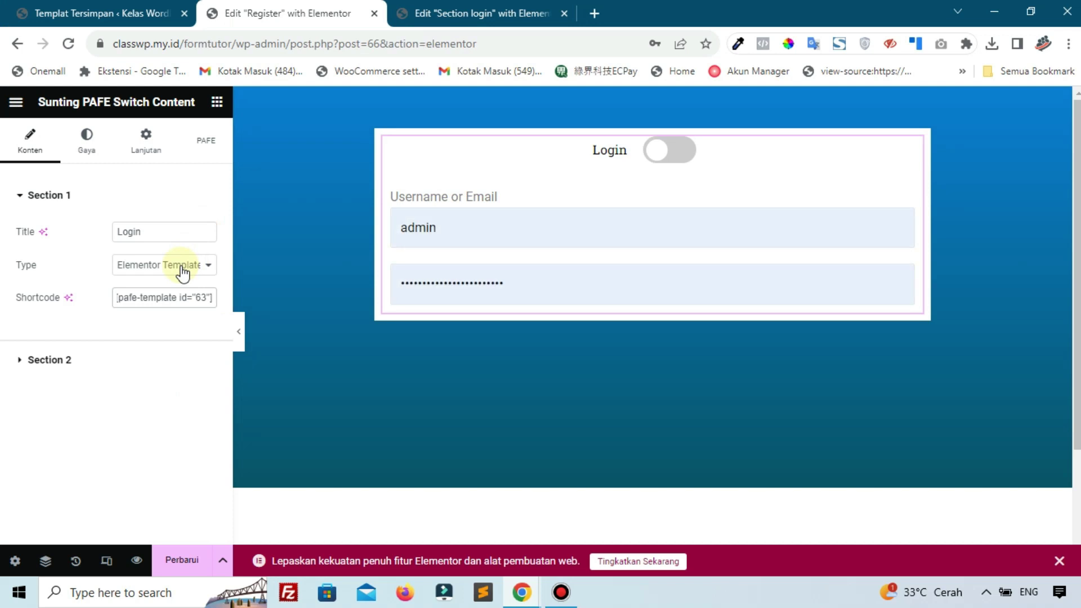
Title Section 2 'Register' and set its type to Elementor Template
{"action": "left_click", "coordinate": [152, 360]}
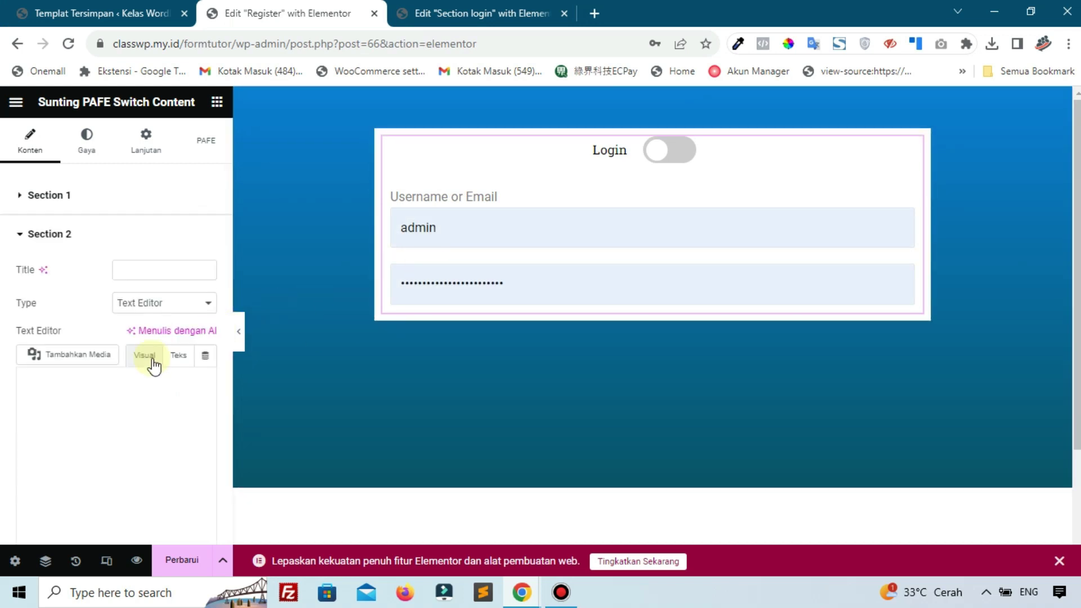
{"action": "left_click", "coordinate": [160, 268]}
{"action": "type", "text": "Register"}
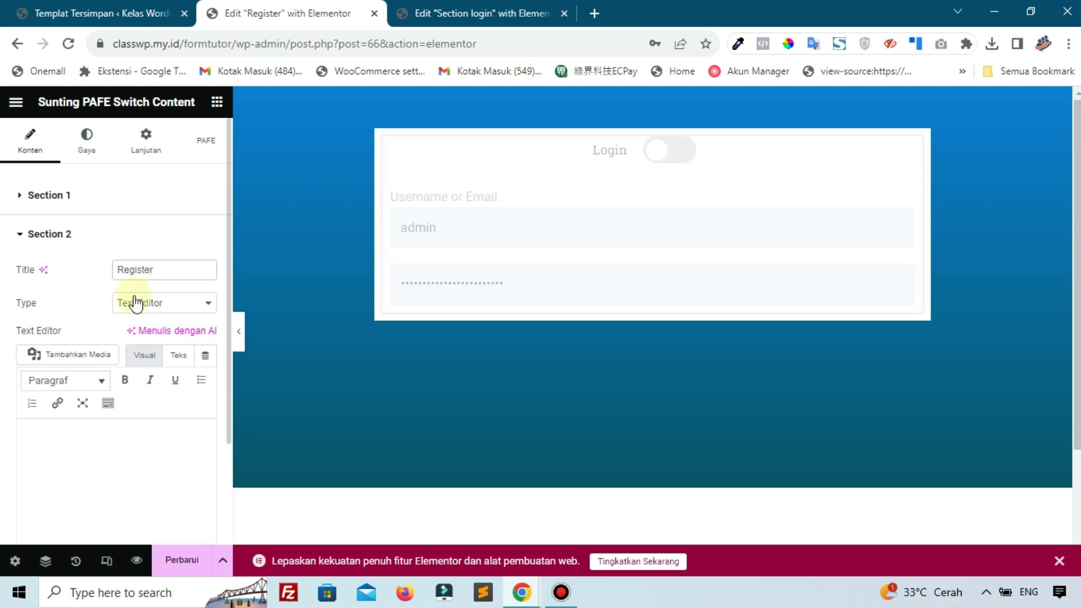
{"action": "left_click", "coordinate": [136, 303]}
{"action": "left_click", "coordinate": [144, 346]}
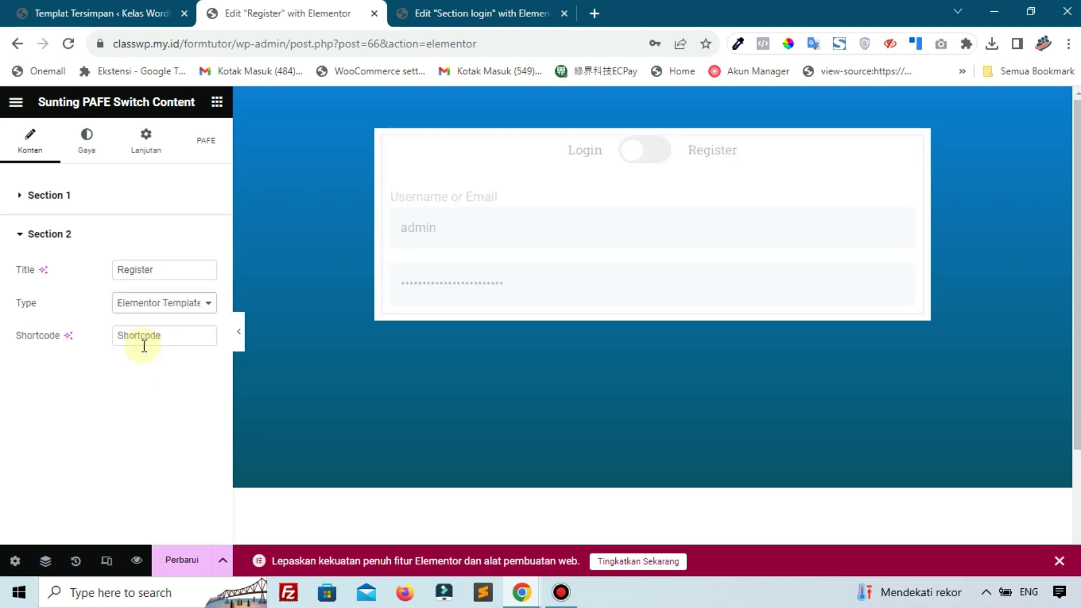
Paste the Section Register shortcode [pafe-template id="60"] into Section 2's Shortcode field
{"action": "left_click", "coordinate": [54, 13]}
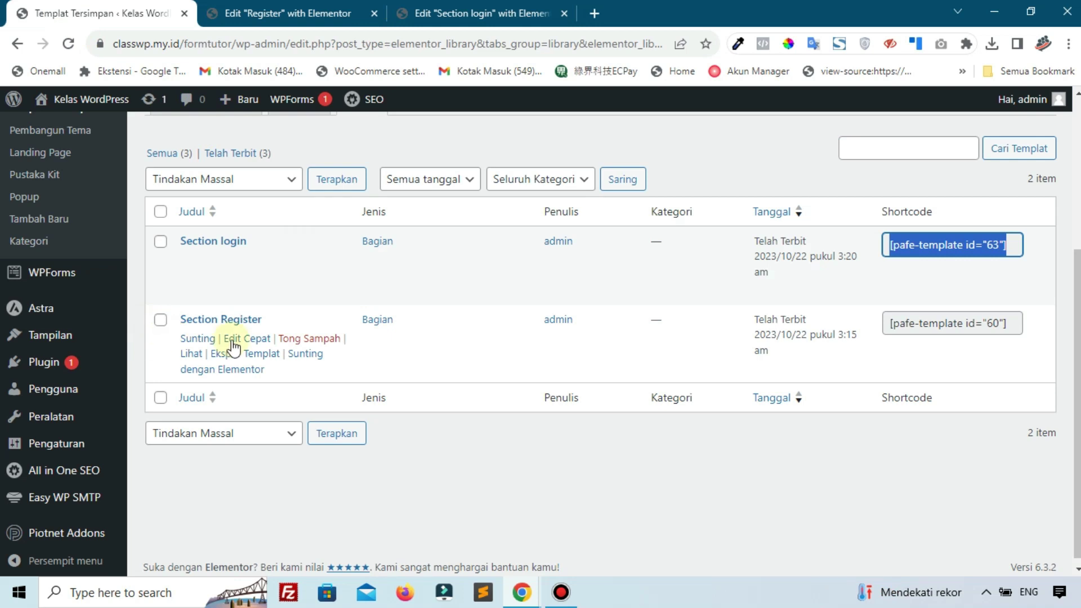
{"action": "left_click", "coordinate": [956, 323]}
{"action": "right_click", "coordinate": [956, 323]}
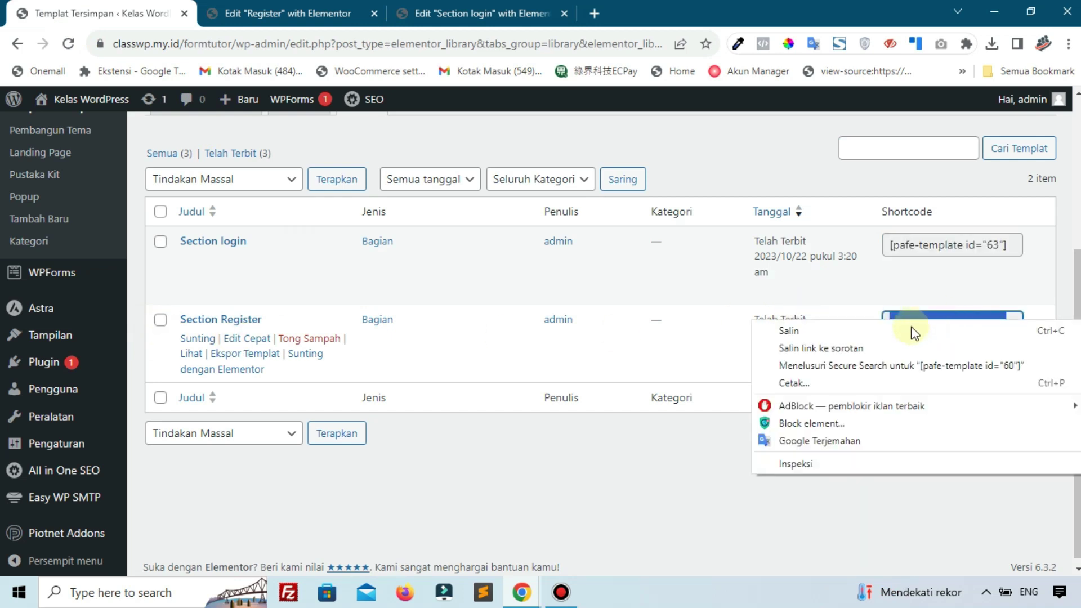
{"action": "left_click", "coordinate": [839, 333]}
{"action": "left_click", "coordinate": [293, 10]}
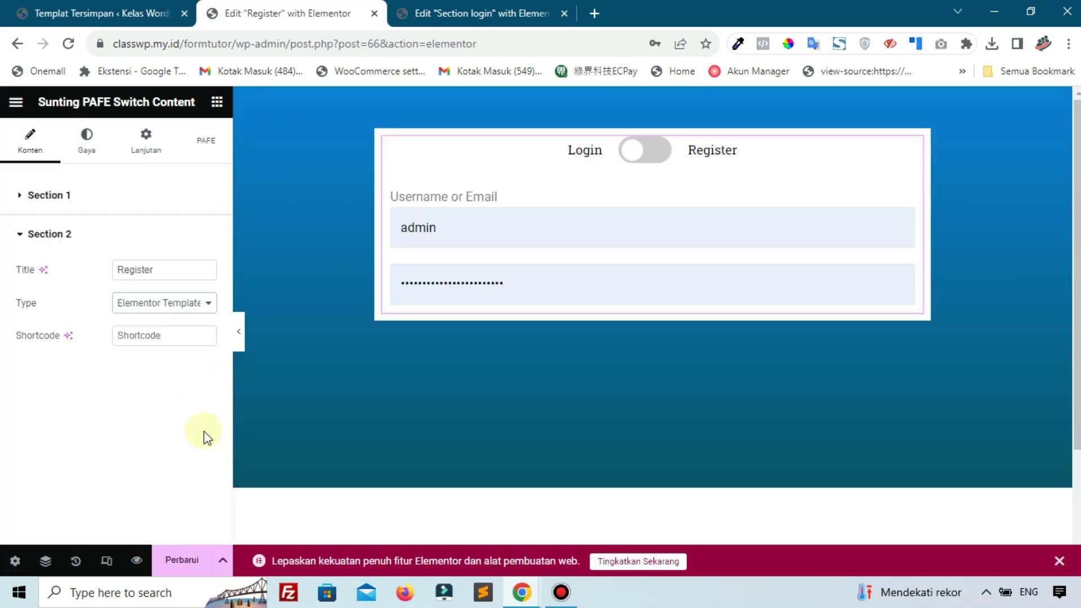
{"action": "left_click", "coordinate": [147, 338]}
{"action": "key", "text": "ctrl+v"}
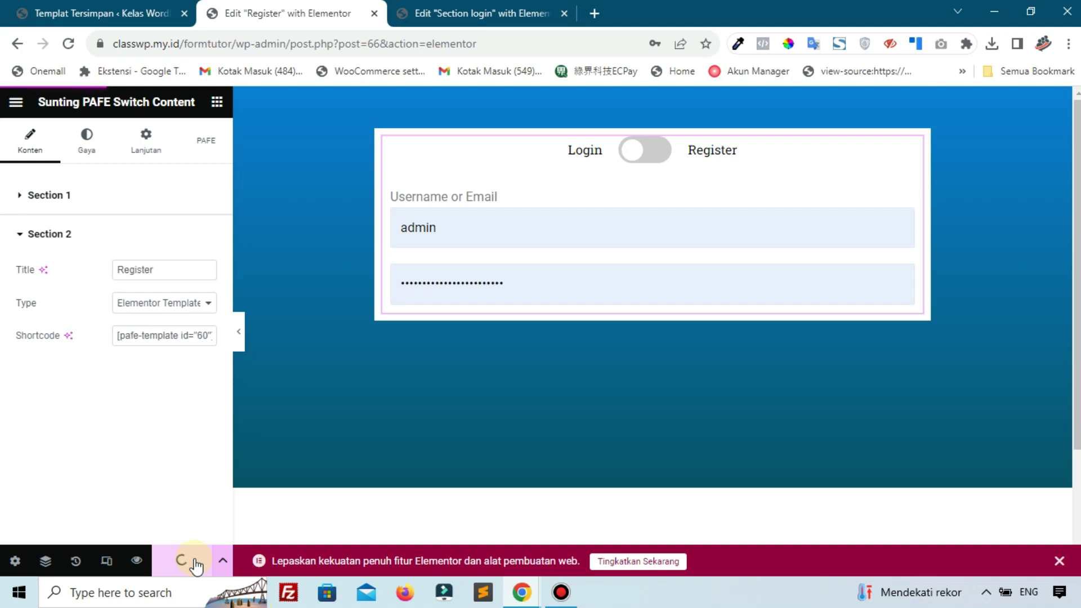
{"action": "left_click", "coordinate": [99, 12]}
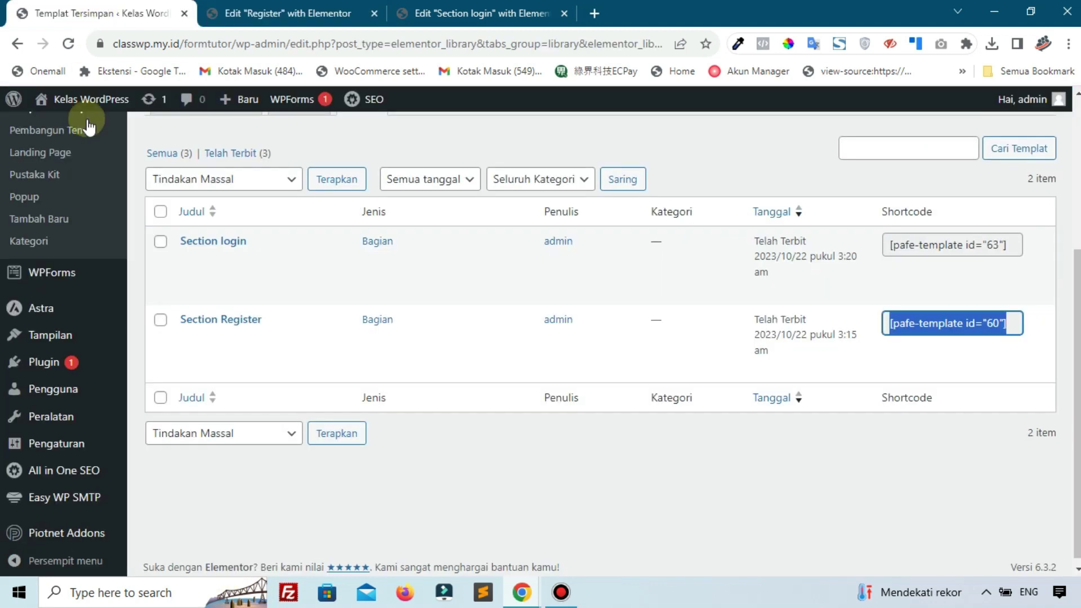
{"action": "scroll", "coordinate": [57, 186], "scroll_direction": "up", "scroll_amount": 4}
Open the live Register page from the All Pages list in a new tab
{"action": "mouse_move", "coordinate": [39, 225]}
{"action": "left_click", "coordinate": [188, 239]}
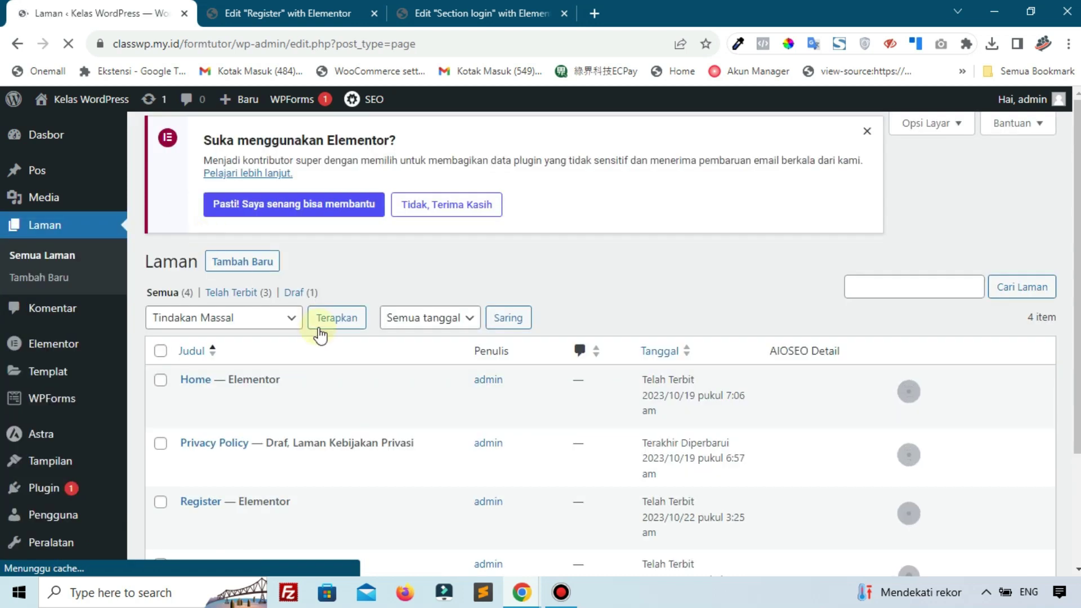
{"action": "scroll", "coordinate": [282, 333], "scroll_direction": "down", "scroll_amount": 4}
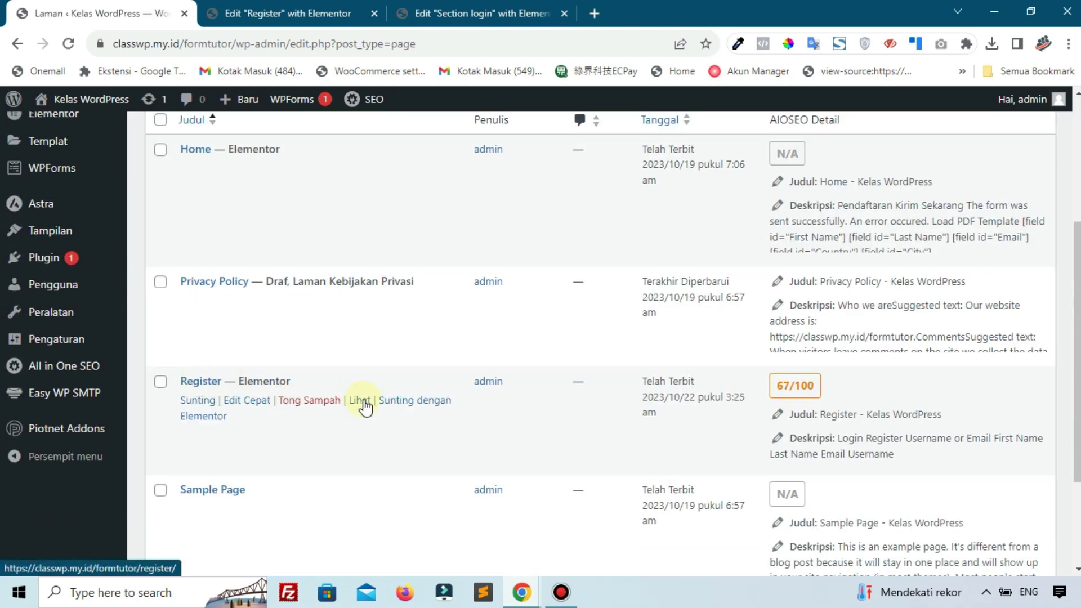
{"action": "right_click", "coordinate": [361, 401]}
{"action": "left_click", "coordinate": [424, 233]}
{"action": "left_click_drag", "start_coordinate": [357, 17], "coordinate": [483, 16]}
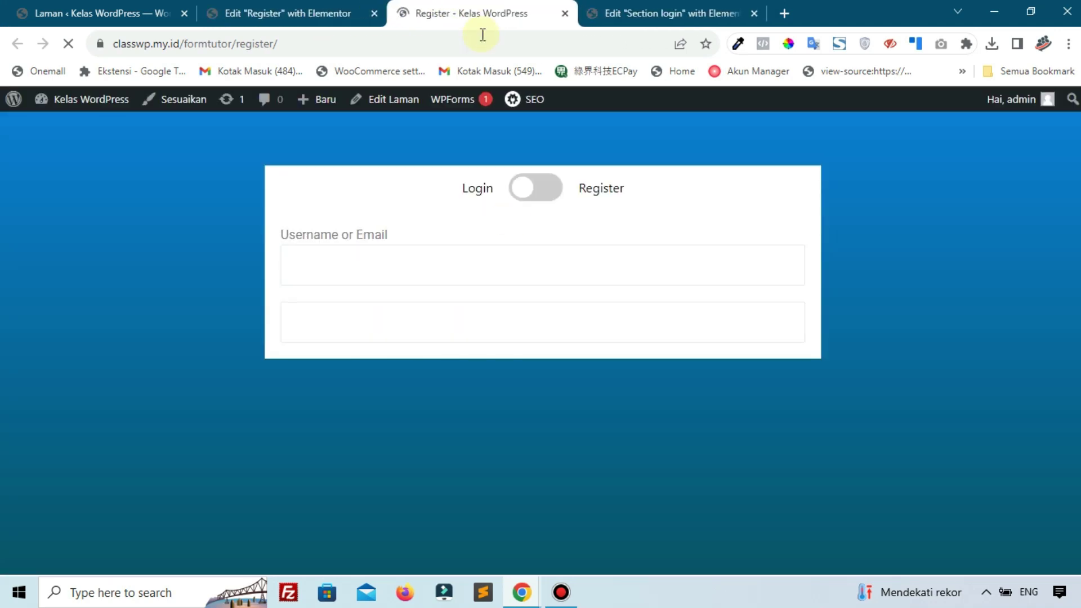
Flip the switch back and forth between the registration and login forms
{"action": "left_click", "coordinate": [533, 202]}
{"action": "left_click", "coordinate": [513, 193]}
{"action": "left_click", "coordinate": [513, 190]}
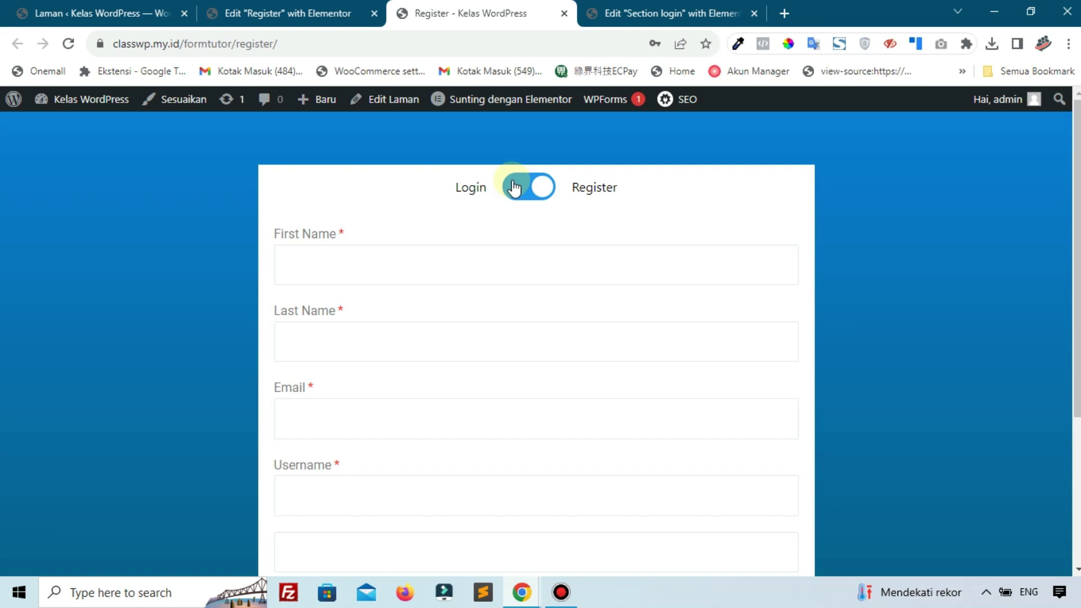
{"action": "left_click", "coordinate": [514, 187]}
{"action": "left_click", "coordinate": [519, 191]}
{"action": "left_click", "coordinate": [533, 178]}
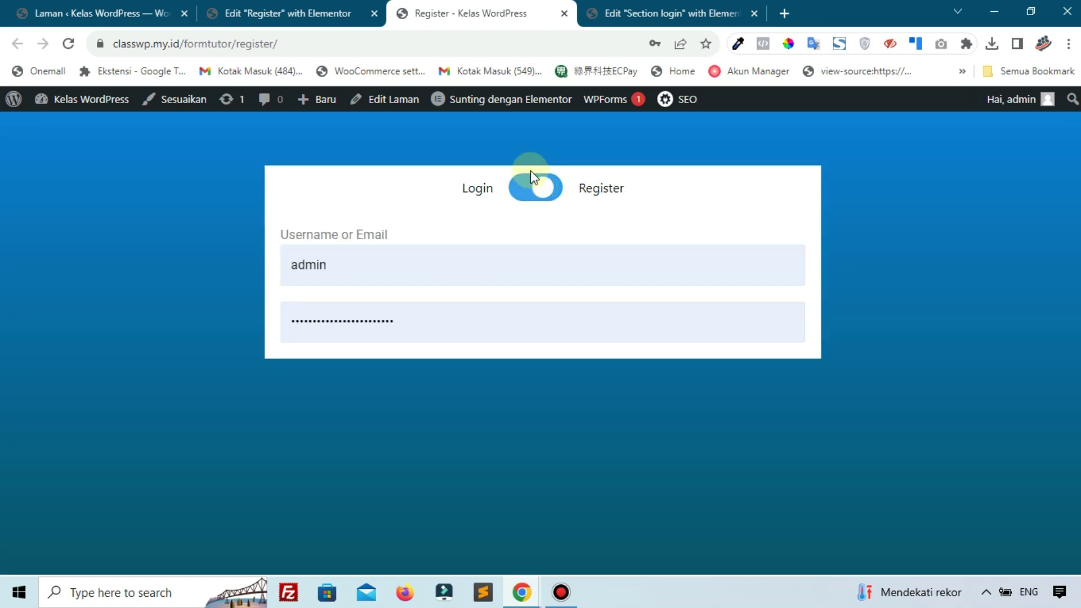
{"action": "left_click", "coordinate": [558, 198]}
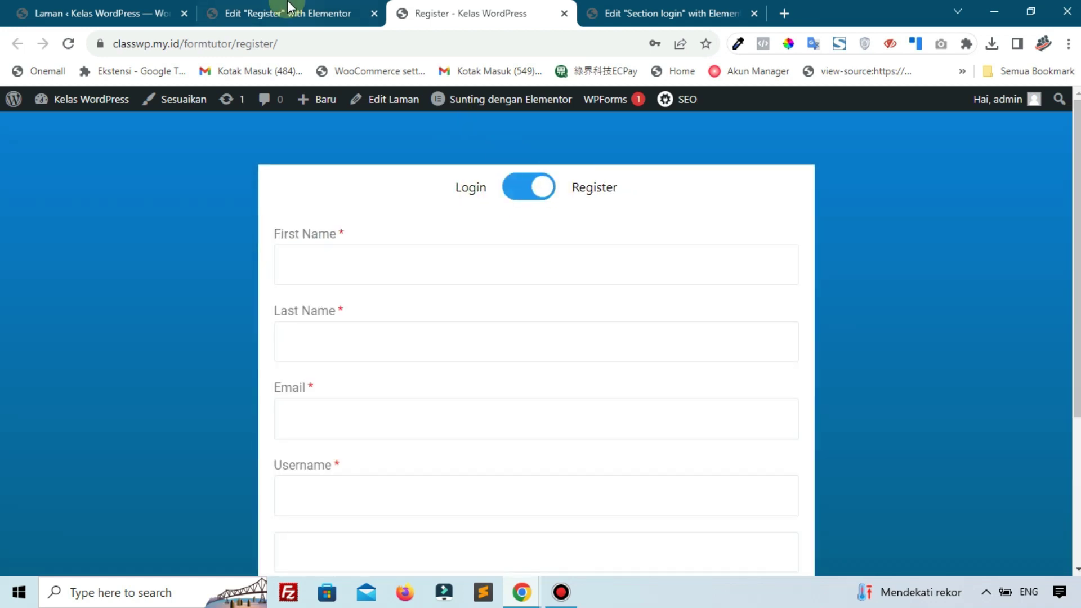
{"action": "left_click", "coordinate": [289, 10]}
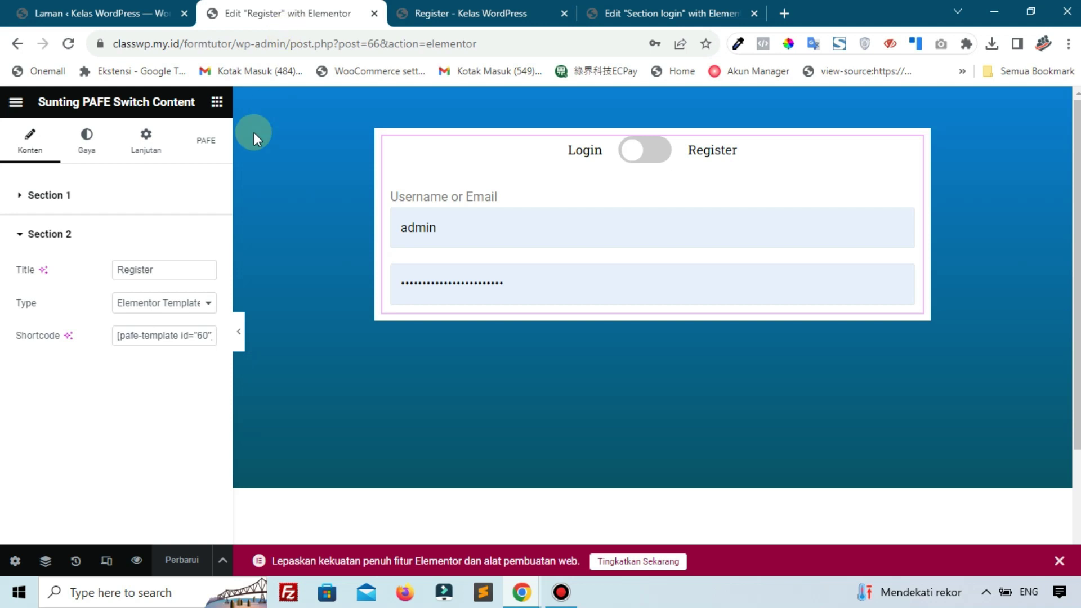
Review the switch widget's Style and Content settings
{"action": "left_click", "coordinate": [85, 144]}
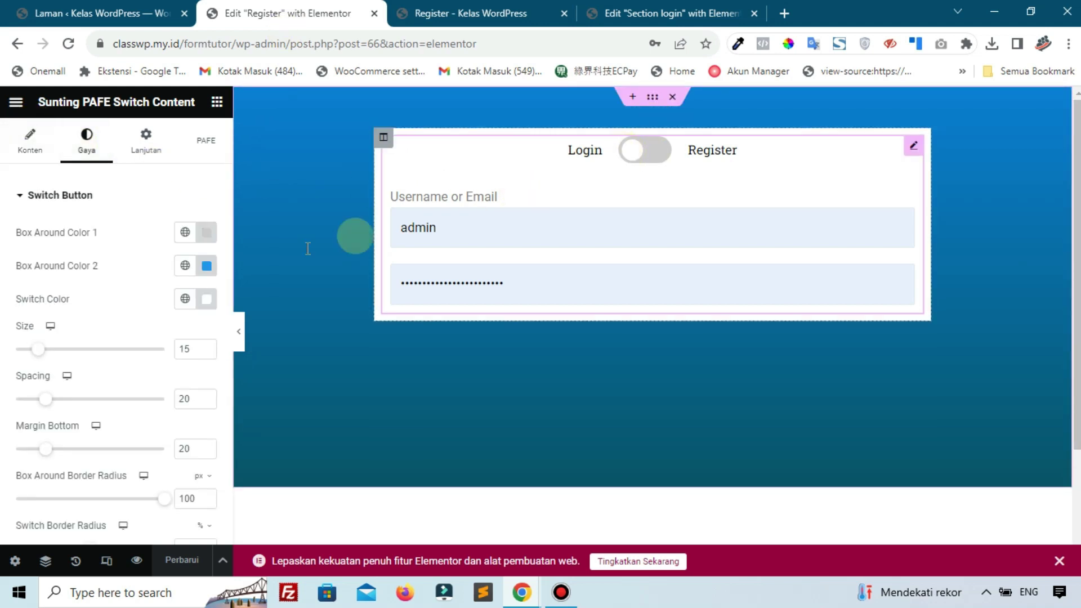
{"action": "scroll", "coordinate": [120, 381], "scroll_direction": "down", "scroll_amount": 2}
{"action": "scroll", "coordinate": [123, 392], "scroll_direction": "up", "scroll_amount": 2}
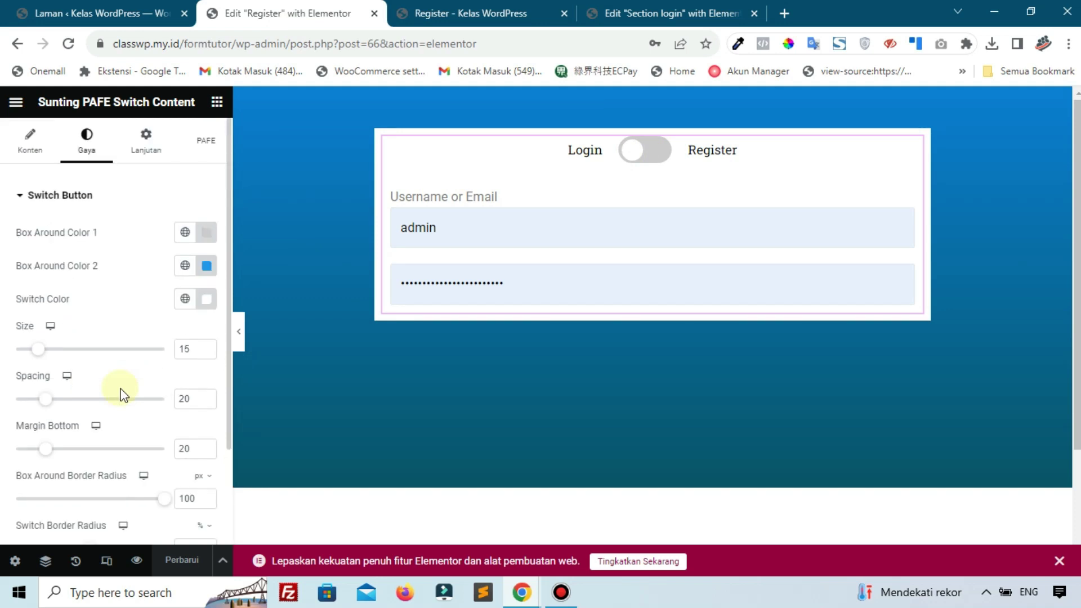
{"action": "scroll", "coordinate": [104, 390], "scroll_direction": "down", "scroll_amount": 2}
{"action": "scroll", "coordinate": [103, 390], "scroll_direction": "up", "scroll_amount": 2}
{"action": "left_click", "coordinate": [27, 141]}
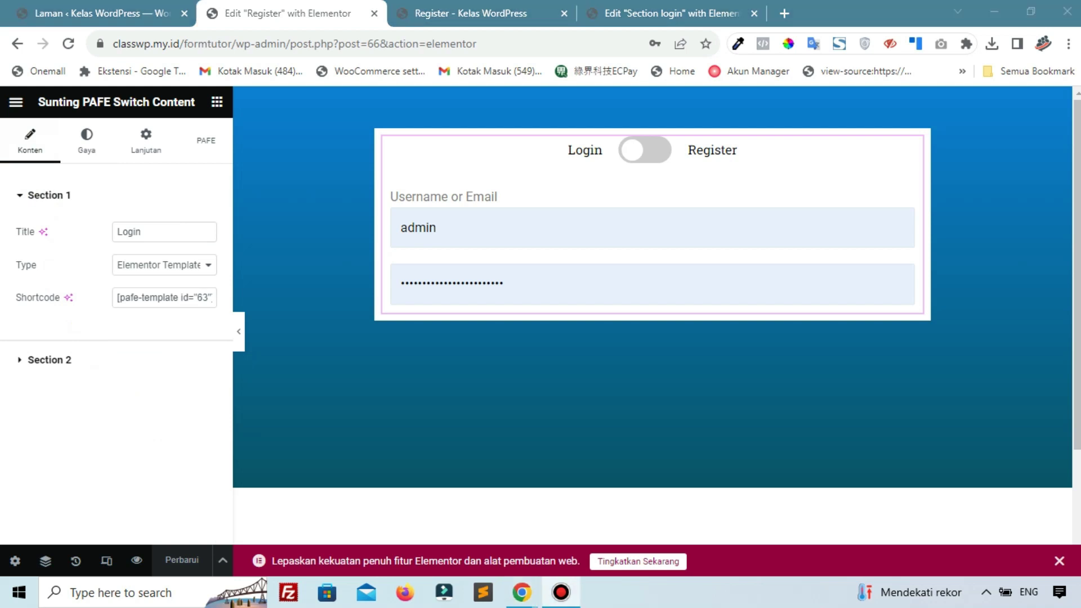
Test the Login/Register toggle several times on the live page
{"action": "left_click", "coordinate": [549, 11]}
{"action": "left_click", "coordinate": [523, 197]}
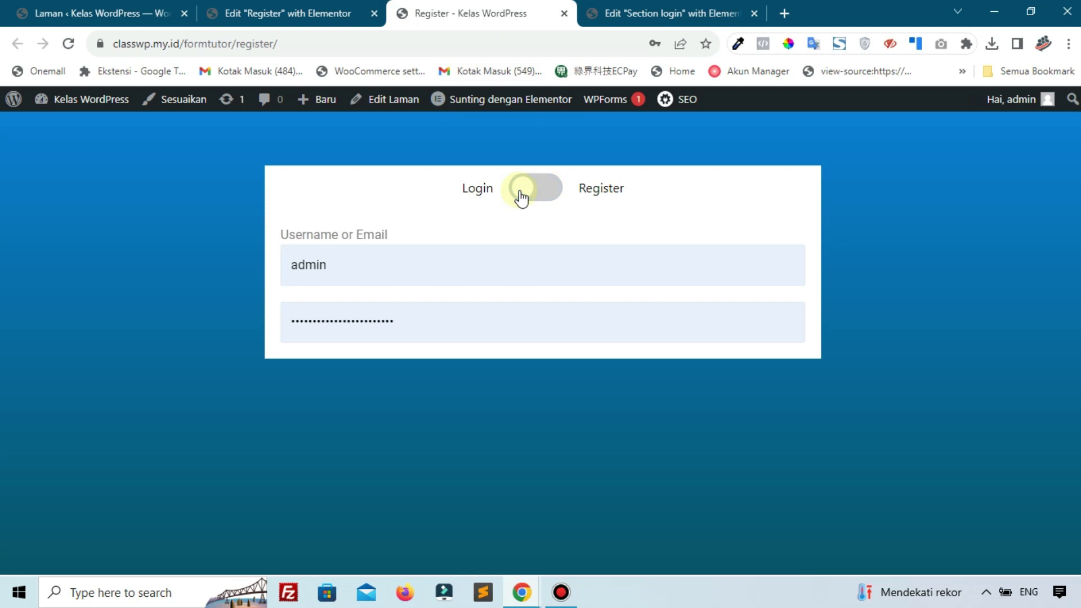
{"action": "left_click", "coordinate": [520, 195]}
{"action": "left_click", "coordinate": [521, 196]}
{"action": "left_click", "coordinate": [521, 198]}
Close the Register page's Elementor editor tab and recheck the toggle
{"action": "left_click", "coordinate": [338, 12]}
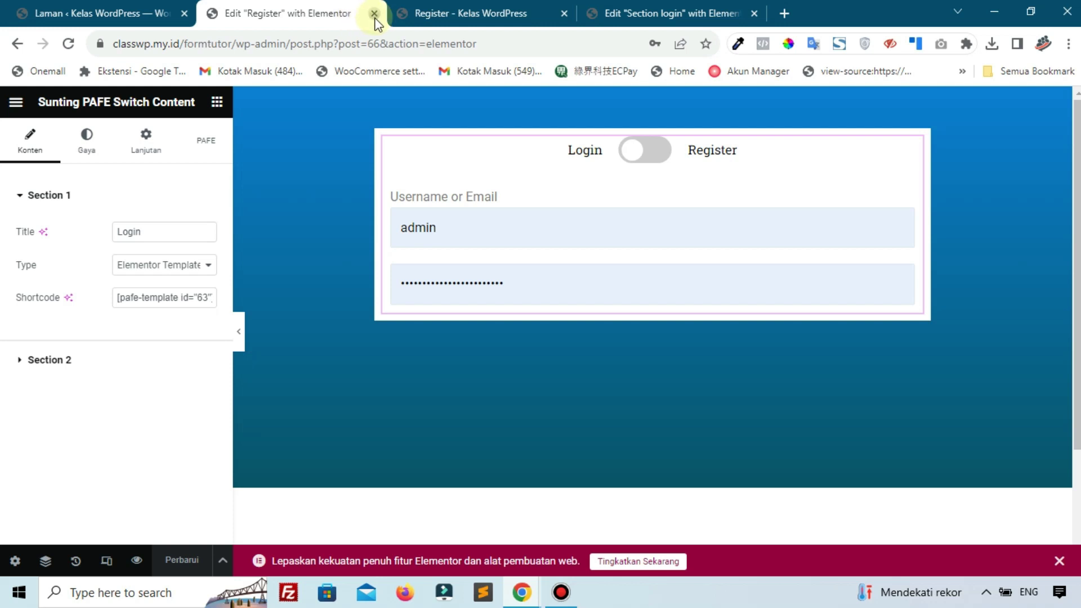
{"action": "left_click", "coordinate": [374, 13]}
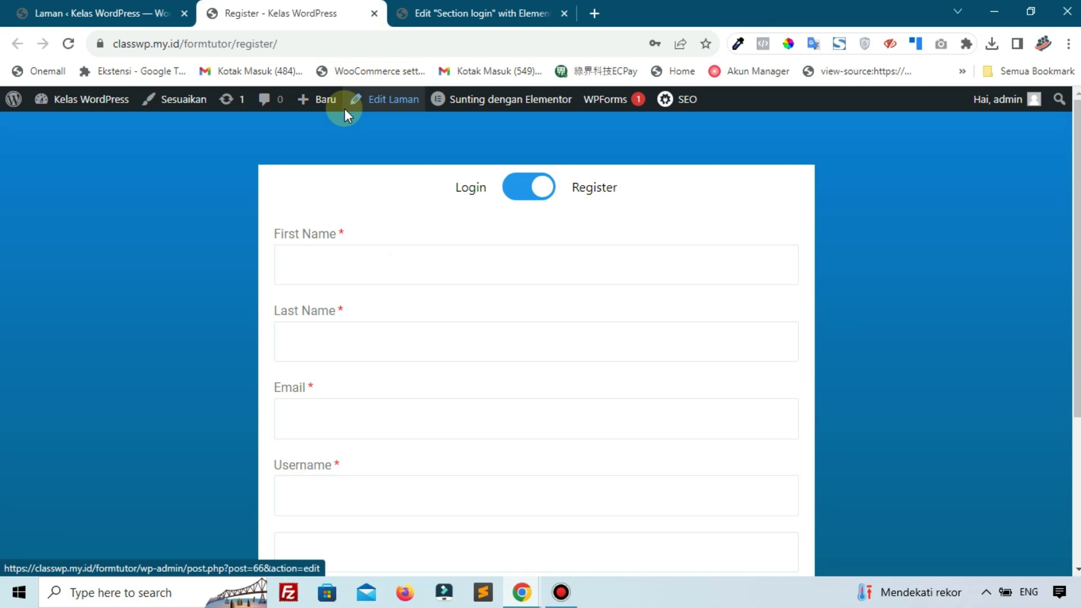
{"action": "left_click", "coordinate": [521, 190]}
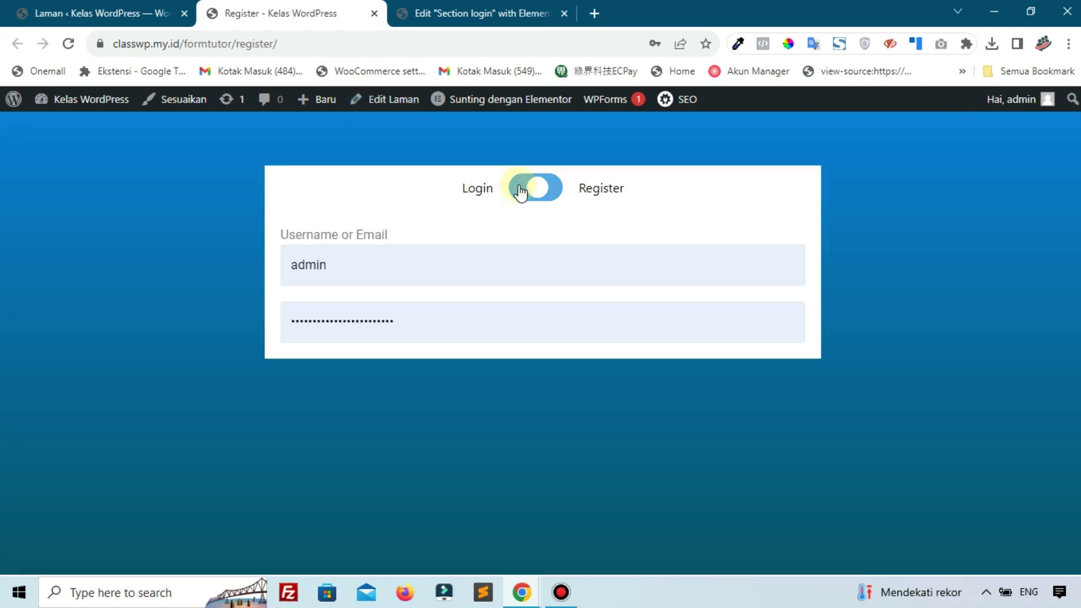
{"action": "left_click", "coordinate": [521, 192]}
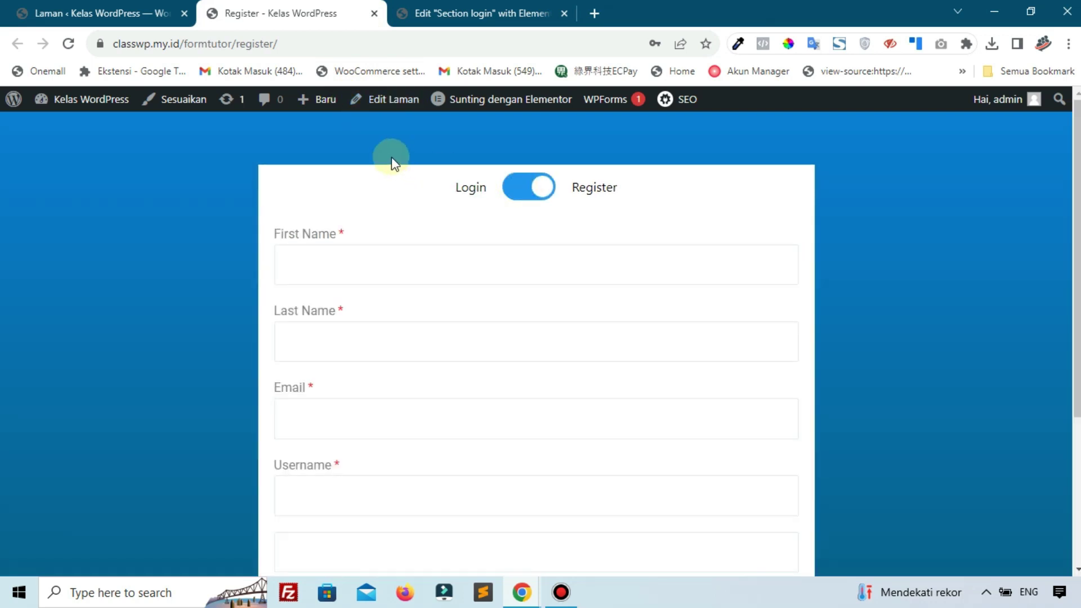
Open the Section Register template in Elementor in a new second tab
{"action": "mouse_move", "coordinate": [461, 107]}
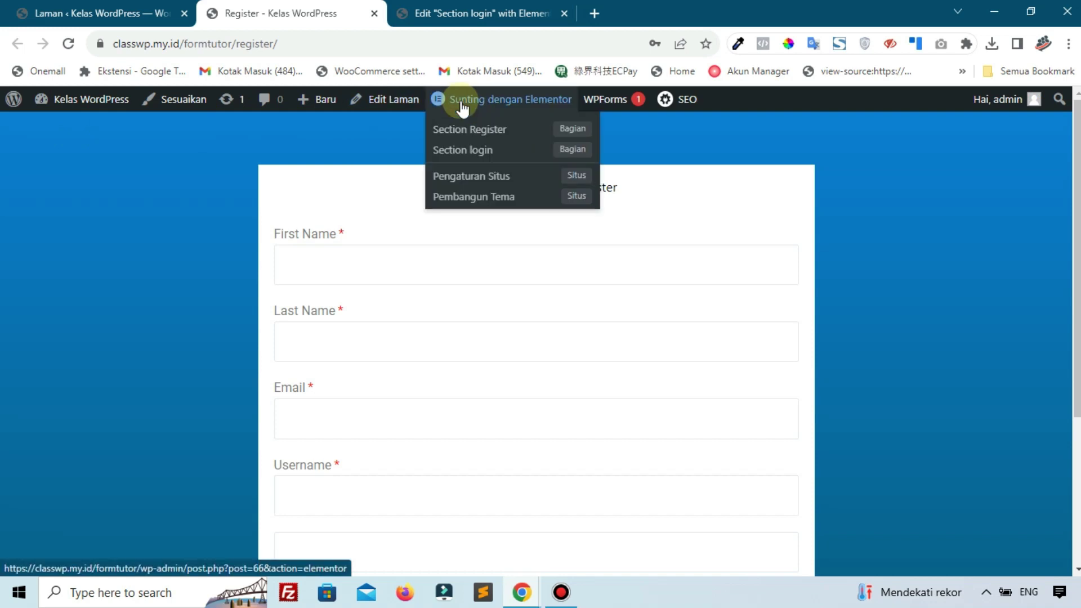
{"action": "right_click", "coordinate": [463, 133]}
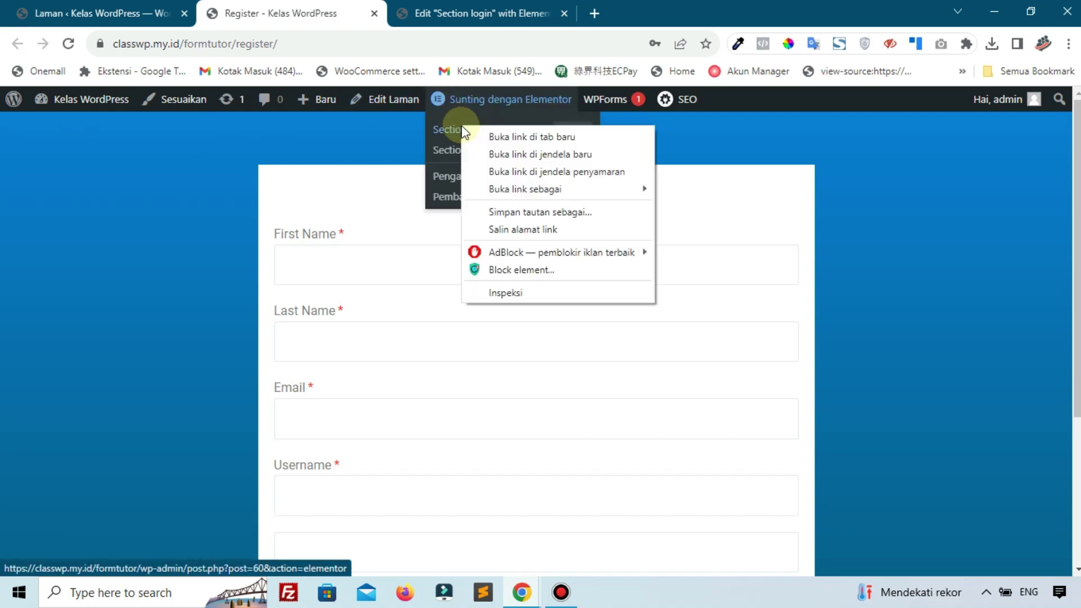
{"action": "left_click", "coordinate": [498, 133]}
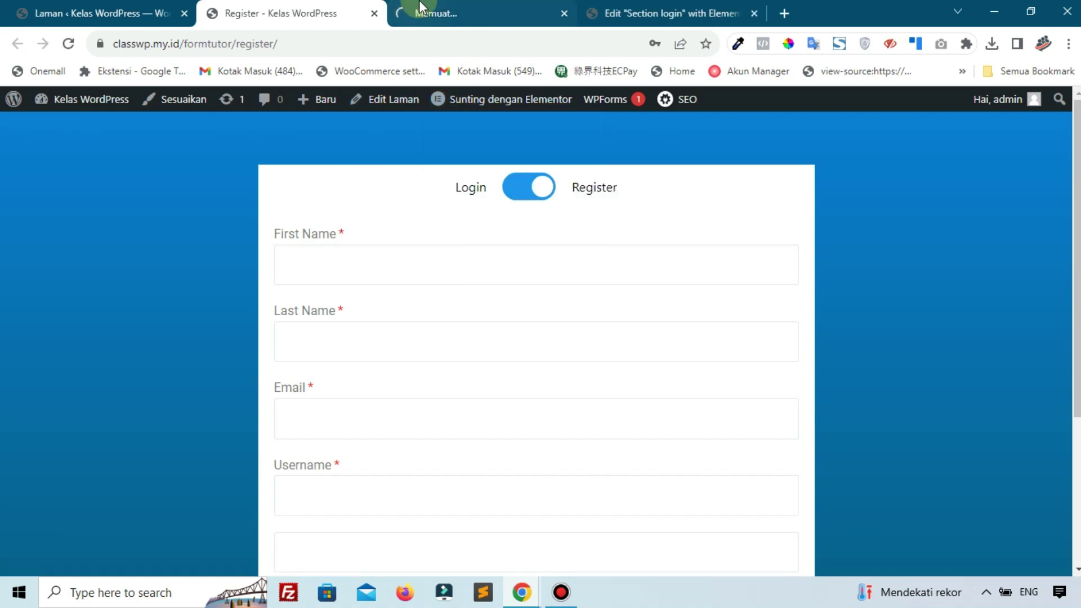
{"action": "left_click_drag", "start_coordinate": [404, 2], "coordinate": [251, 3]}
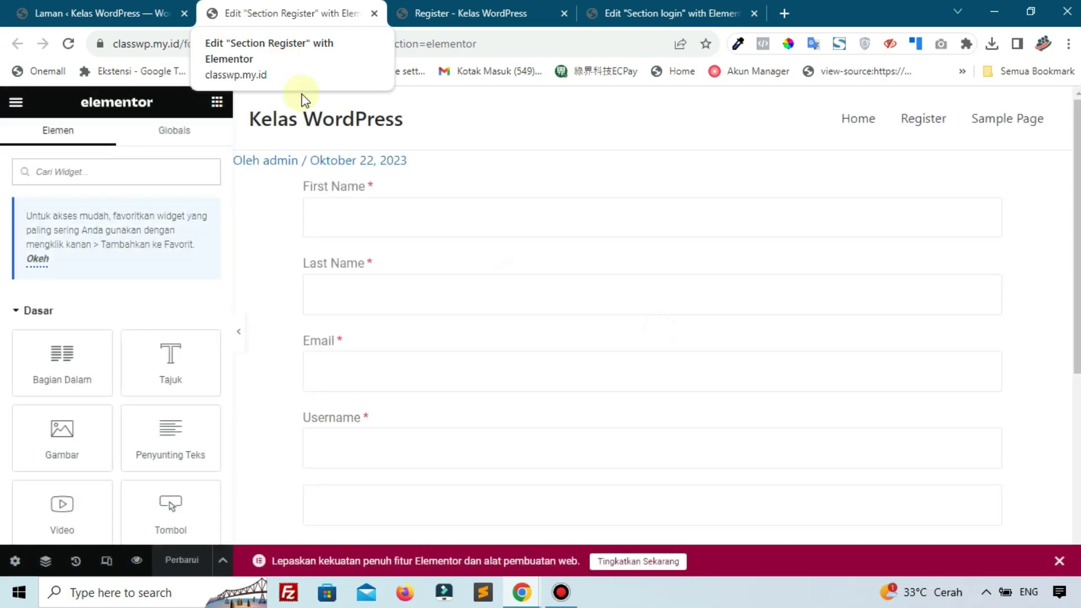
Place a Submit widget below the register fields and set its form ID to register
{"action": "scroll", "coordinate": [394, 279], "scroll_direction": "down", "scroll_amount": 6}
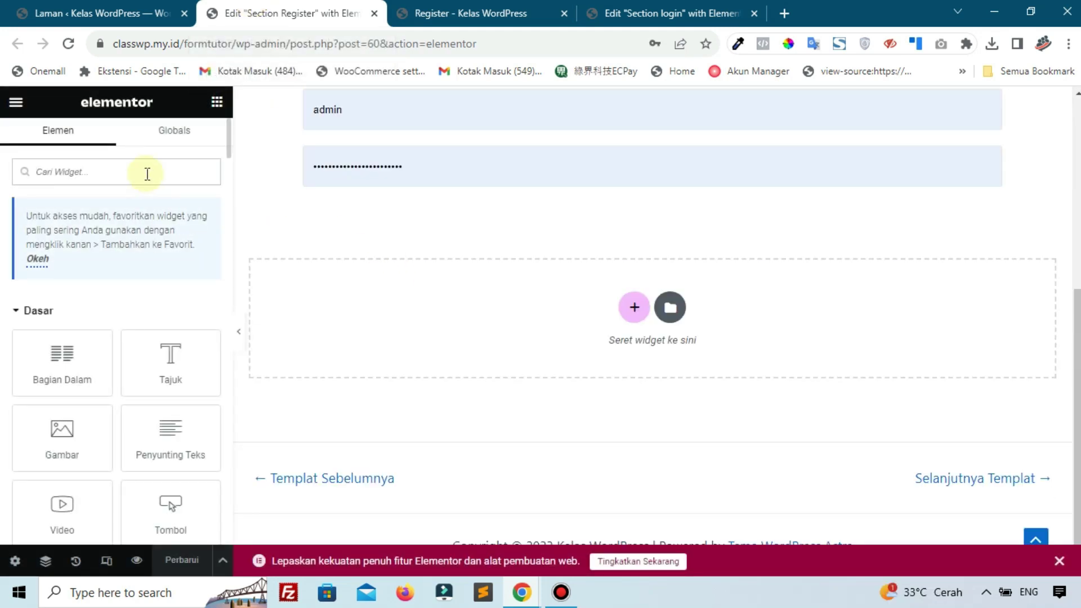
{"action": "type", "text": "sub"}
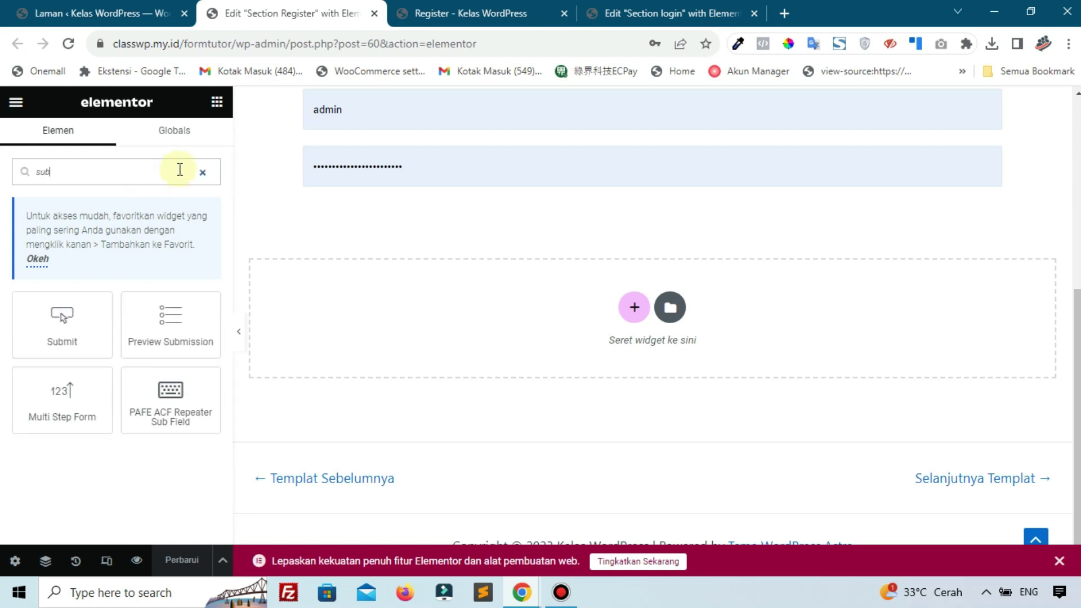
{"action": "left_click_drag", "start_coordinate": [65, 333], "coordinate": [362, 186]}
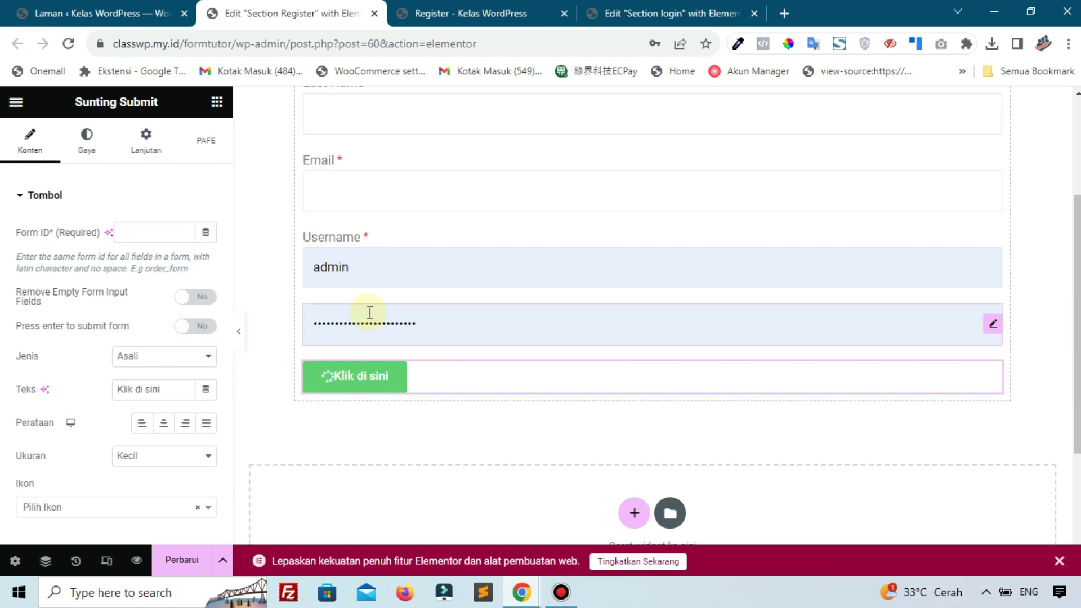
{"action": "left_click", "coordinate": [174, 238]}
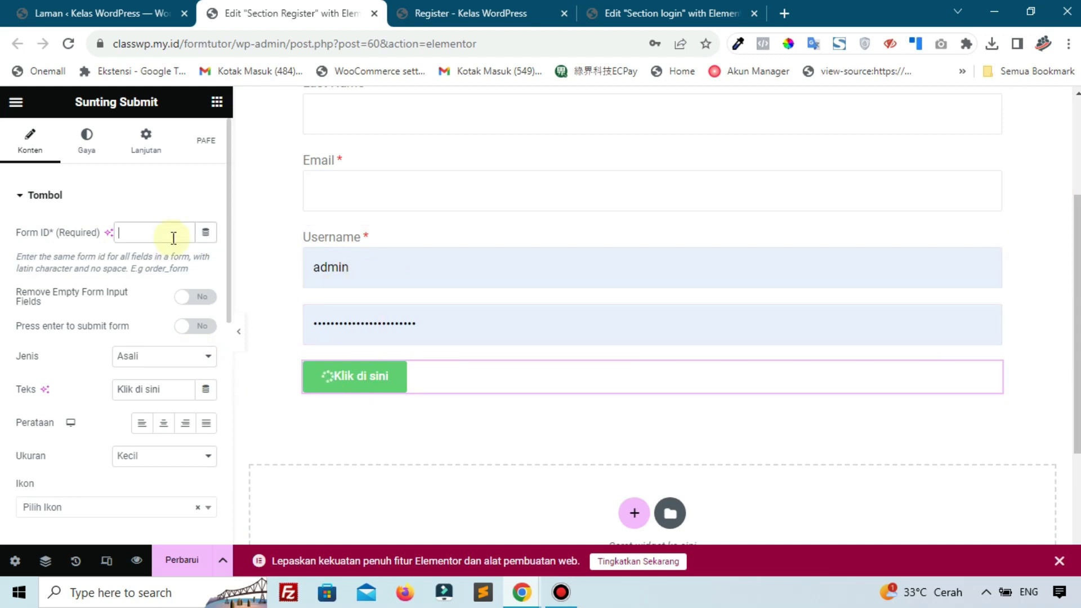
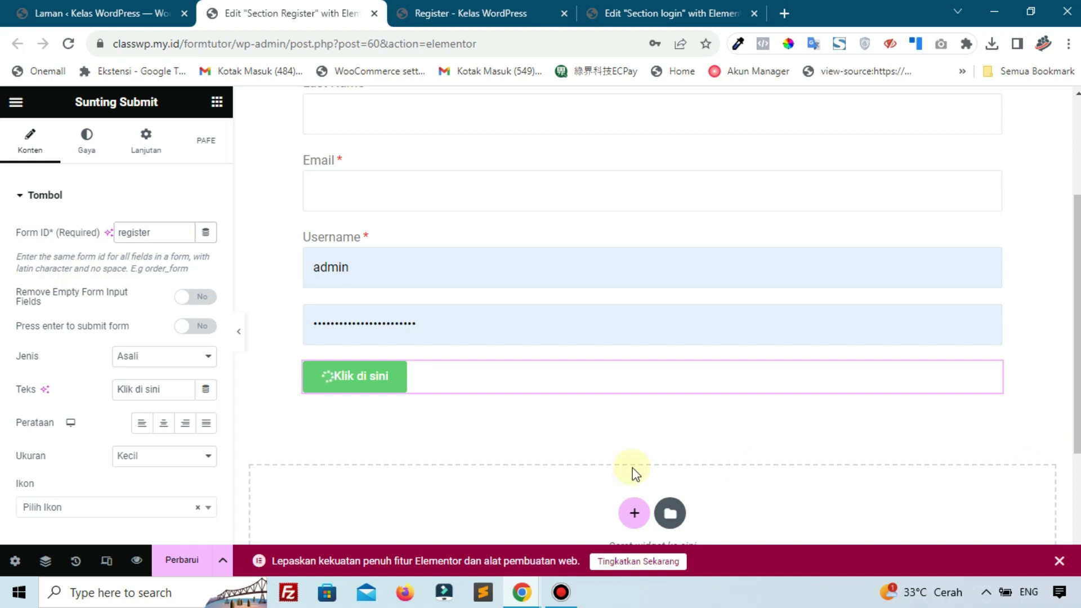
Change the submit button's Teks from 'Klik di sini' to 'Daftar'
{"action": "scroll", "coordinate": [93, 302], "scroll_direction": "down", "scroll_amount": 4}
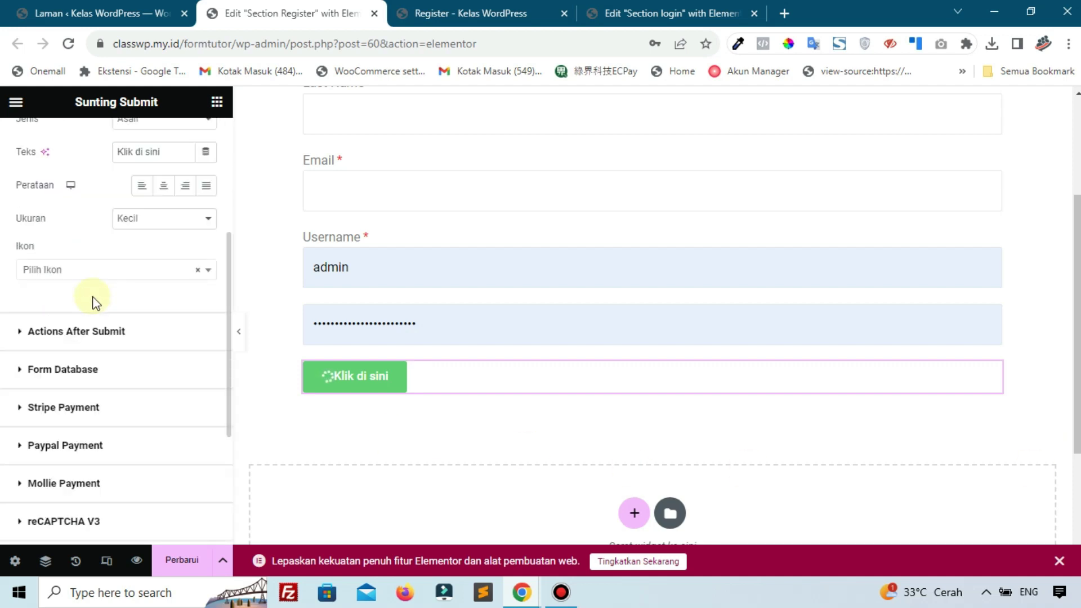
{"action": "scroll", "coordinate": [93, 302], "scroll_direction": "down", "scroll_amount": 4}
{"action": "scroll", "coordinate": [94, 302], "scroll_direction": "up", "scroll_amount": 3}
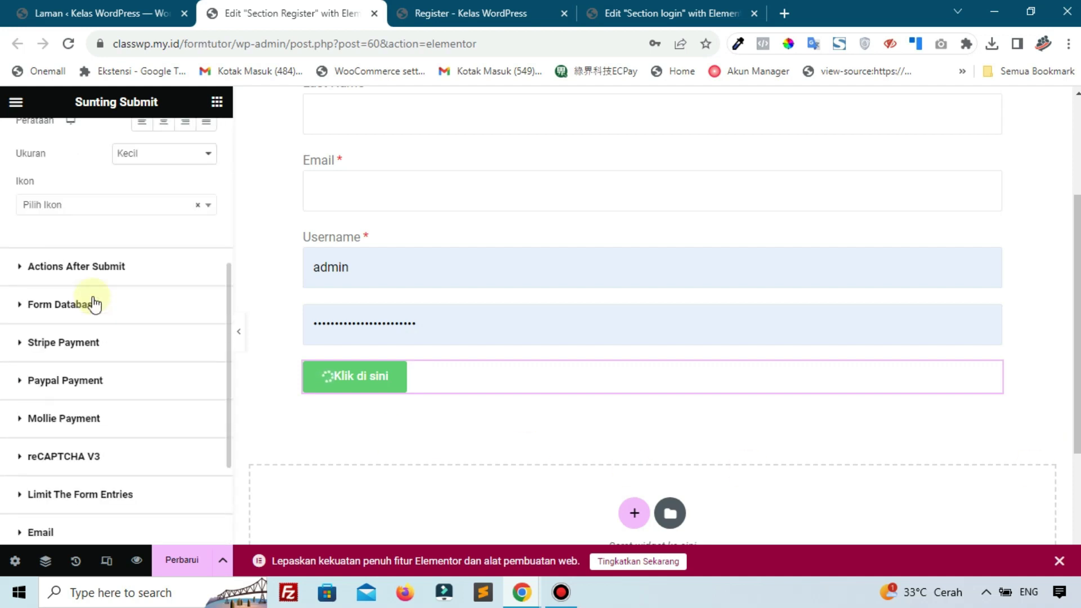
{"action": "scroll", "coordinate": [103, 285], "scroll_direction": "down", "scroll_amount": 3}
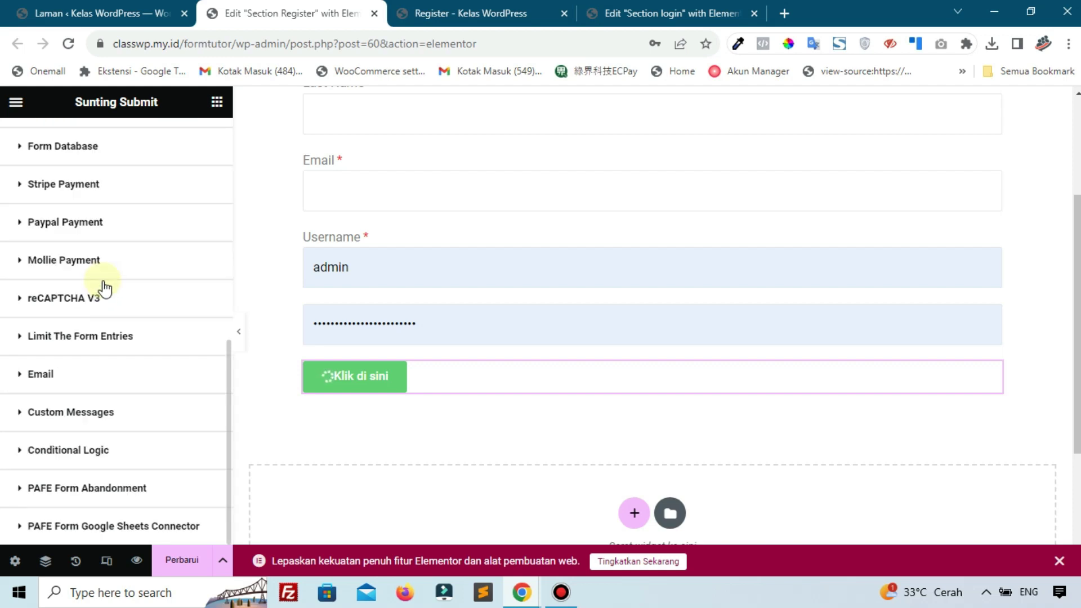
{"action": "scroll", "coordinate": [103, 290], "scroll_direction": "up", "scroll_amount": 7}
{"action": "scroll", "coordinate": [98, 302], "scroll_direction": "down", "scroll_amount": 3}
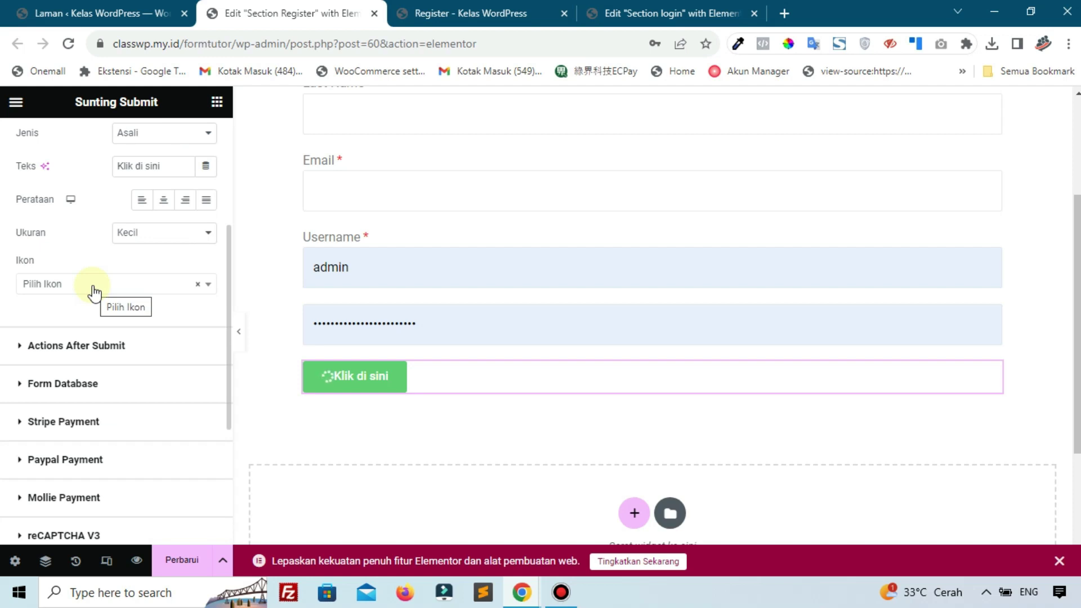
{"action": "left_click_drag", "start_coordinate": [179, 167], "coordinate": [59, 158]}
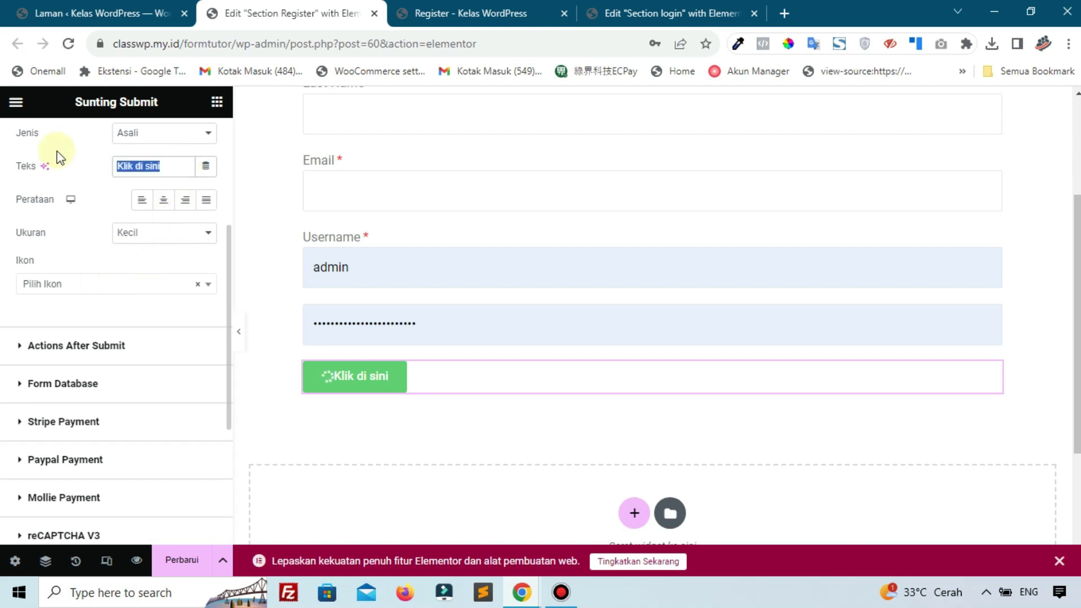
{"action": "type", "text": "Daftar"}
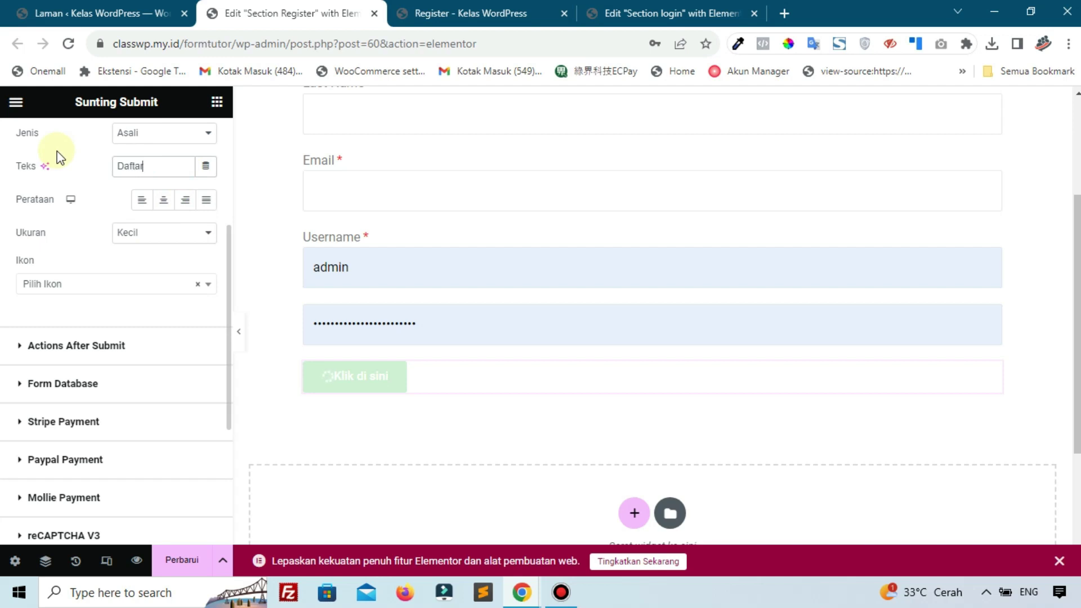
Save the page with Perbarui
{"action": "scroll", "coordinate": [75, 289], "scroll_direction": "up", "scroll_amount": 2}
{"action": "left_click", "coordinate": [187, 562]}
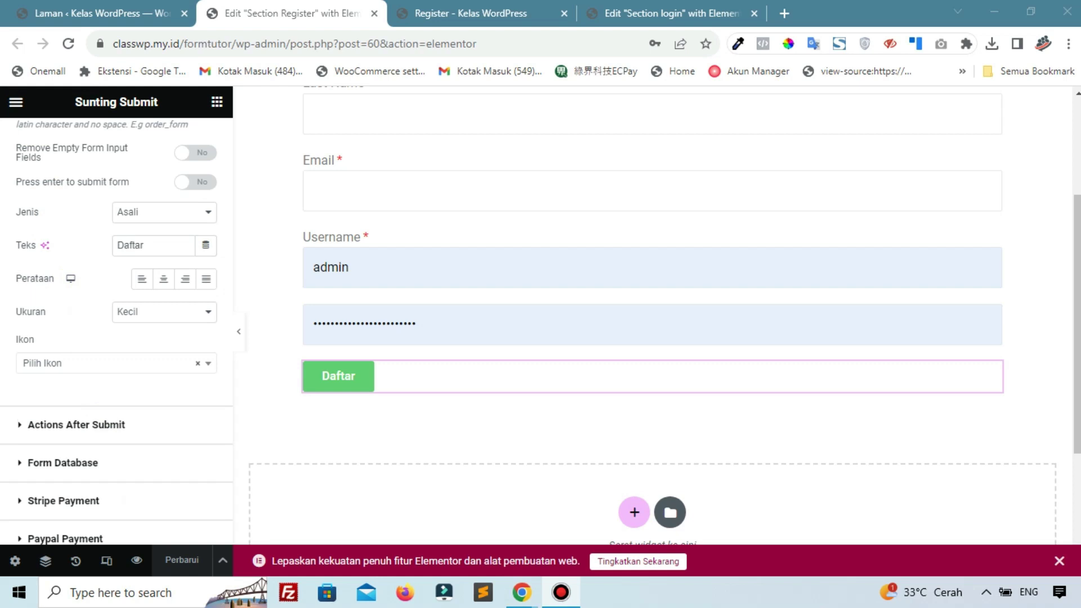
{"action": "scroll", "coordinate": [43, 278], "scroll_direction": "up", "scroll_amount": 2}
{"action": "scroll", "coordinate": [47, 293], "scroll_direction": "down", "scroll_amount": 2}
{"action": "scroll", "coordinate": [62, 326], "scroll_direction": "down", "scroll_amount": 2}
Add a Register action under Actions After Submit and expand its settings
{"action": "left_click", "coordinate": [93, 333]}
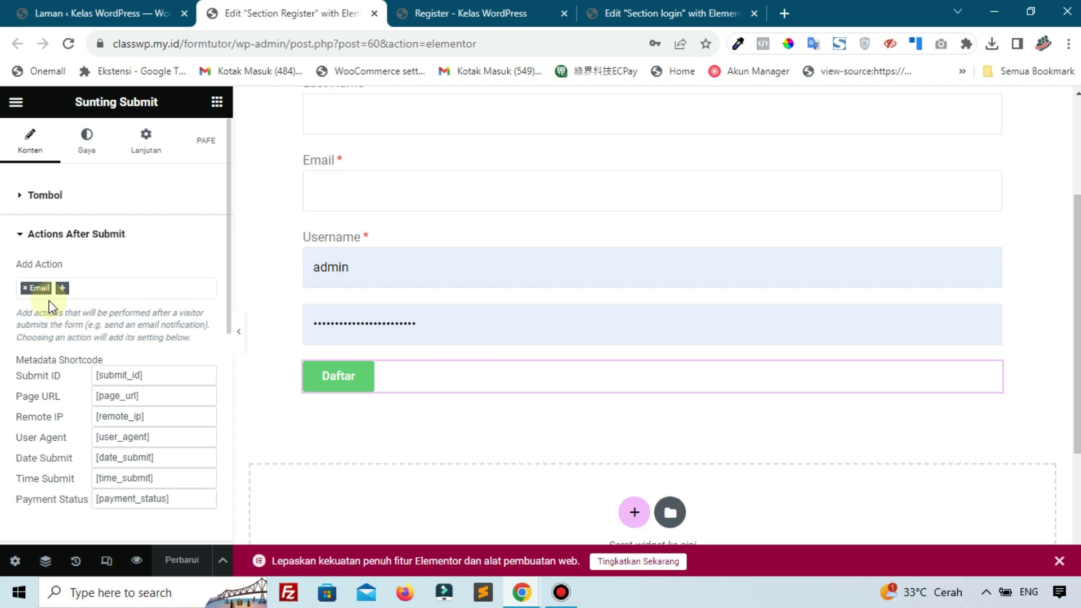
{"action": "left_click", "coordinate": [63, 289]}
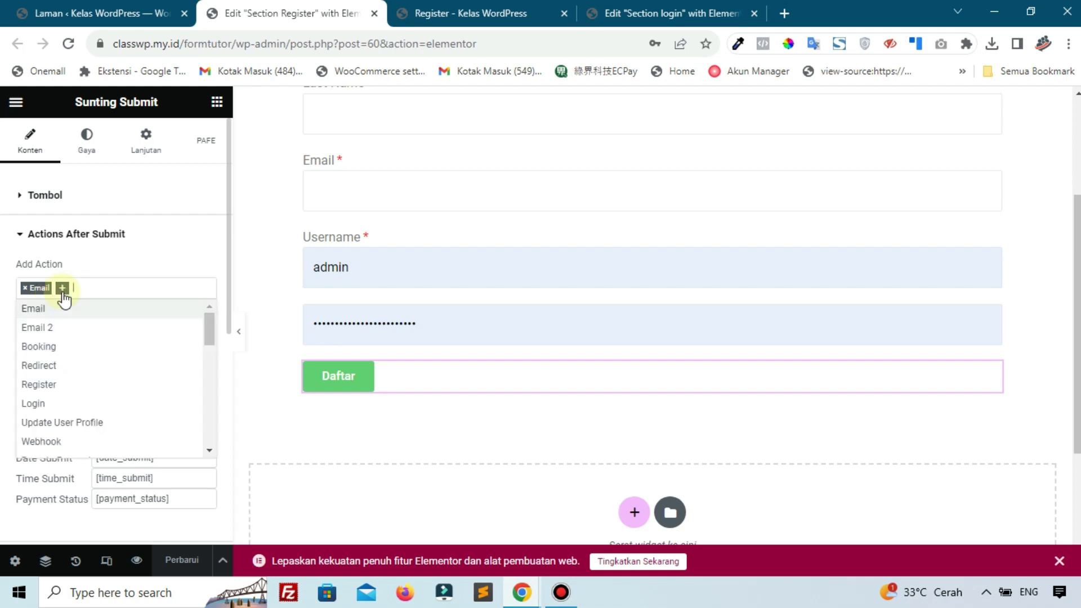
{"action": "left_click", "coordinate": [44, 385]}
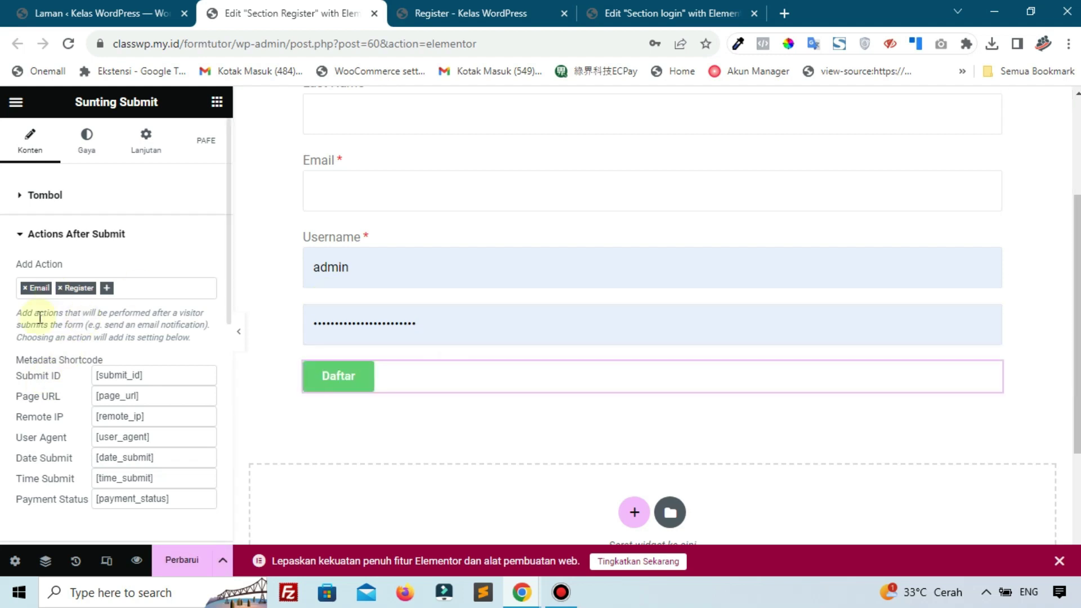
{"action": "scroll", "coordinate": [35, 347], "scroll_direction": "down", "scroll_amount": 5}
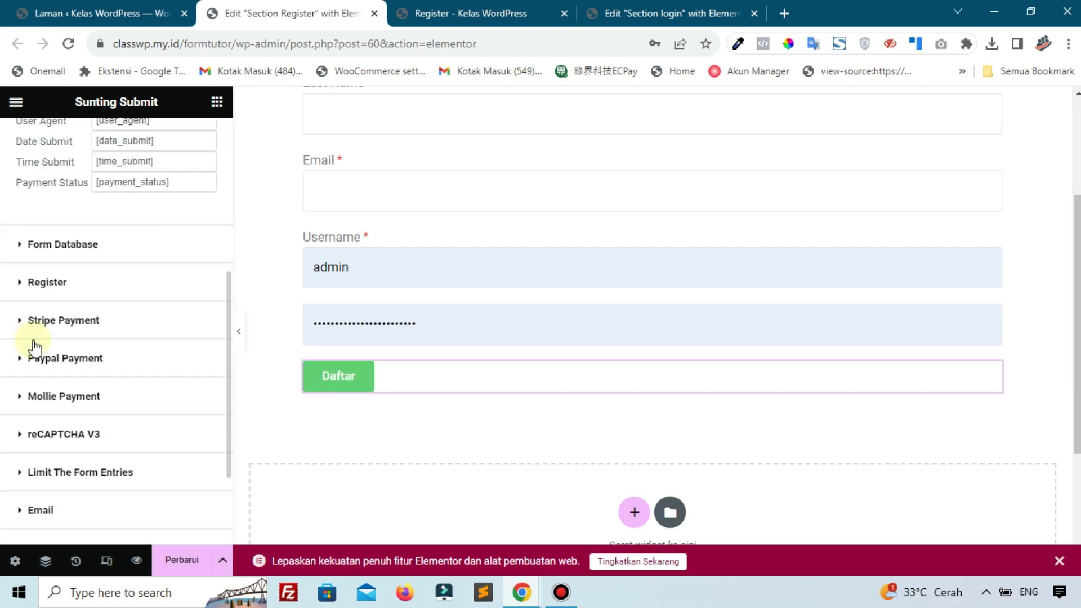
{"action": "left_click", "coordinate": [47, 283]}
{"action": "scroll", "coordinate": [46, 292], "scroll_direction": "down", "scroll_amount": 3}
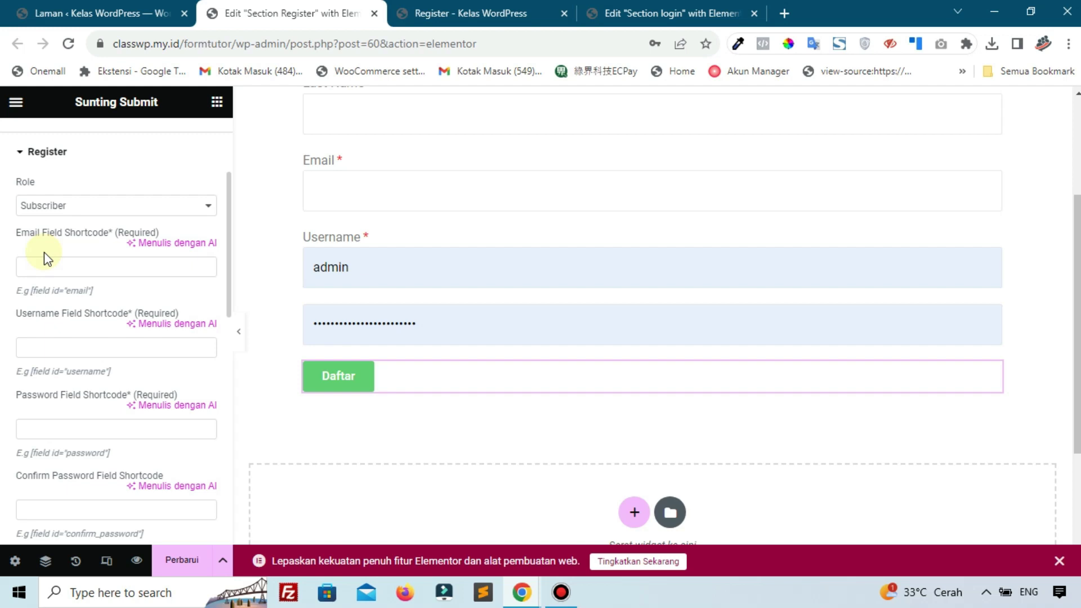
Keep Subscriber as the new-user role and copy the Email field's [field id="Email"] shortcode
{"action": "left_click", "coordinate": [59, 205]}
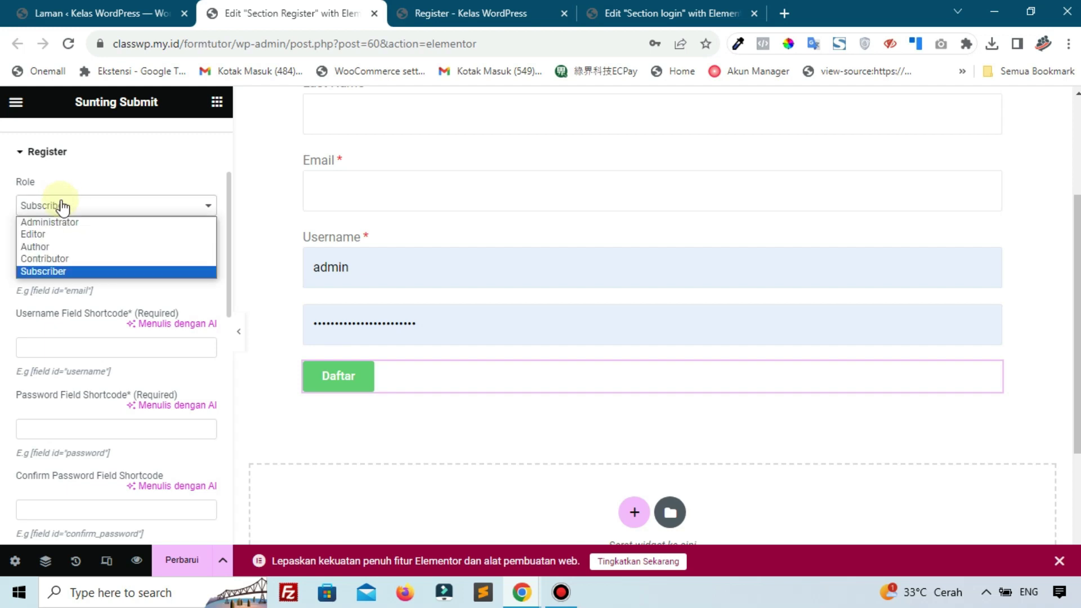
{"action": "left_click", "coordinate": [45, 272]}
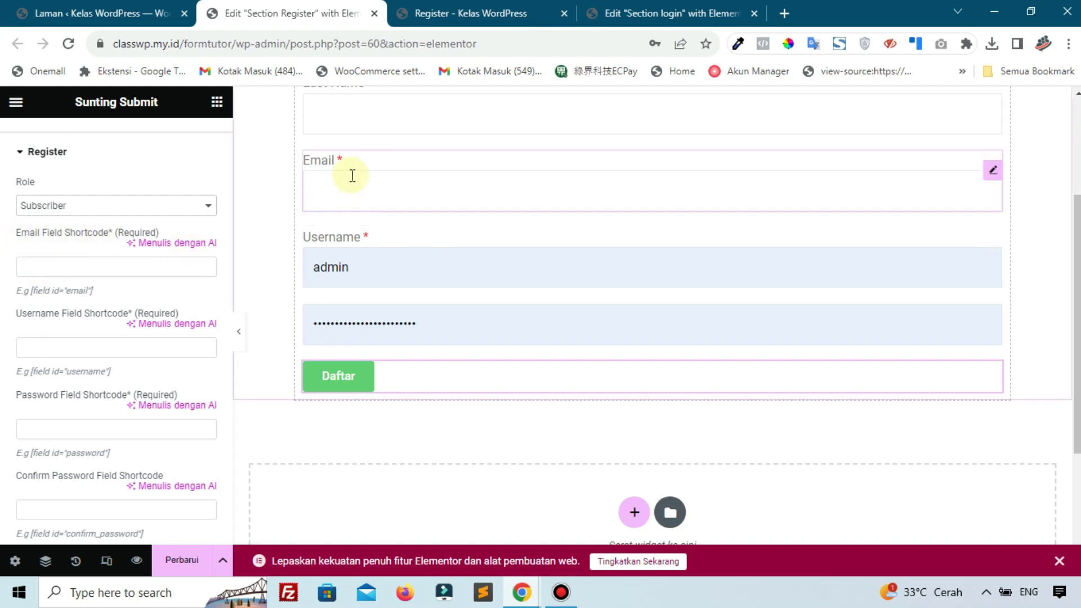
{"action": "left_click", "coordinate": [994, 173]}
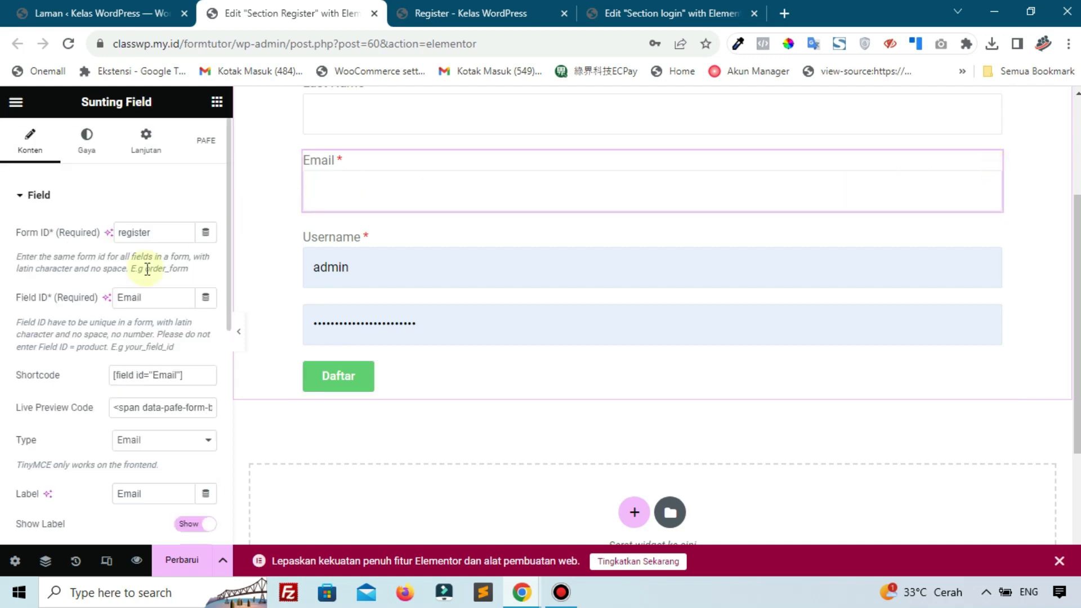
{"action": "left_click_drag", "start_coordinate": [191, 370], "coordinate": [44, 374]}
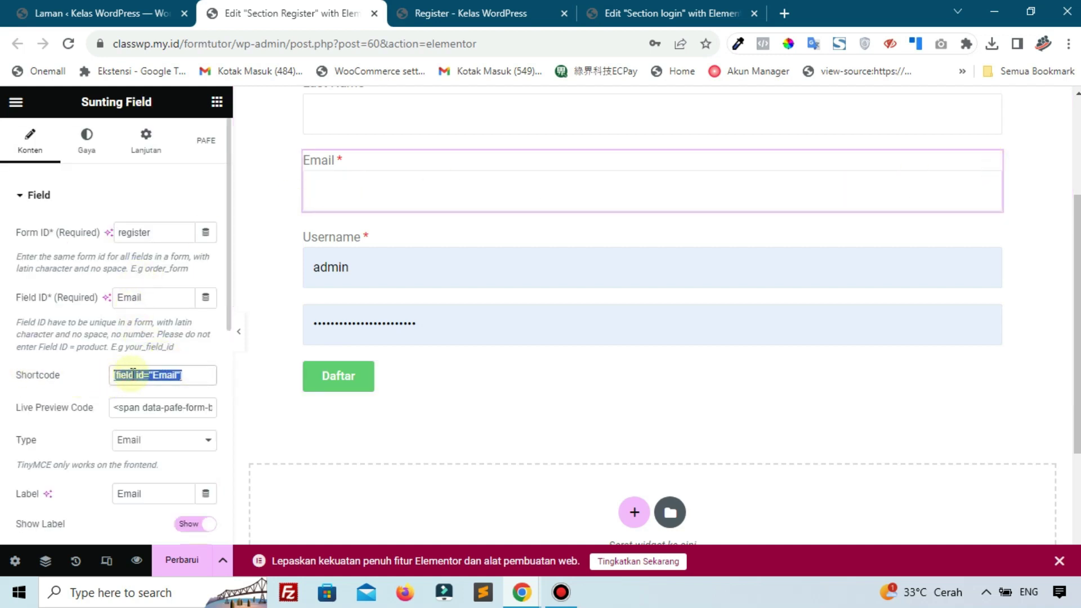
{"action": "right_click", "coordinate": [150, 370]}
{"action": "left_click", "coordinate": [195, 381]}
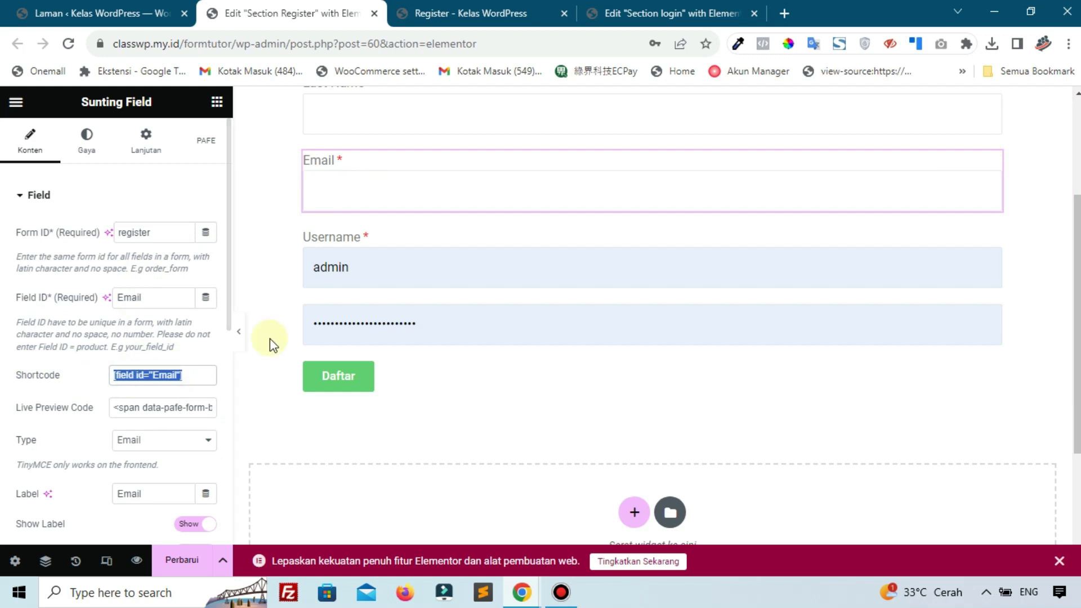
Paste [field id="Email"] into the Register action's Email Field Shortcode
{"action": "left_click", "coordinate": [467, 383]}
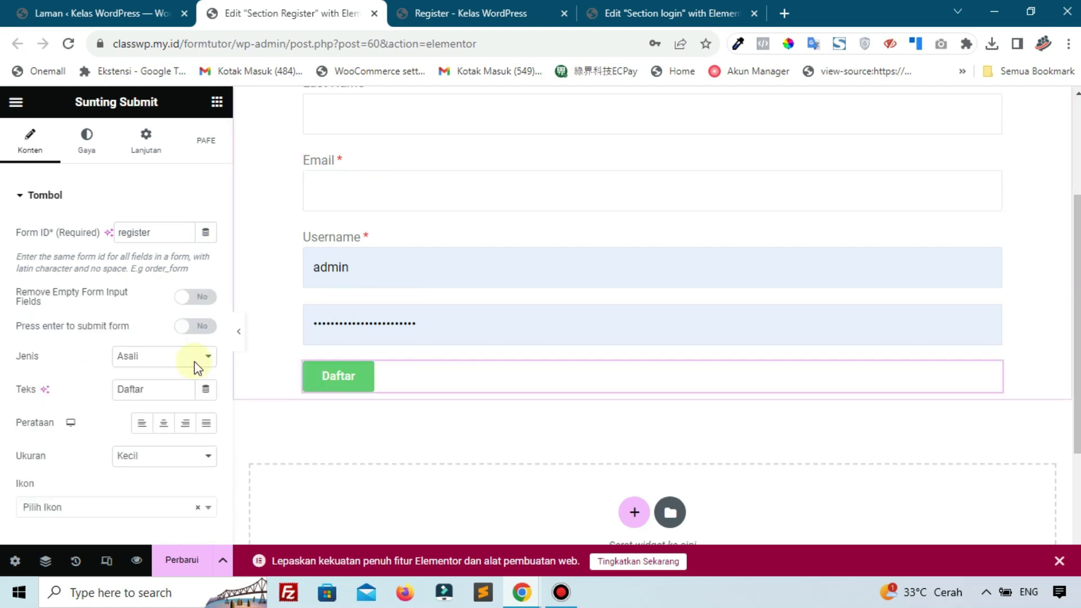
{"action": "scroll", "coordinate": [74, 281], "scroll_direction": "down", "scroll_amount": 10}
{"action": "scroll", "coordinate": [68, 194], "scroll_direction": "up", "scroll_amount": 8}
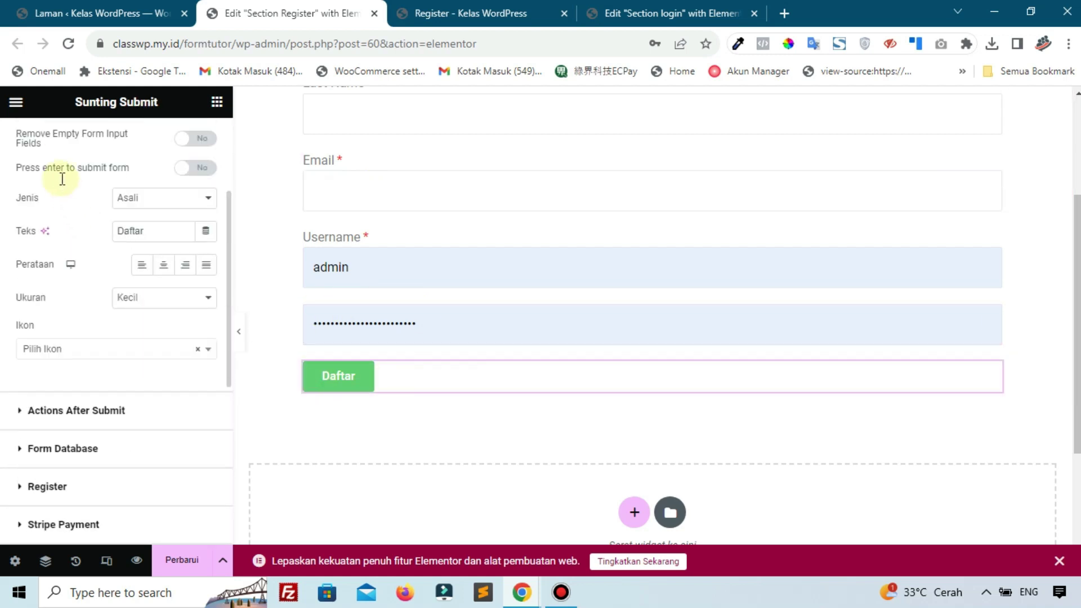
{"action": "scroll", "coordinate": [62, 254], "scroll_direction": "down", "scroll_amount": 3}
{"action": "scroll", "coordinate": [67, 338], "scroll_direction": "down", "scroll_amount": 4}
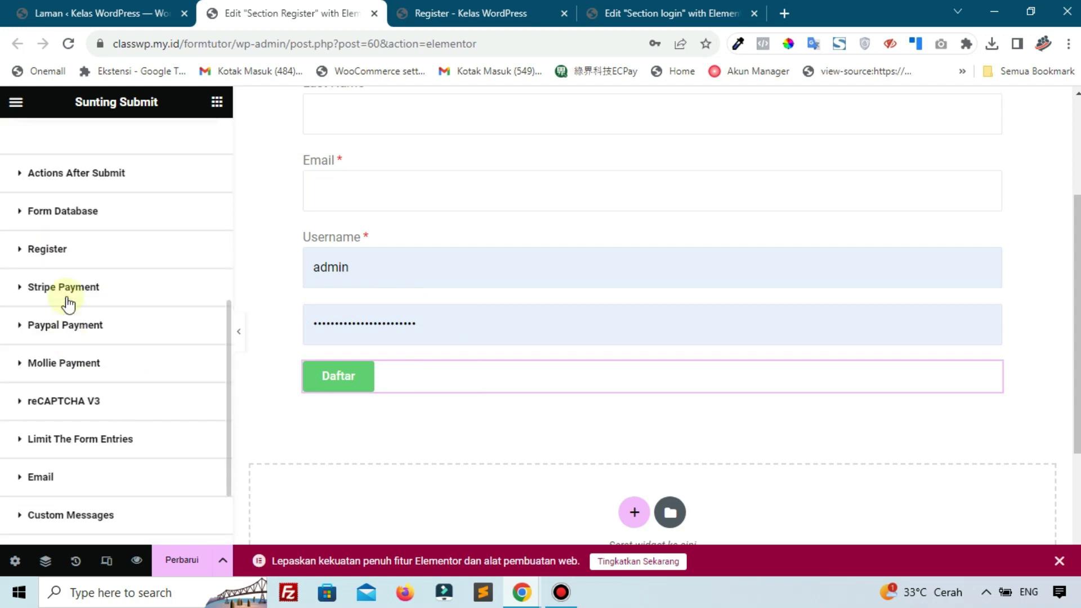
{"action": "left_click", "coordinate": [65, 255]}
{"action": "scroll", "coordinate": [79, 294], "scroll_direction": "down", "scroll_amount": 3}
{"action": "left_click", "coordinate": [76, 274]}
{"action": "right_click", "coordinate": [77, 275]}
{"action": "left_click", "coordinate": [125, 385]}
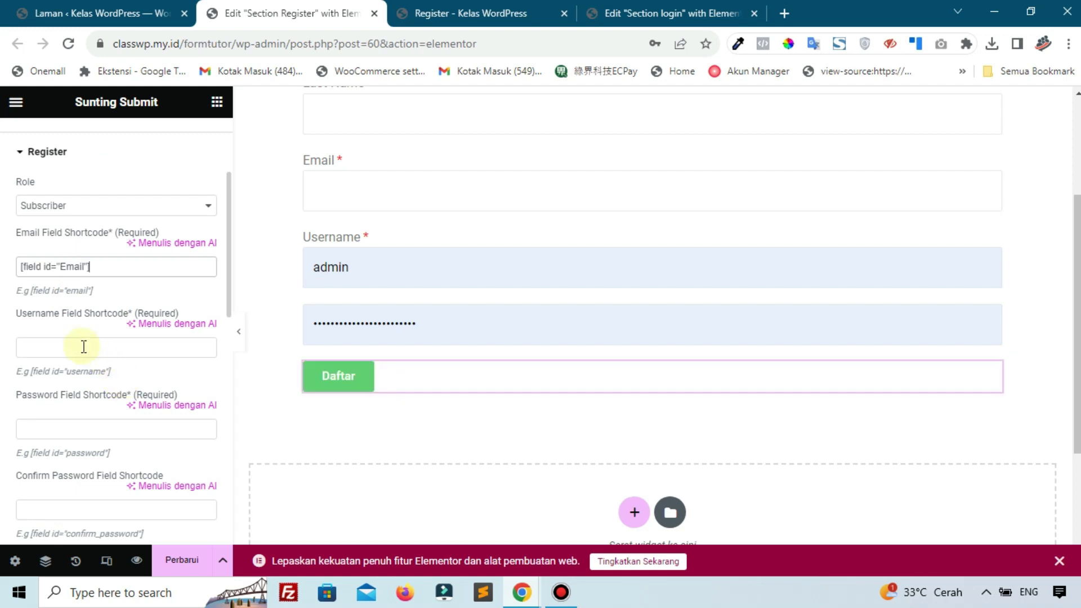
Copy [field id="Username"] from the Username field into Register's Username Field Shortcode
{"action": "scroll", "coordinate": [507, 255], "scroll_direction": "up", "scroll_amount": 1}
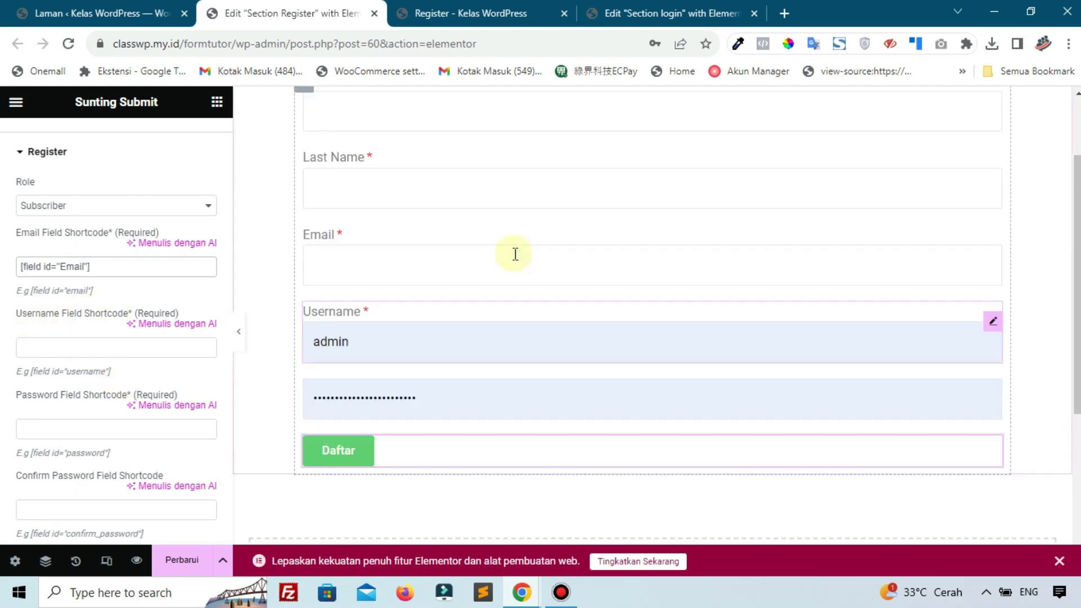
{"action": "scroll", "coordinate": [450, 251], "scroll_direction": "up", "scroll_amount": 1}
{"action": "scroll", "coordinate": [383, 264], "scroll_direction": "down", "scroll_amount": 2}
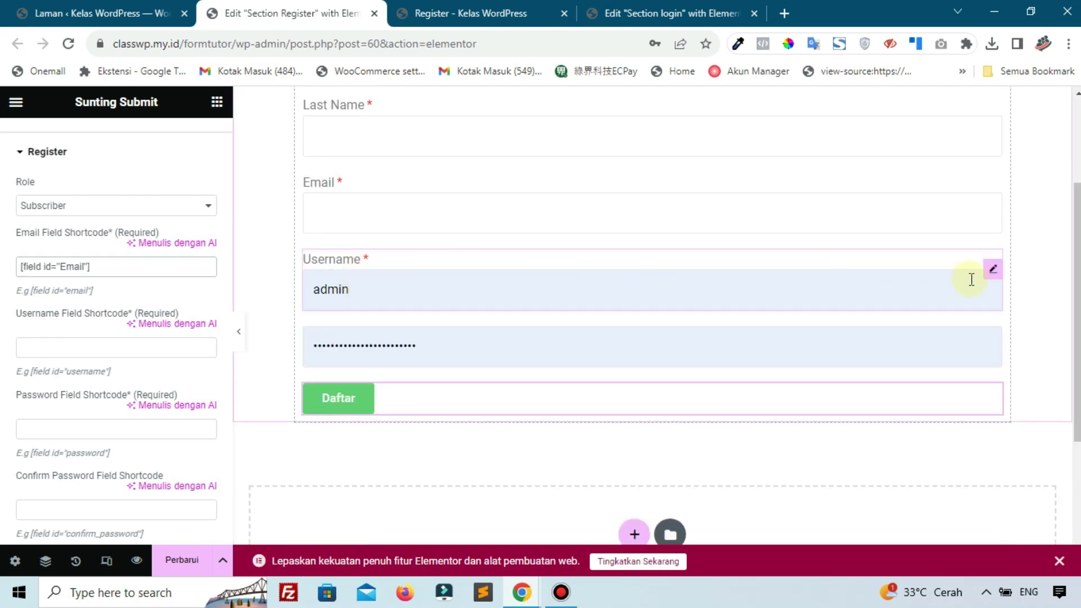
{"action": "left_click", "coordinate": [994, 272]}
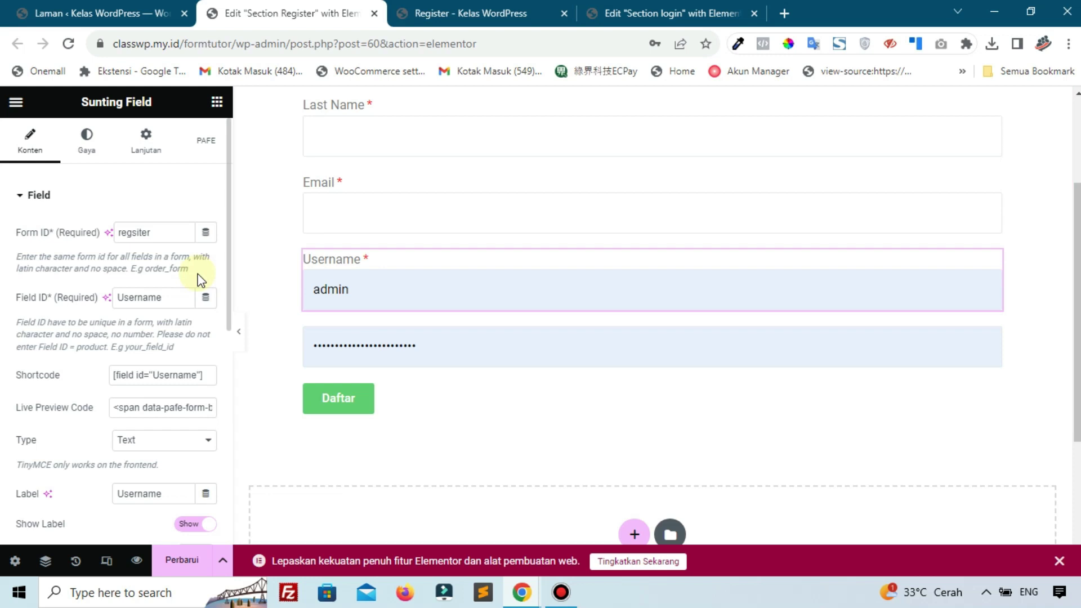
{"action": "left_click_drag", "start_coordinate": [202, 374], "coordinate": [9, 370]}
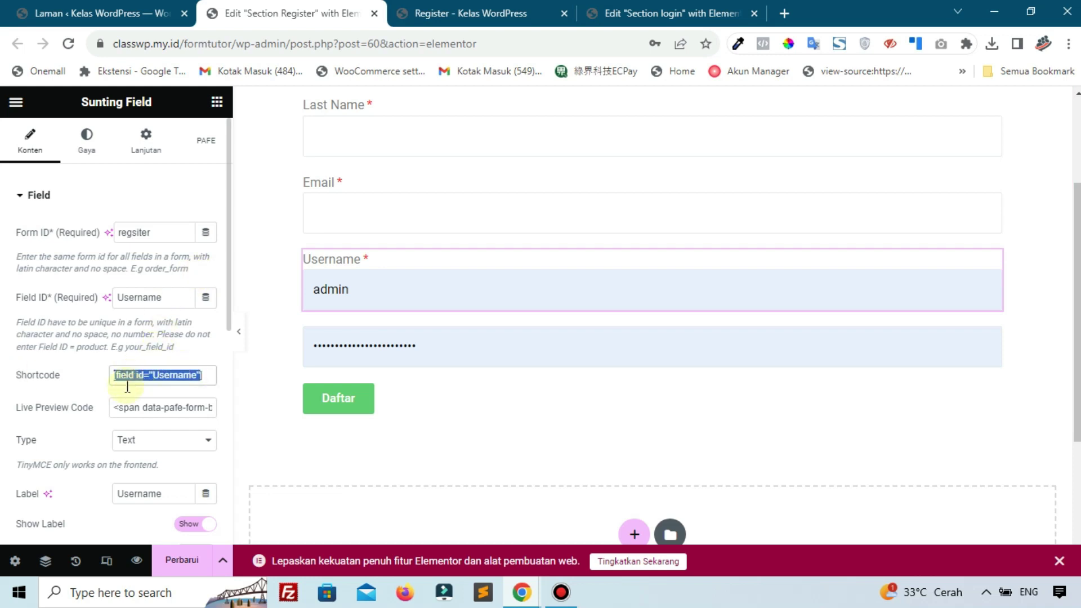
{"action": "left_click", "coordinate": [442, 398]}
{"action": "scroll", "coordinate": [126, 367], "scroll_direction": "down", "scroll_amount": 5}
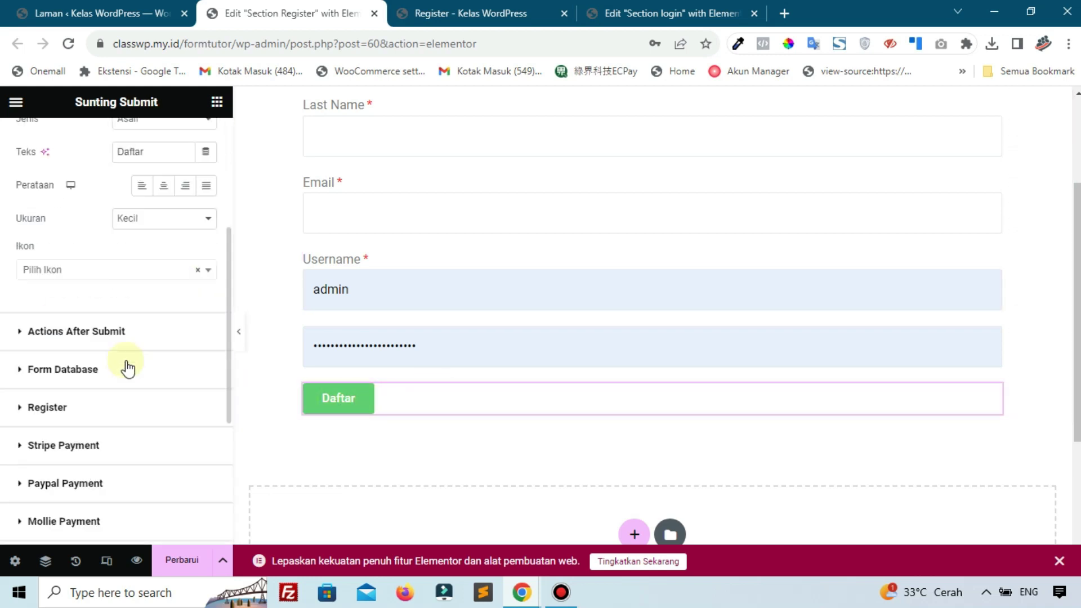
{"action": "left_click", "coordinate": [62, 336]}
{"action": "scroll", "coordinate": [62, 337], "scroll_direction": "down", "scroll_amount": 4}
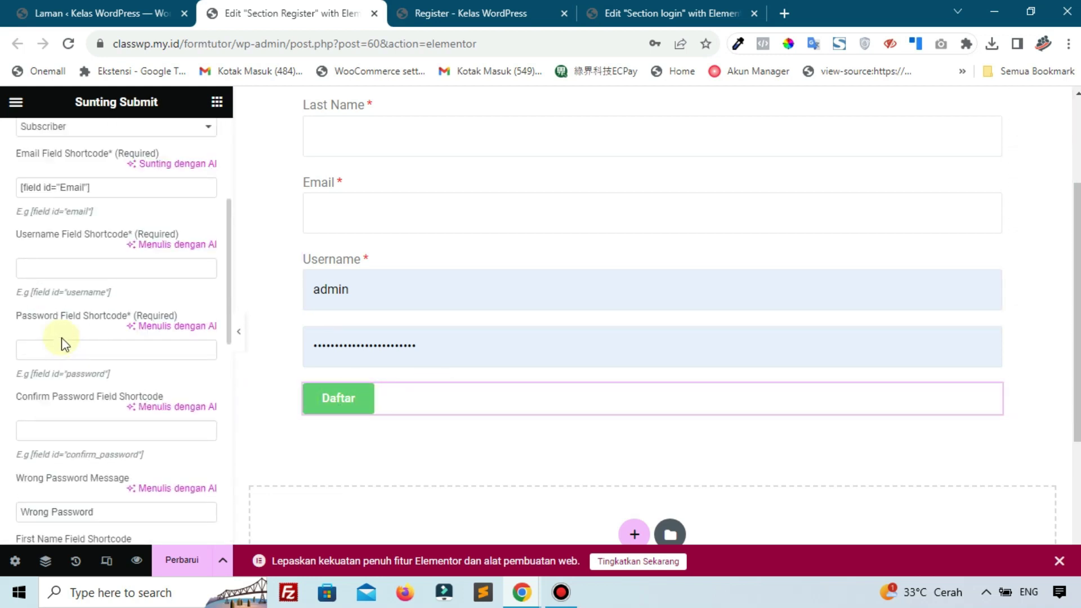
{"action": "left_click", "coordinate": [74, 267]}
{"action": "key", "text": "ctrl+v"}
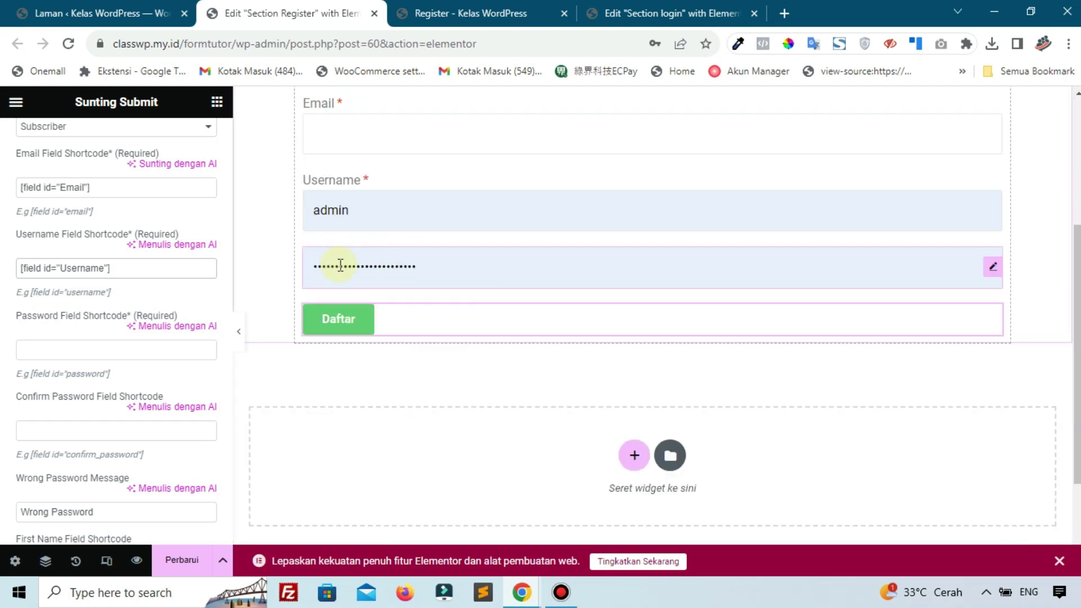
Label the Password field 'Password' and select its [field id="Password"] shortcode
{"action": "left_click", "coordinate": [994, 274]}
{"action": "scroll", "coordinate": [154, 423], "scroll_direction": "down", "scroll_amount": 3}
{"action": "left_click", "coordinate": [154, 395]}
{"action": "type", "text": "Passwo"}
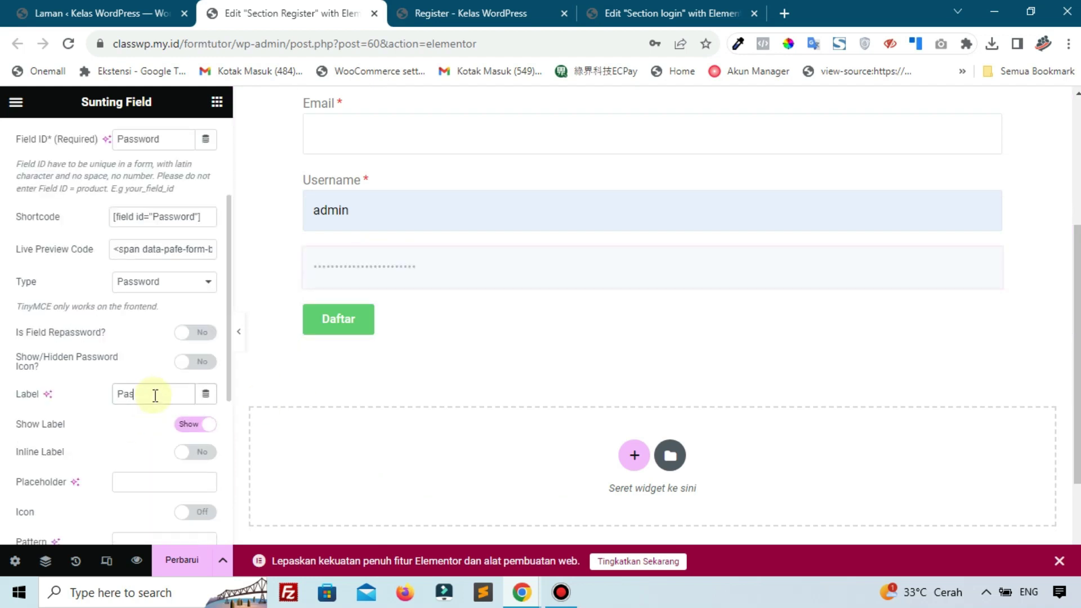
{"action": "type", "text": "rd"}
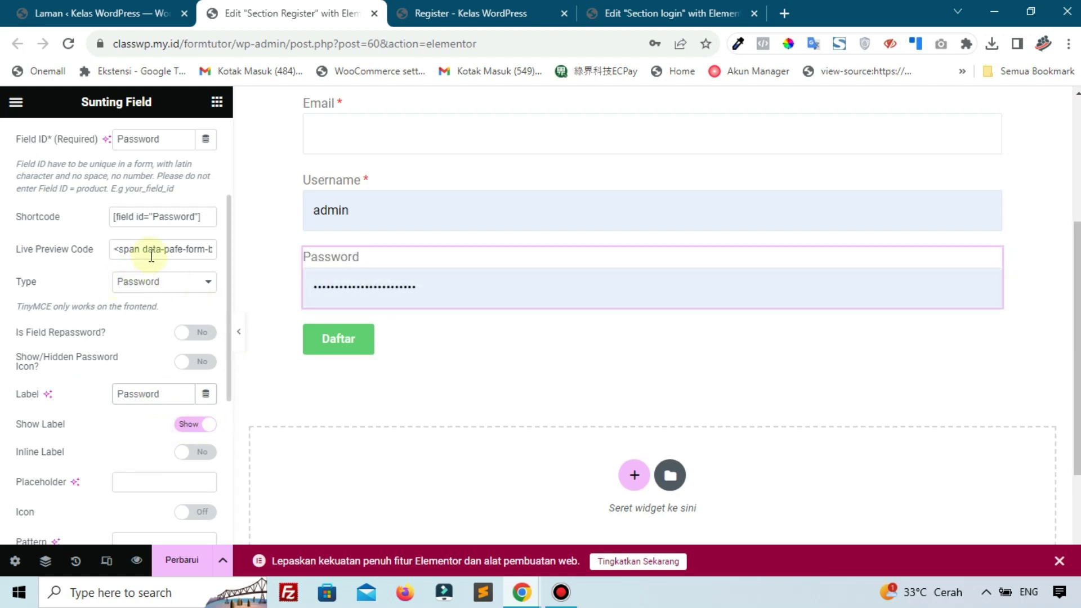
{"action": "triple_click", "coordinate": [154, 217]}
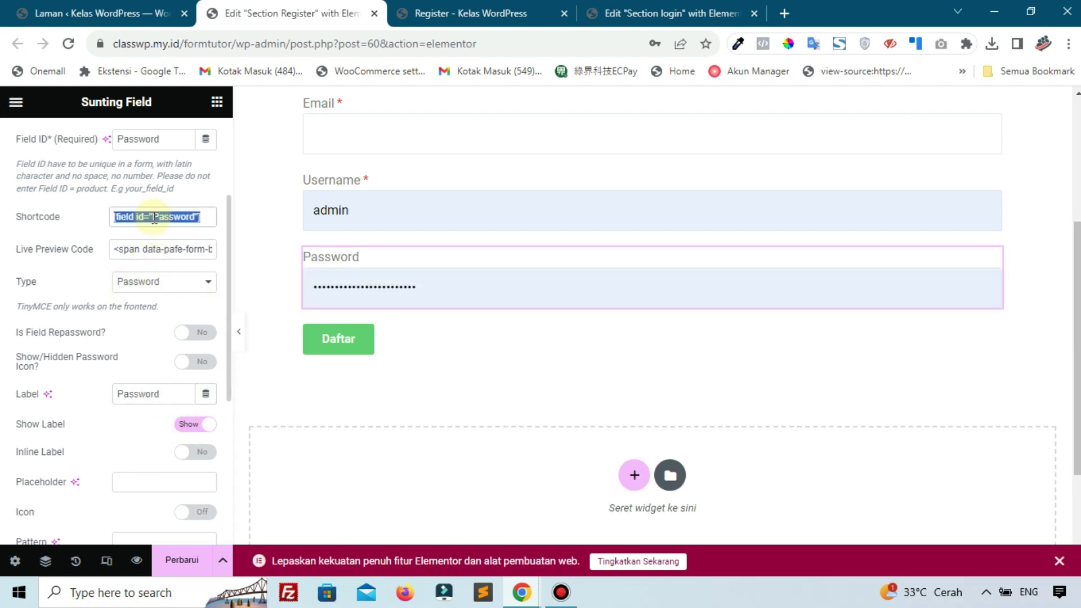
Paste [field id="Password"] into the Register action's Password Field Shortcode
{"action": "left_click", "coordinate": [431, 336]}
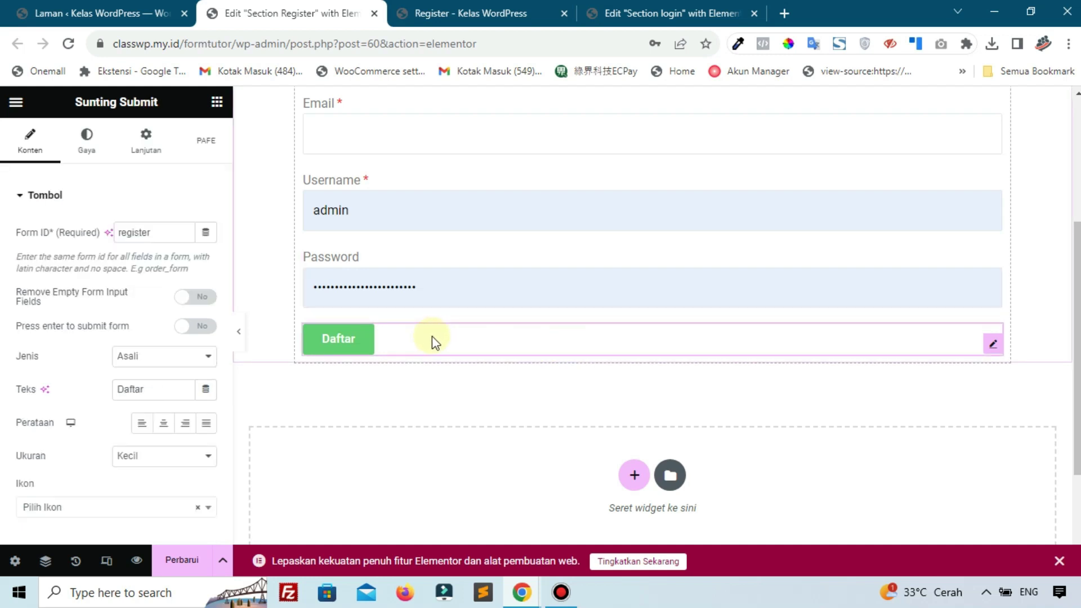
{"action": "scroll", "coordinate": [431, 336], "scroll_direction": "up", "scroll_amount": 3}
{"action": "scroll", "coordinate": [128, 341], "scroll_direction": "down", "scroll_amount": 8}
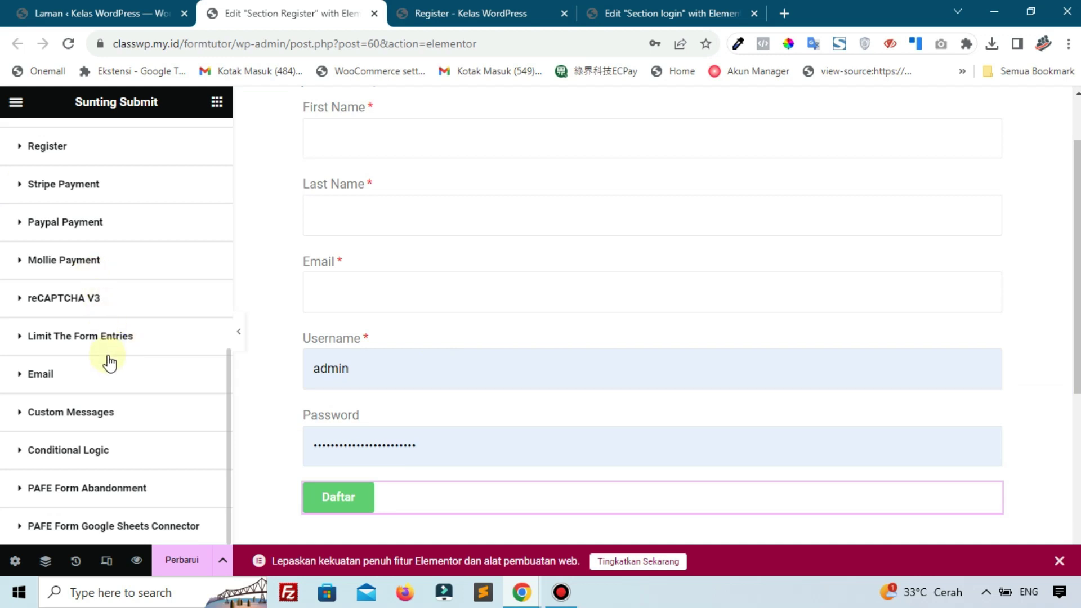
{"action": "scroll", "coordinate": [110, 363], "scroll_direction": "up", "scroll_amount": 4}
{"action": "left_click", "coordinate": [97, 386]}
{"action": "scroll", "coordinate": [99, 387], "scroll_direction": "down", "scroll_amount": 3}
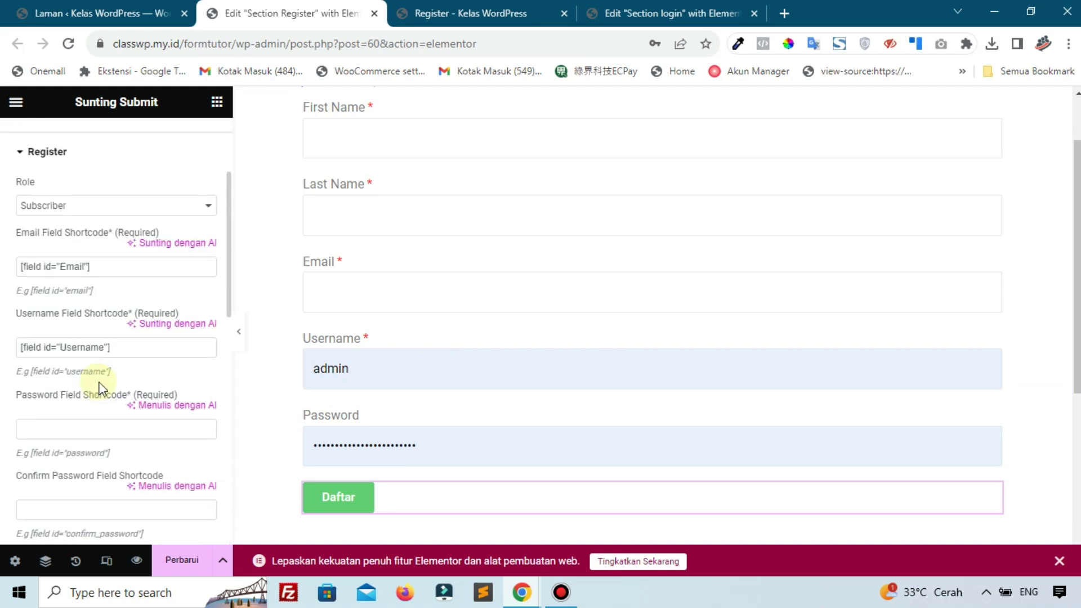
{"action": "left_click", "coordinate": [95, 430]}
{"action": "key", "text": "ctrl+v"}
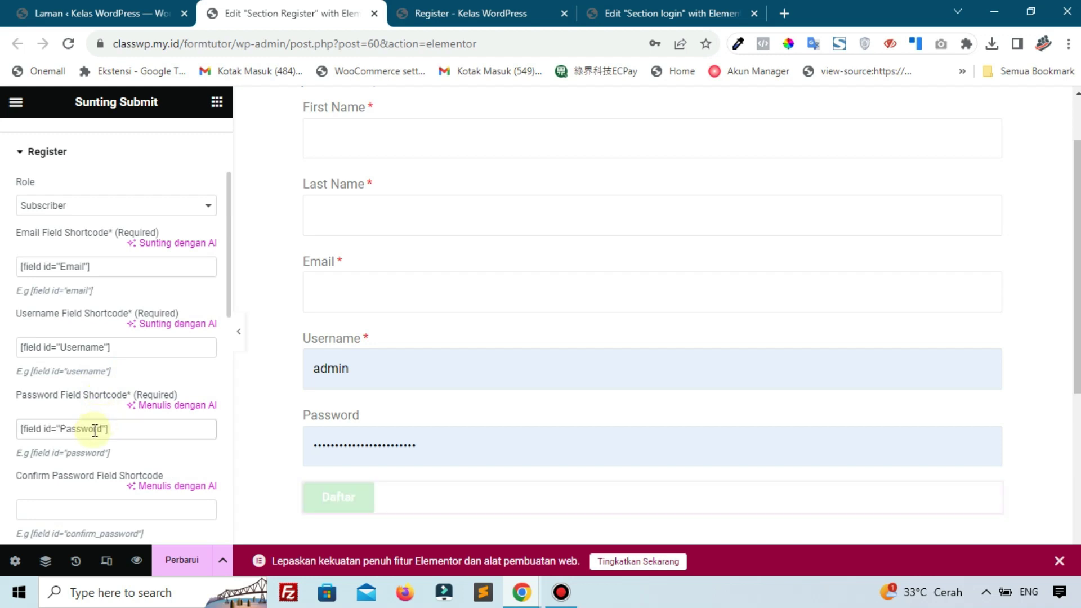
Select the Wrong Password message text in the Register settings
{"action": "scroll", "coordinate": [90, 428], "scroll_direction": "down", "scroll_amount": 1}
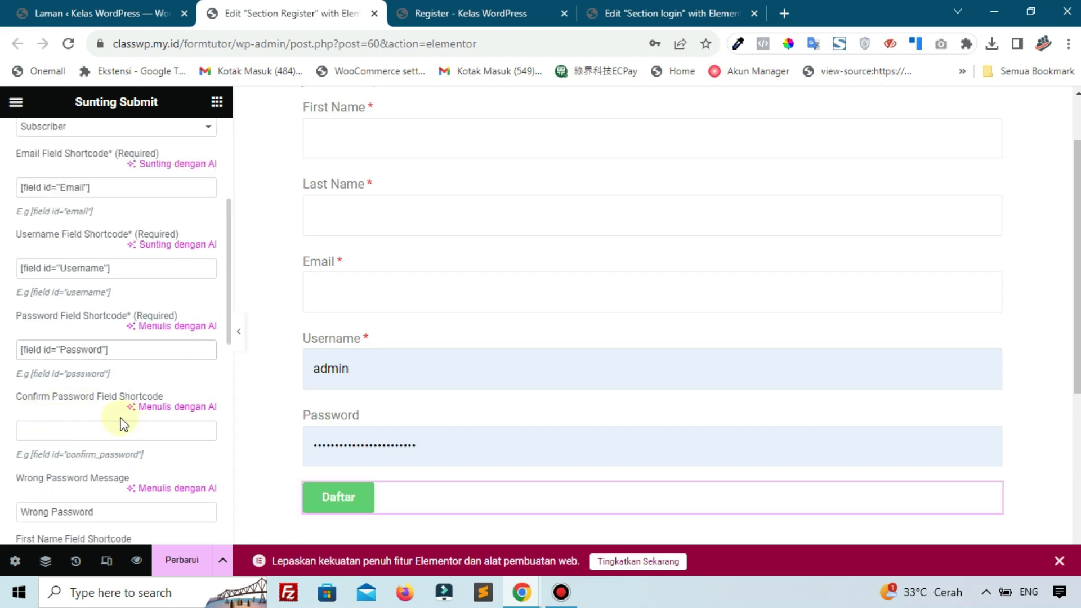
{"action": "scroll", "coordinate": [122, 423], "scroll_direction": "down", "scroll_amount": 1}
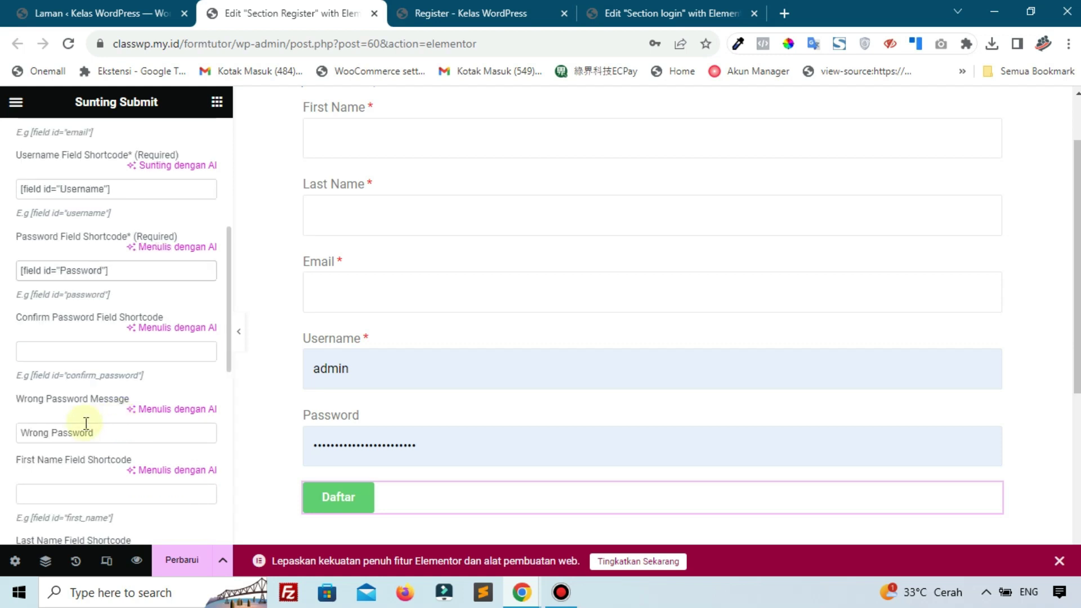
{"action": "left_click_drag", "start_coordinate": [140, 430], "coordinate": [26, 426]}
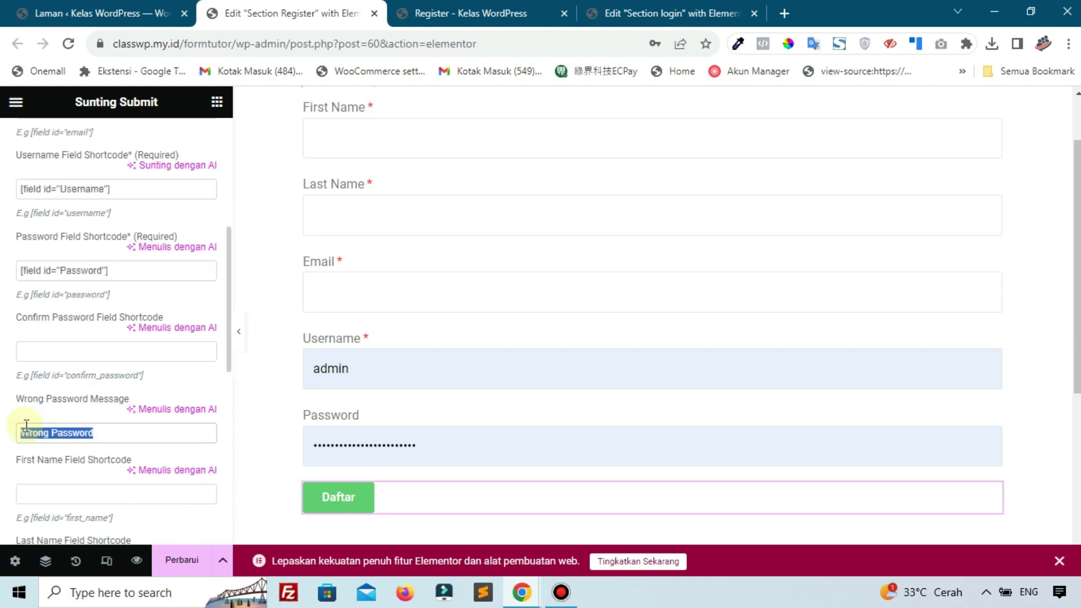
{"action": "scroll", "coordinate": [27, 429], "scroll_direction": "down", "scroll_amount": 1}
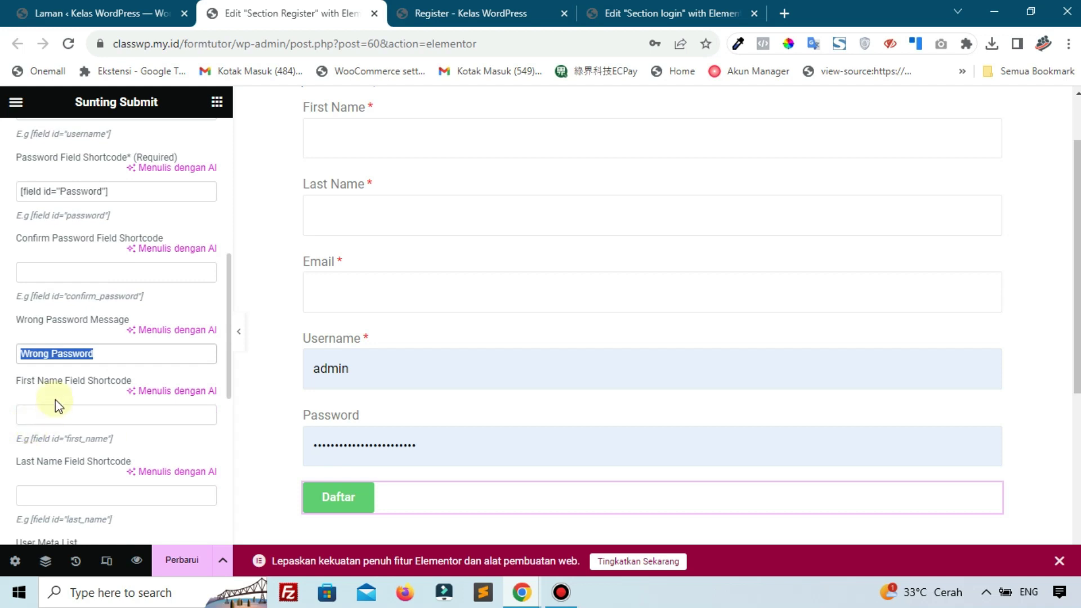
{"action": "scroll", "coordinate": [299, 324], "scroll_direction": "up", "scroll_amount": 3}
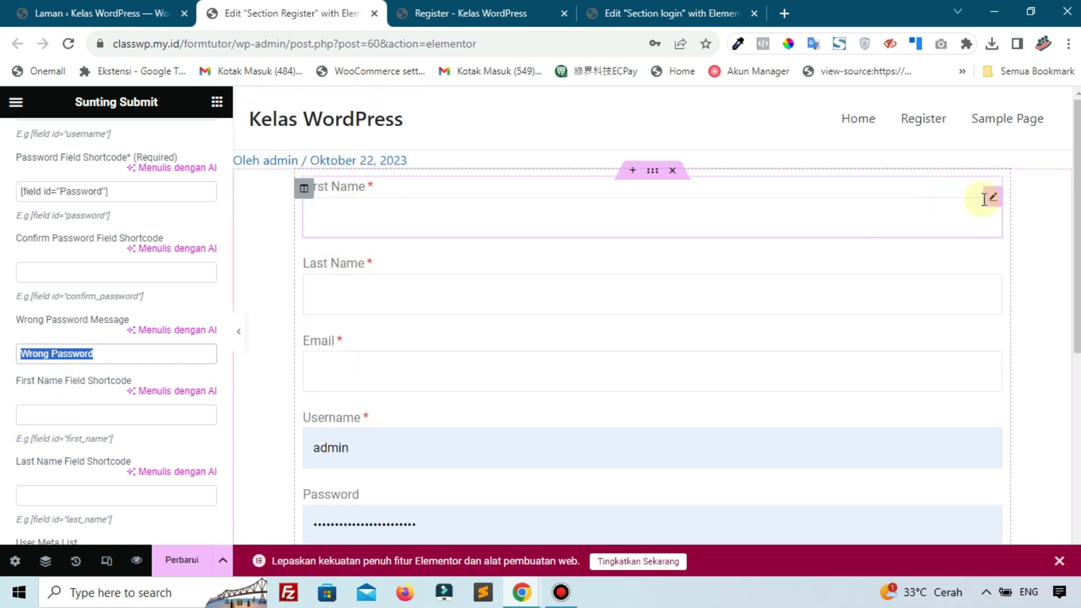
Paste the First Name field's [field id="First Name"] shortcode into Register's First Name Field Shortcode
{"action": "left_click", "coordinate": [993, 199]}
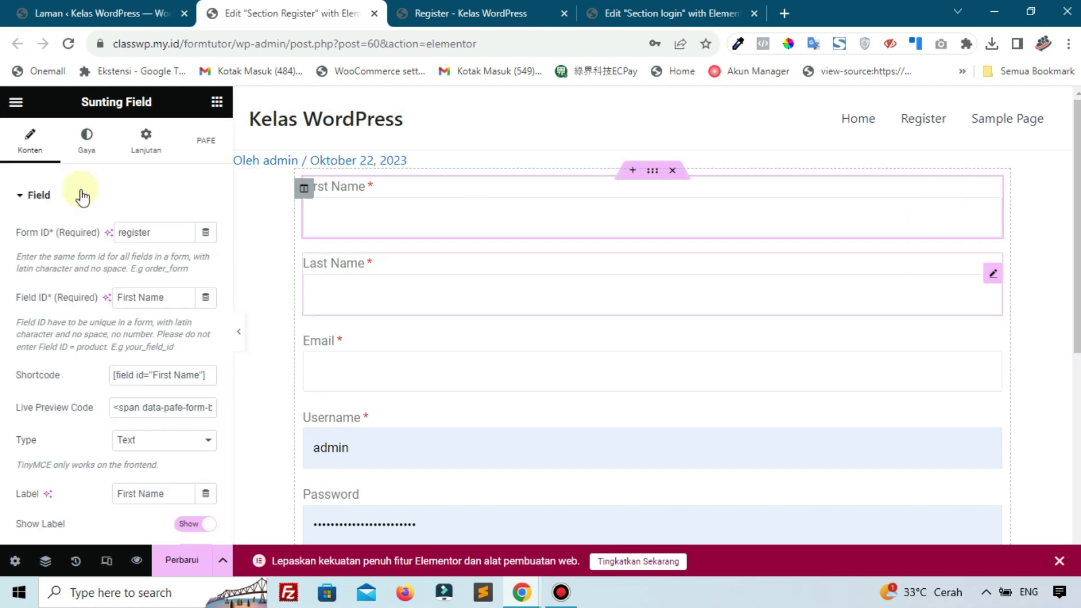
{"action": "left_click", "coordinate": [150, 376]}
{"action": "key", "text": "ctrl+c"}
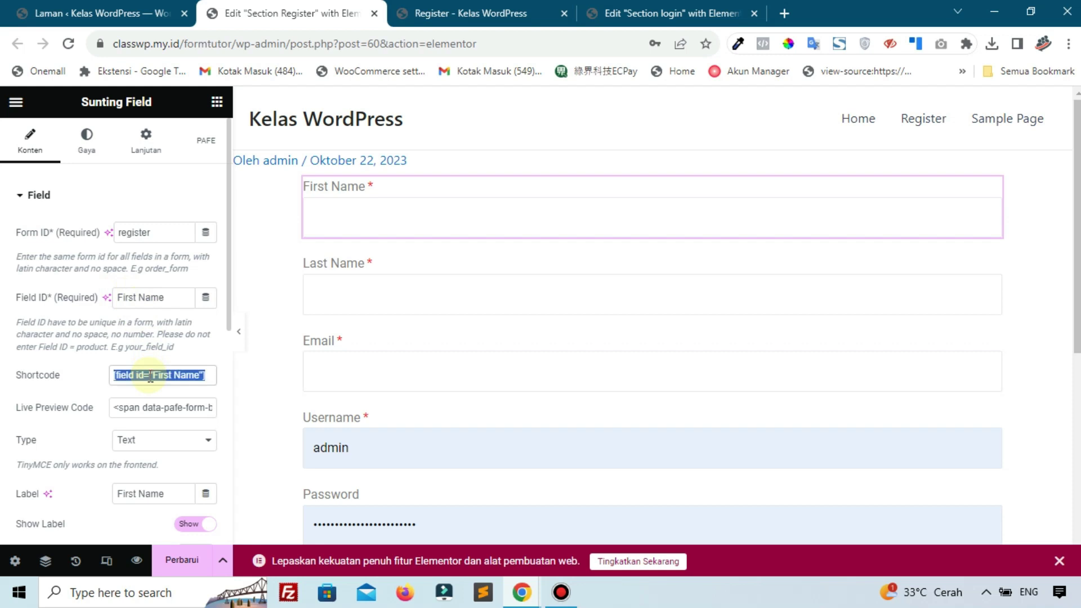
{"action": "scroll", "coordinate": [150, 376], "scroll_direction": "down", "scroll_amount": 5}
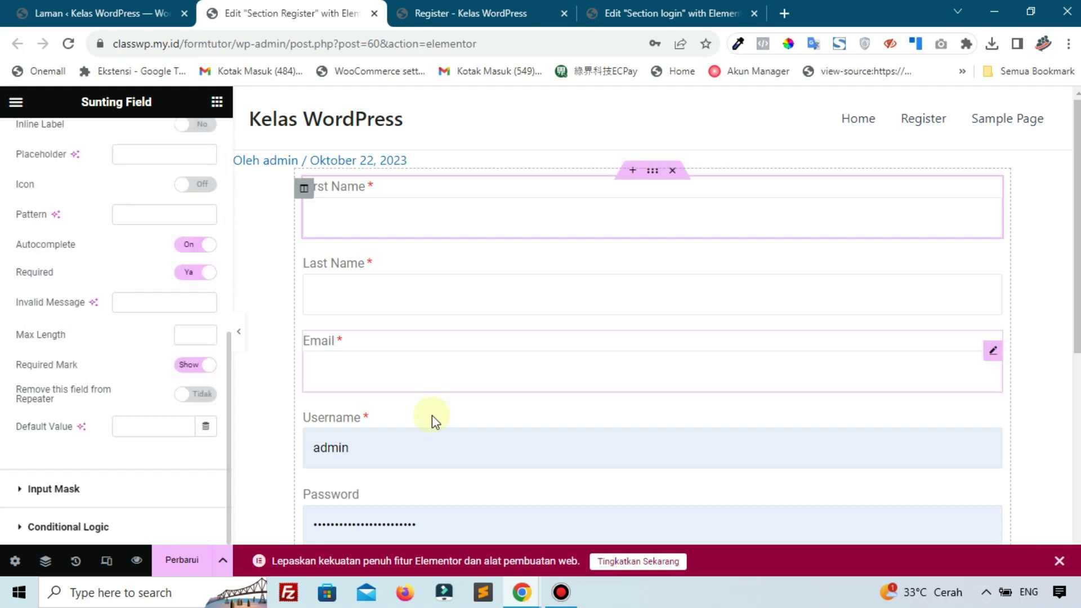
{"action": "scroll", "coordinate": [431, 414], "scroll_direction": "down", "scroll_amount": 7}
{"action": "left_click", "coordinate": [480, 187]}
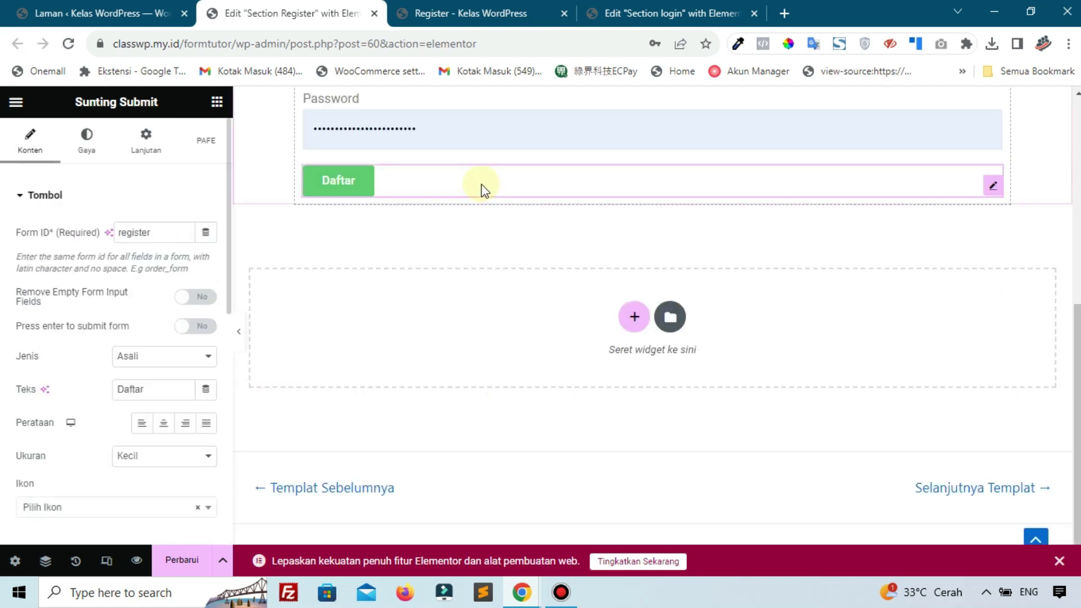
{"action": "scroll", "coordinate": [20, 356], "scroll_direction": "down", "scroll_amount": 10}
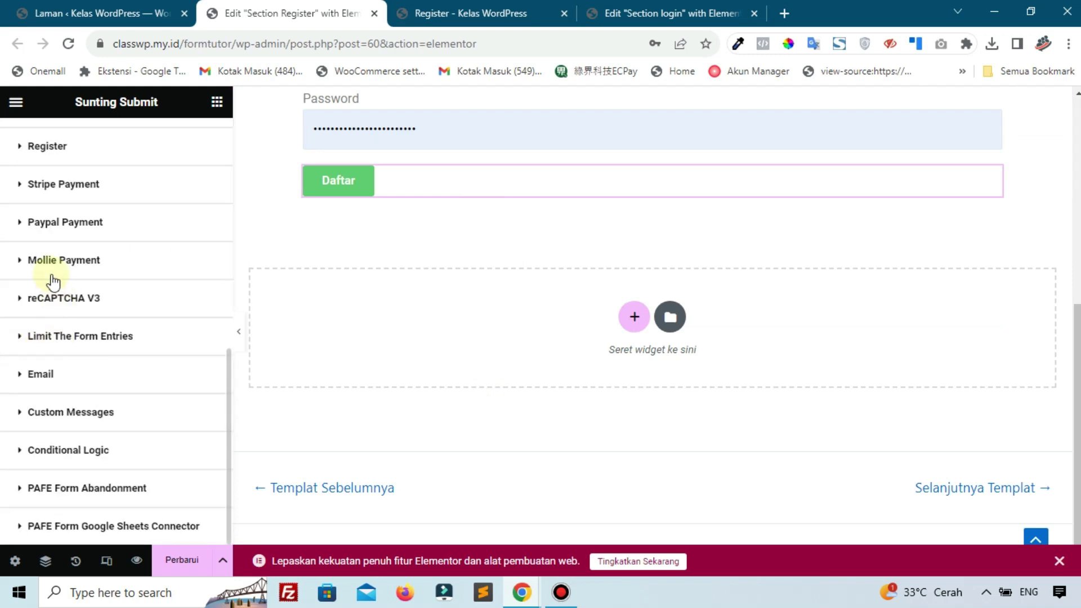
{"action": "left_click", "coordinate": [64, 154]}
{"action": "scroll", "coordinate": [91, 381], "scroll_direction": "down", "scroll_amount": 5}
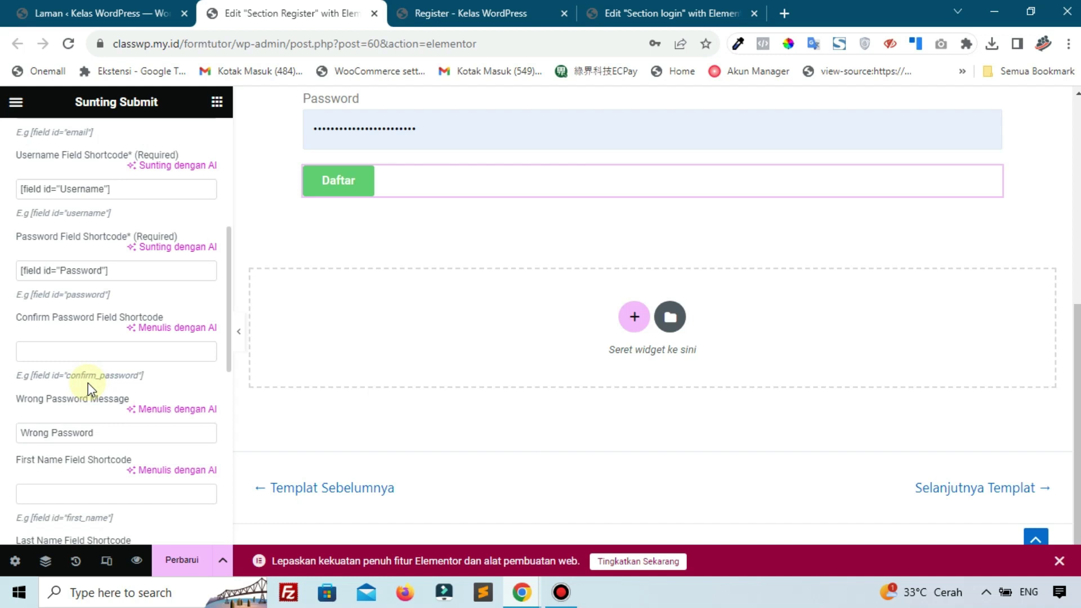
{"action": "scroll", "coordinate": [84, 438], "scroll_direction": "down", "scroll_amount": 3}
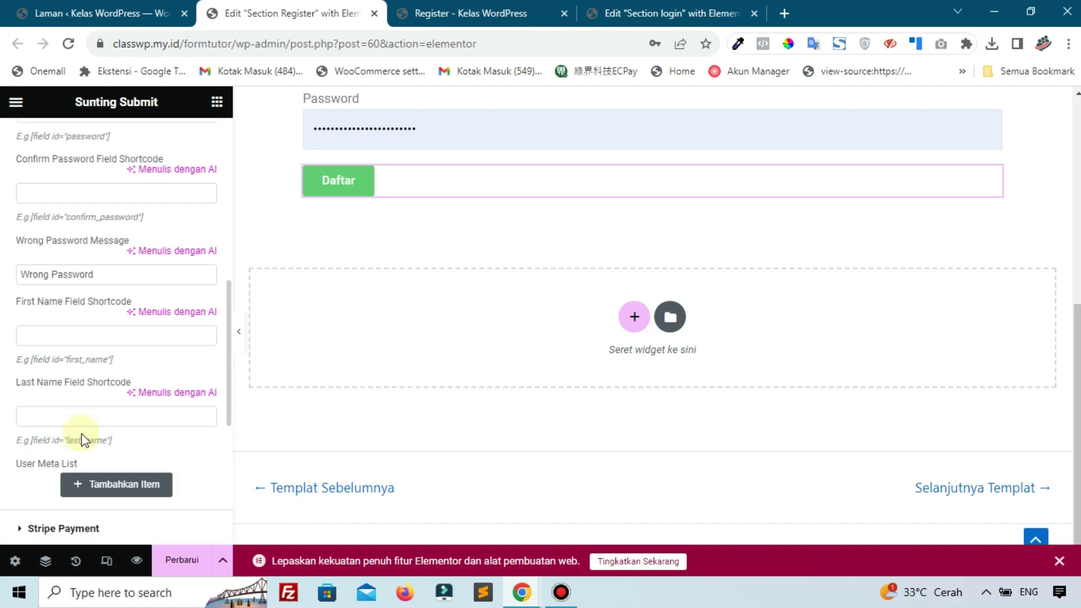
{"action": "left_click", "coordinate": [72, 337]}
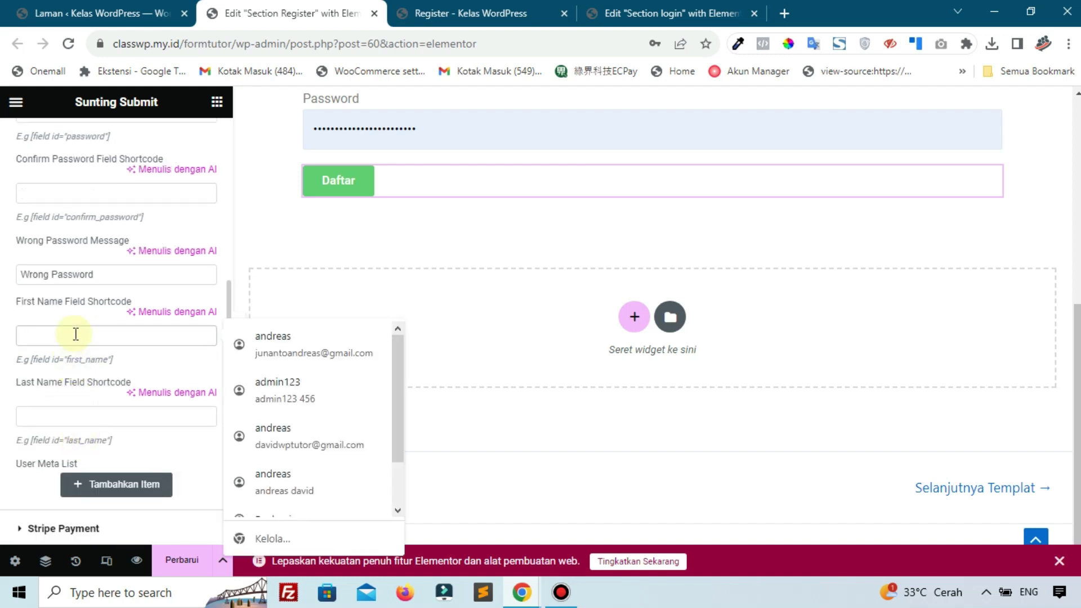
{"action": "key", "text": "ctrl+v"}
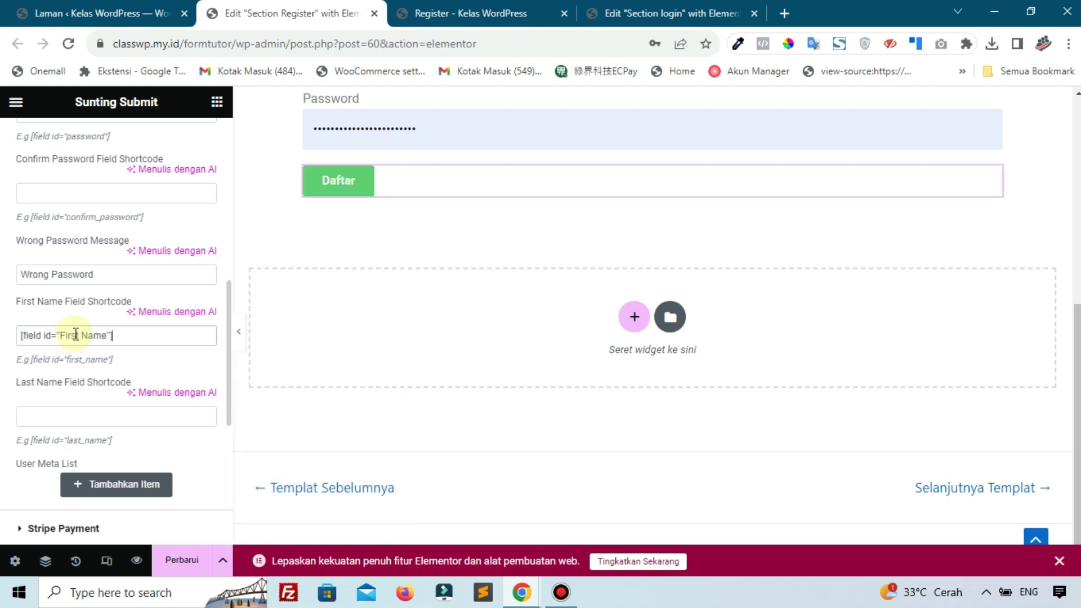
{"action": "scroll", "coordinate": [544, 286], "scroll_direction": "up", "scroll_amount": 7}
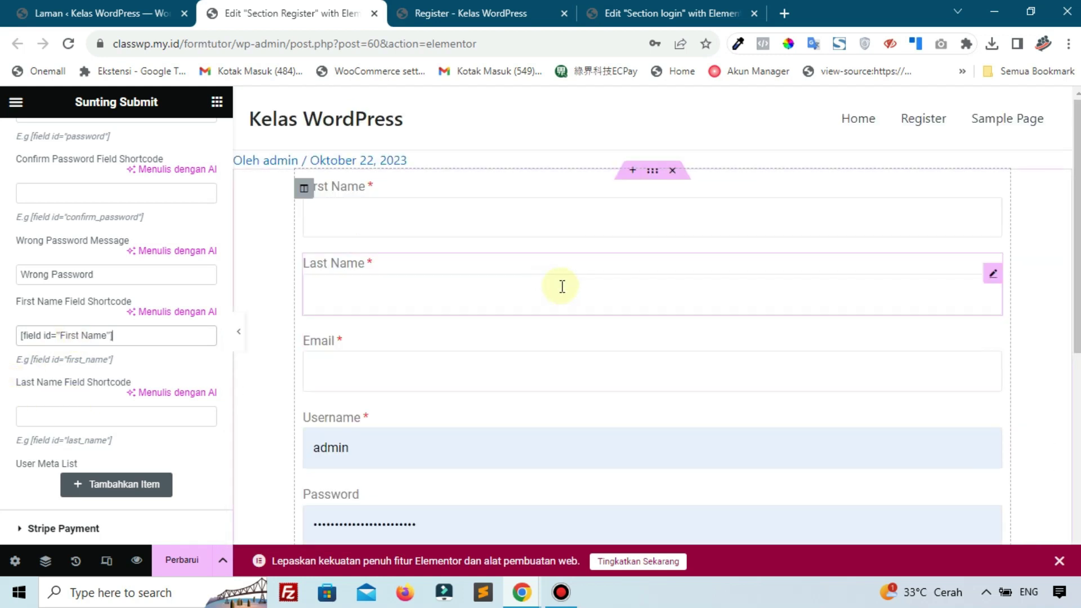
Paste the Last Name field's [field id="Last Name"] shortcode into Register's Last Name Field Shortcode
{"action": "left_click", "coordinate": [993, 276]}
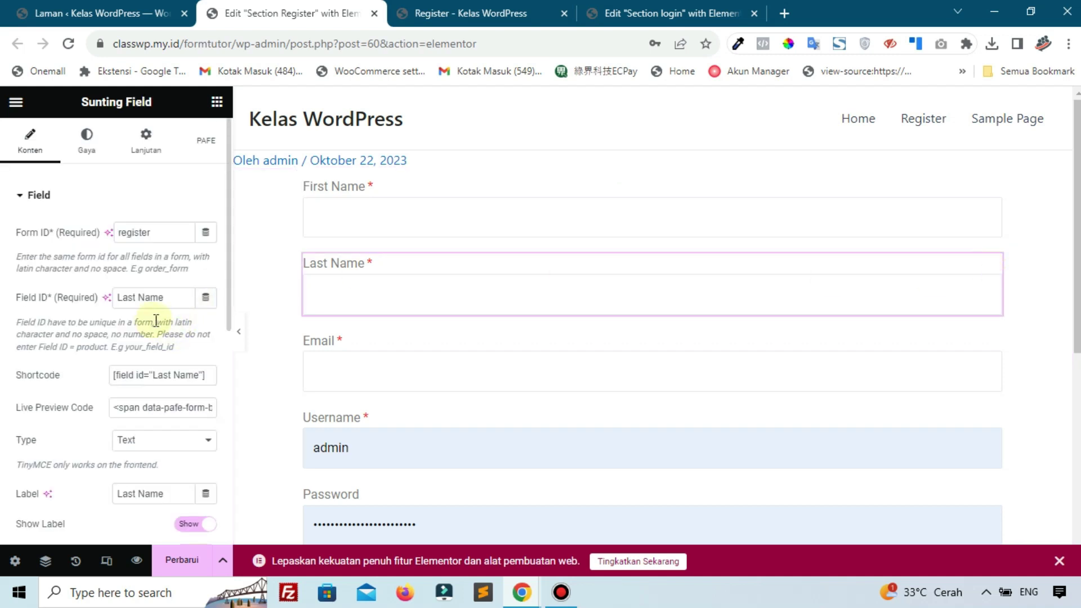
{"action": "left_click", "coordinate": [185, 381]}
{"action": "key", "text": "ctrl+c"}
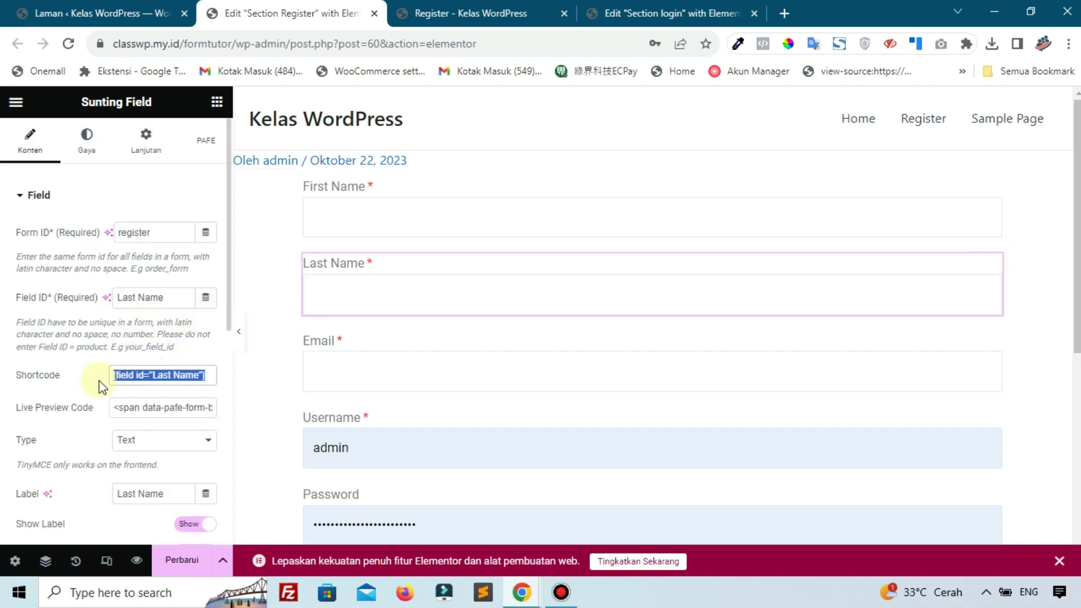
{"action": "scroll", "coordinate": [9, 389], "scroll_direction": "down", "scroll_amount": 7}
{"action": "scroll", "coordinate": [11, 387], "scroll_direction": "down", "scroll_amount": 1}
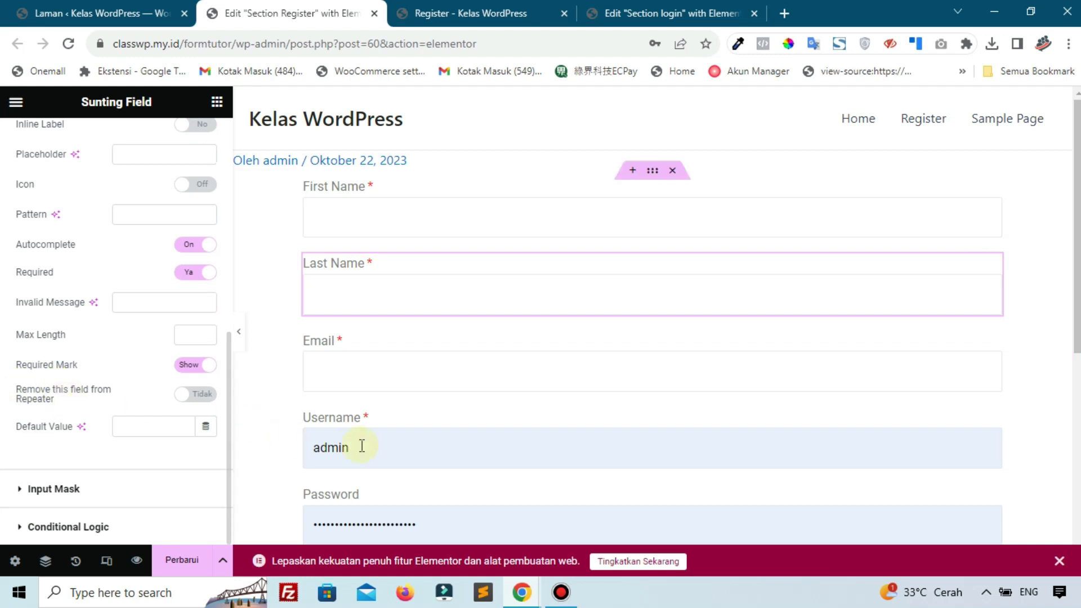
{"action": "scroll", "coordinate": [459, 304], "scroll_direction": "down", "scroll_amount": 6}
{"action": "left_click", "coordinate": [417, 183]}
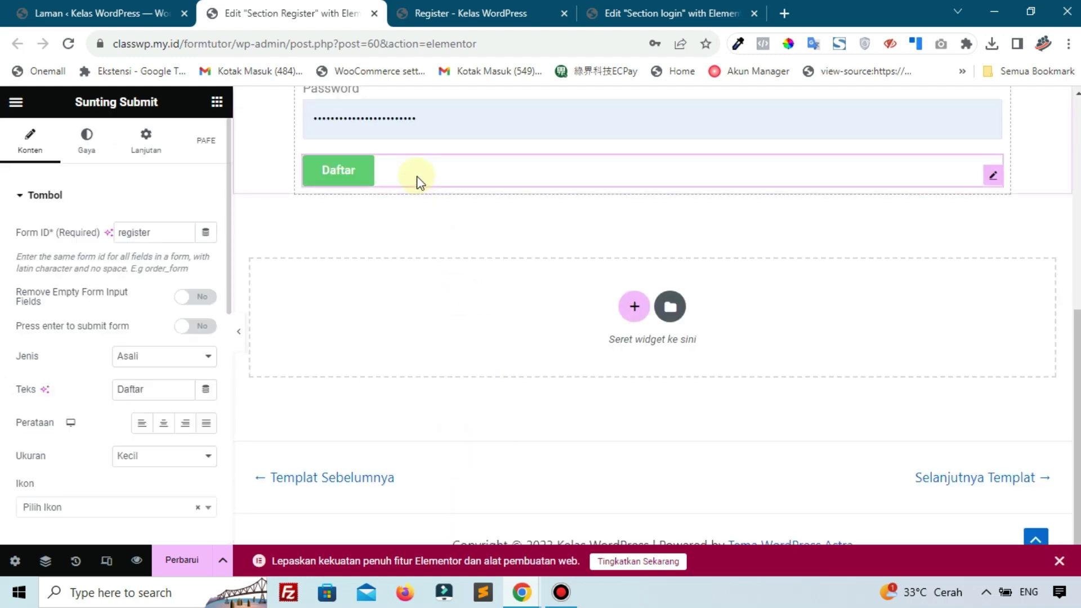
{"action": "scroll", "coordinate": [31, 380], "scroll_direction": "down", "scroll_amount": 8}
{"action": "left_click", "coordinate": [50, 251]}
{"action": "scroll", "coordinate": [50, 395], "scroll_direction": "down", "scroll_amount": 5}
{"action": "scroll", "coordinate": [50, 399], "scroll_direction": "down", "scroll_amount": 5}
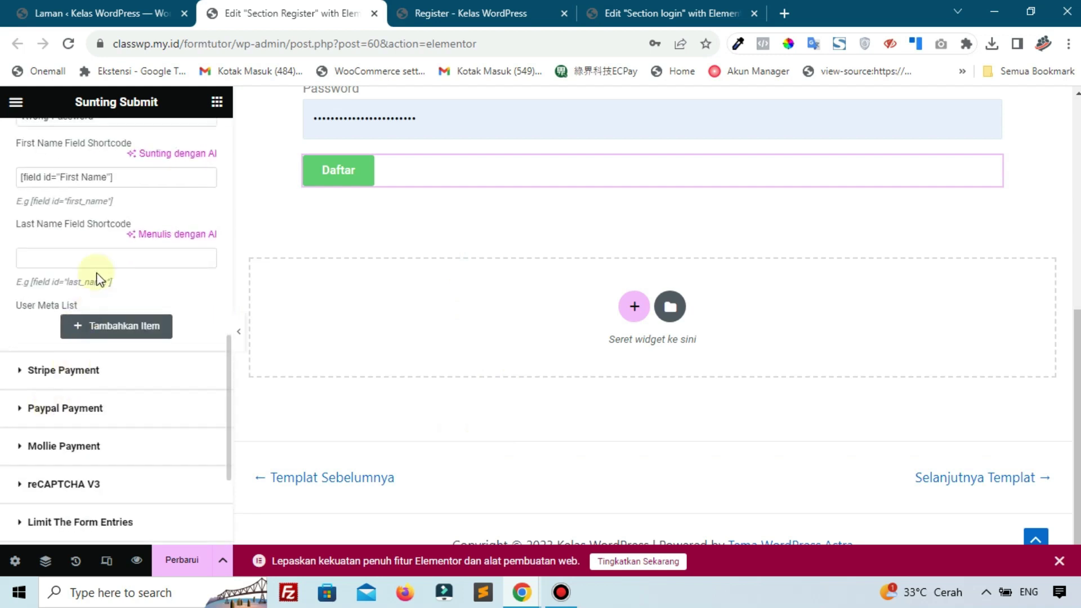
{"action": "right_click", "coordinate": [102, 258]}
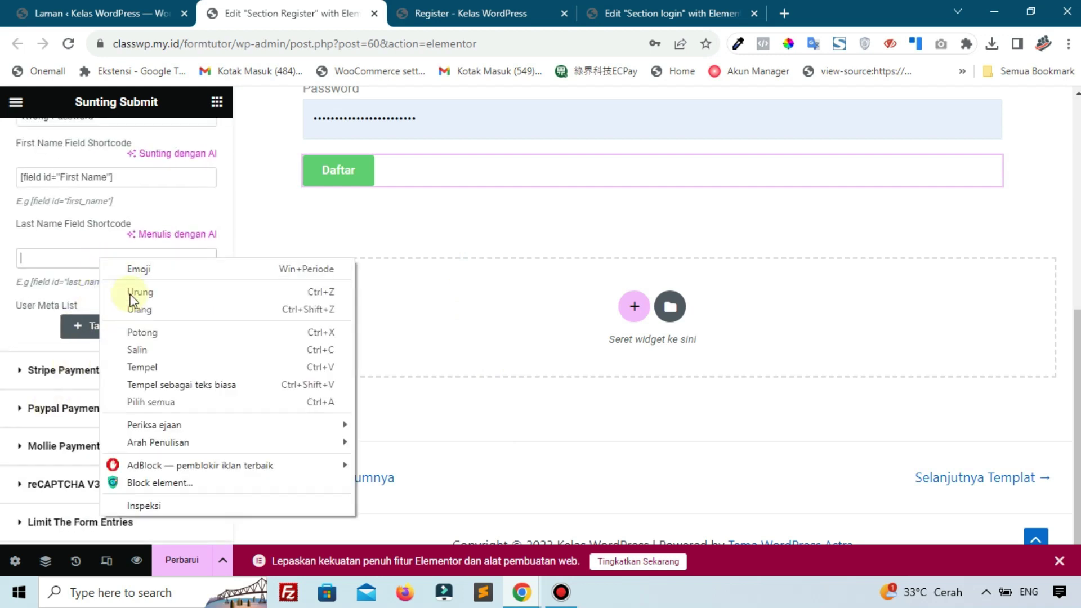
{"action": "left_click", "coordinate": [148, 369]}
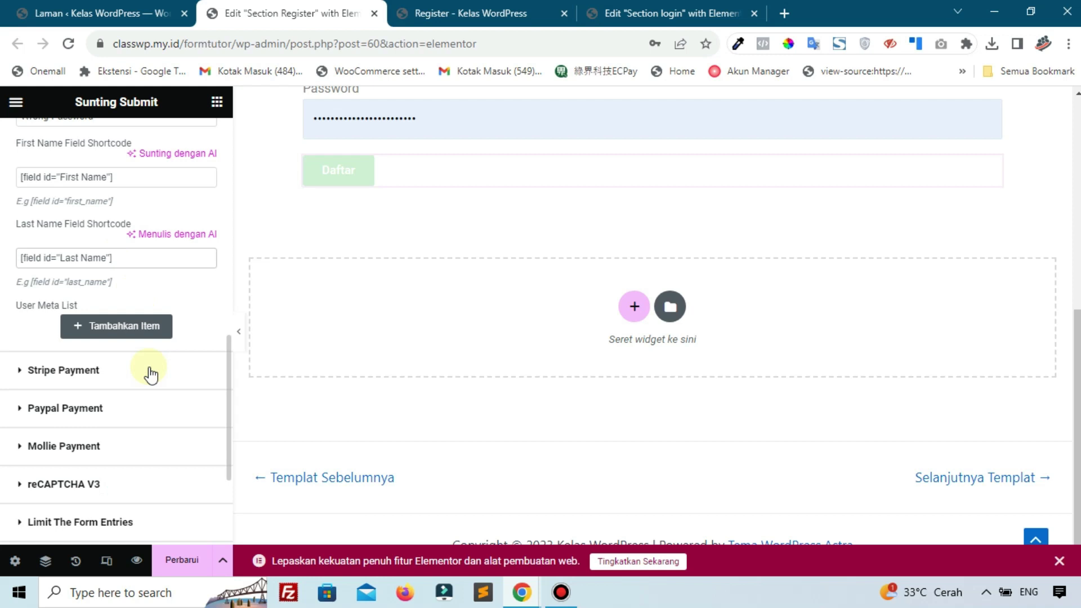
{"action": "scroll", "coordinate": [151, 374], "scroll_direction": "up", "scroll_amount": 10}
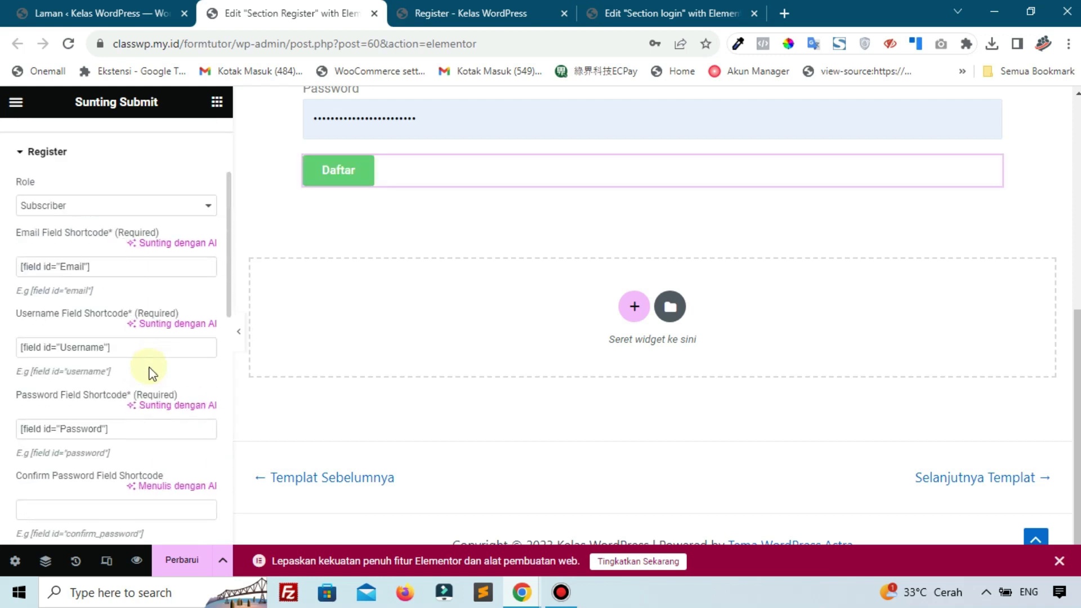
{"action": "scroll", "coordinate": [148, 373], "scroll_direction": "down", "scroll_amount": 5}
{"action": "scroll", "coordinate": [147, 373], "scroll_direction": "up", "scroll_amount": 5}
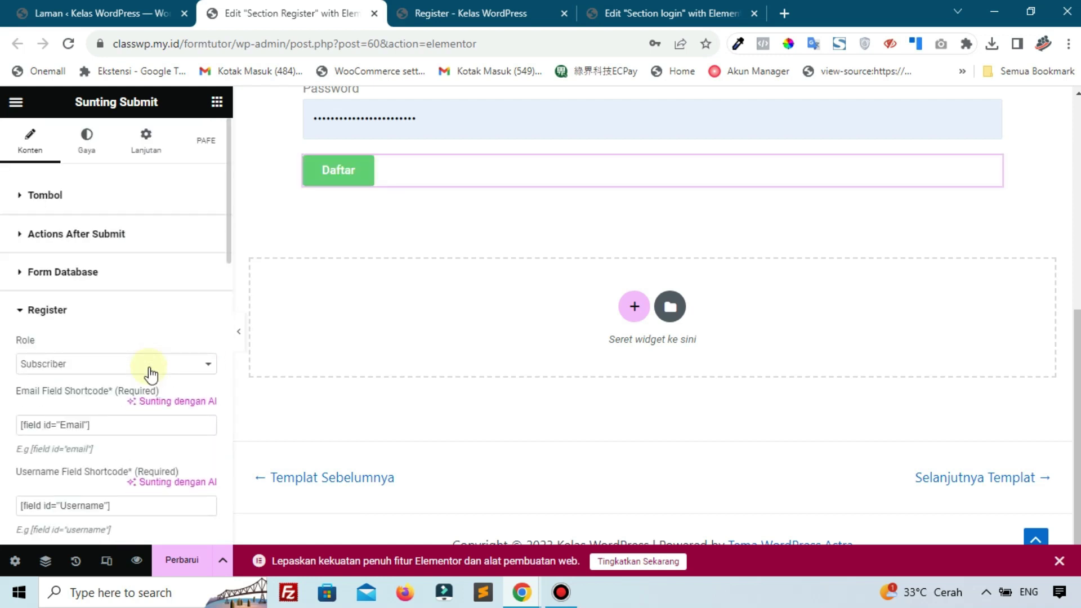
Expand the Email action's settings under Actions After Submit
{"action": "left_click", "coordinate": [112, 234]}
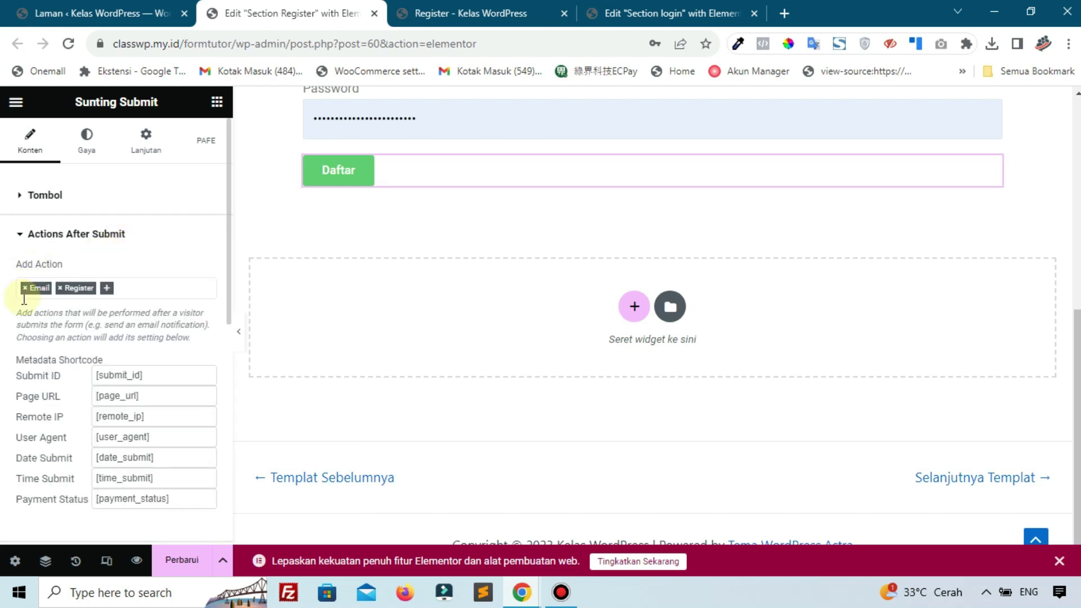
{"action": "scroll", "coordinate": [43, 327], "scroll_direction": "down", "scroll_amount": 10}
{"action": "left_click", "coordinate": [49, 373]}
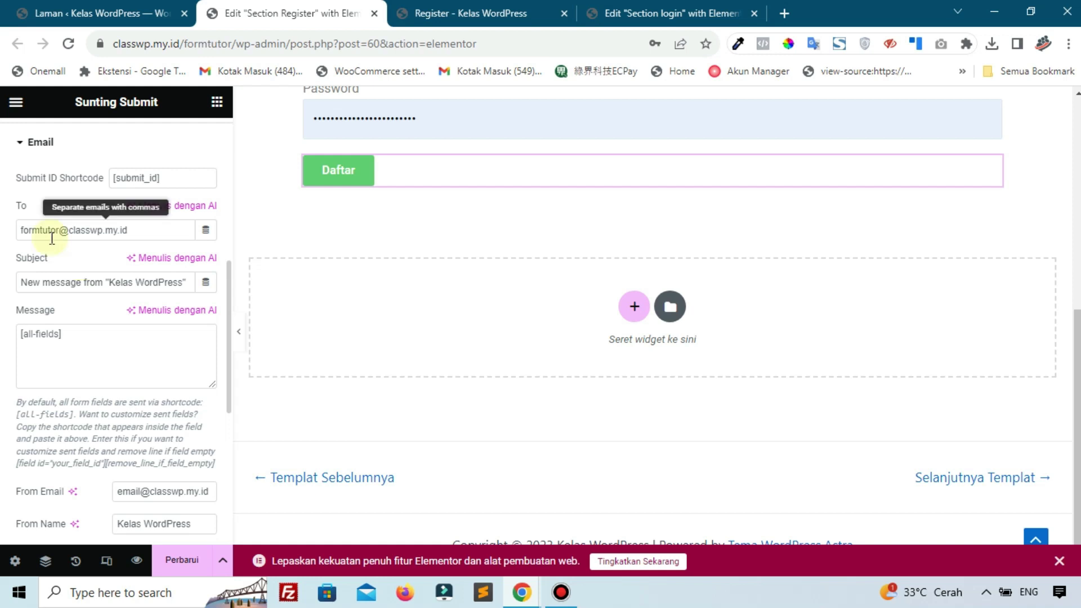
{"action": "scroll", "coordinate": [77, 245], "scroll_direction": "down", "scroll_amount": 1}
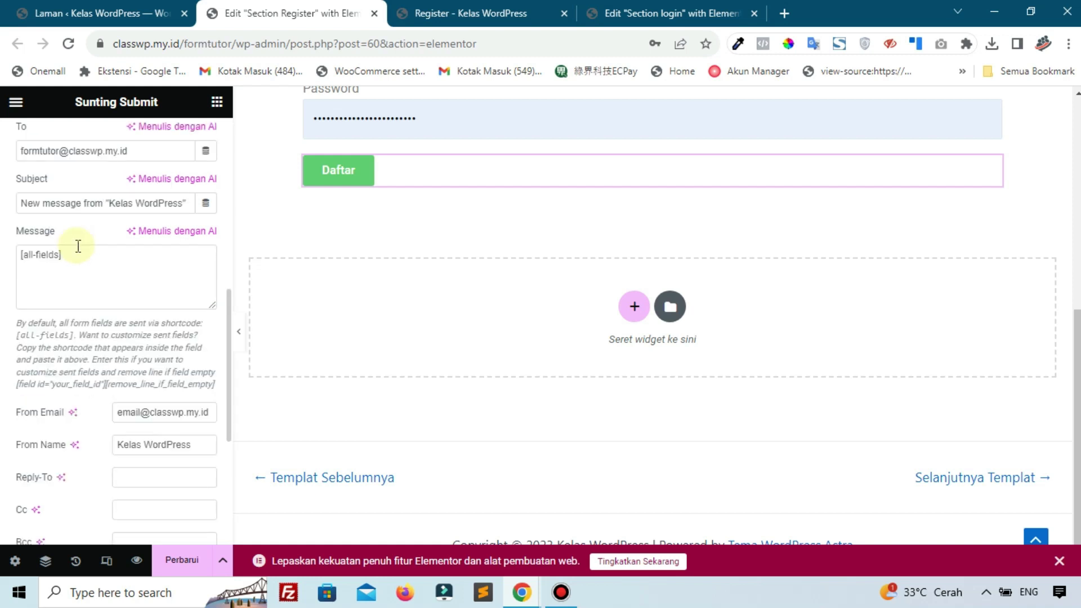
{"action": "scroll", "coordinate": [100, 341], "scroll_direction": "down", "scroll_amount": 1}
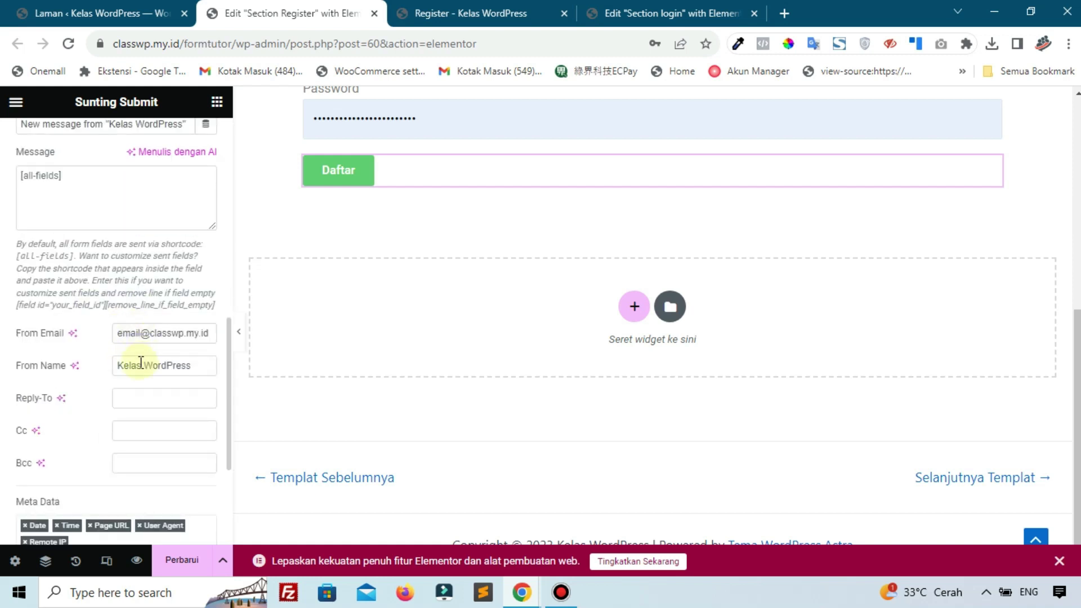
{"action": "scroll", "coordinate": [85, 390], "scroll_direction": "down", "scroll_amount": 2}
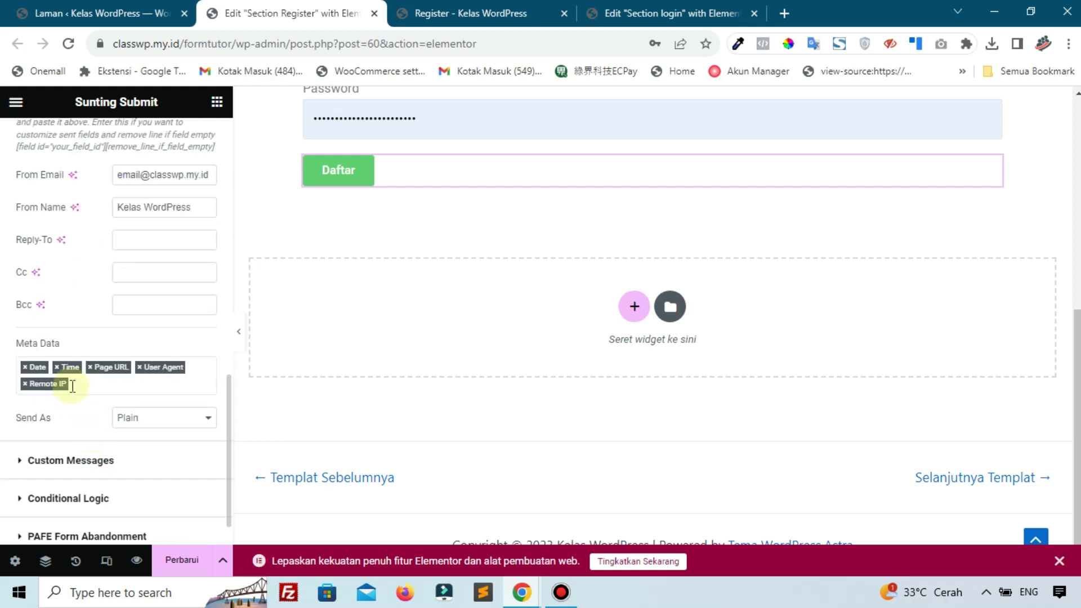
Remove Date, Time, Page URL, User Agent and Remote IP from the email's Meta Data
{"action": "left_click", "coordinate": [22, 364]}
{"action": "left_click", "coordinate": [24, 367]}
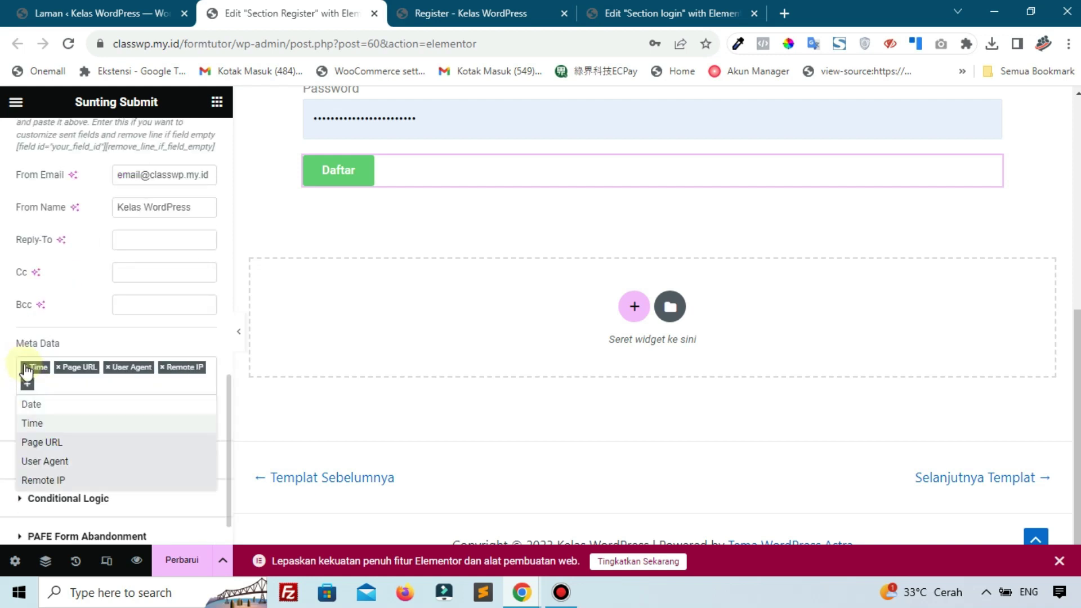
{"action": "left_click", "coordinate": [24, 367]}
{"action": "left_click", "coordinate": [24, 368]}
{"action": "left_click", "coordinate": [24, 367]}
{"action": "left_click", "coordinate": [24, 367]}
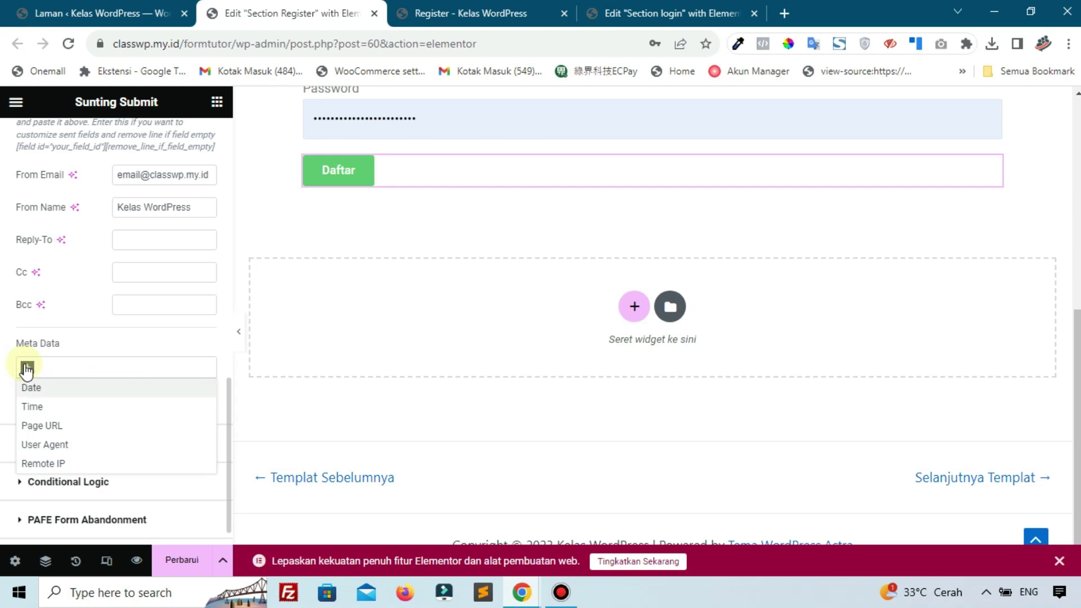
{"action": "left_click", "coordinate": [83, 349]}
{"action": "scroll", "coordinate": [79, 346], "scroll_direction": "up", "scroll_amount": 8}
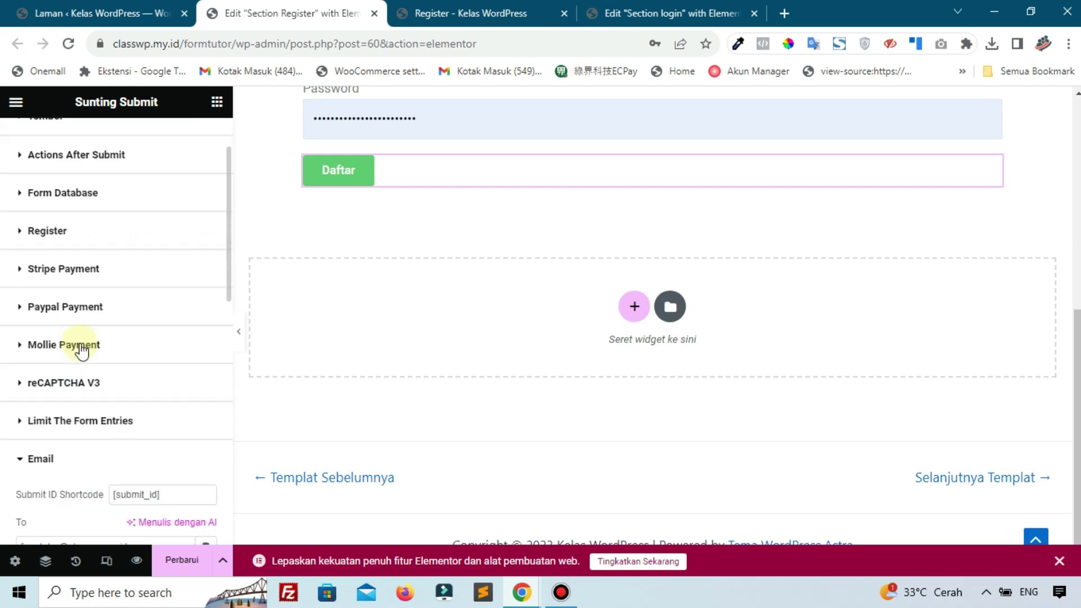
{"action": "scroll", "coordinate": [79, 321], "scroll_direction": "up", "scroll_amount": 1}
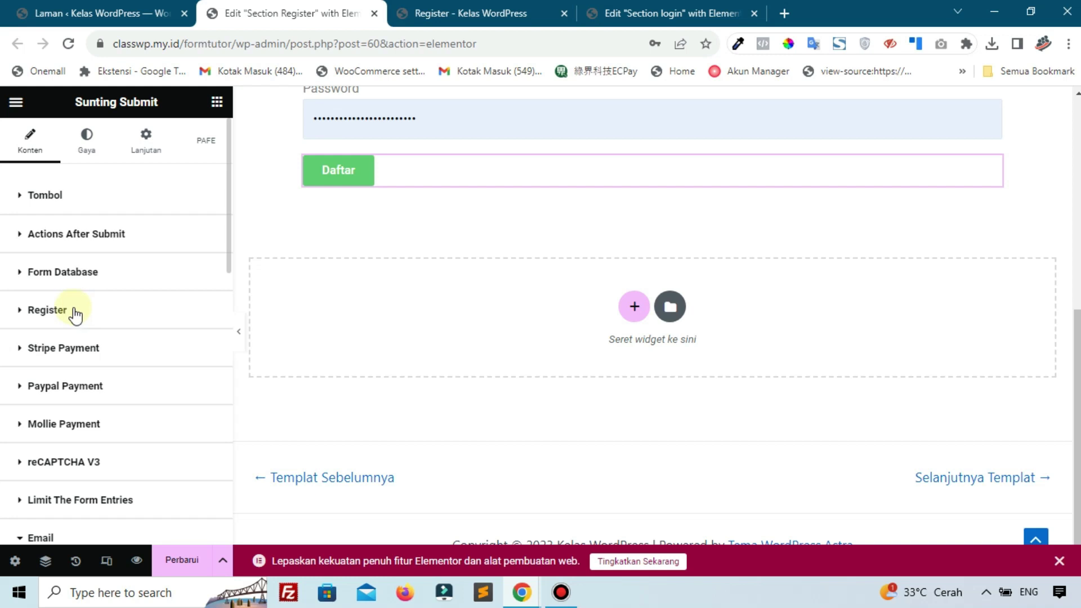
Add an Email 2 action under Actions After Submit and expand its settings
{"action": "left_click", "coordinate": [79, 262]}
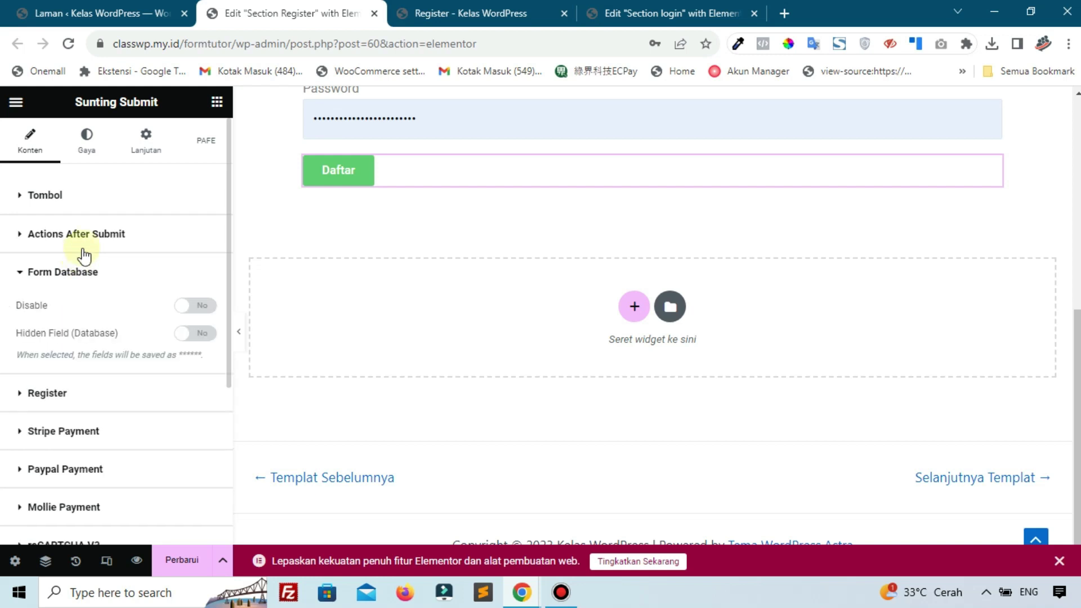
{"action": "left_click", "coordinate": [83, 238]}
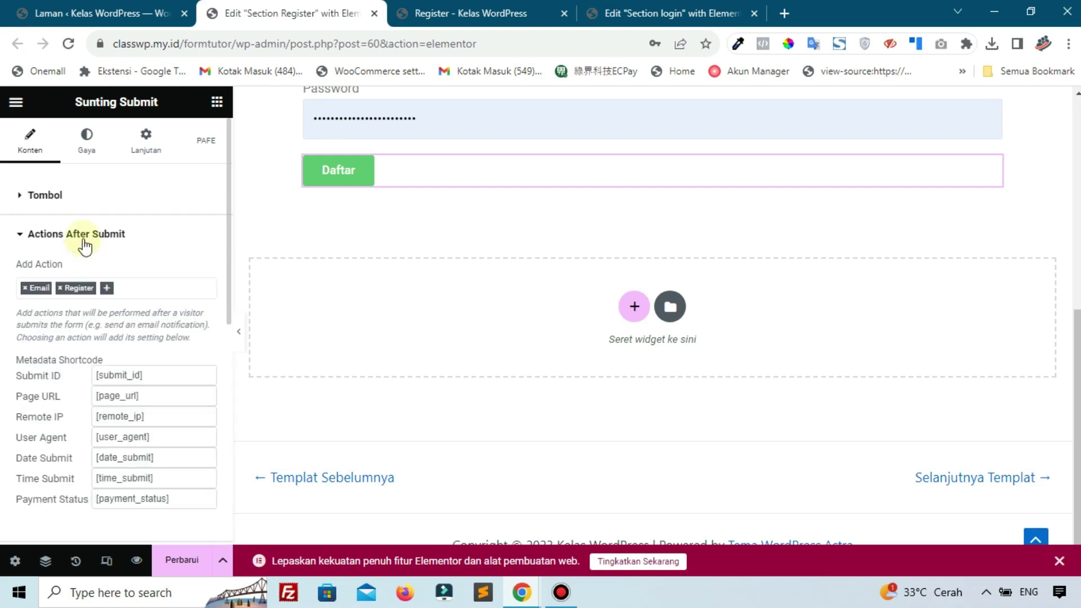
{"action": "left_click", "coordinate": [107, 289]}
{"action": "left_click", "coordinate": [69, 335]}
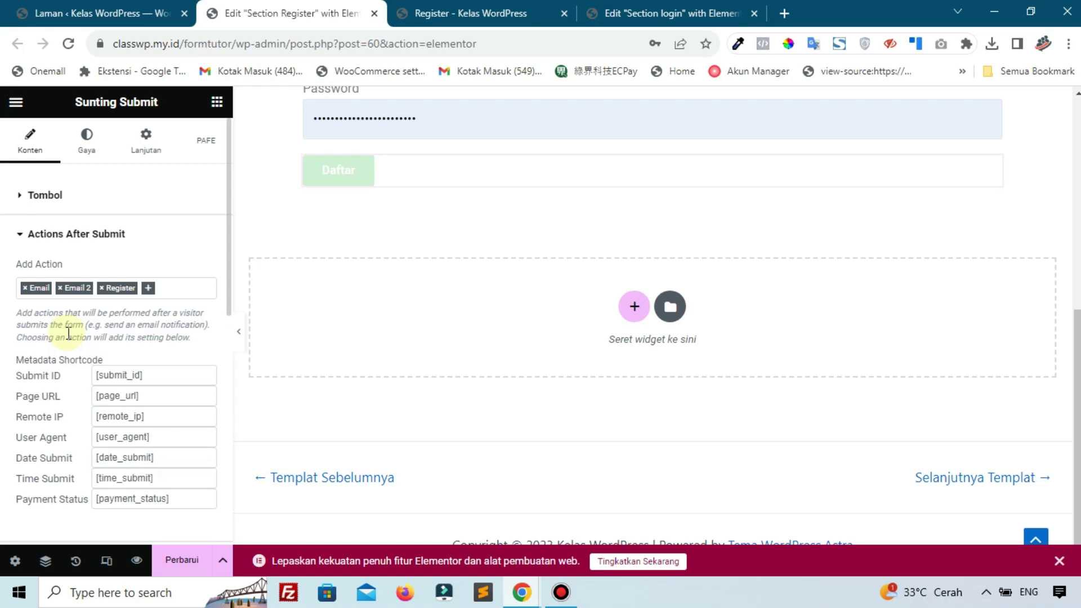
{"action": "scroll", "coordinate": [68, 338], "scroll_direction": "down", "scroll_amount": 10}
{"action": "left_click", "coordinate": [45, 375]}
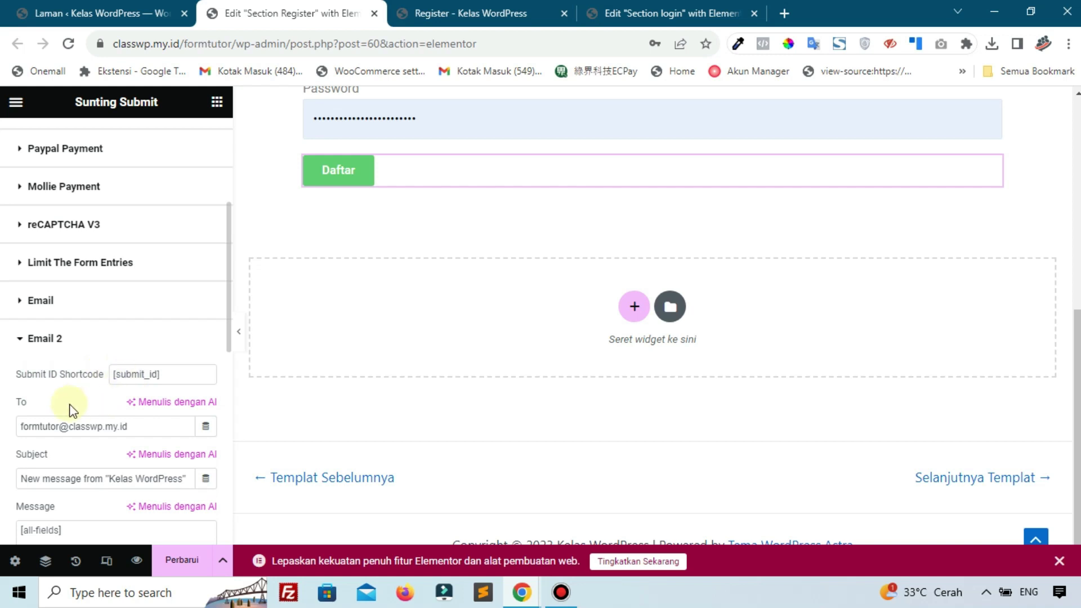
{"action": "scroll", "coordinate": [494, 305], "scroll_direction": "up", "scroll_amount": 3}
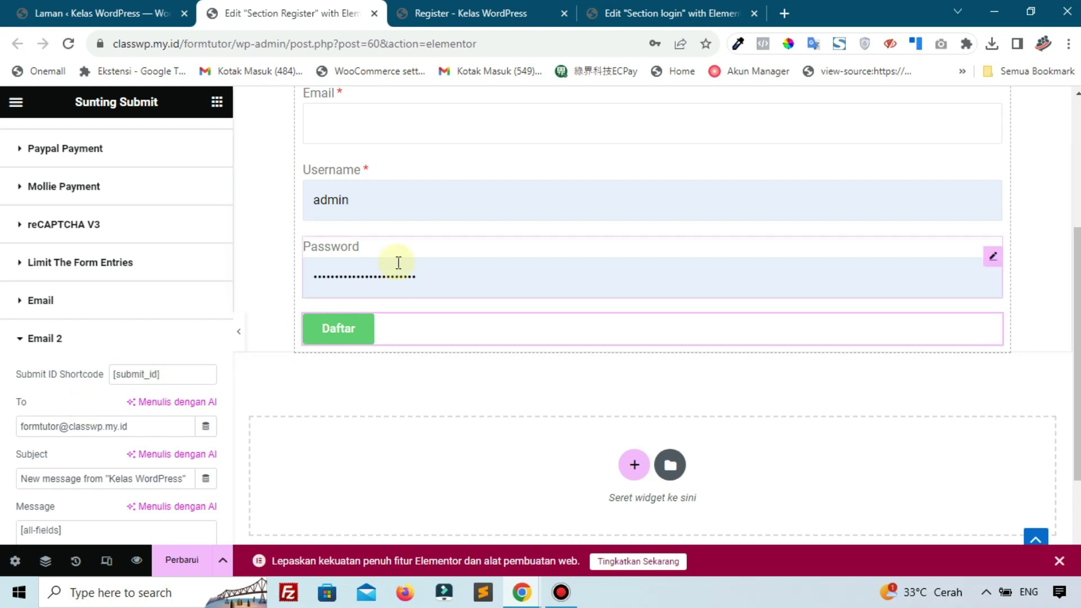
{"action": "scroll", "coordinate": [398, 261], "scroll_direction": "up", "scroll_amount": 3}
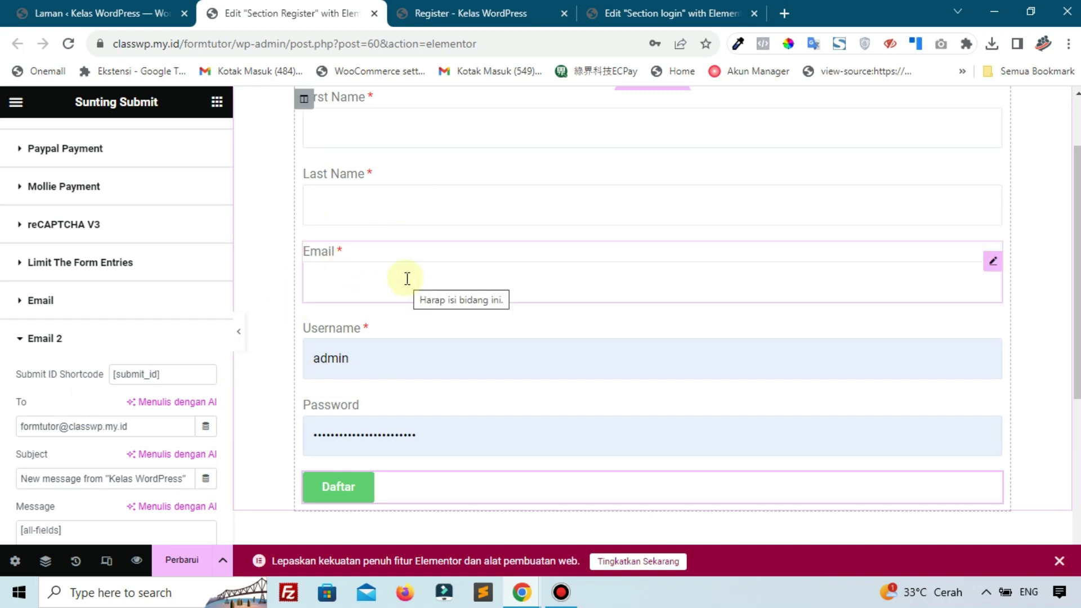
Copy the Email field's [field id="Email"] shortcode
{"action": "left_click", "coordinate": [995, 262]}
{"action": "left_click_drag", "start_coordinate": [188, 372], "coordinate": [178, 374]}
{"action": "left_click_drag", "start_coordinate": [35, 372], "coordinate": [109, 374]}
{"action": "right_click", "coordinate": [113, 376]}
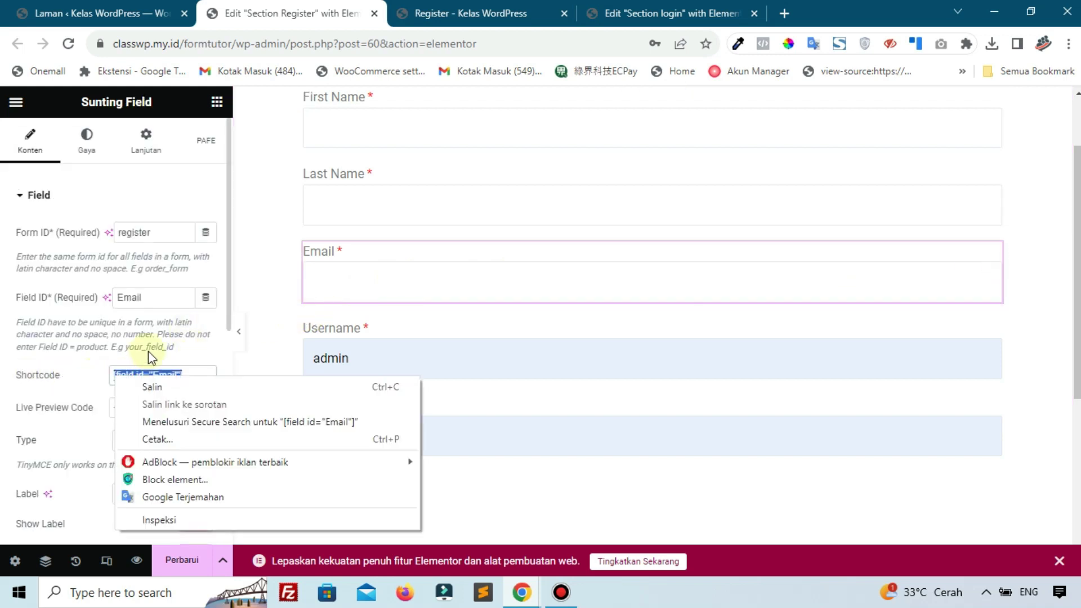
{"action": "left_click", "coordinate": [181, 386]}
{"action": "left_click", "coordinate": [126, 374]}
Replace Email 2's To address with [field id="Email"] on the Daftar button
{"action": "scroll", "coordinate": [431, 356], "scroll_direction": "down", "scroll_amount": 4}
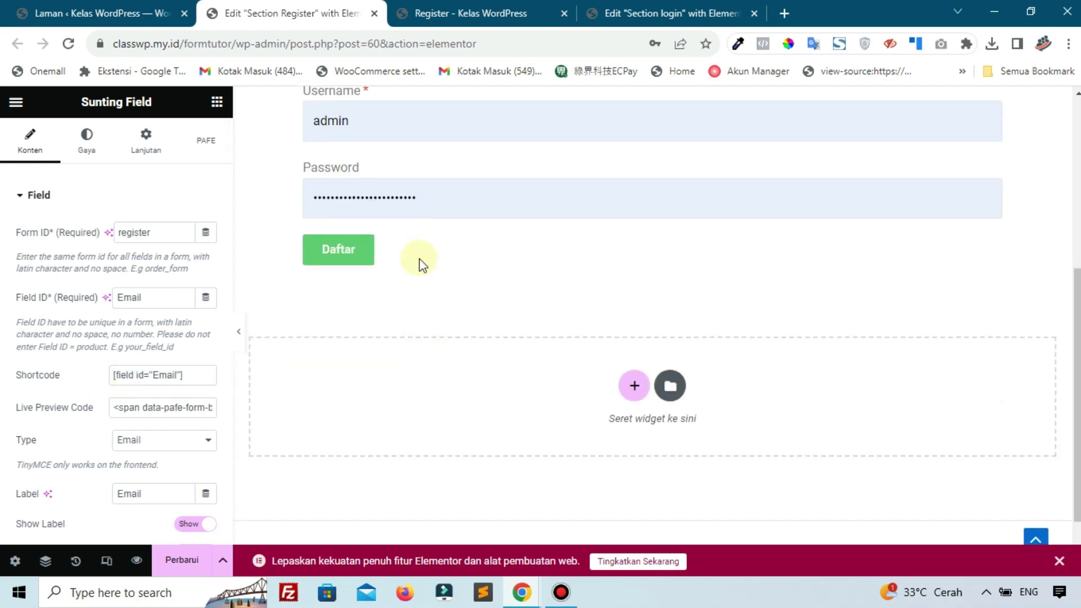
{"action": "left_click", "coordinate": [418, 255]}
{"action": "scroll", "coordinate": [99, 352], "scroll_direction": "down", "scroll_amount": 4}
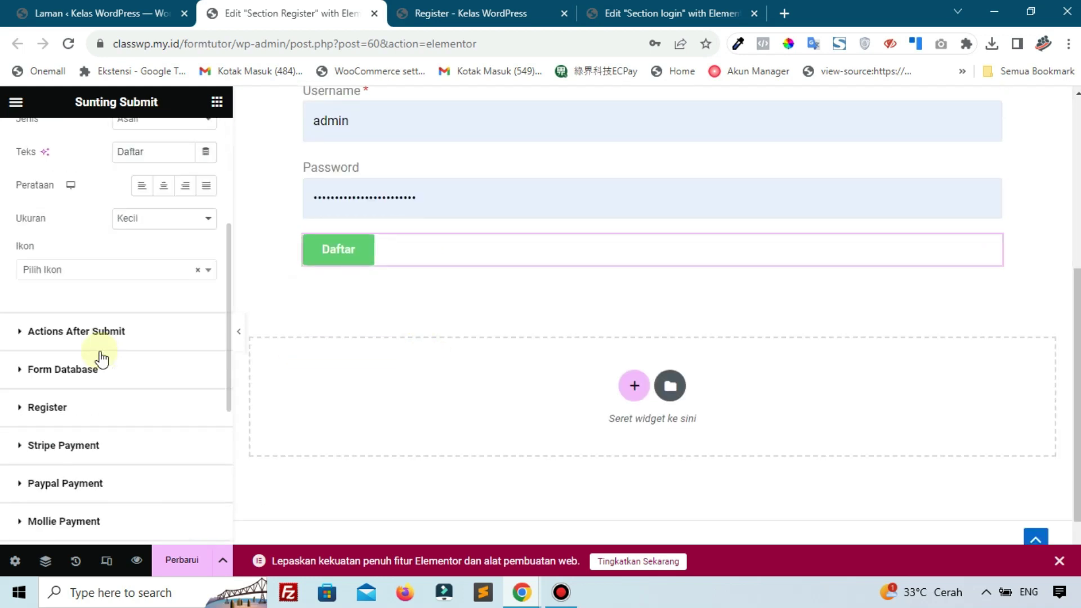
{"action": "left_click", "coordinate": [77, 344]}
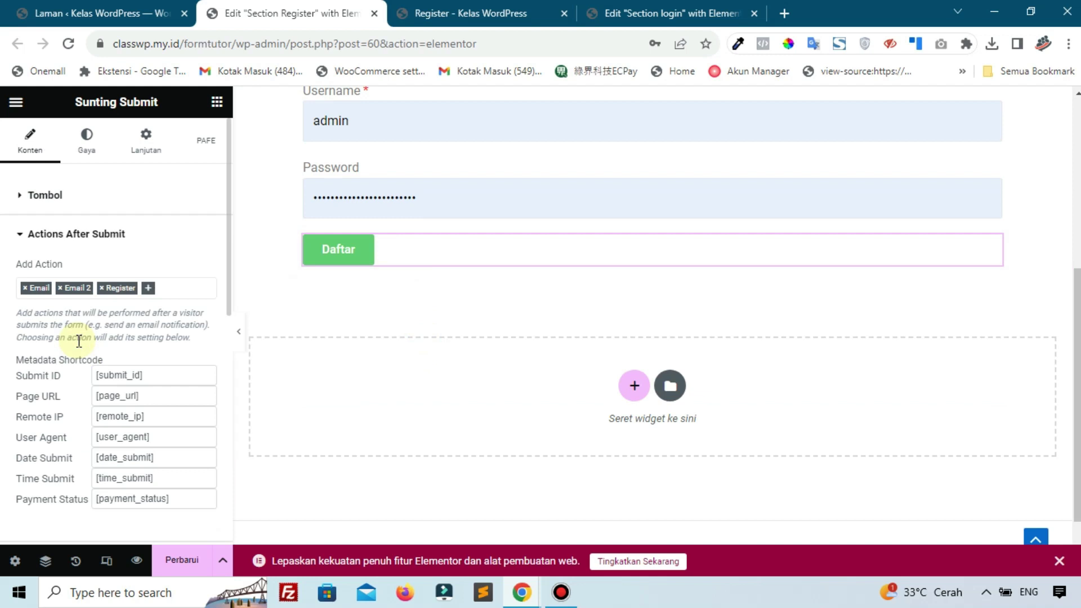
{"action": "scroll", "coordinate": [79, 341], "scroll_direction": "down", "scroll_amount": 5}
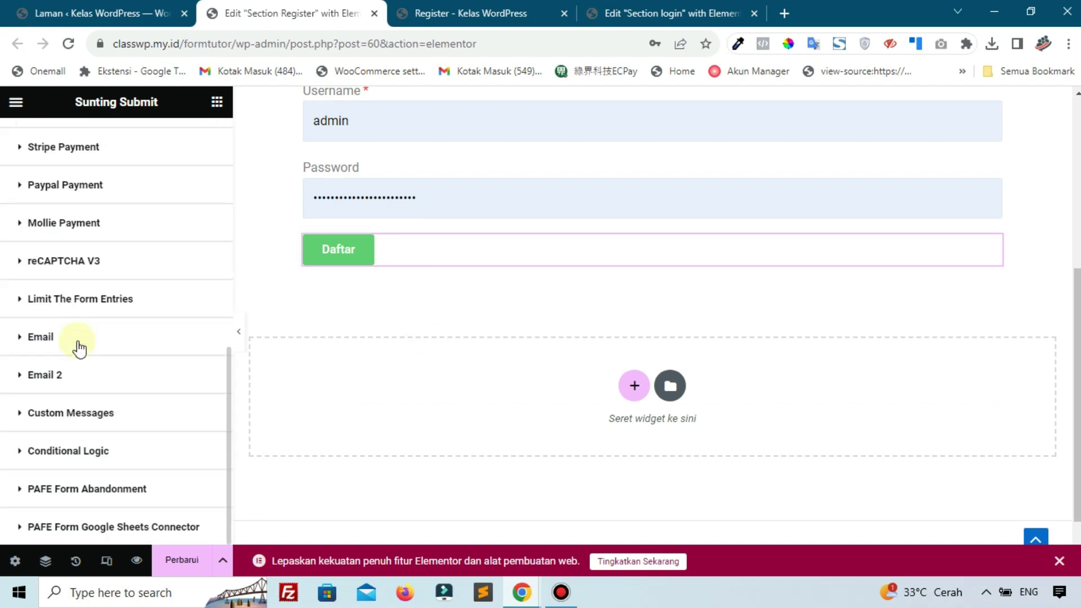
{"action": "left_click", "coordinate": [60, 380]}
{"action": "scroll", "coordinate": [101, 316], "scroll_direction": "up", "scroll_amount": 2}
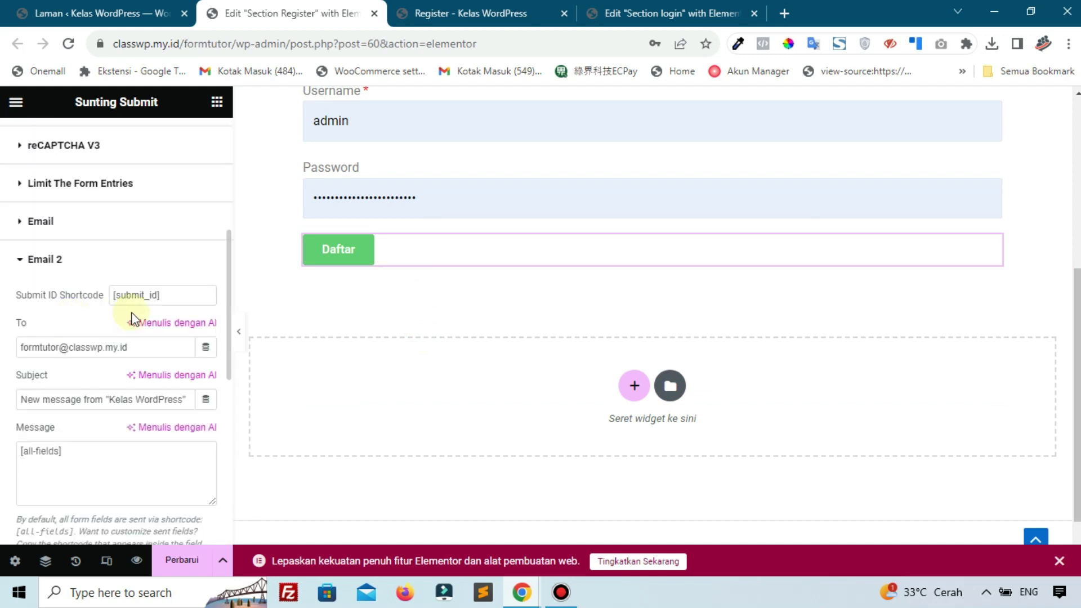
{"action": "left_click_drag", "start_coordinate": [19, 347], "coordinate": [121, 347]}
{"action": "right_click", "coordinate": [125, 351]}
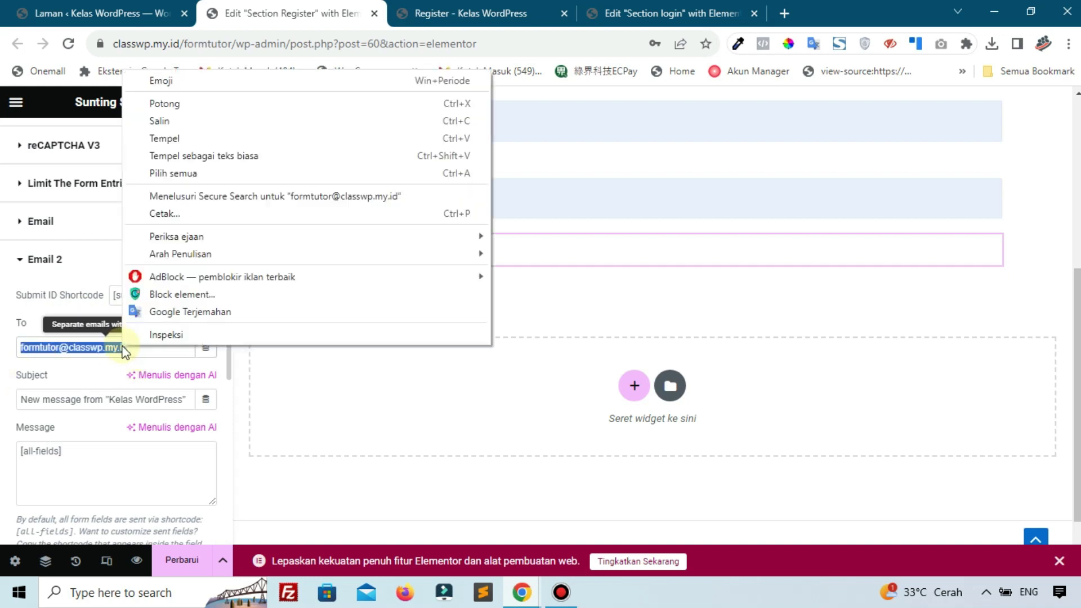
{"action": "left_click", "coordinate": [169, 138]}
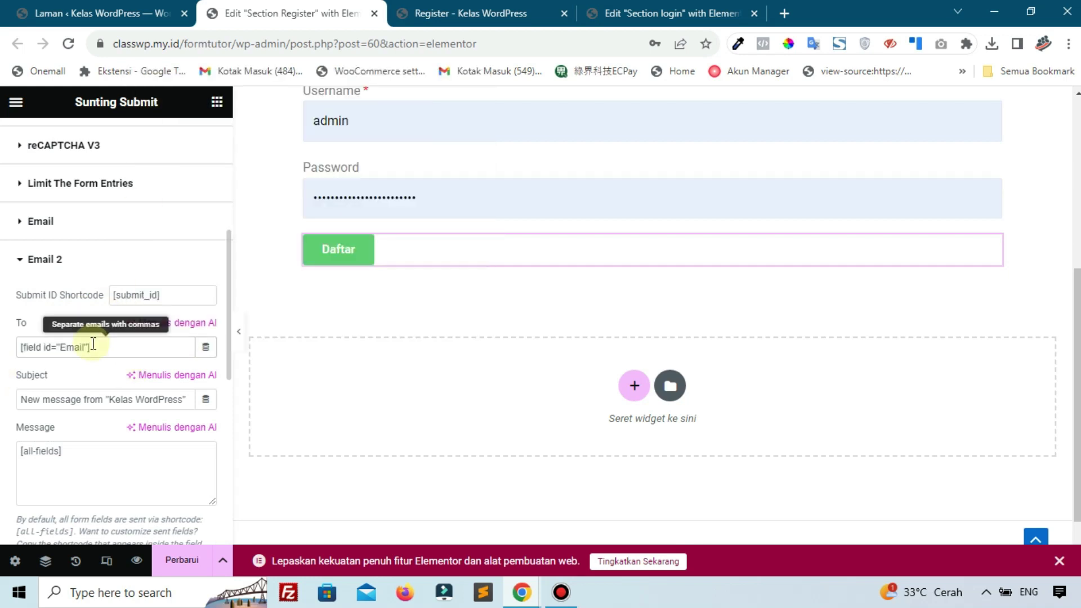
{"action": "scroll", "coordinate": [88, 361], "scroll_direction": "down", "scroll_amount": 2}
{"action": "left_click", "coordinate": [61, 321]}
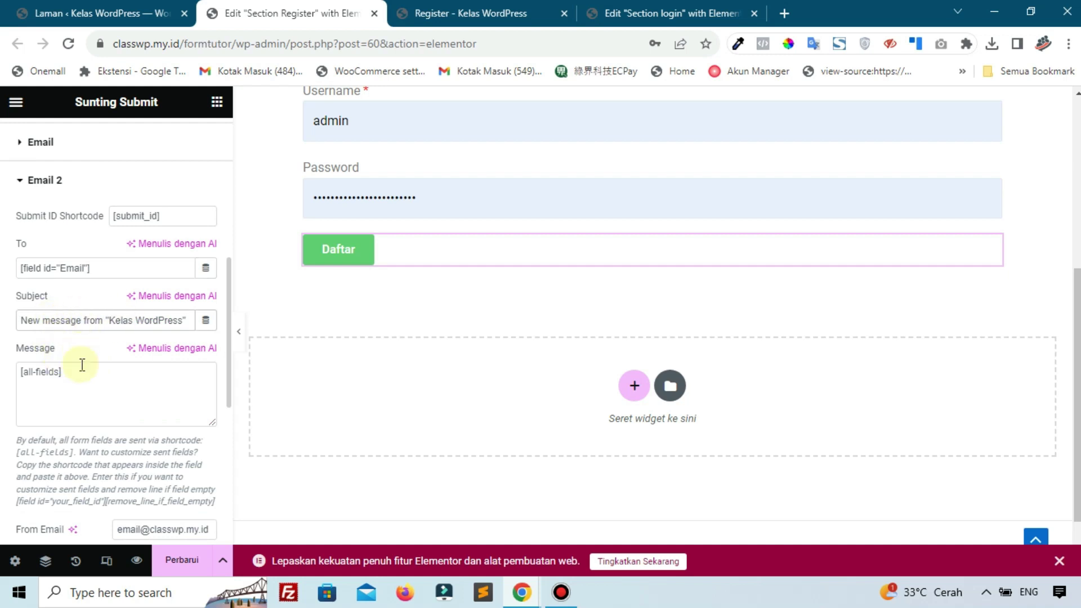
Delete Email 2's [all-fields] message content and start the message with 'Halo'
{"action": "left_click", "coordinate": [20, 371]}
{"action": "key", "text": "Return"}
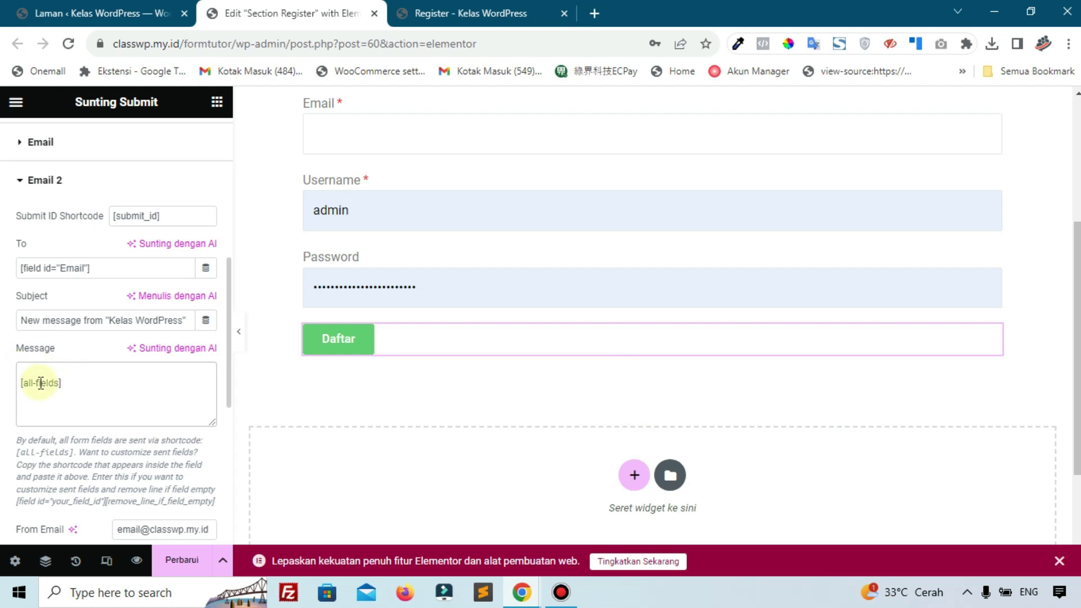
{"action": "scroll", "coordinate": [394, 253], "scroll_direction": "up", "scroll_amount": 3}
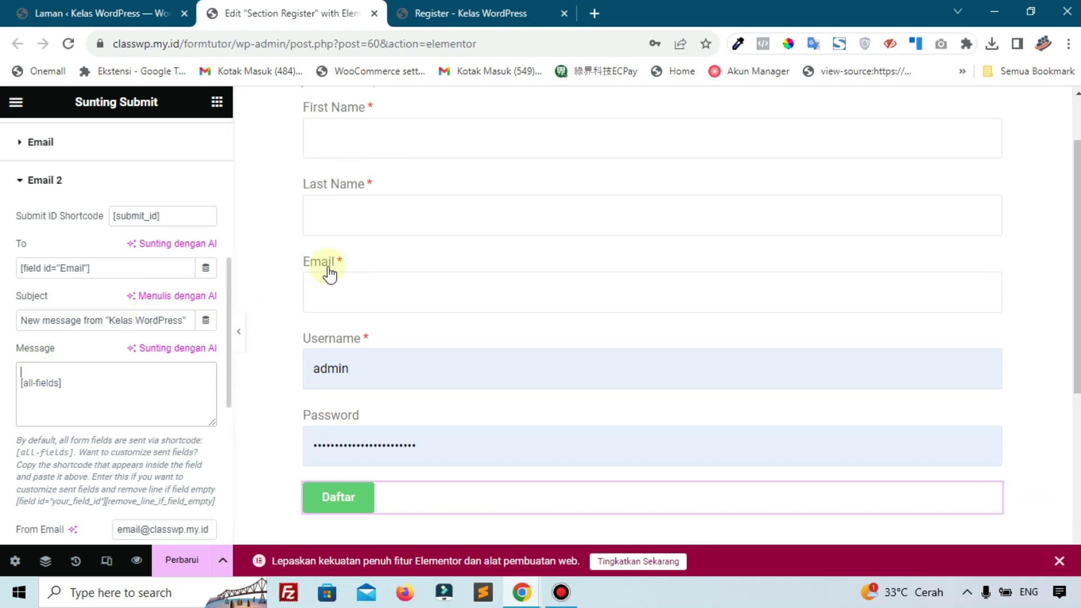
{"action": "scroll", "coordinate": [398, 173], "scroll_direction": "up", "scroll_amount": 2}
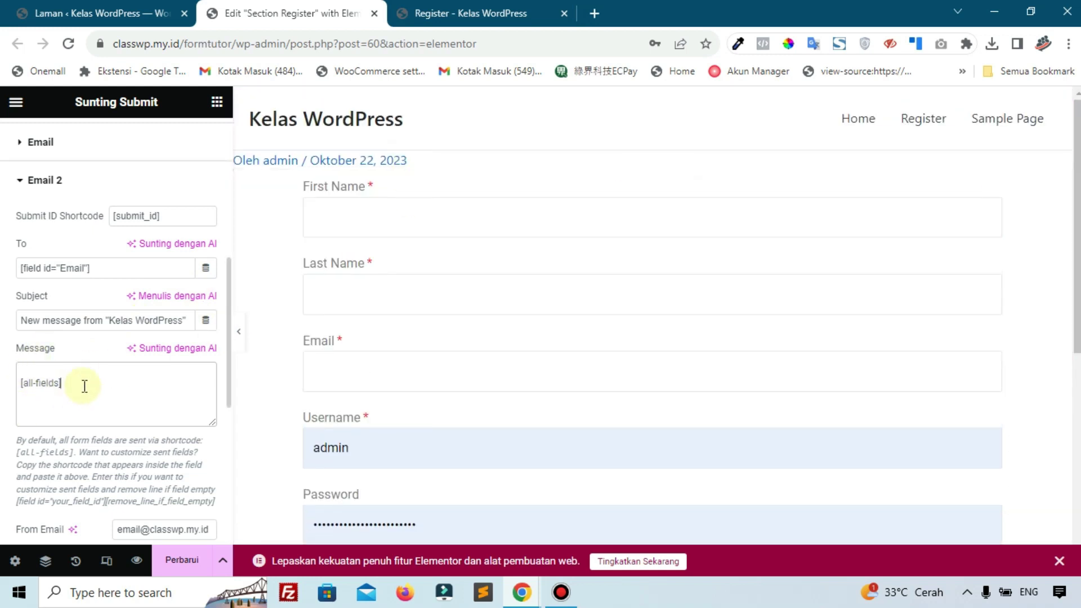
{"action": "left_click_drag", "start_coordinate": [56, 379], "coordinate": [3, 380]}
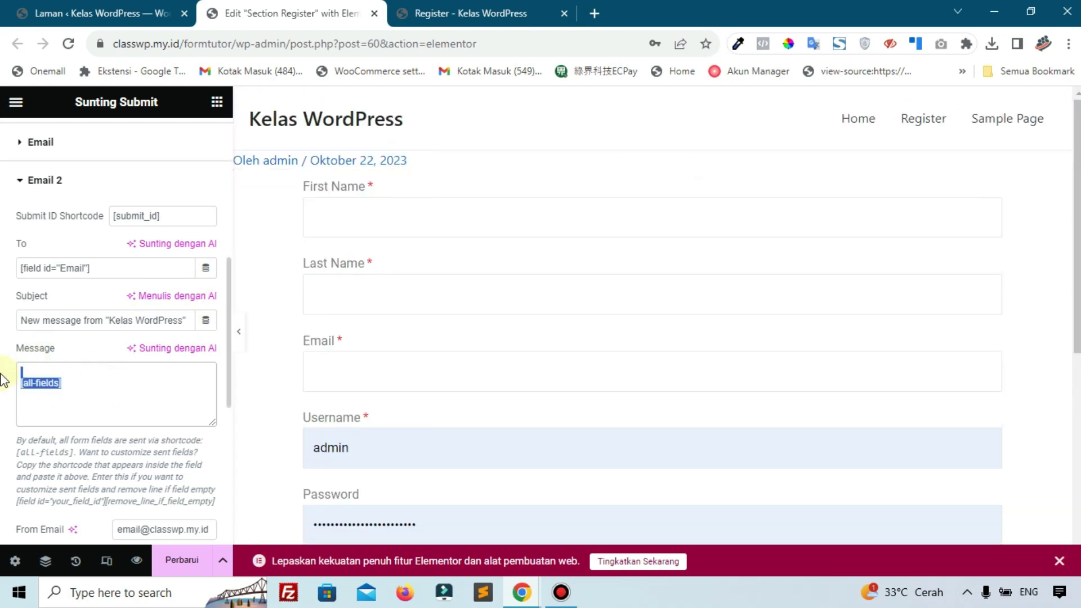
{"action": "key", "text": "BackSpace"}
{"action": "left_click", "coordinate": [54, 388]}
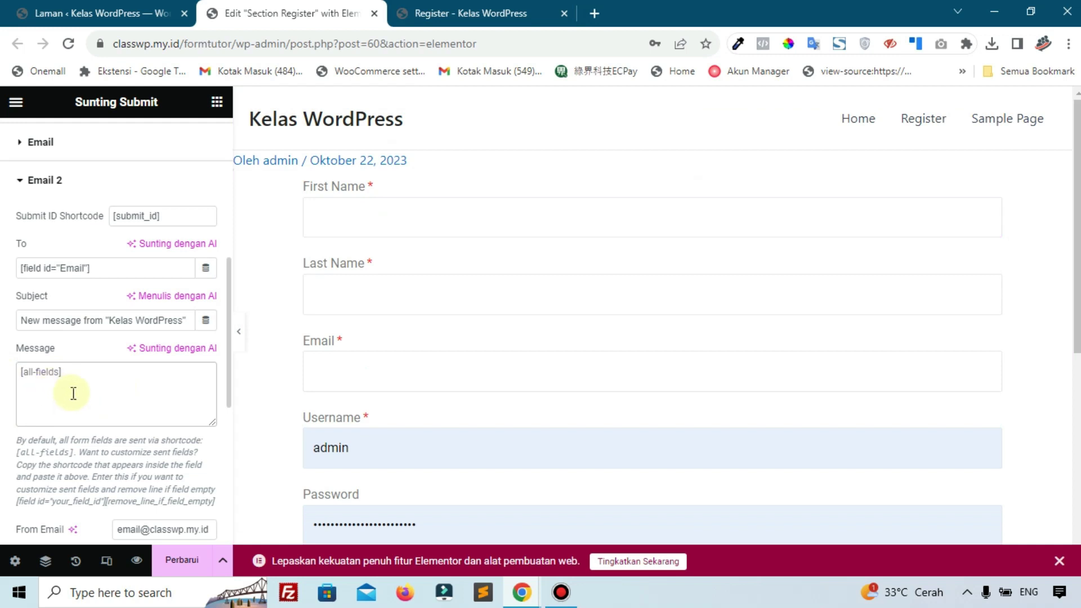
{"action": "type", "text": "Halo"}
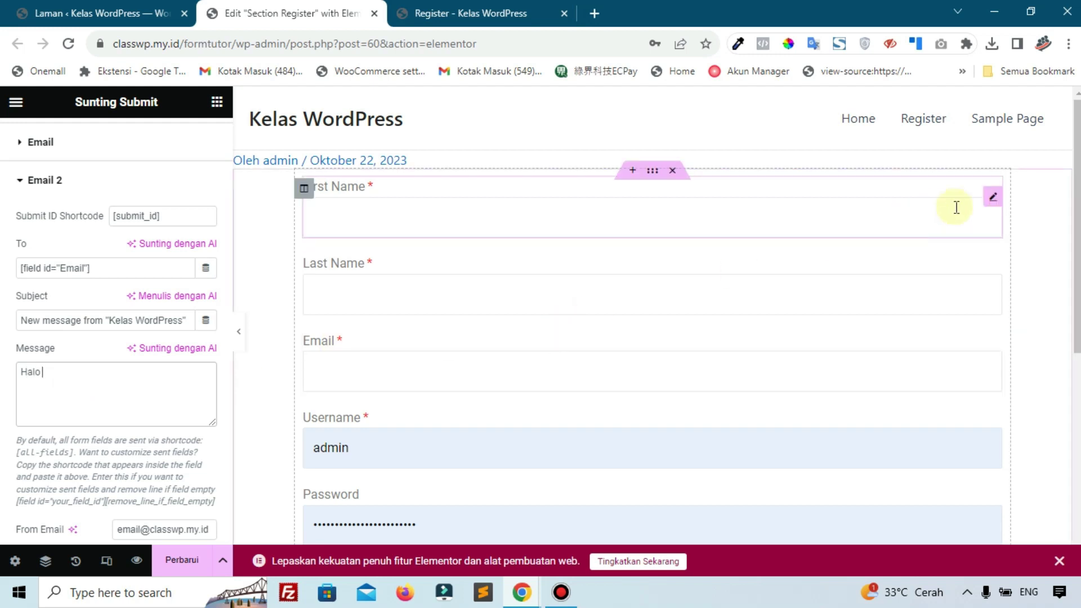
Copy the First Name field's shortcode and go back to the Daftar button settings
{"action": "left_click", "coordinate": [994, 198]}
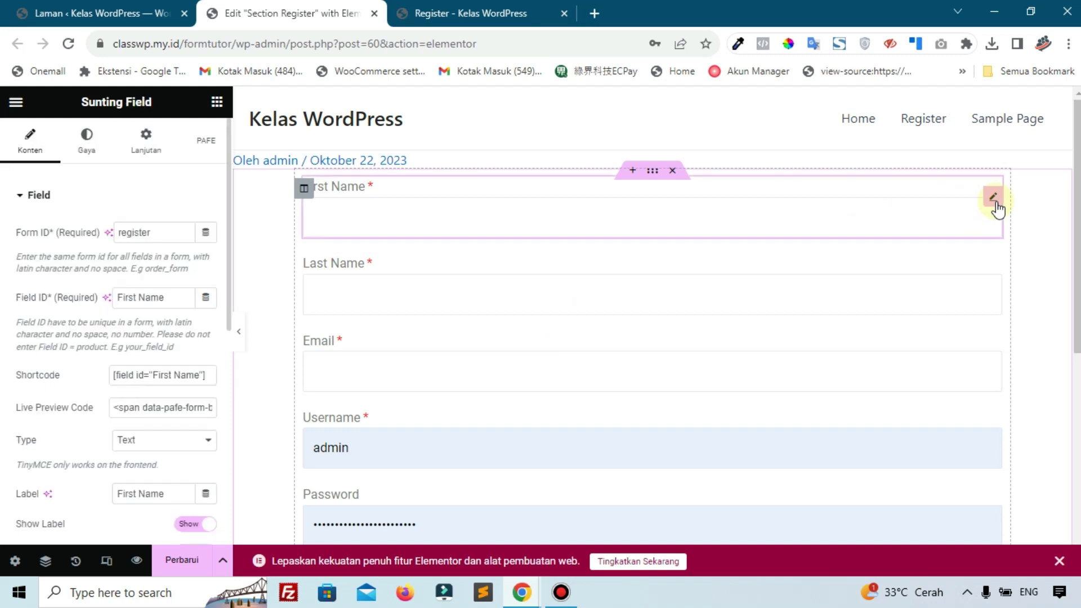
{"action": "left_click", "coordinate": [156, 374]}
{"action": "scroll", "coordinate": [410, 338], "scroll_direction": "down", "scroll_amount": 3}
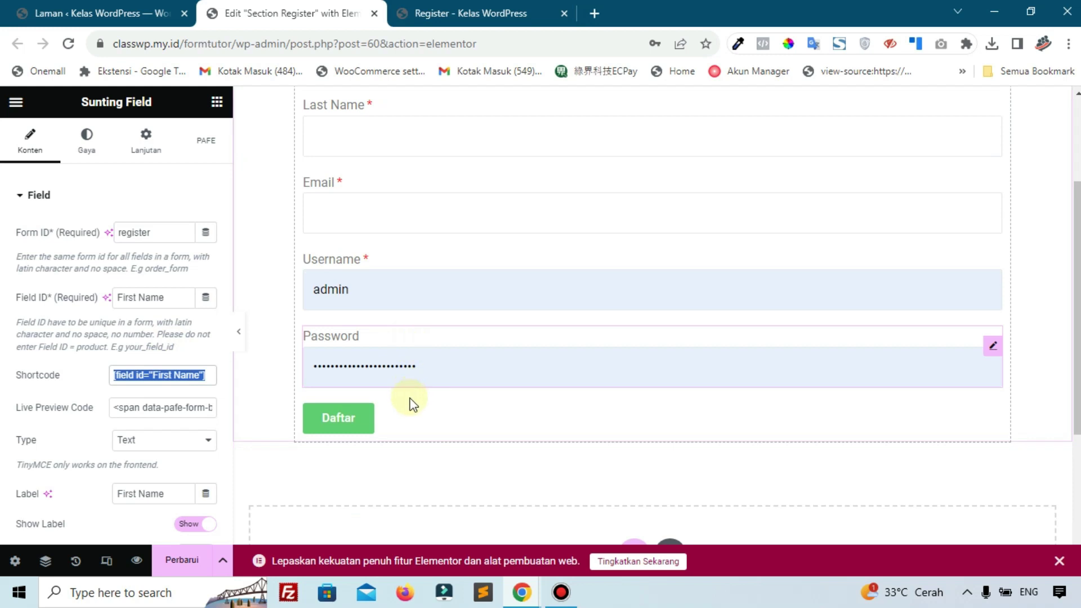
{"action": "left_click", "coordinate": [408, 417]}
{"action": "scroll", "coordinate": [116, 406], "scroll_direction": "down", "scroll_amount": 5}
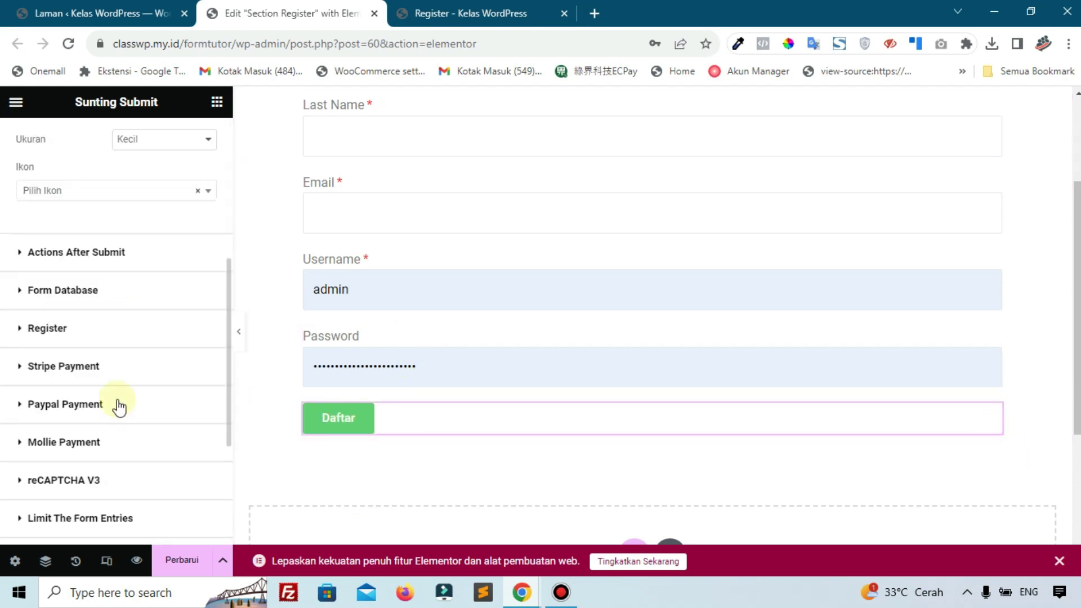
{"action": "scroll", "coordinate": [54, 405], "scroll_direction": "down", "scroll_amount": 3}
Make the Email 2 message read 'Halo [field id="First Name"] Terimakasih sudah mendaftar' and save it
{"action": "left_click", "coordinate": [57, 439]}
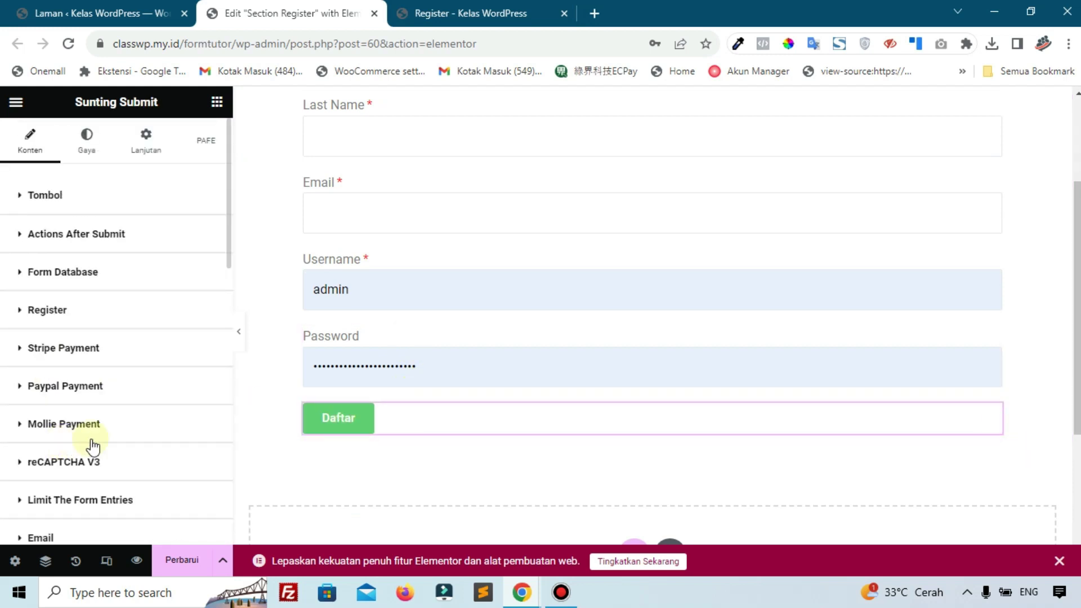
{"action": "left_click", "coordinate": [75, 446]}
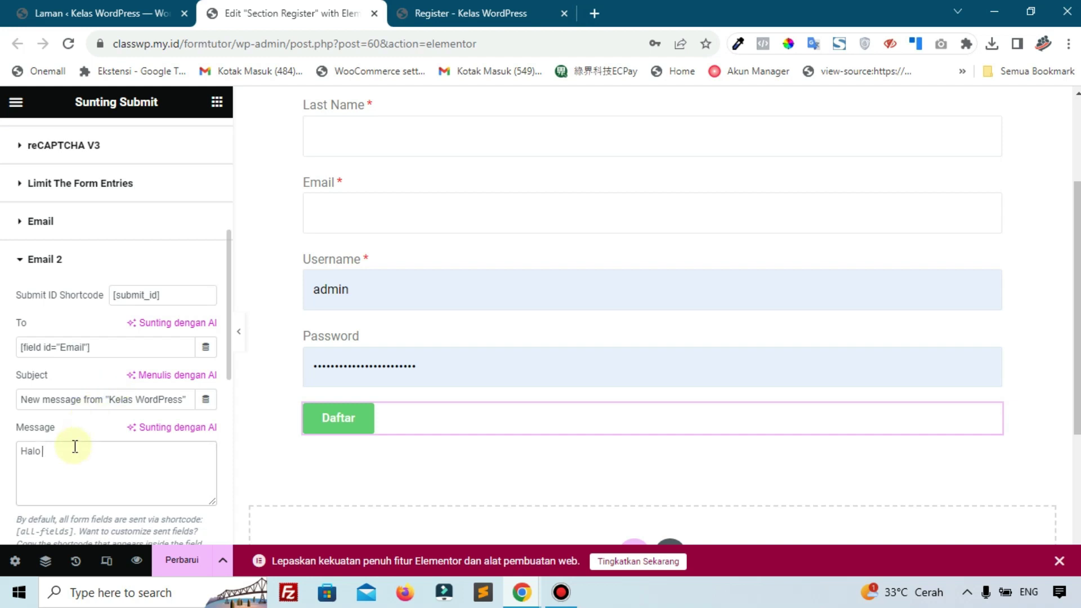
{"action": "key", "text": "ctrl+v"}
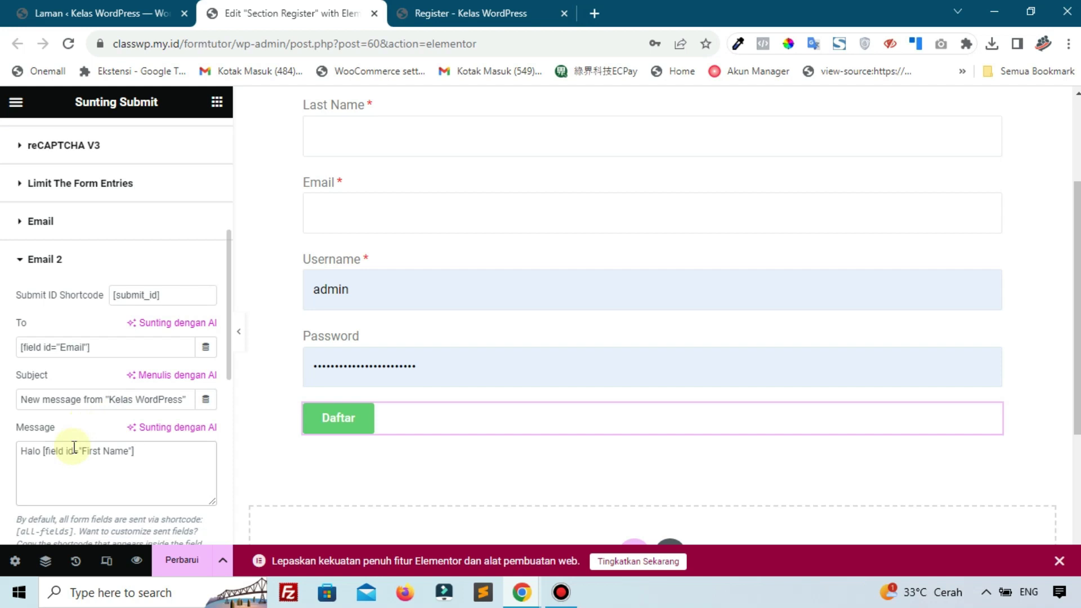
{"action": "type", "text": "Terimakasih sudah mendaftar"}
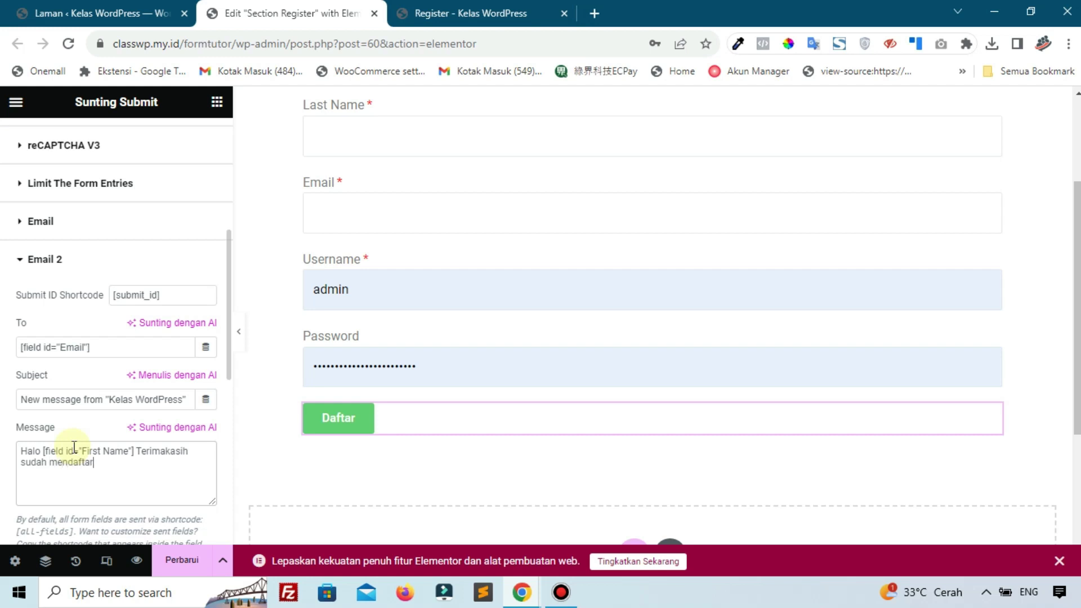
{"action": "left_click", "coordinate": [177, 559]}
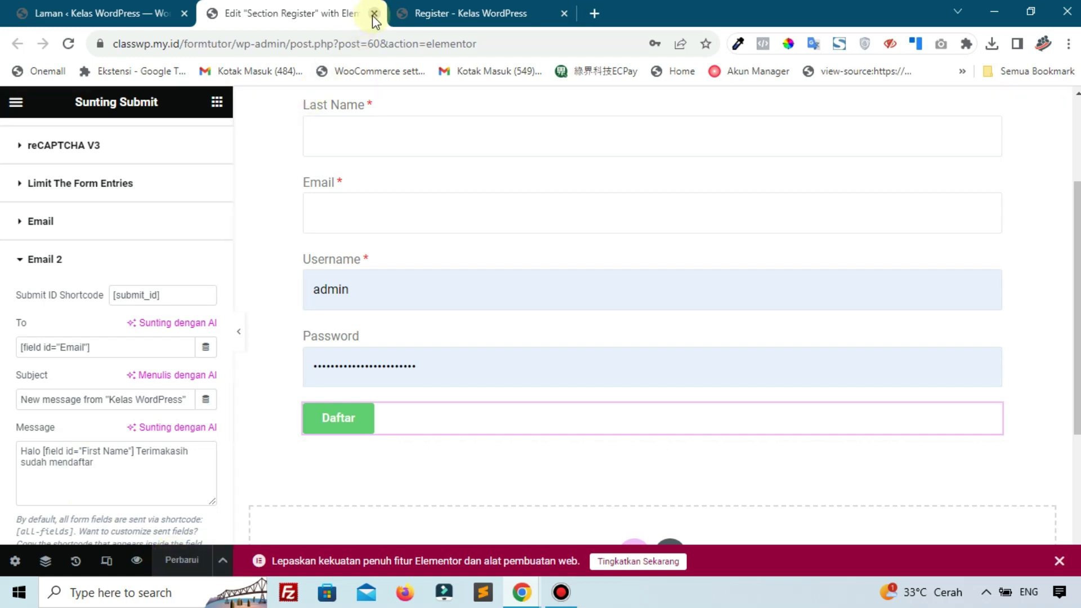
{"action": "scroll", "coordinate": [126, 411], "scroll_direction": "down", "scroll_amount": 4}
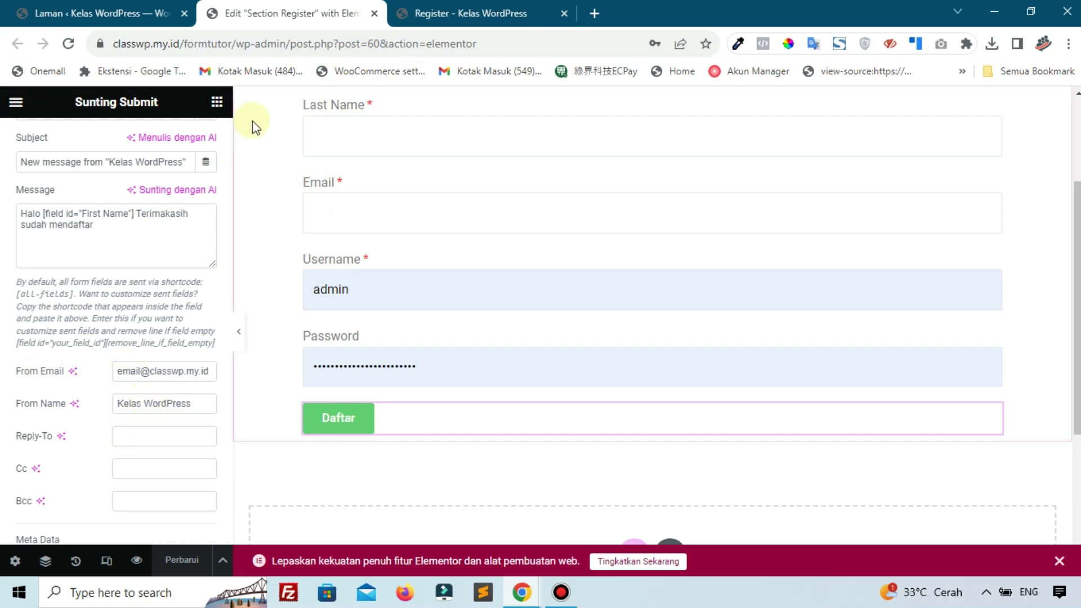
Close the register editor and open Section login in Elementor in a new tab, moved to second place
{"action": "left_click", "coordinate": [375, 13]}
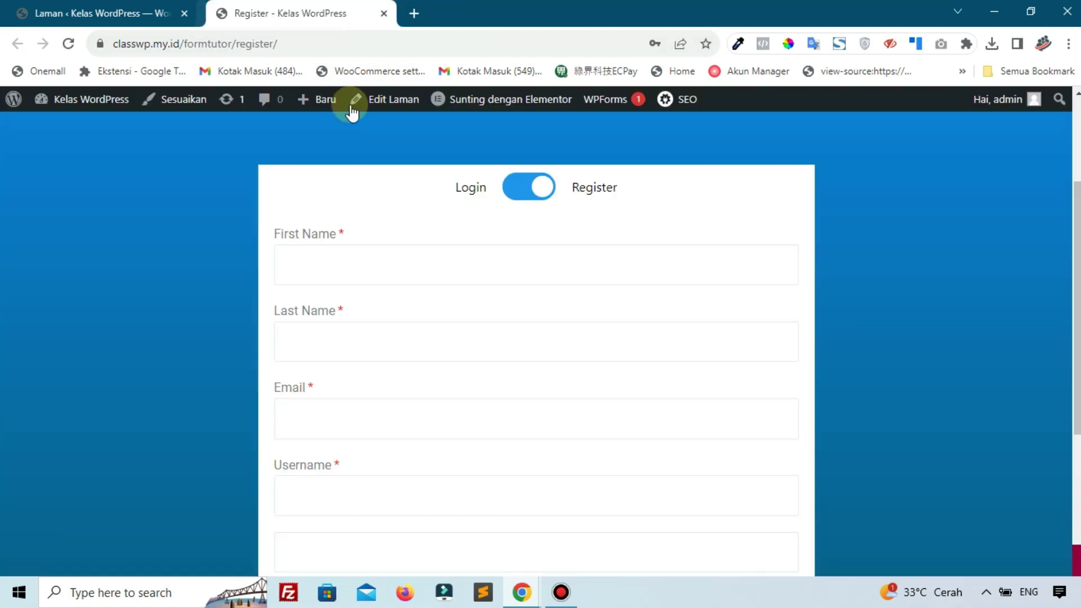
{"action": "mouse_move", "coordinate": [496, 110]}
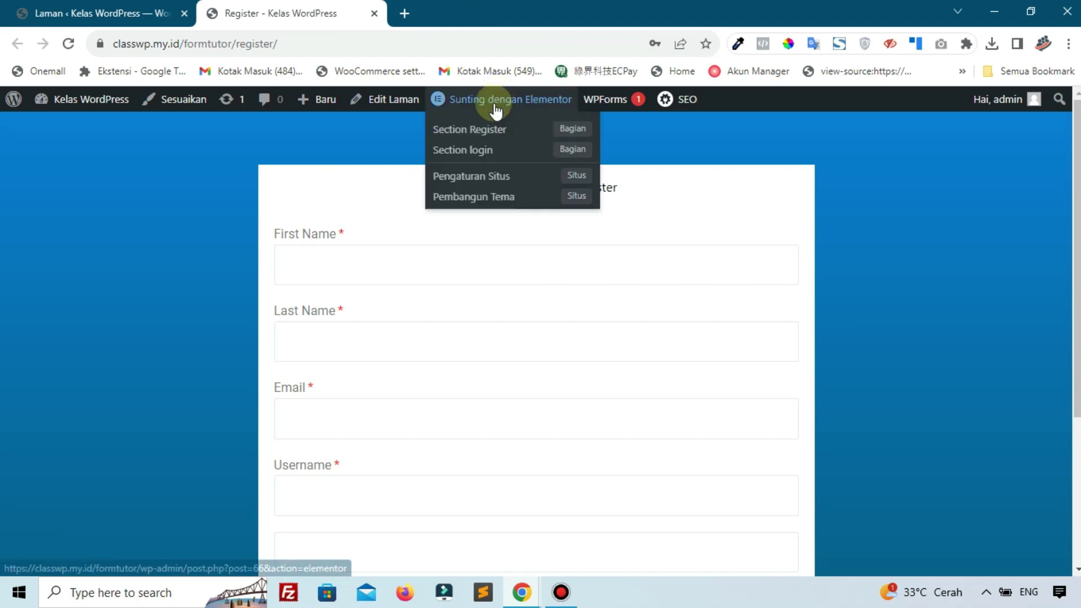
{"action": "right_click", "coordinate": [459, 156]}
{"action": "left_click", "coordinate": [495, 161]}
{"action": "left_click", "coordinate": [435, 7]}
{"action": "left_click_drag", "start_coordinate": [435, 7], "coordinate": [303, 7]}
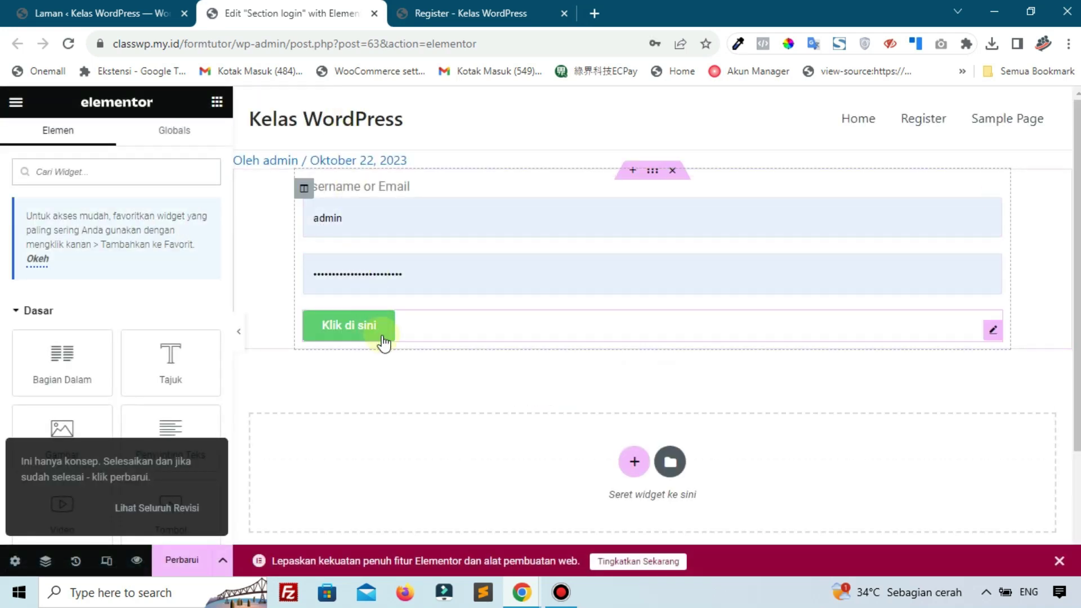
Delete the login form's old 'Klik di sini' submit button
{"action": "left_click", "coordinate": [437, 334]}
{"action": "right_click", "coordinate": [438, 334]}
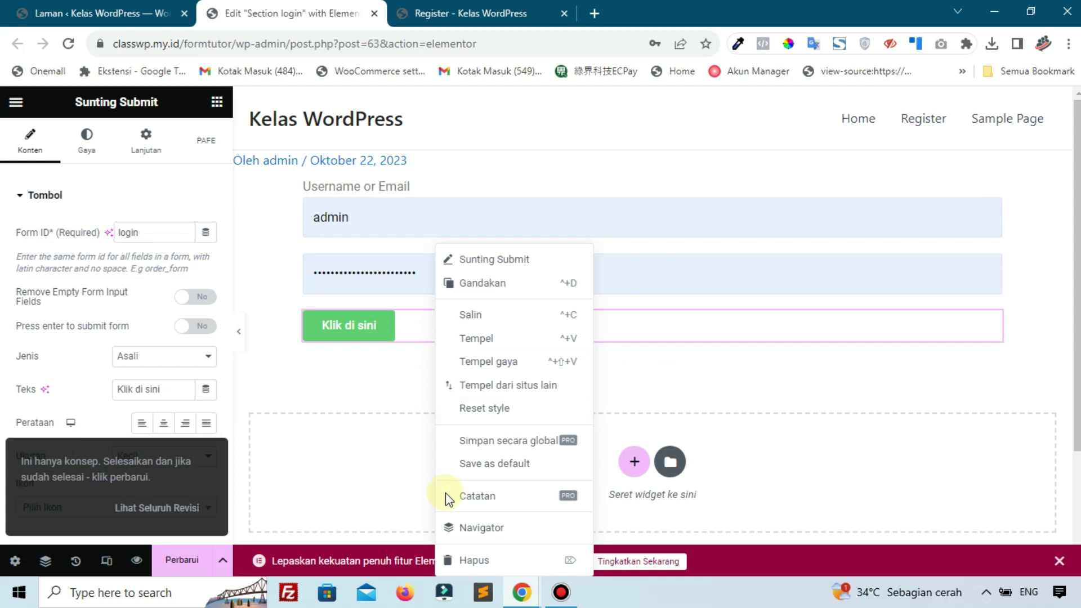
{"action": "left_click", "coordinate": [462, 561]}
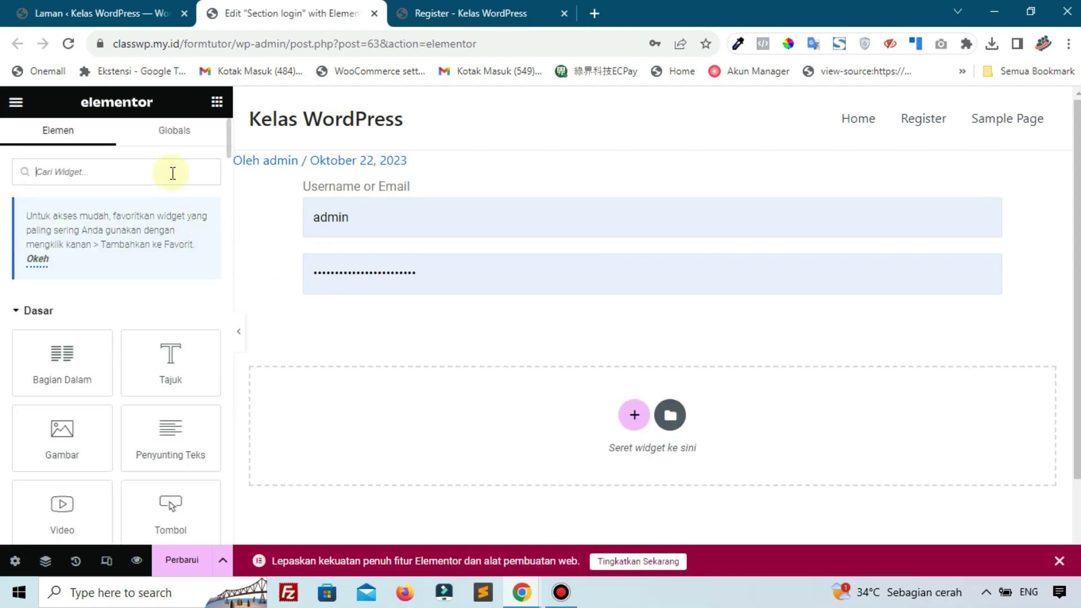
Add a Submit widget below the password field and label it 'Masuk'
{"action": "type", "text": "sub"}
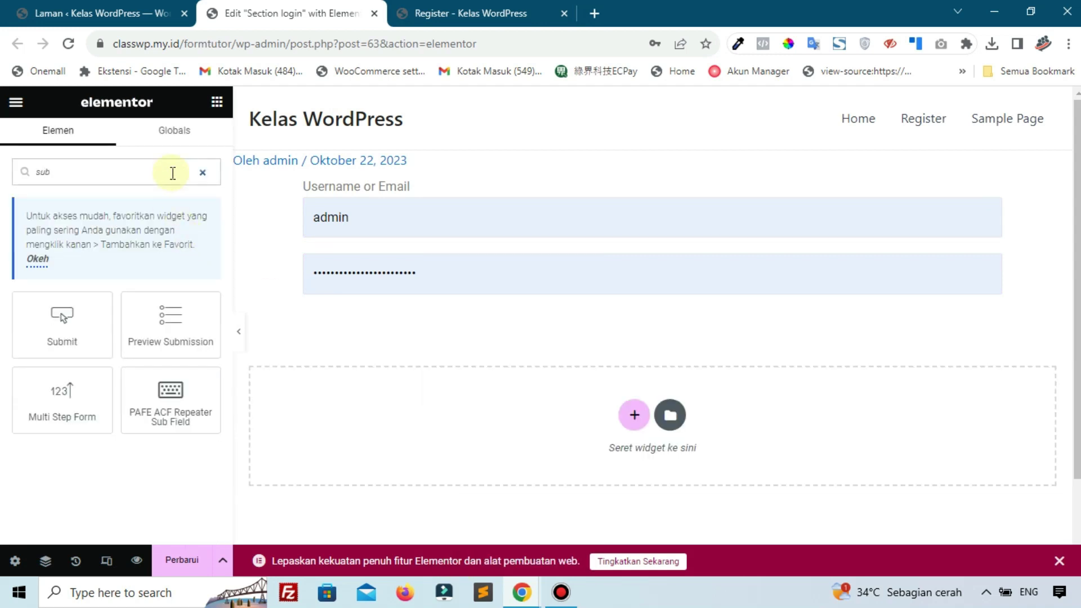
{"action": "left_click_drag", "start_coordinate": [62, 309], "coordinate": [223, 300]}
{"action": "left_click", "coordinate": [161, 235]}
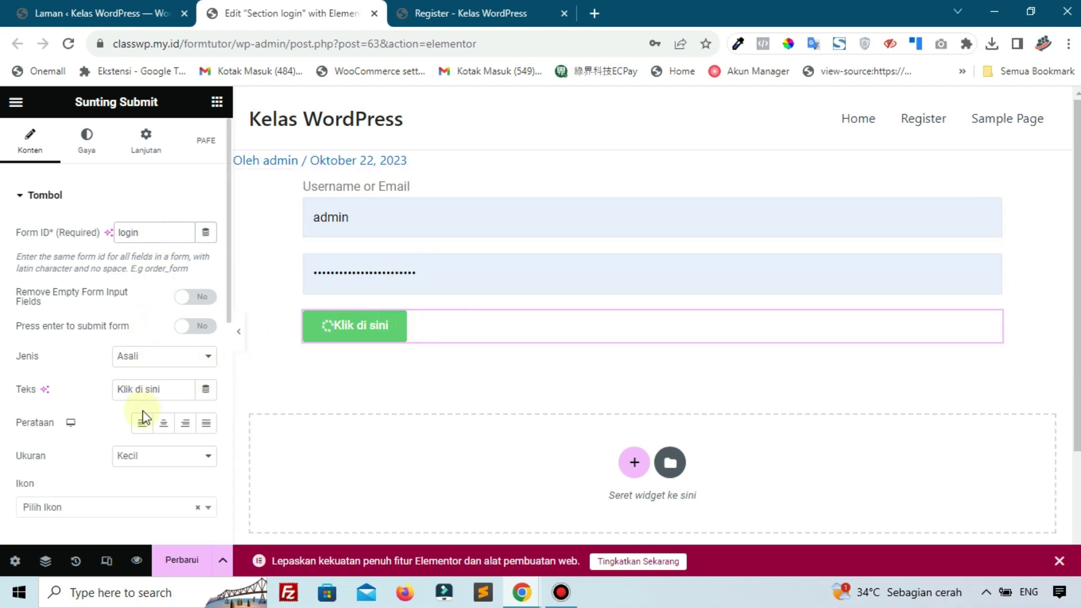
{"action": "left_click_drag", "start_coordinate": [191, 390], "coordinate": [116, 387]}
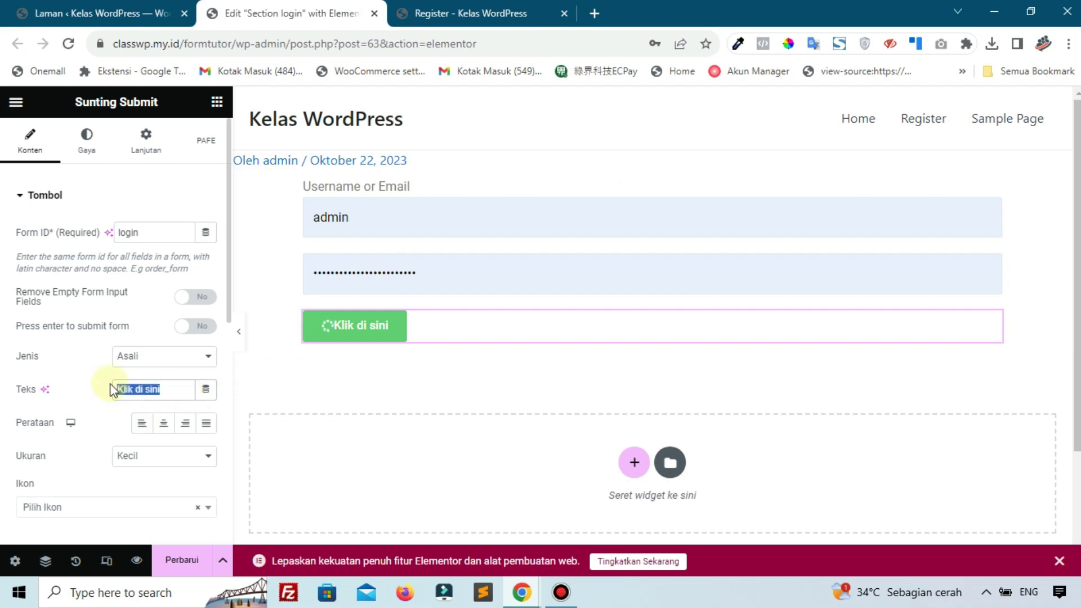
{"action": "type", "text": "Masuk"}
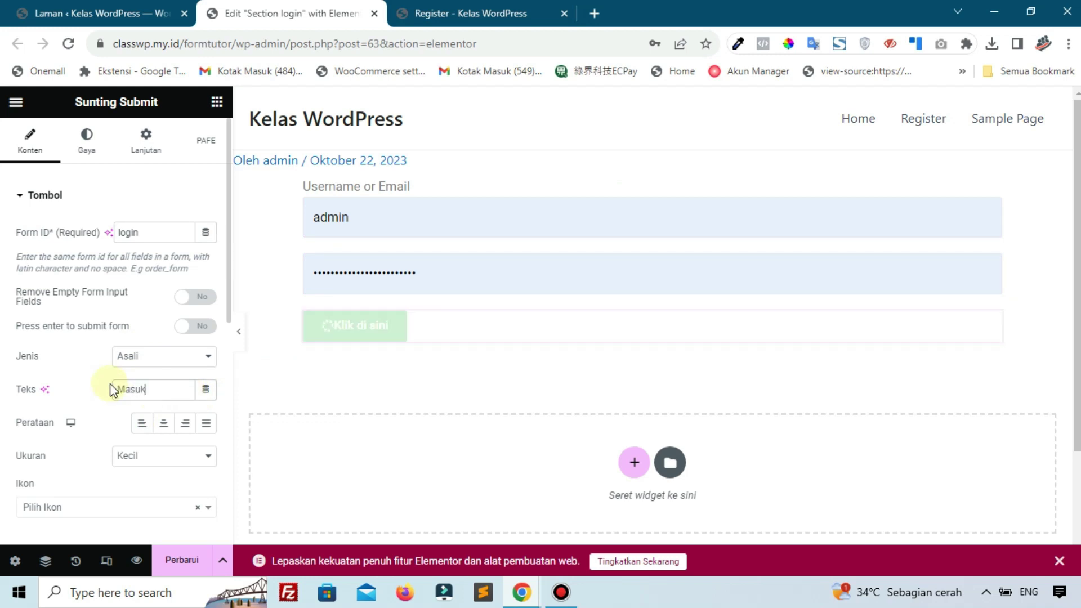
{"action": "scroll", "coordinate": [110, 388], "scroll_direction": "down", "scroll_amount": 4}
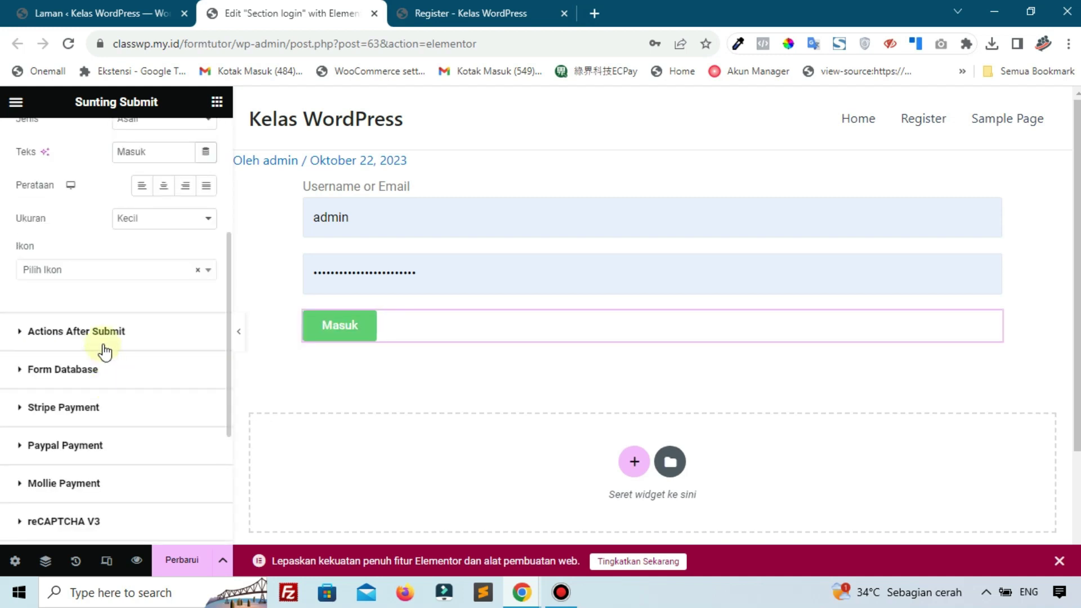
{"action": "left_click", "coordinate": [103, 347]}
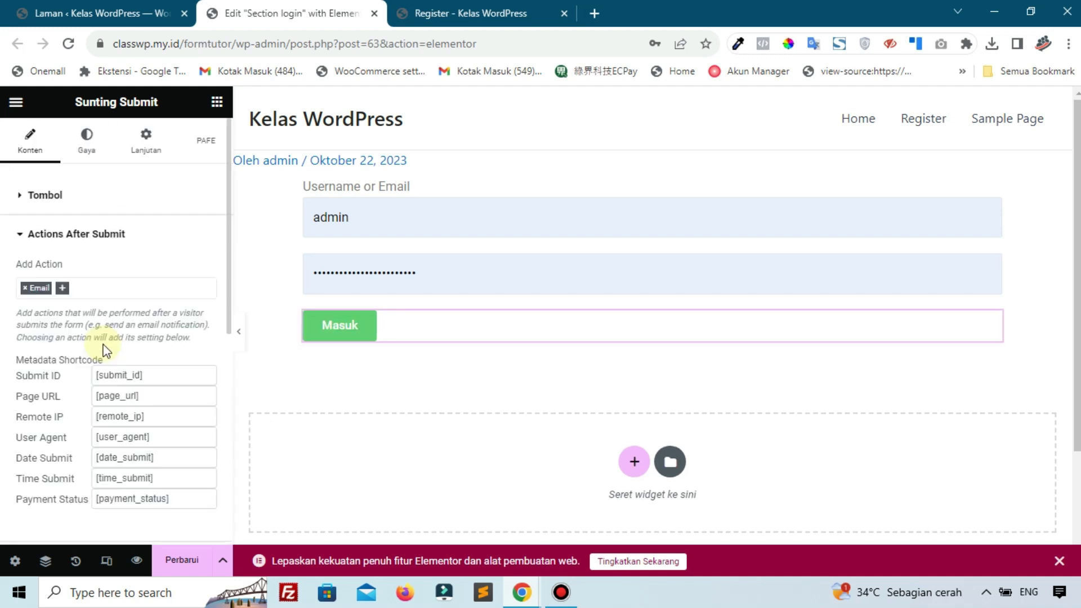
Replace the Email after-submit action with Login and expand the Login settings
{"action": "left_click", "coordinate": [25, 289]}
{"action": "left_click", "coordinate": [29, 397]}
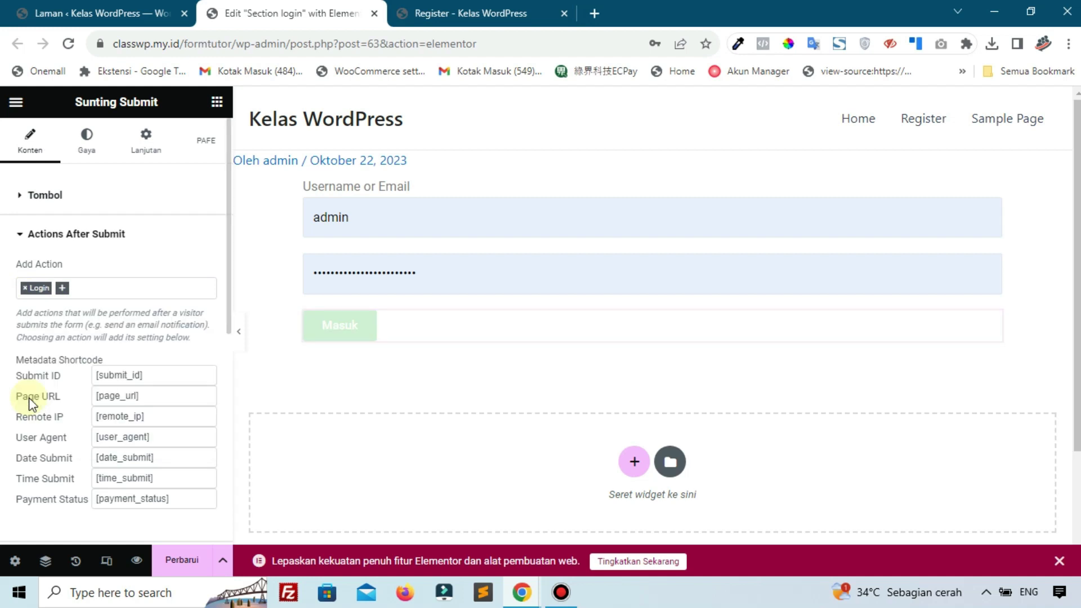
{"action": "scroll", "coordinate": [29, 398], "scroll_direction": "down", "scroll_amount": 10}
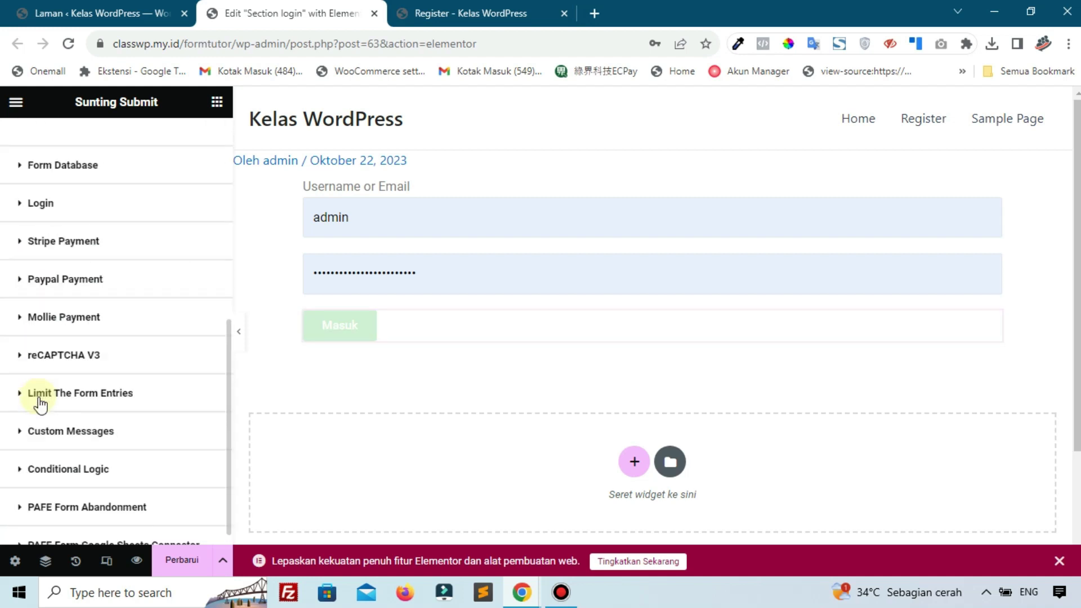
{"action": "left_click", "coordinate": [62, 205]}
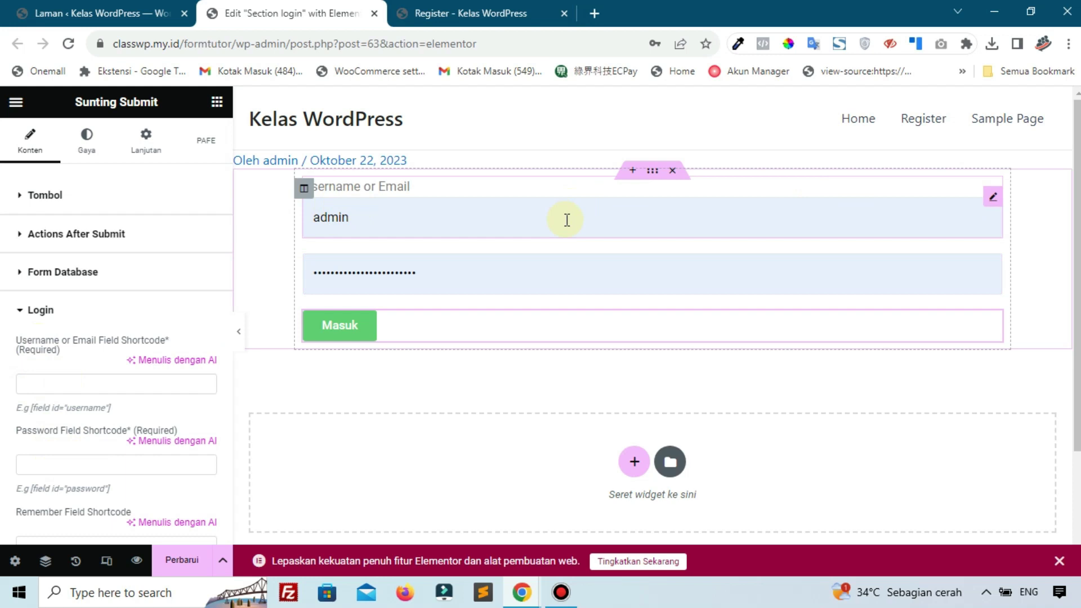
Copy the Username or Email field's shortcode and focus the Login action's username box
{"action": "left_click", "coordinate": [995, 200]}
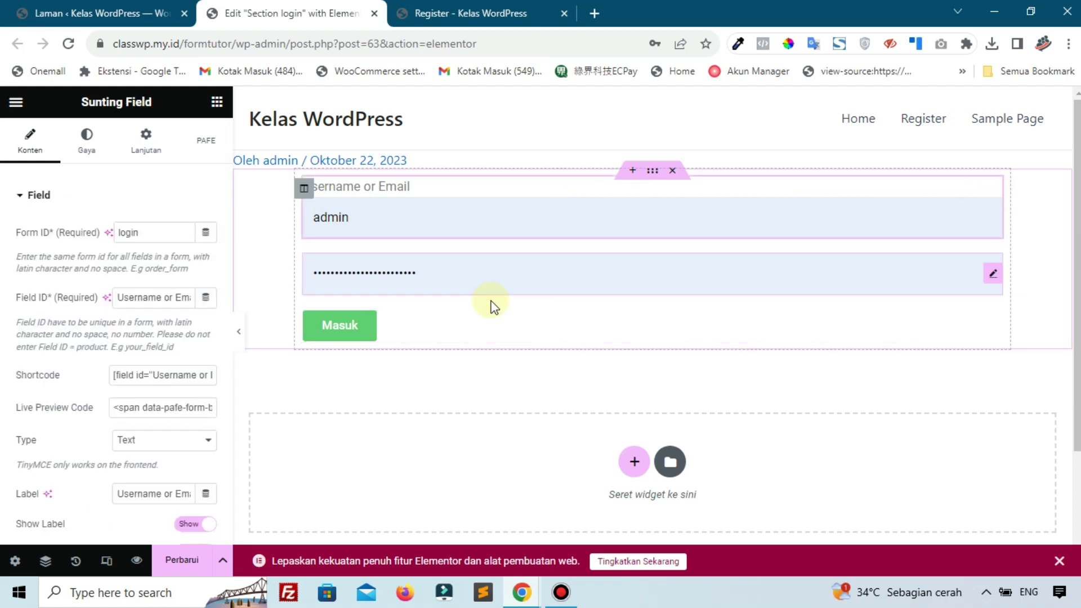
{"action": "left_click", "coordinate": [177, 370]}
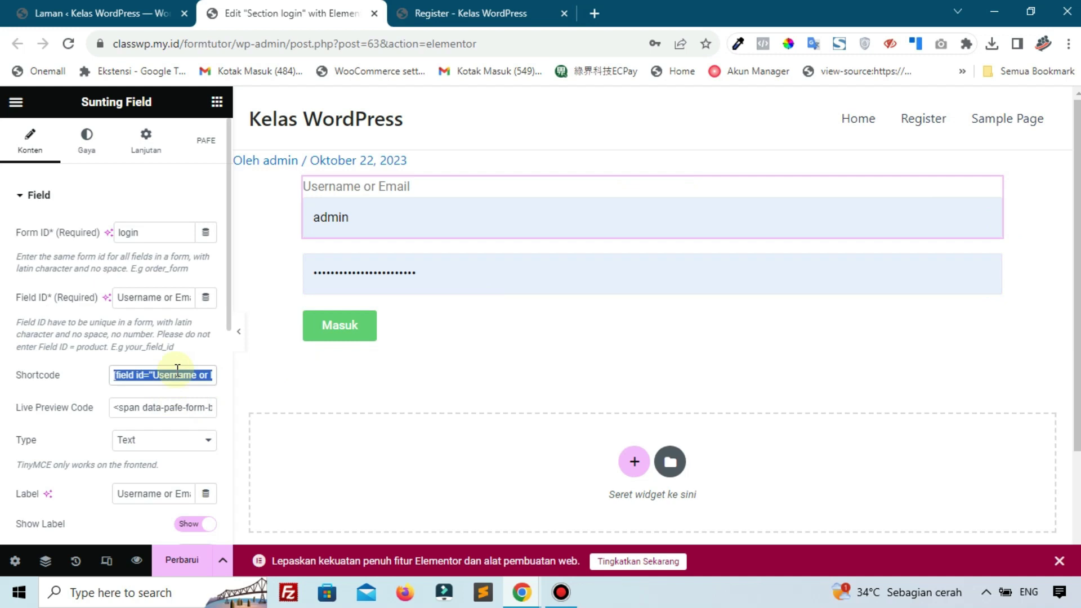
{"action": "left_click", "coordinate": [417, 333]}
{"action": "scroll", "coordinate": [90, 442], "scroll_direction": "down", "scroll_amount": 2}
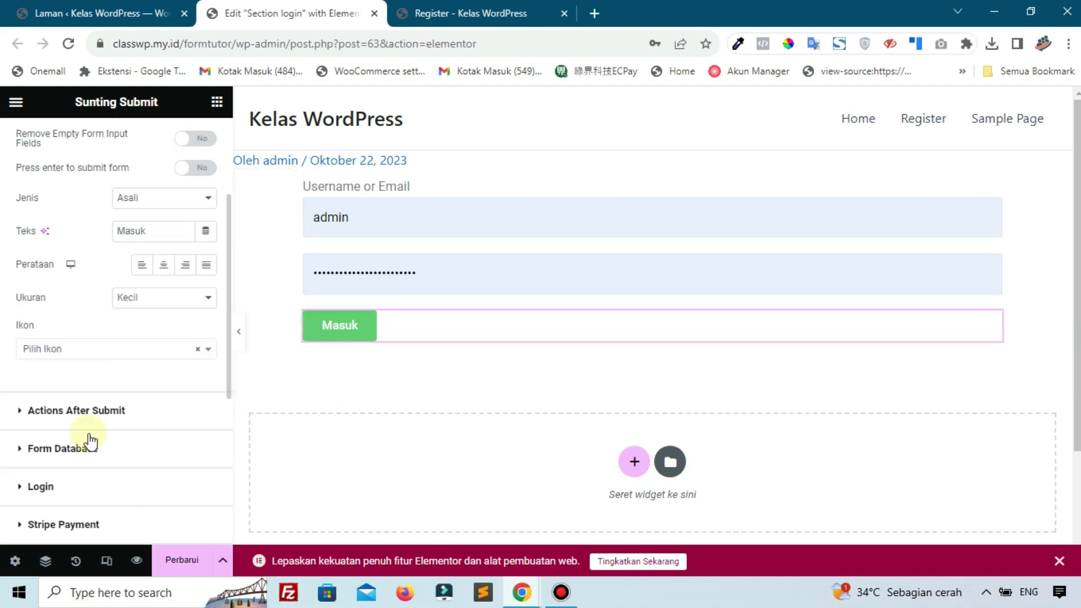
{"action": "left_click", "coordinate": [95, 414]}
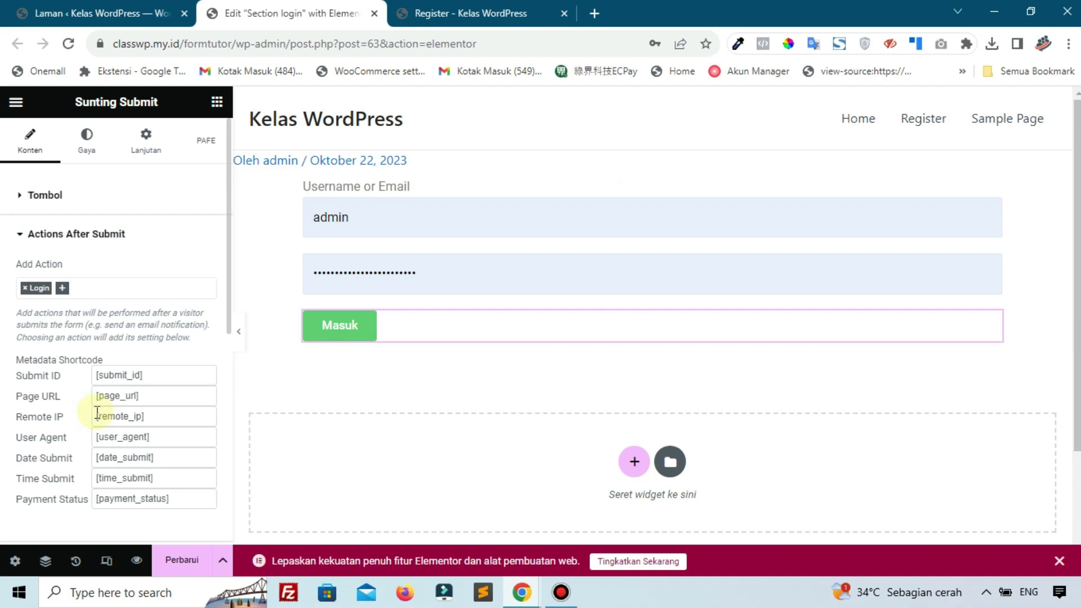
{"action": "scroll", "coordinate": [97, 414], "scroll_direction": "down", "scroll_amount": 5}
{"action": "left_click", "coordinate": [65, 194]}
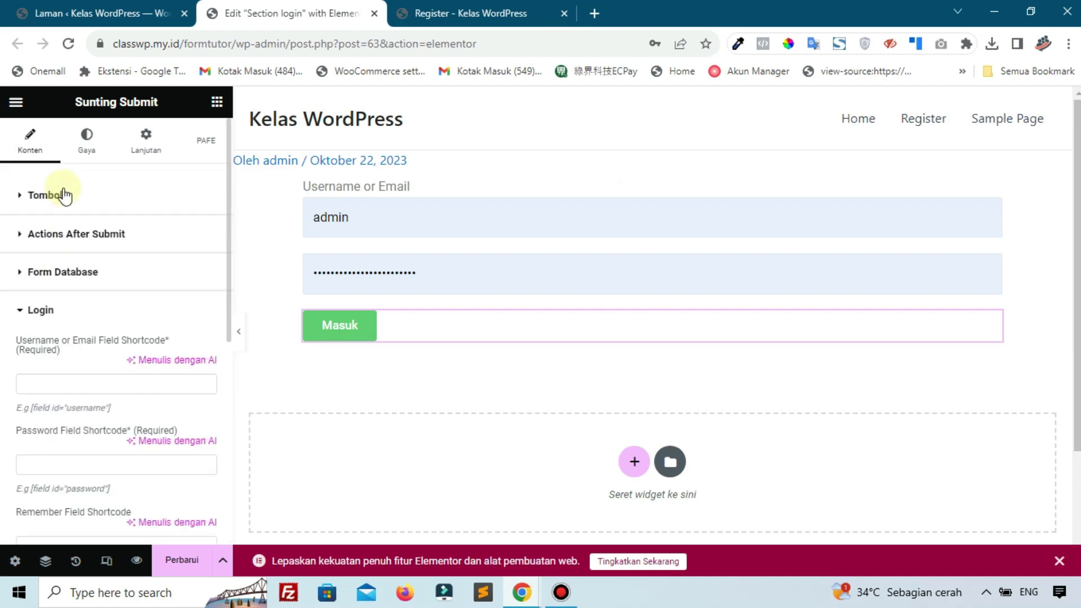
{"action": "left_click", "coordinate": [65, 389]}
Map the Login action's username and password to their field shortcodes and update the page
{"action": "type", "text": "[field id=\"Username or Email\"]"}
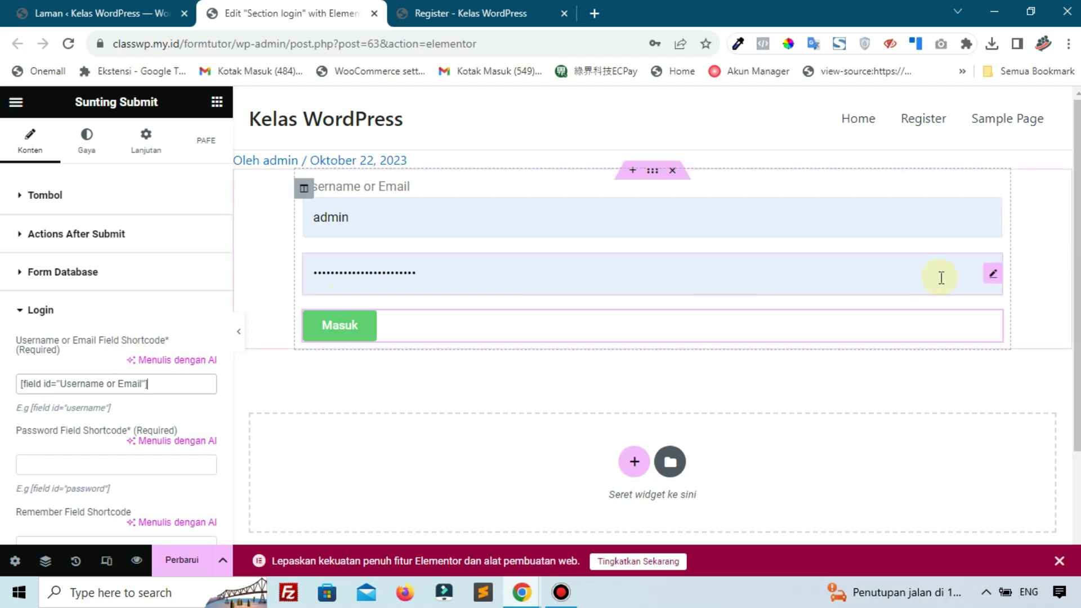
{"action": "left_click", "coordinate": [992, 281]}
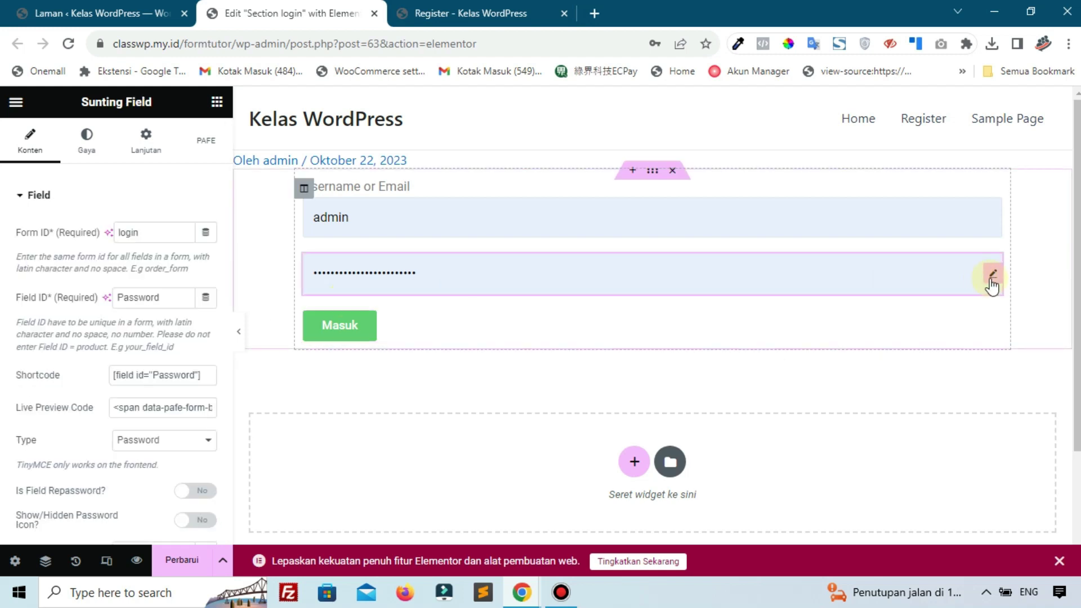
{"action": "left_click", "coordinate": [132, 367]}
{"action": "key", "text": "ctrl+c"}
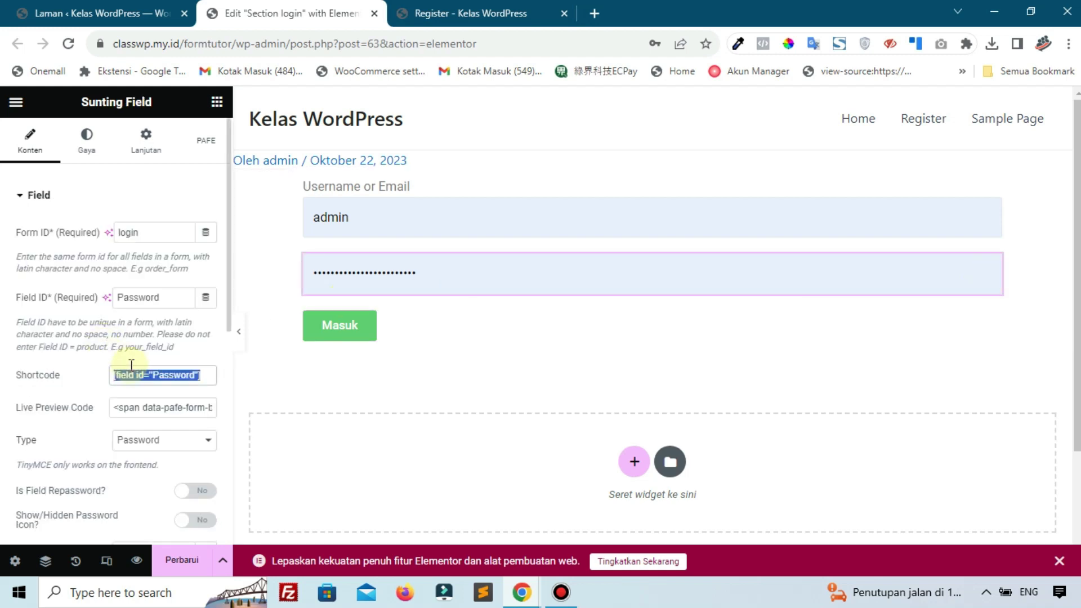
{"action": "left_click", "coordinate": [393, 335]}
{"action": "scroll", "coordinate": [106, 382], "scroll_direction": "down", "scroll_amount": 10}
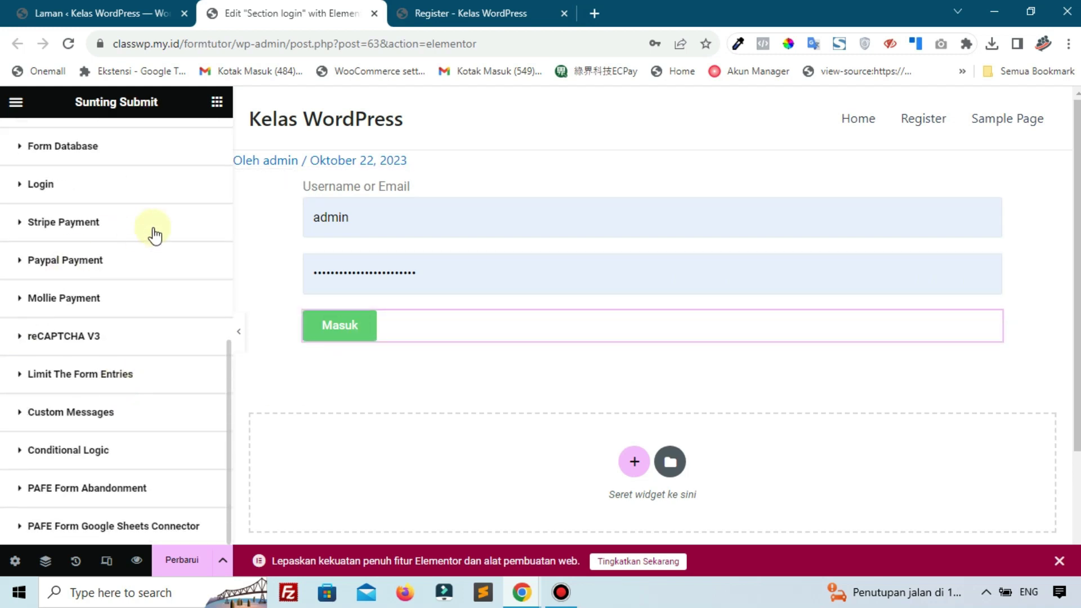
{"action": "left_click", "coordinate": [54, 188]}
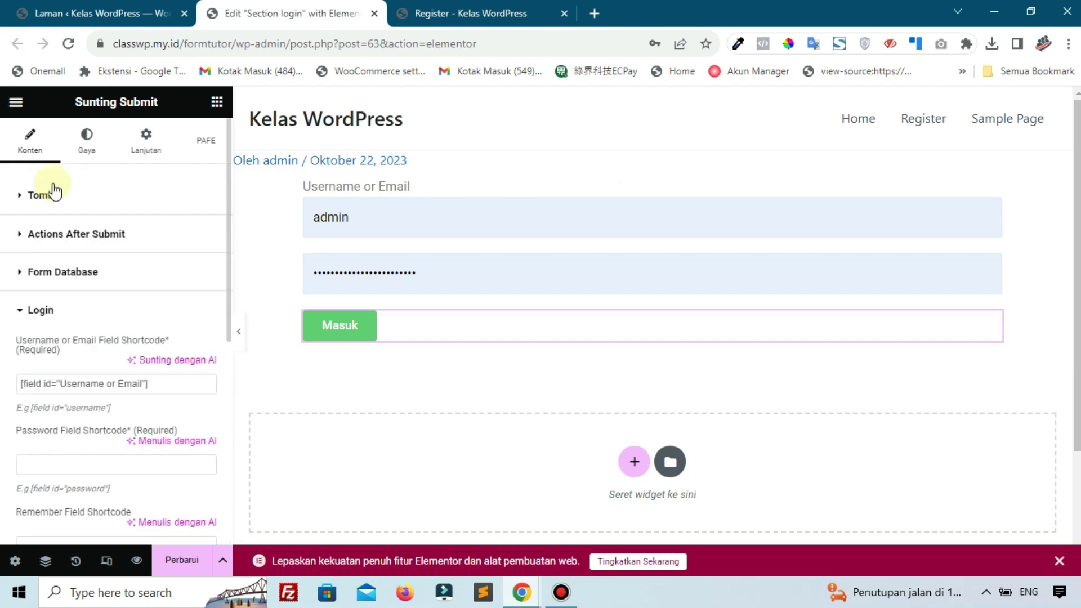
{"action": "scroll", "coordinate": [75, 381], "scroll_direction": "down", "scroll_amount": 2}
{"action": "key", "text": "ctrl+v"}
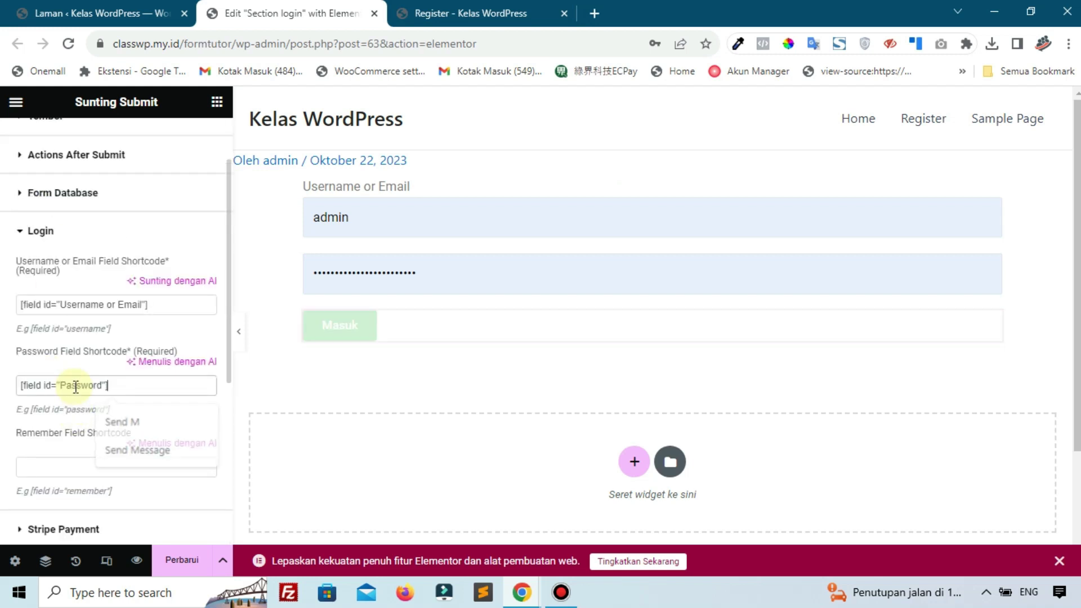
{"action": "left_click", "coordinate": [176, 563]}
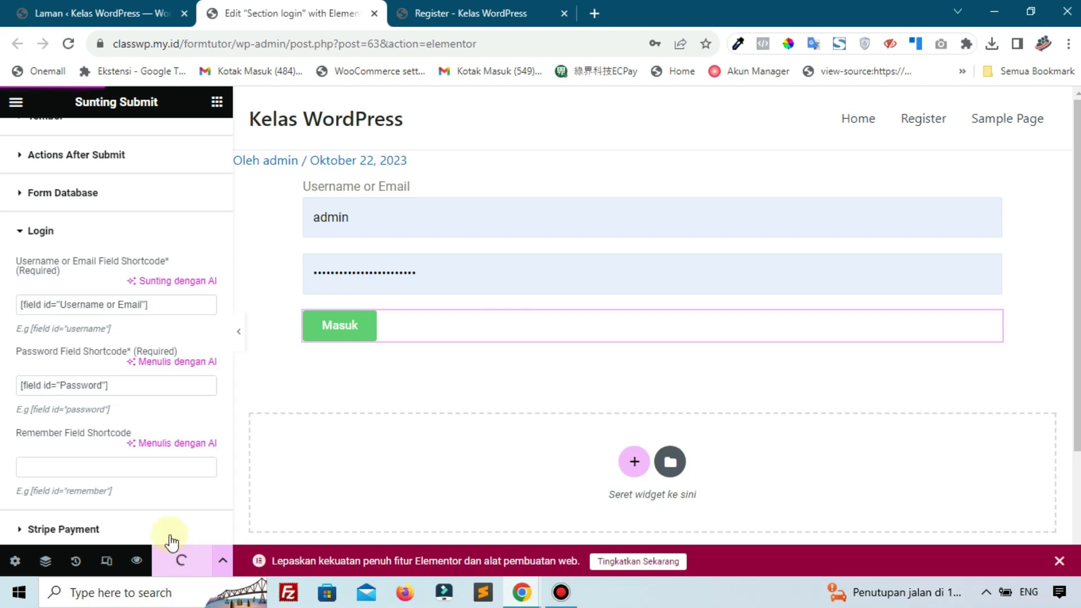
Glance at the Register page, then open the after-submit actions list in the login editor
{"action": "scroll", "coordinate": [50, 389], "scroll_direction": "down", "scroll_amount": 5}
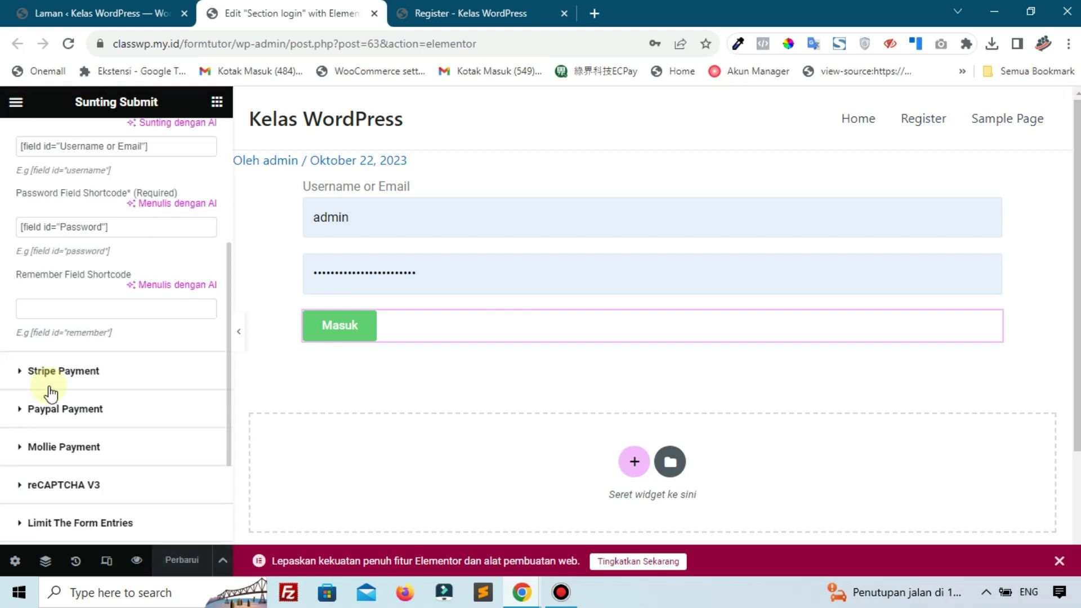
{"action": "scroll", "coordinate": [50, 394], "scroll_direction": "up", "scroll_amount": 6}
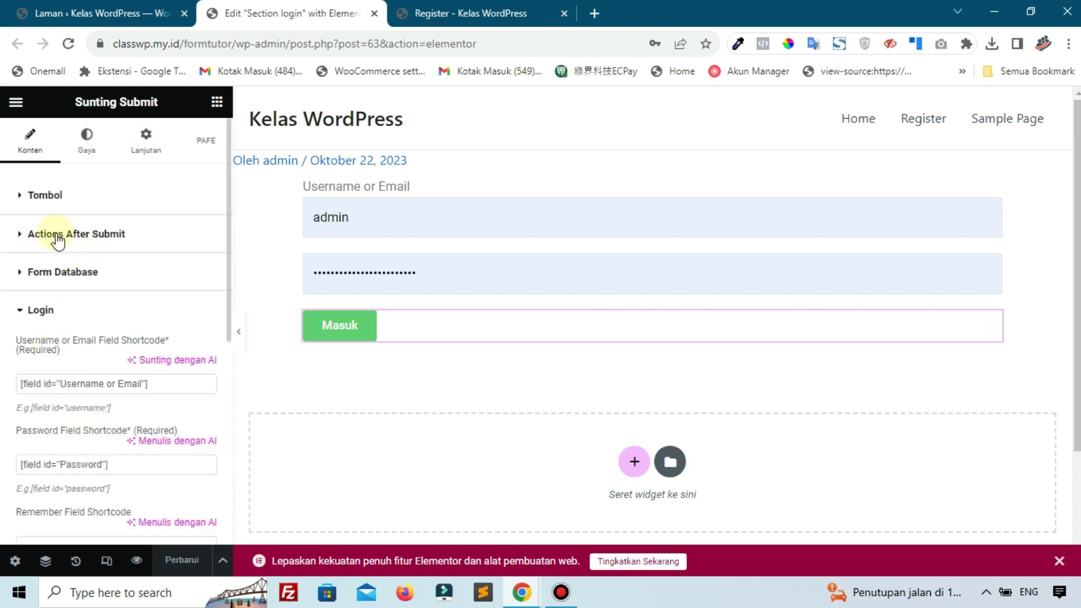
{"action": "left_click", "coordinate": [476, 13]}
{"action": "left_click", "coordinate": [365, 7]}
{"action": "left_click", "coordinate": [79, 234]}
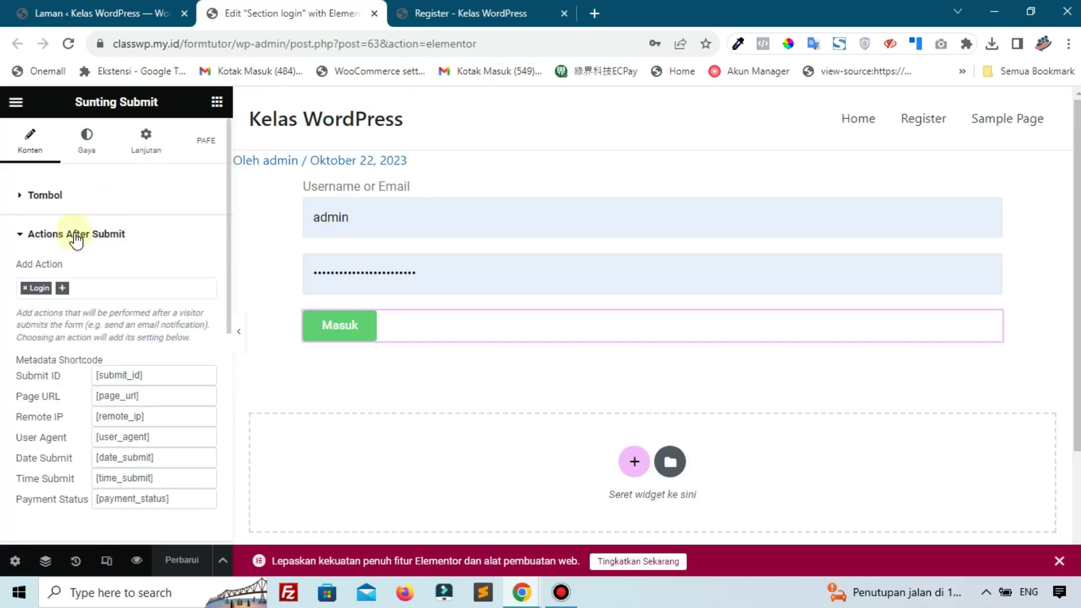
{"action": "left_click", "coordinate": [61, 288]}
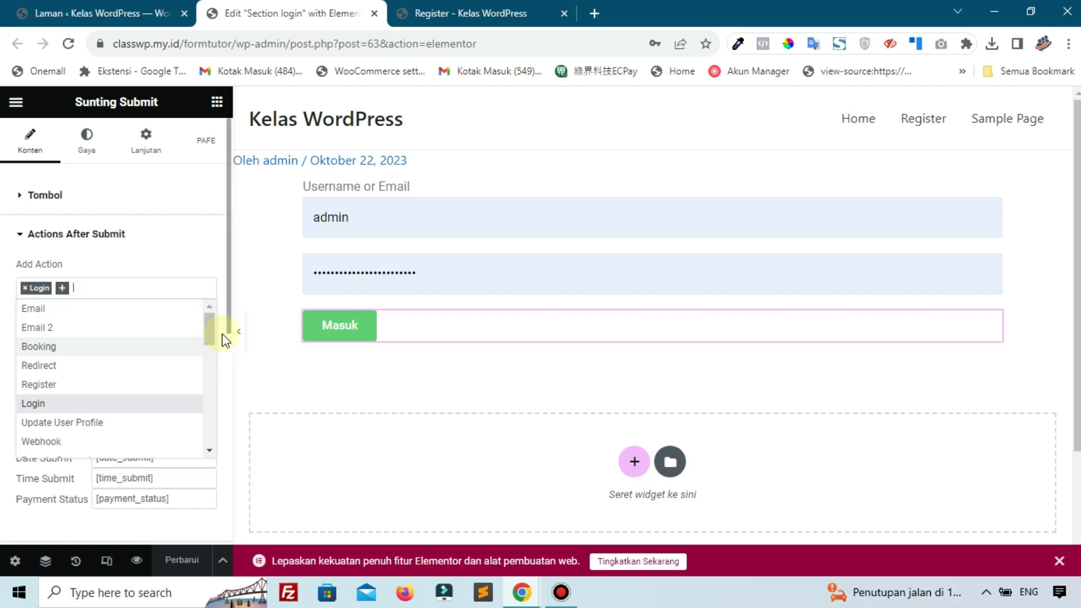
Close the editor, reload the Register page, and toggle its form to Register and back to Login
{"action": "left_click", "coordinate": [374, 13]}
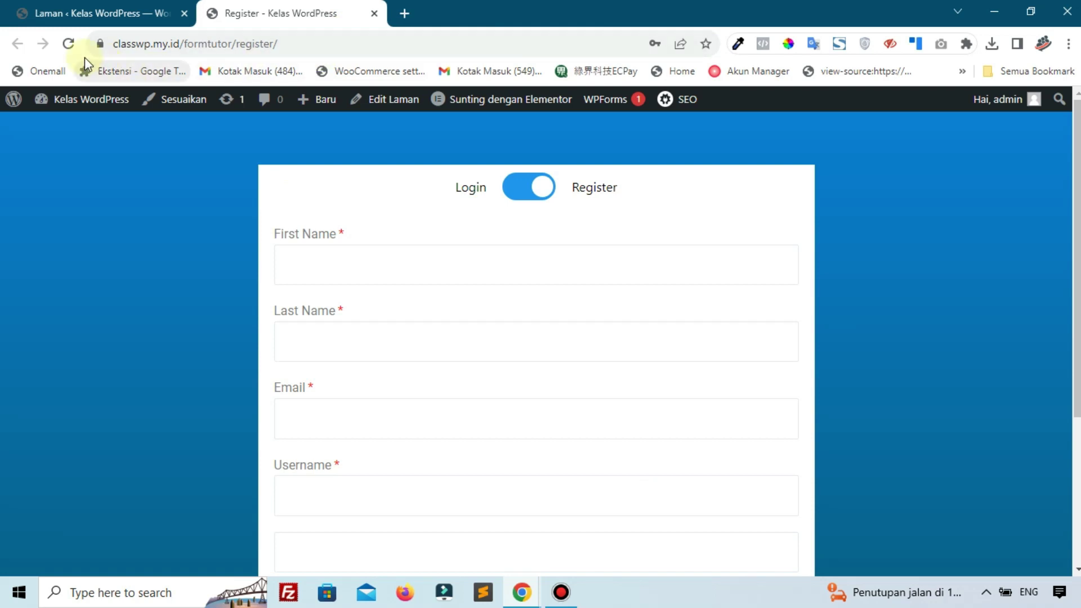
{"action": "left_click", "coordinate": [69, 45]}
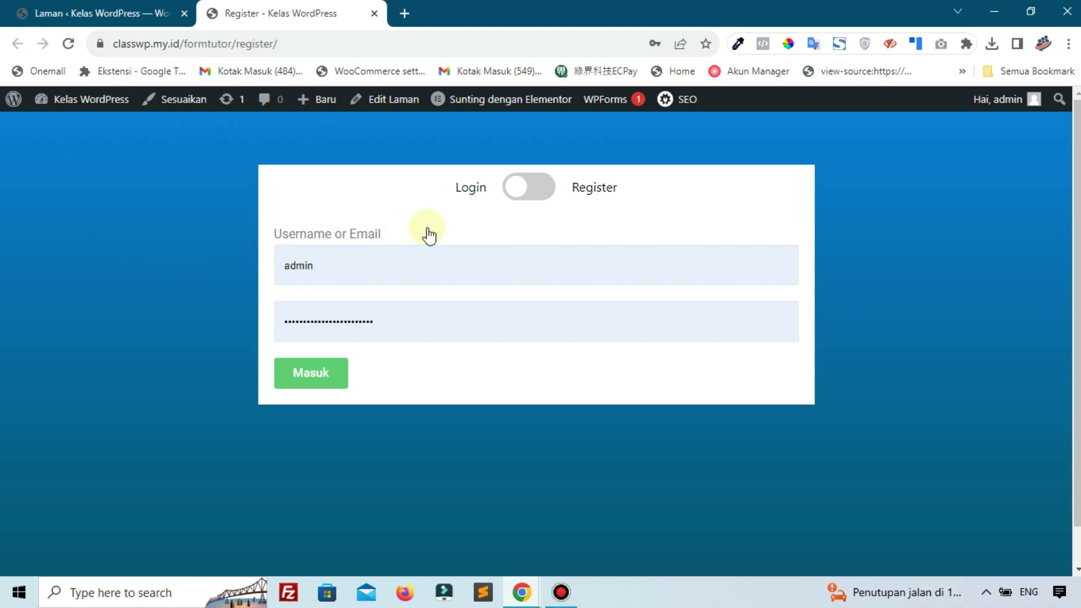
{"action": "left_click", "coordinate": [522, 191]}
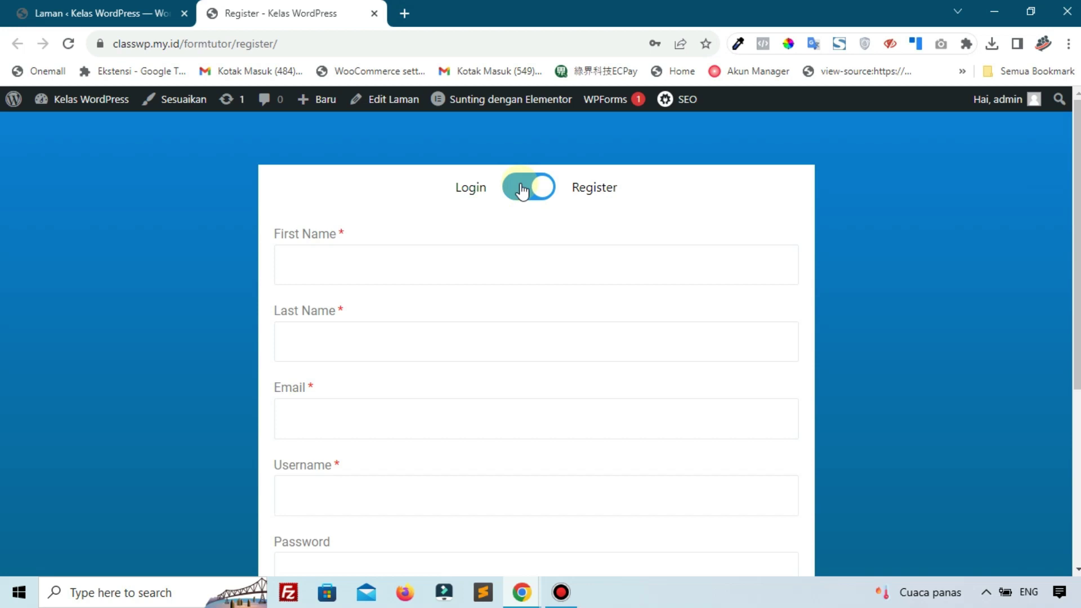
{"action": "left_click", "coordinate": [523, 191]}
Confirm Users lists only admin, then copy the Register page address
{"action": "left_click", "coordinate": [107, 13]}
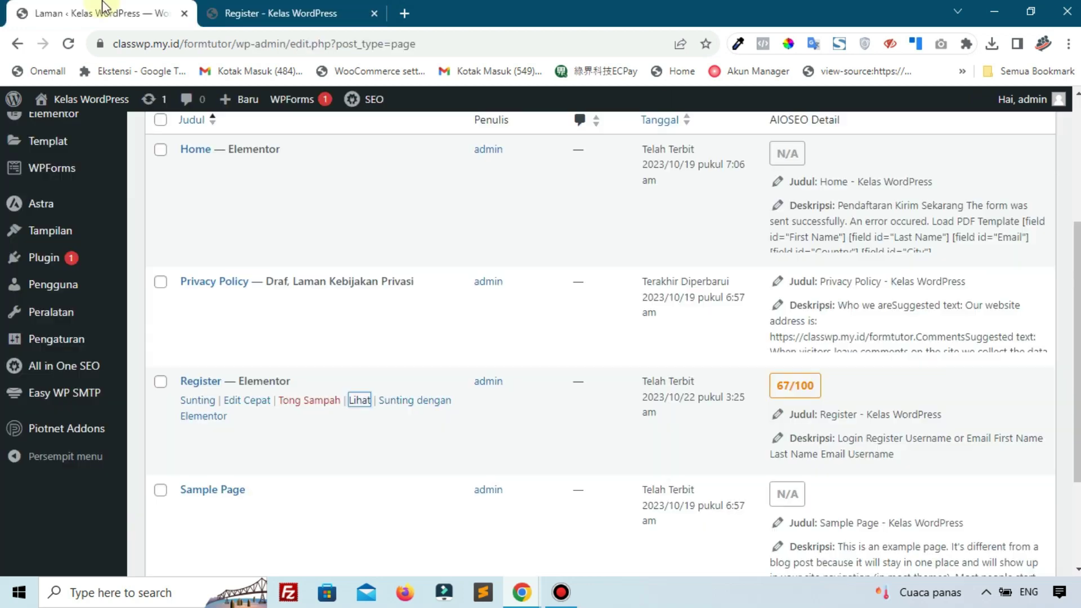
{"action": "left_click", "coordinate": [177, 287]}
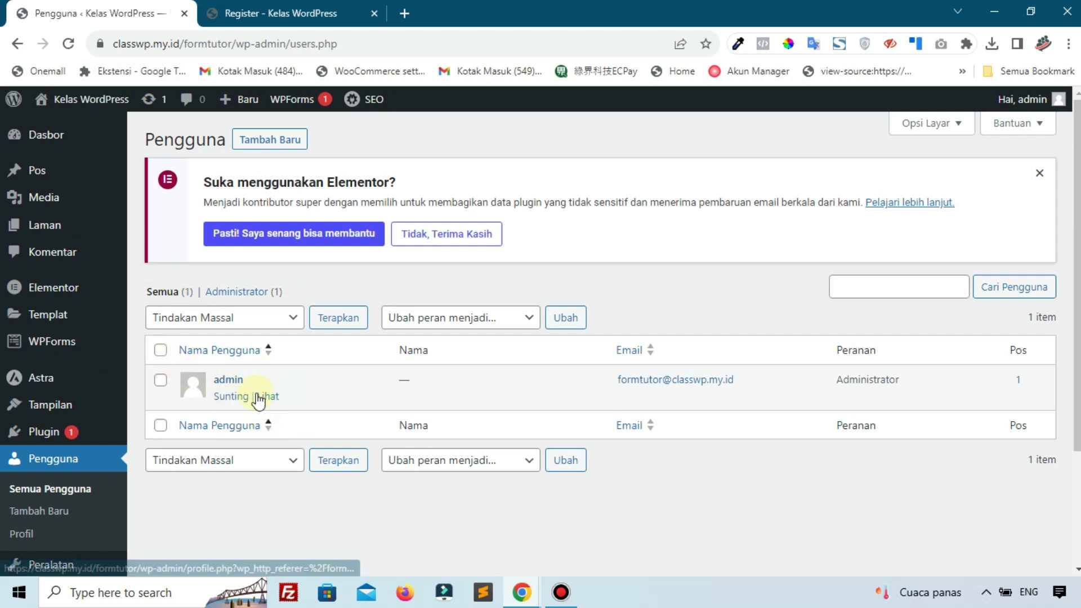
{"action": "left_click", "coordinate": [288, 7]}
{"action": "left_click", "coordinate": [354, 41]}
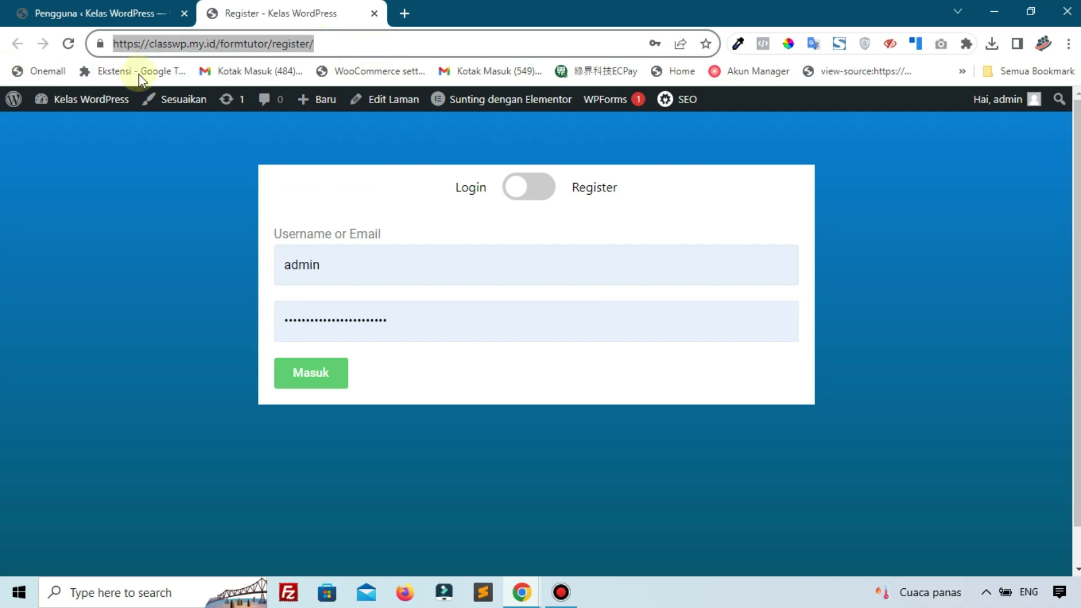
{"action": "right_click", "coordinate": [161, 49]}
{"action": "left_click", "coordinate": [239, 146]}
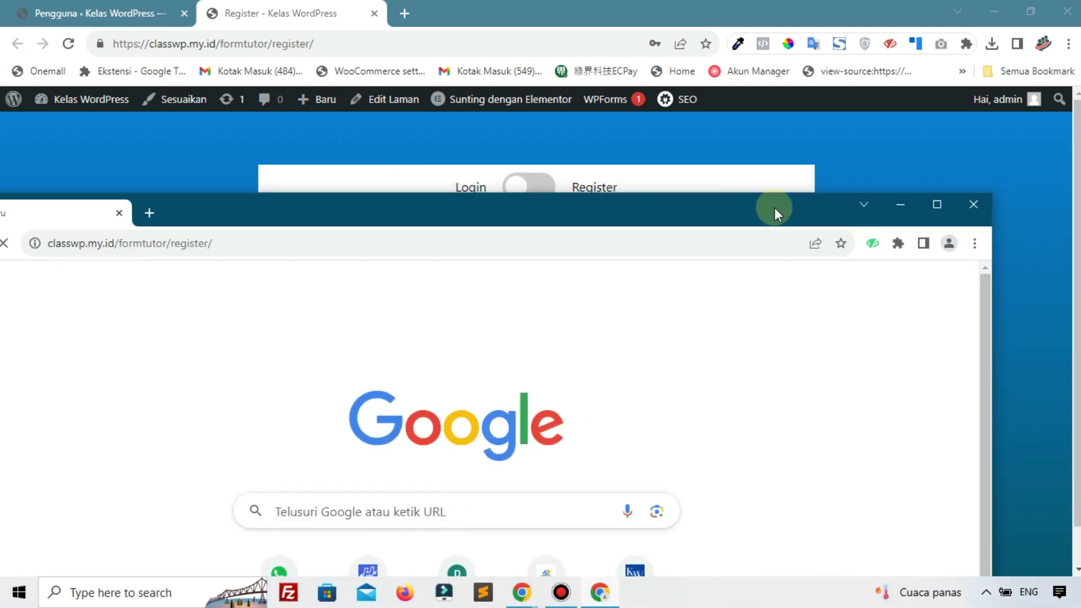
In a new test window, switch to the Register form and enter the new user's first and last name
{"action": "left_click", "coordinate": [942, 201]}
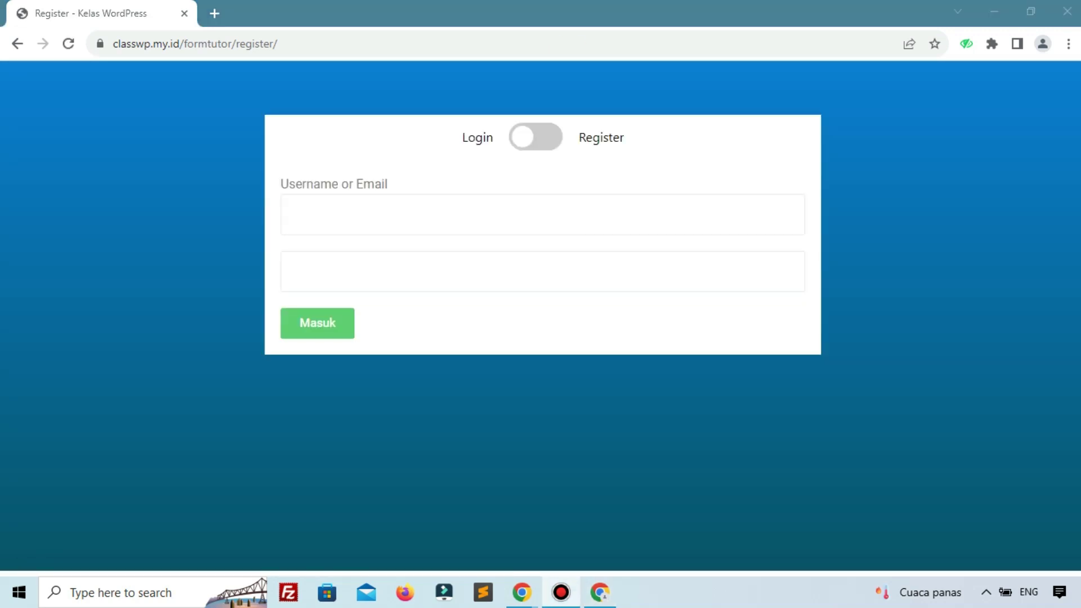
{"action": "left_click", "coordinate": [529, 138]}
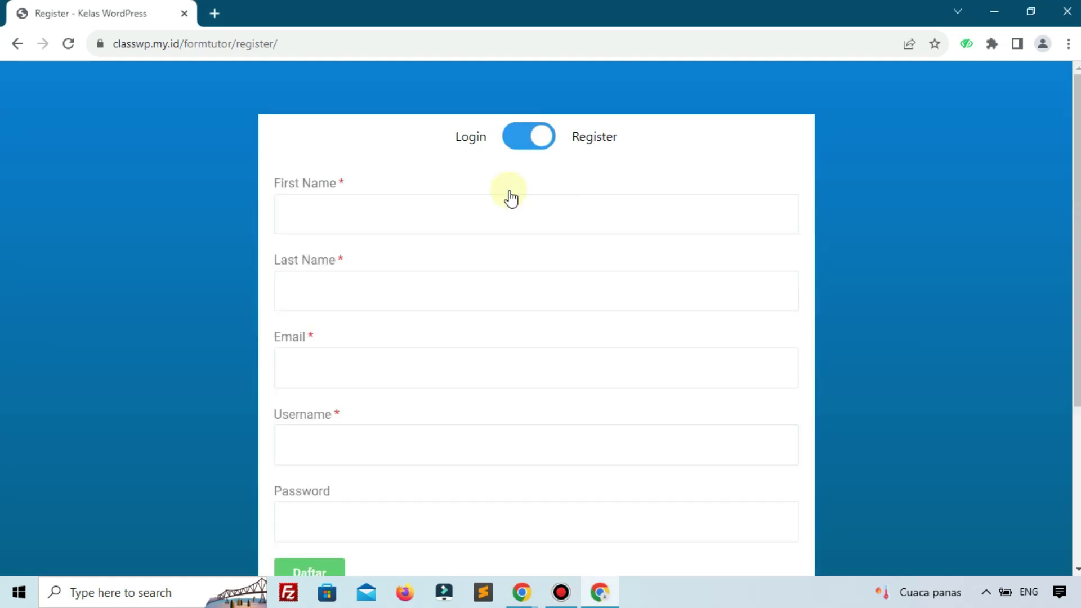
{"action": "left_click", "coordinate": [313, 221]}
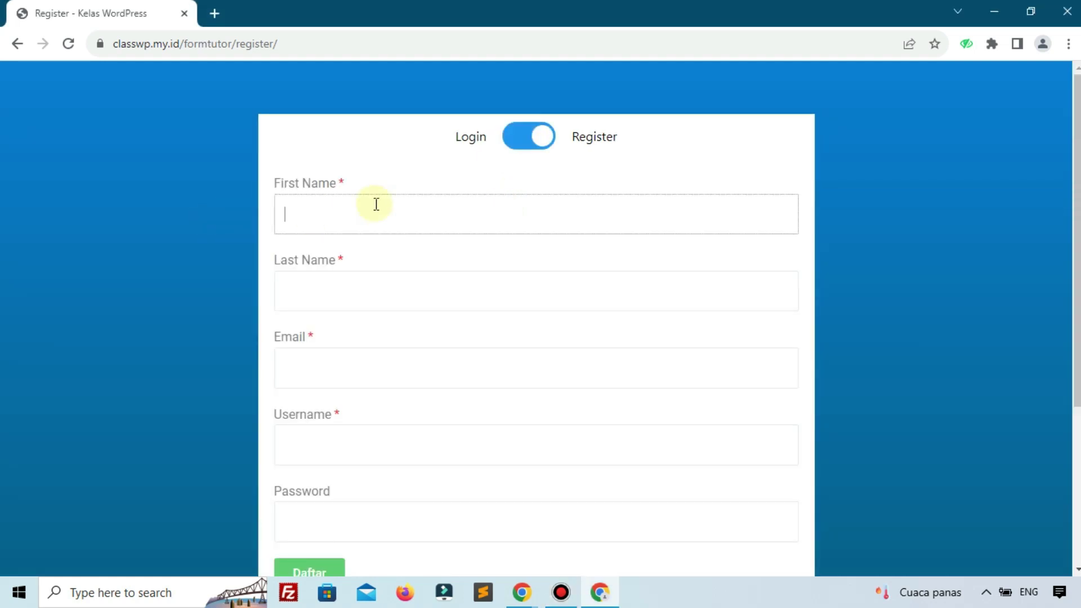
{"action": "left_click", "coordinate": [420, 297]}
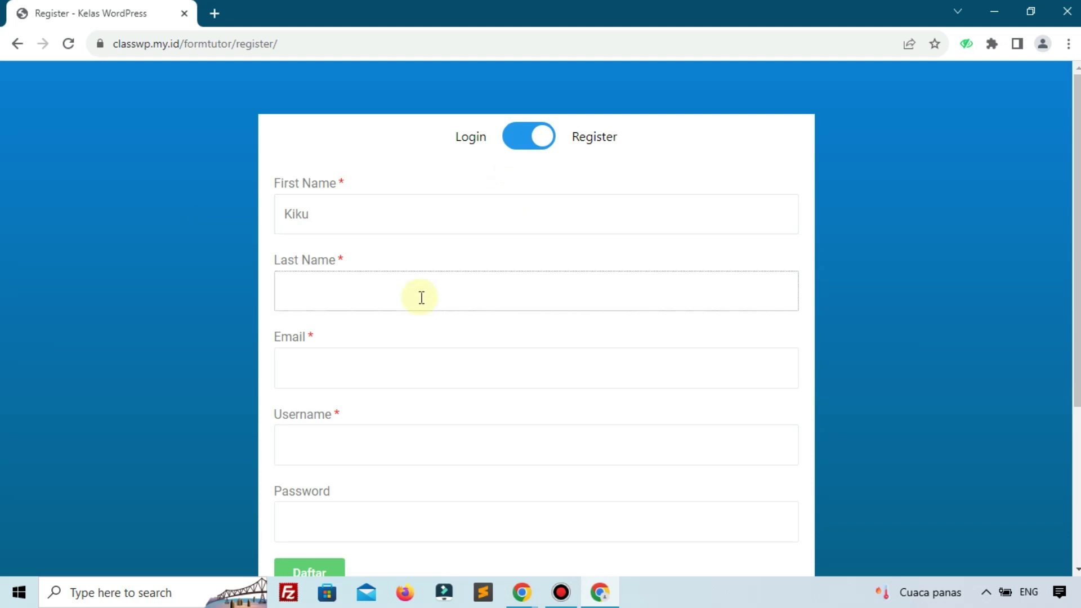
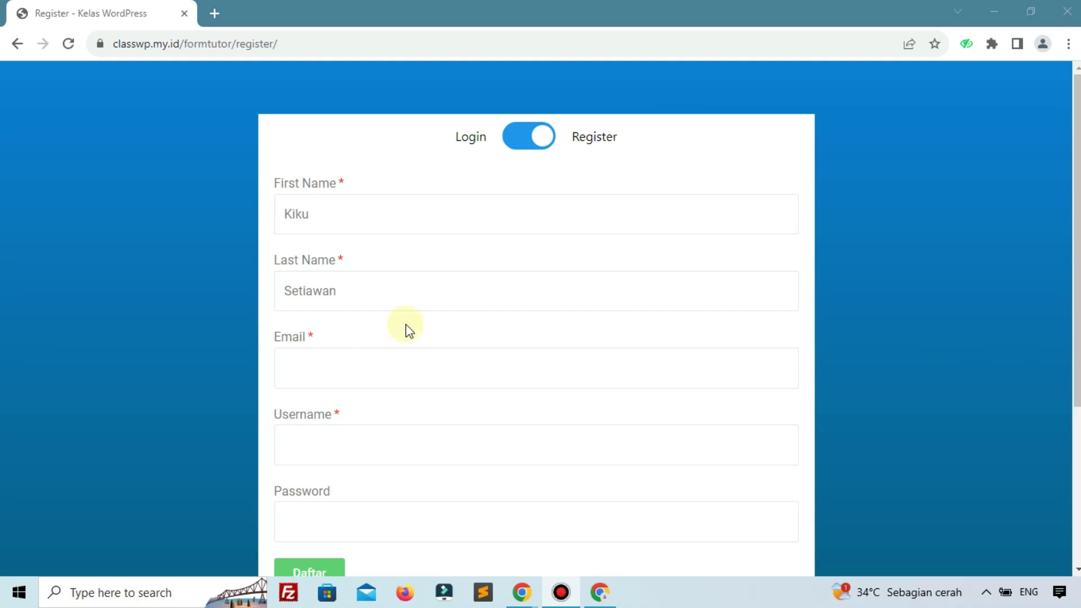
Fill in the user's email, username and password, submit with Daftar, and return to the main window
{"action": "left_click", "coordinate": [380, 366]}
{"action": "key", "text": "ctrl+v"}
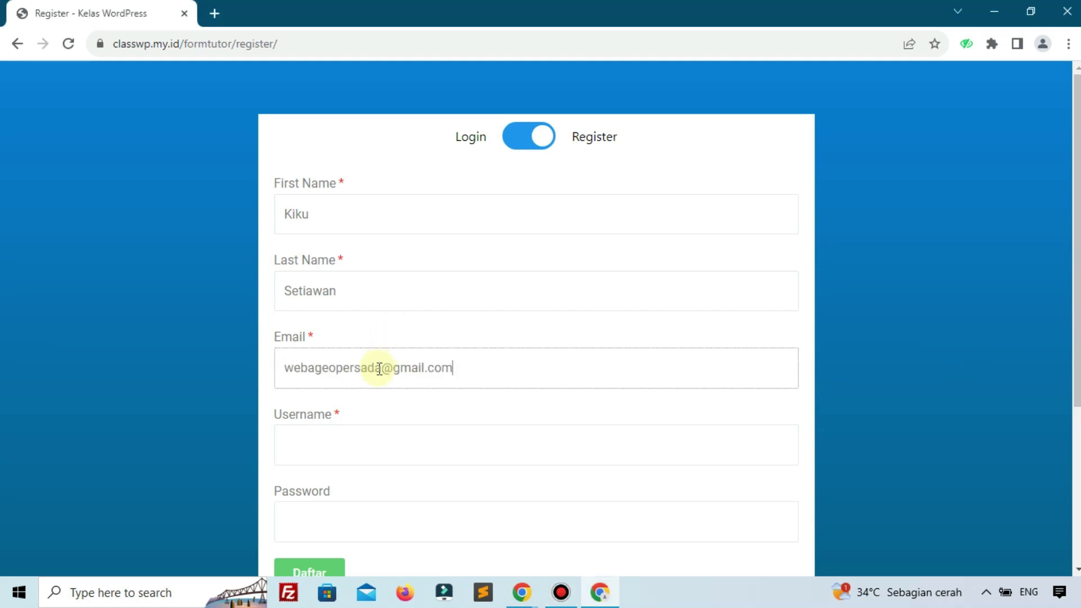
{"action": "left_click", "coordinate": [414, 440]}
{"action": "type", "text": "kikus"}
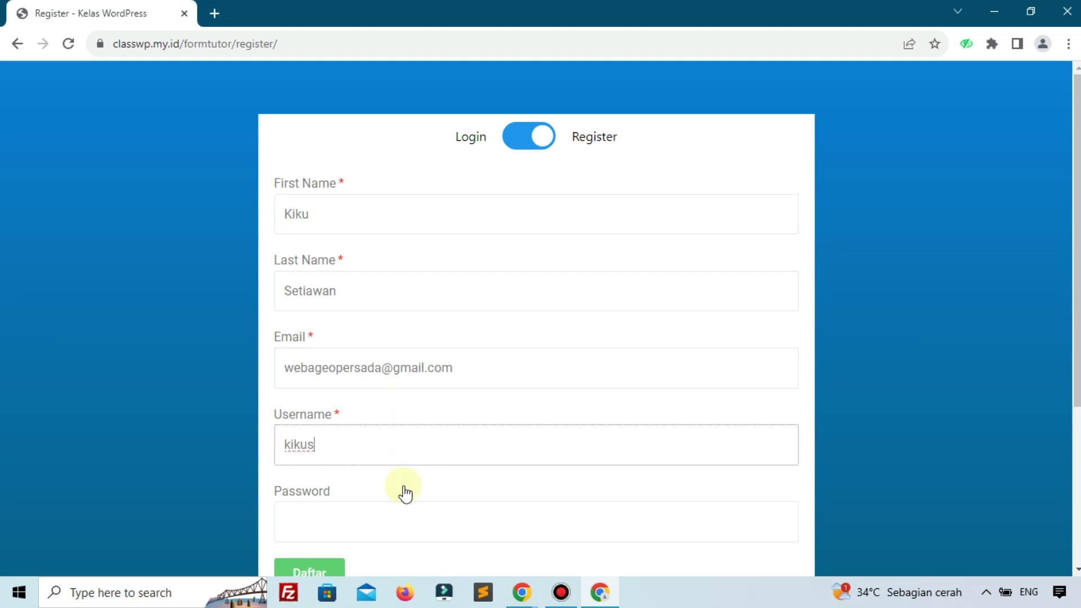
{"action": "left_click", "coordinate": [405, 513]}
{"action": "key", "text": "ctrl+v"}
{"action": "scroll", "coordinate": [403, 512], "scroll_direction": "down", "scroll_amount": 3}
{"action": "left_click", "coordinate": [307, 420]}
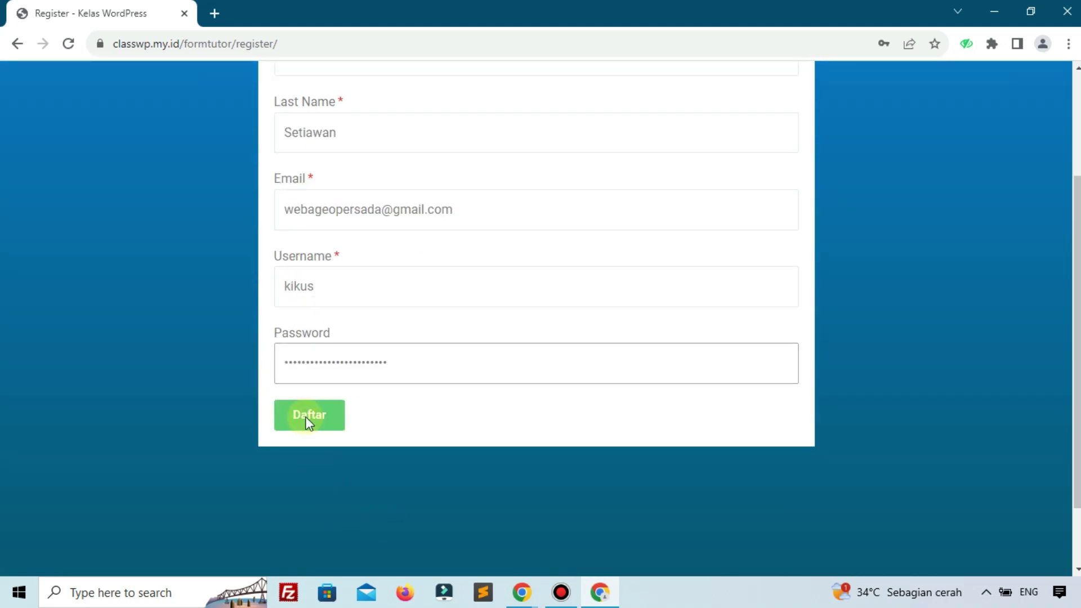
{"action": "scroll", "coordinate": [306, 420], "scroll_direction": "down", "scroll_amount": 4}
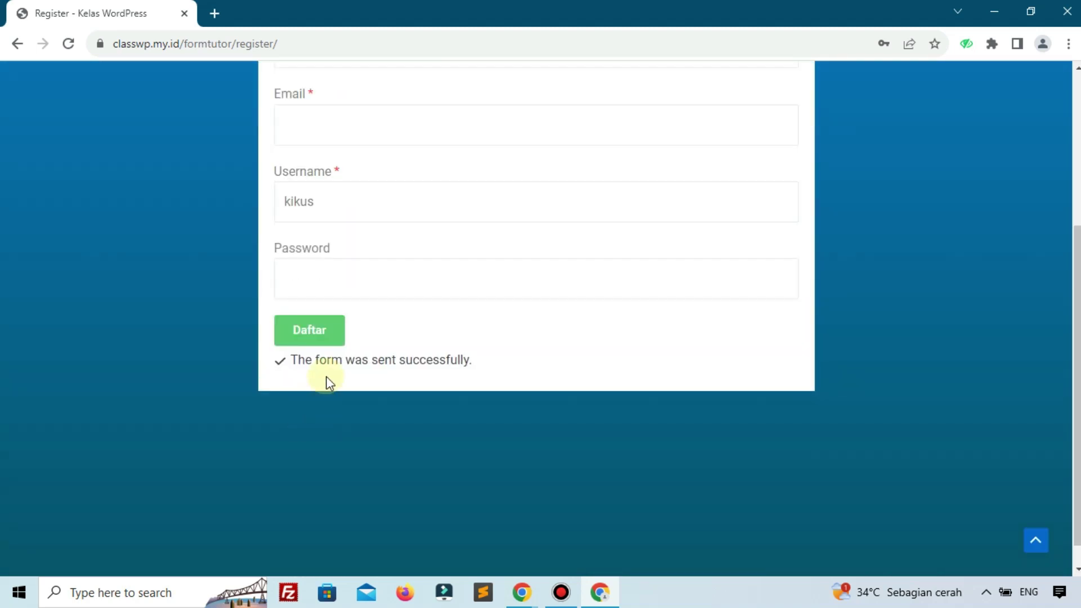
{"action": "scroll", "coordinate": [440, 389], "scroll_direction": "up", "scroll_amount": 4}
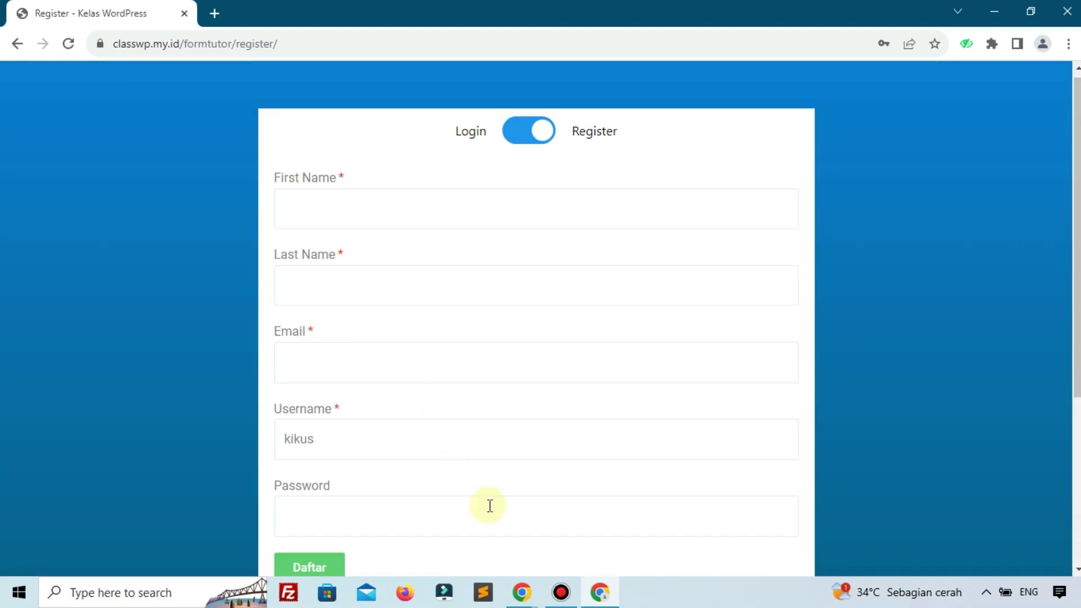
{"action": "mouse_move", "coordinate": [519, 589]}
{"action": "left_click", "coordinate": [458, 529]}
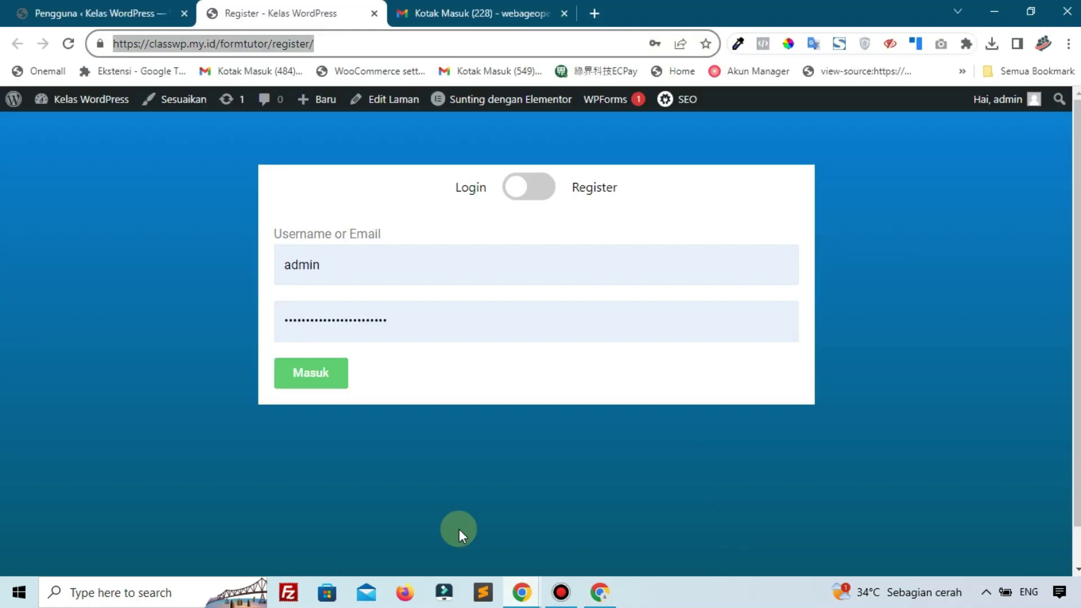
Reload Users to find the new Subscriber account, then switch the Register page form to registration
{"action": "left_click", "coordinate": [91, 13]}
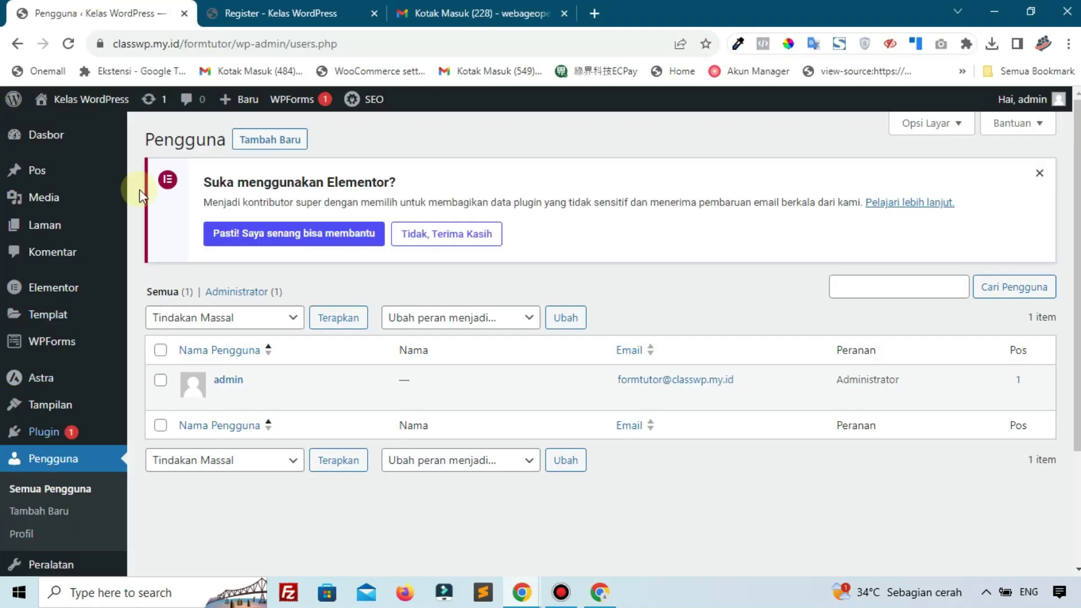
{"action": "left_click", "coordinate": [68, 467]}
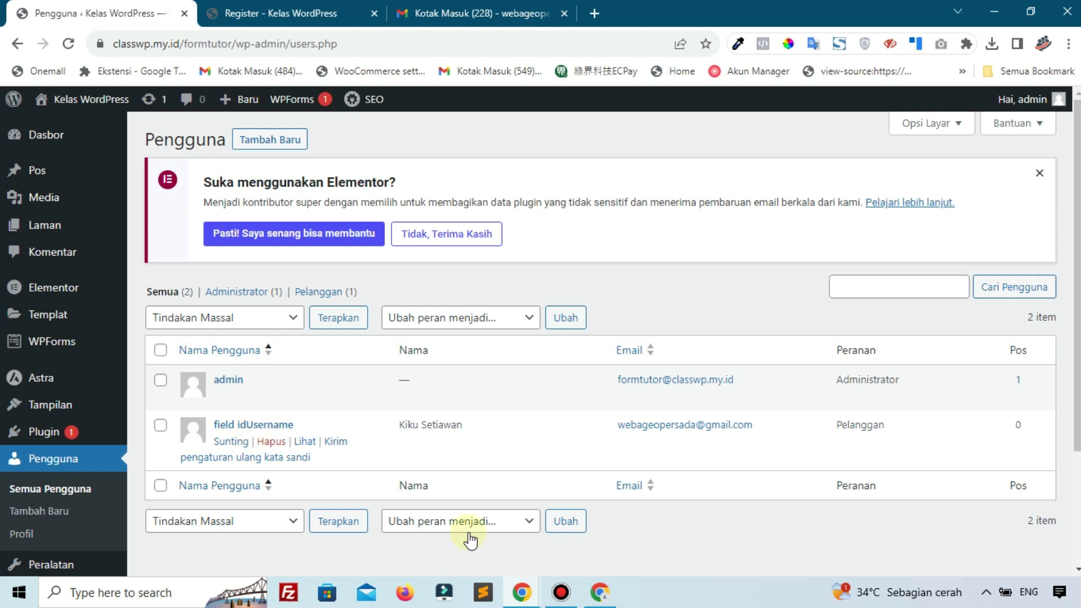
{"action": "left_click", "coordinate": [589, 598]}
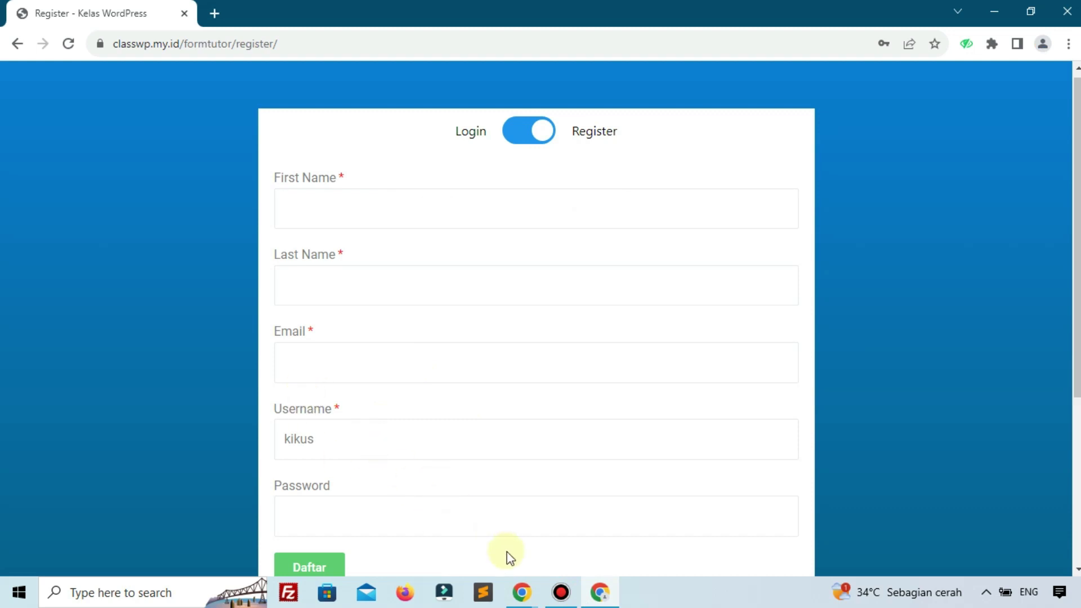
{"action": "left_click", "coordinate": [522, 592]}
{"action": "left_click", "coordinate": [421, 505]}
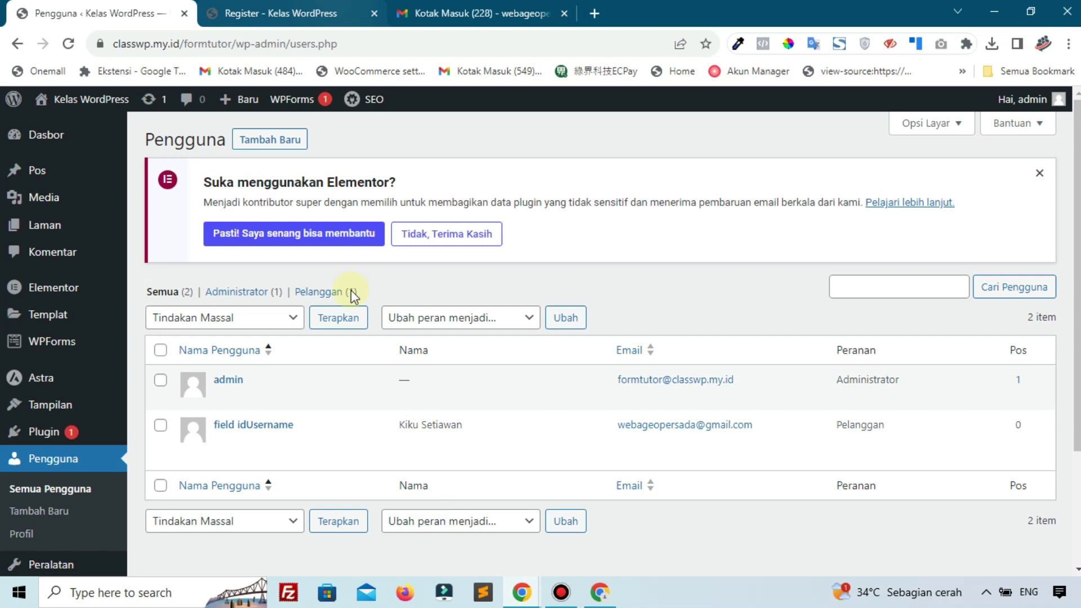
{"action": "mouse_move", "coordinate": [234, 439]}
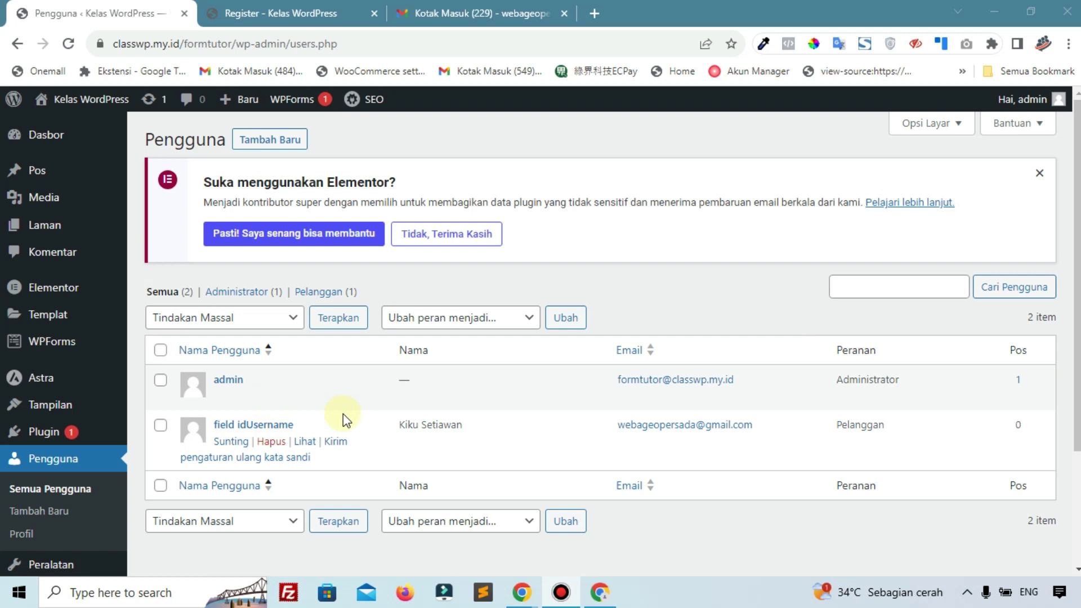
{"action": "left_click", "coordinate": [302, 8]}
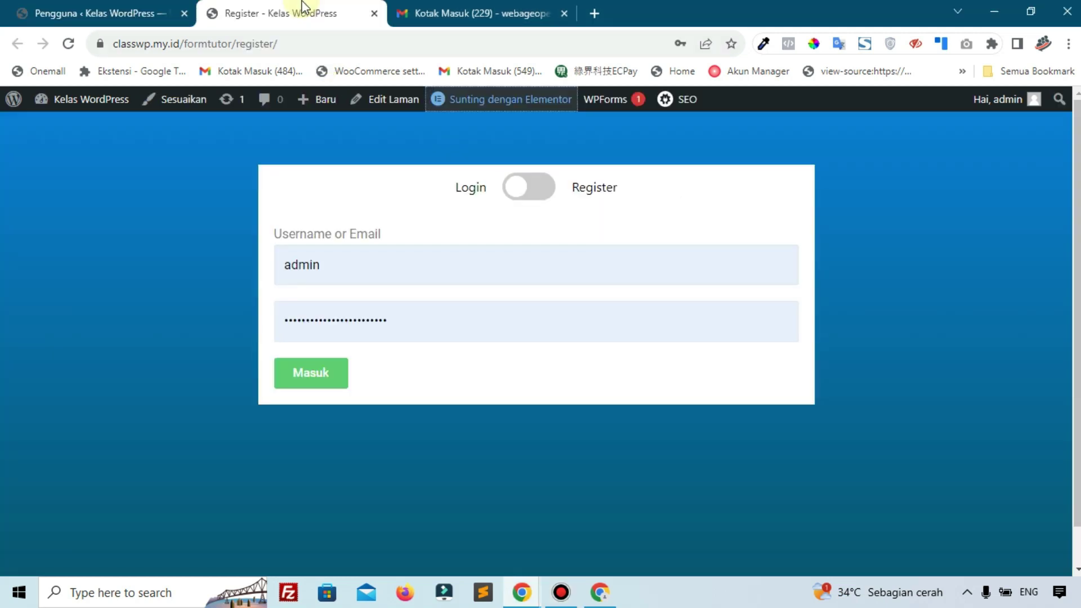
{"action": "left_click", "coordinate": [528, 196]}
Open Section Register in Elementor in a new tab placed before the Register page
{"action": "mouse_move", "coordinate": [473, 104]}
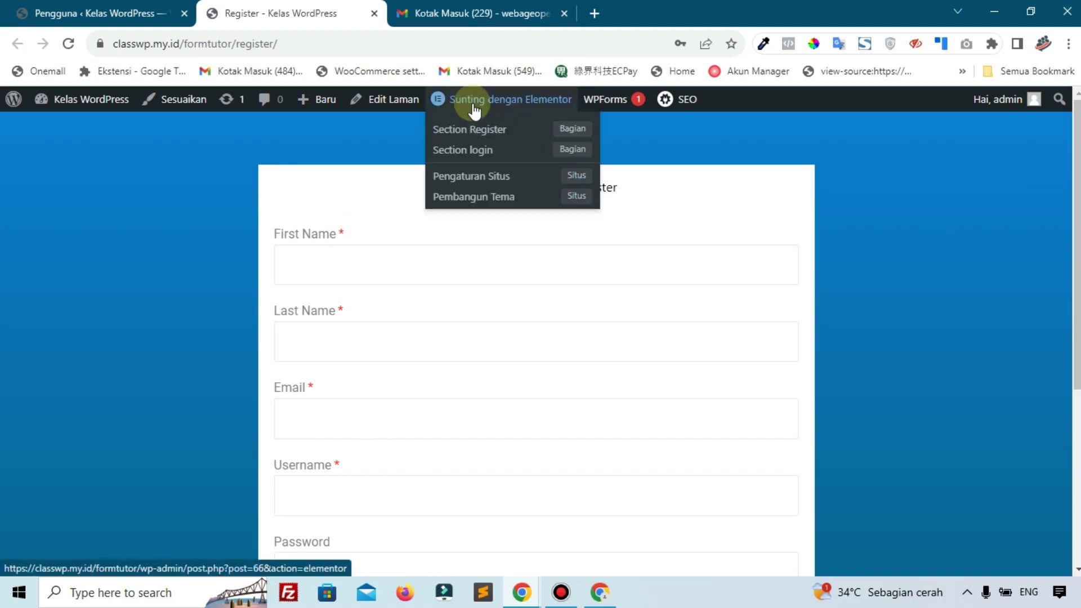
{"action": "right_click", "coordinate": [458, 133]}
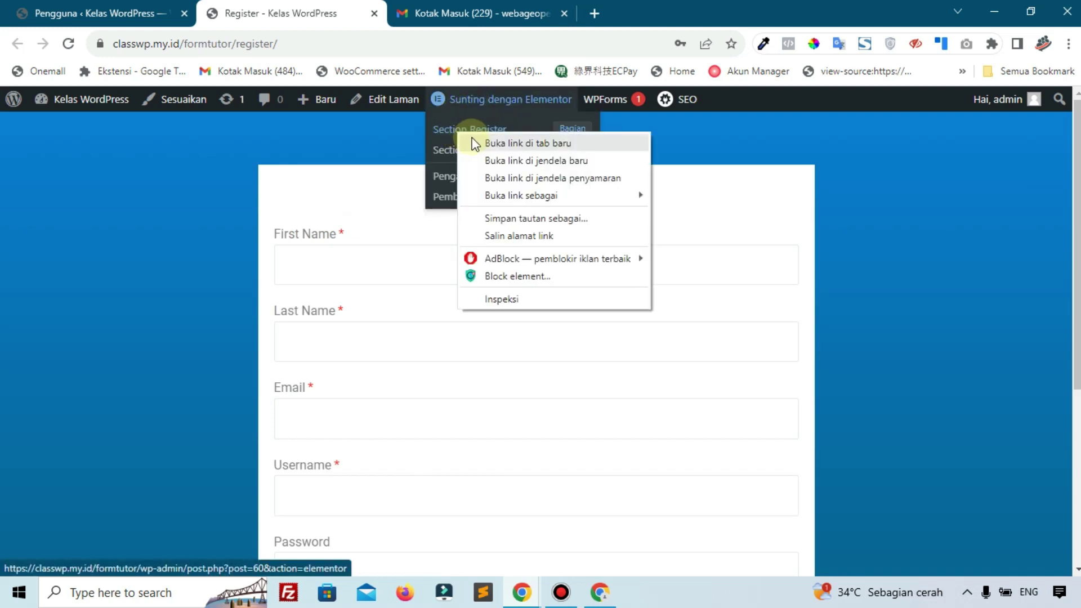
{"action": "left_click", "coordinate": [506, 144]}
{"action": "left_click", "coordinate": [462, 11]}
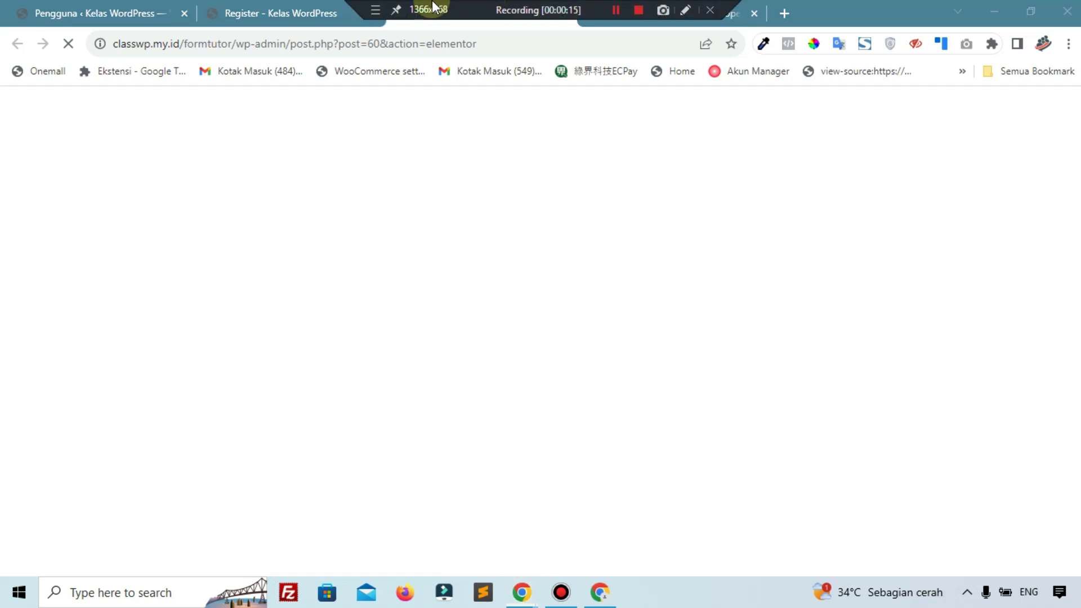
{"action": "left_click_drag", "start_coordinate": [461, 13], "coordinate": [244, 14]}
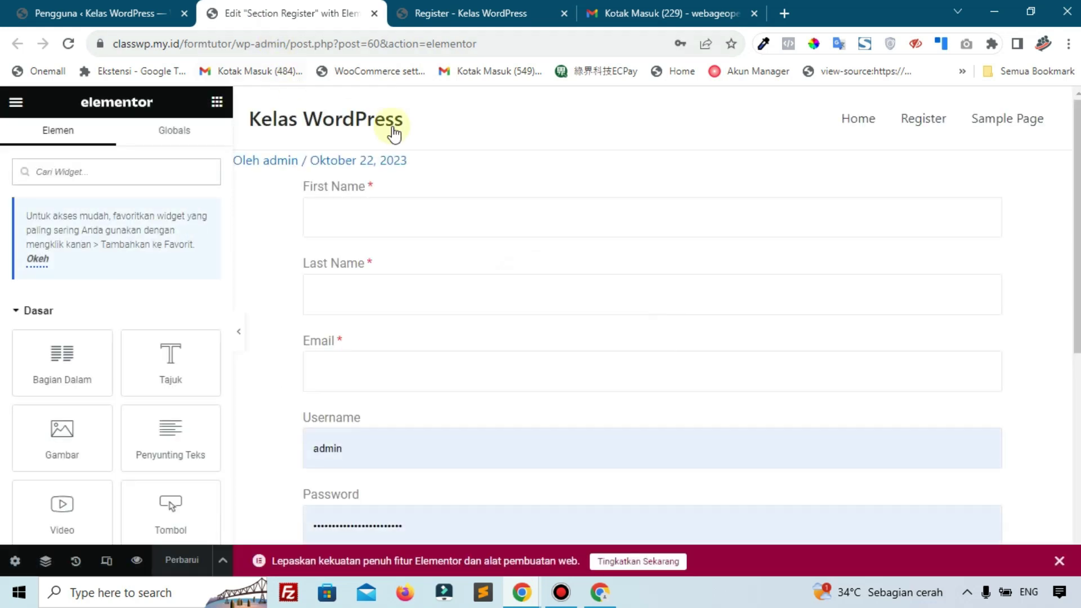
Correct the Username field's Form ID from 'regster' to 'register' and update the page
{"action": "scroll", "coordinate": [547, 281], "scroll_direction": "down", "scroll_amount": 2}
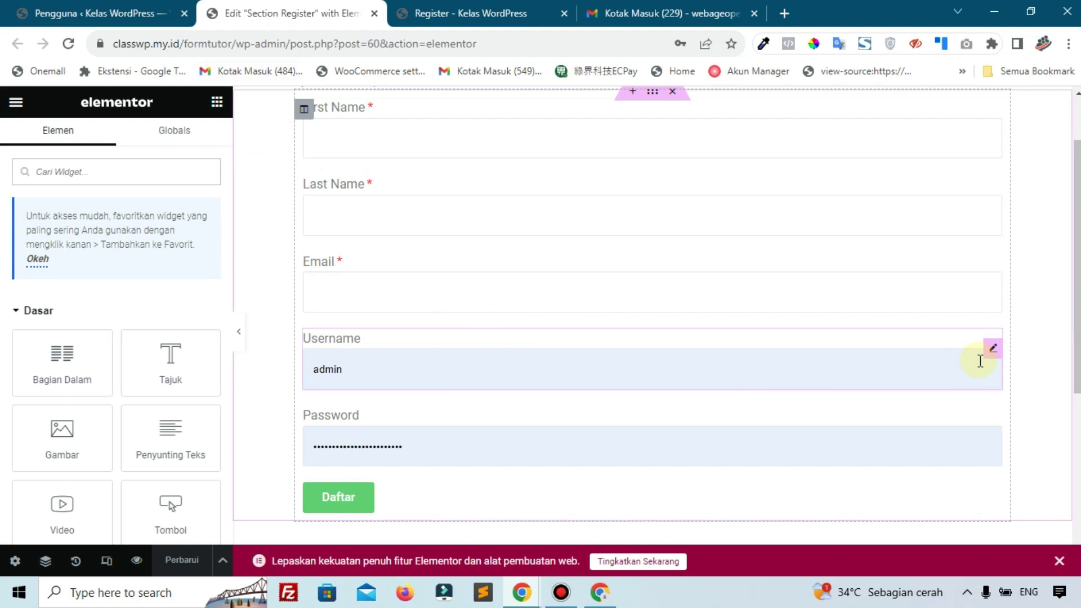
{"action": "left_click", "coordinate": [994, 352]}
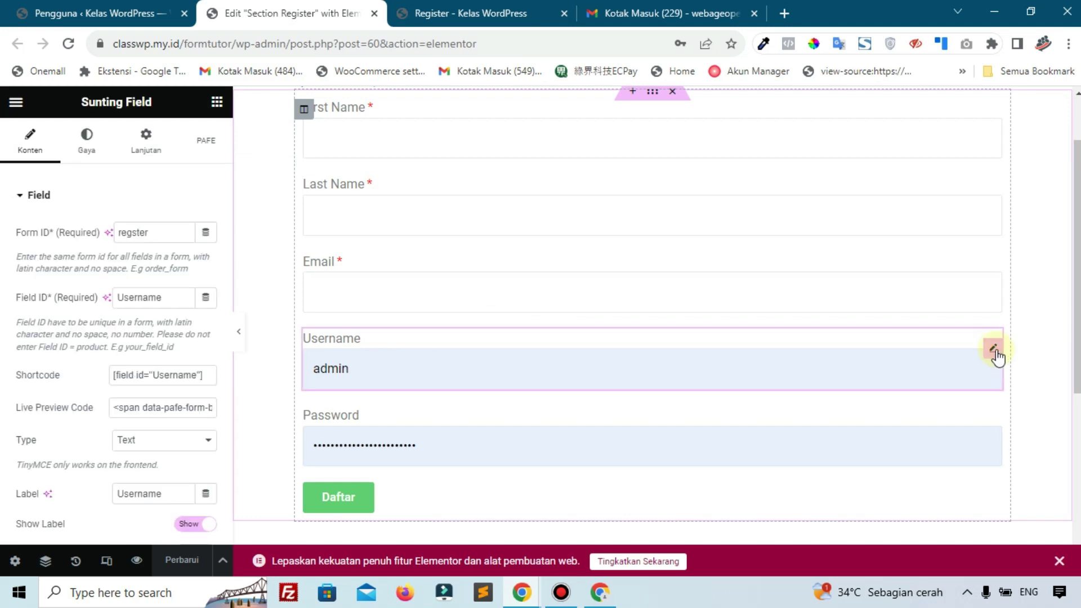
{"action": "left_click_drag", "start_coordinate": [164, 232], "coordinate": [66, 226]}
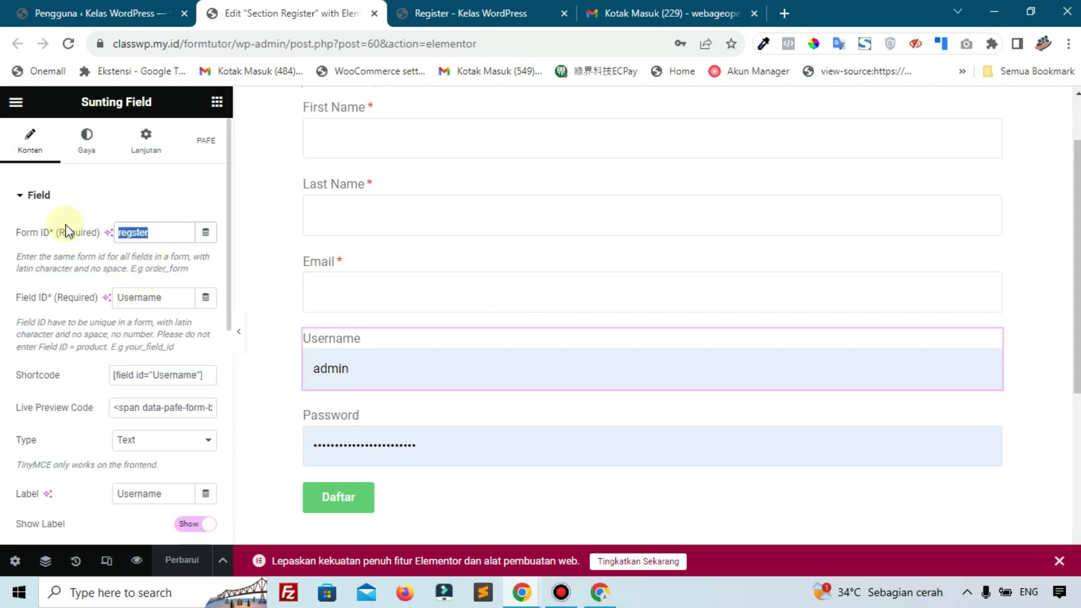
{"action": "type", "text": "regi"}
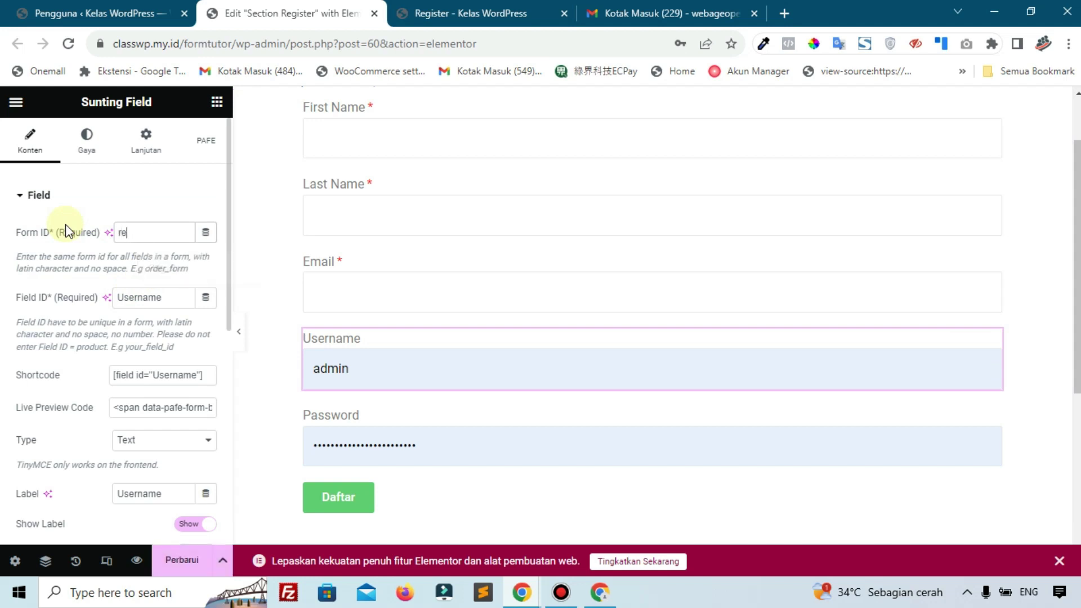
{"action": "type", "text": "ter"}
{"action": "left_click", "coordinate": [172, 560]}
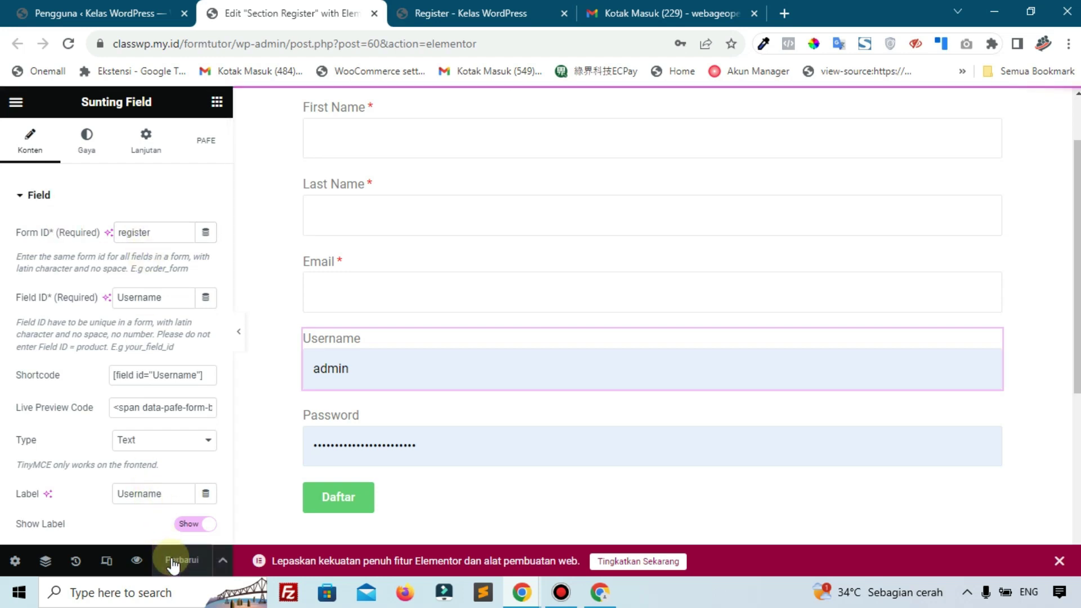
{"action": "left_click", "coordinate": [76, 8]}
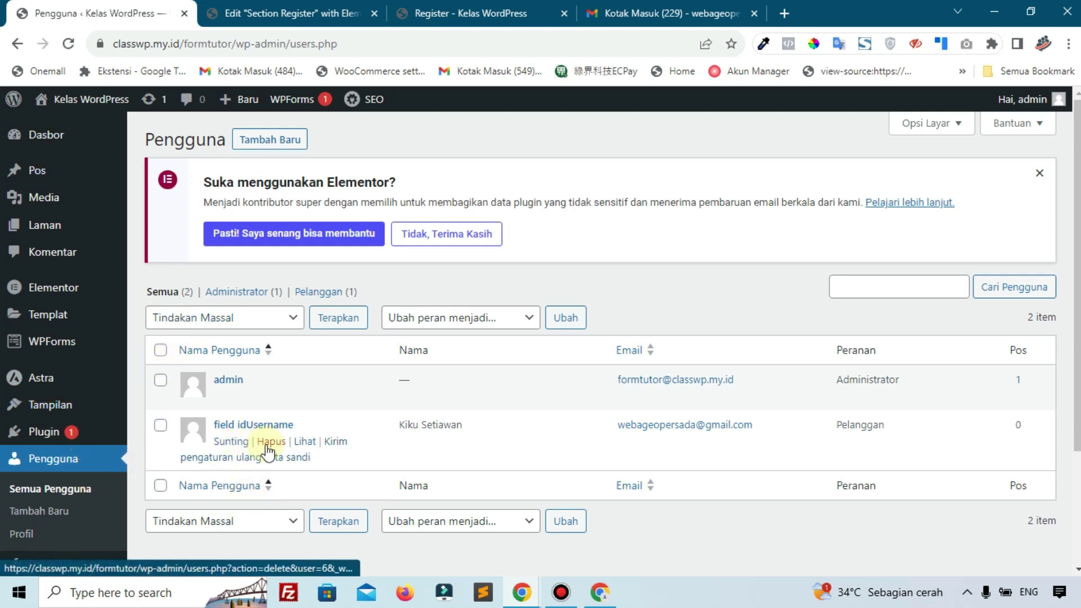
Delete the wrongly named test user and reload the front-end register page
{"action": "left_click", "coordinate": [271, 441]}
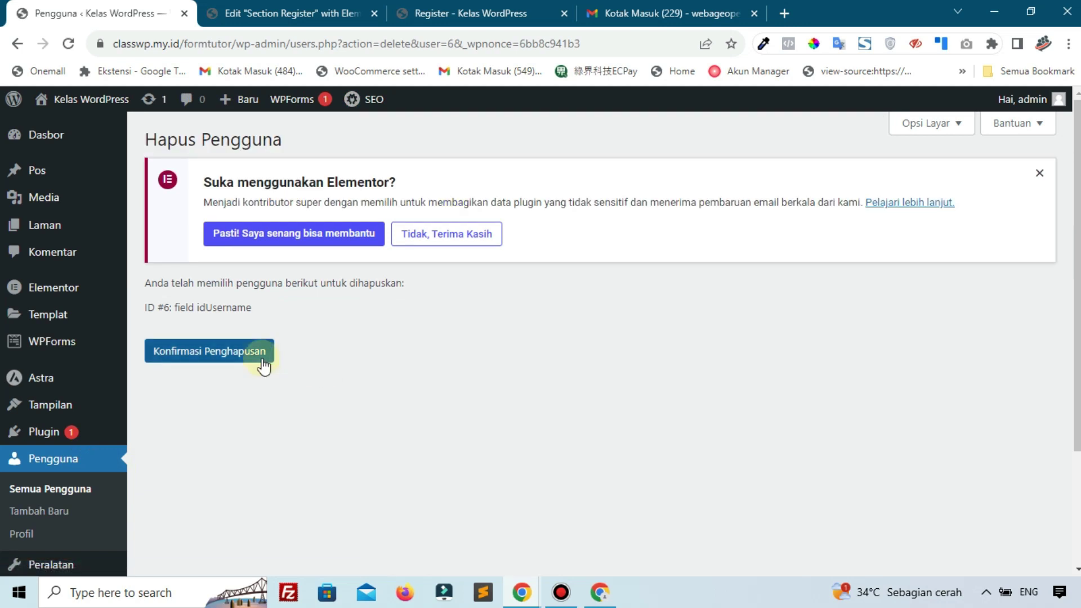
{"action": "left_click", "coordinate": [262, 361]}
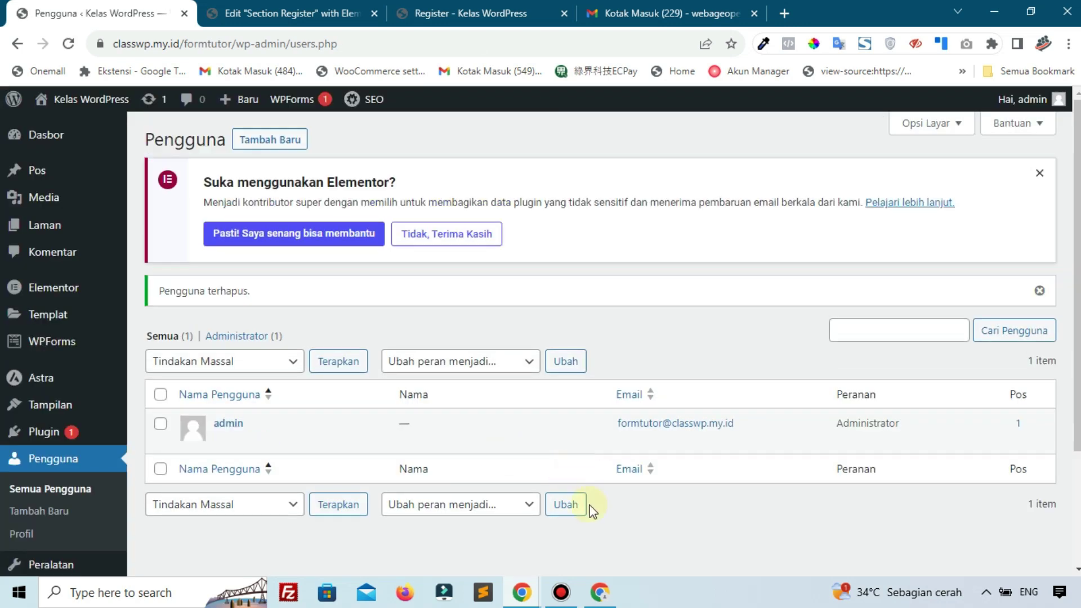
{"action": "left_click", "coordinate": [609, 598]}
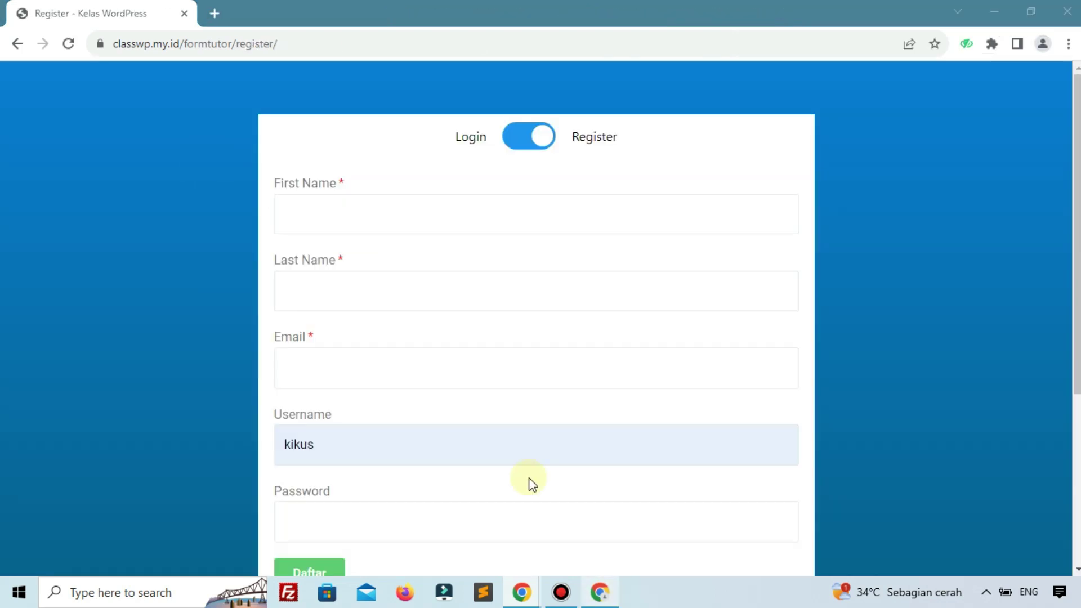
{"action": "left_click", "coordinate": [68, 44]}
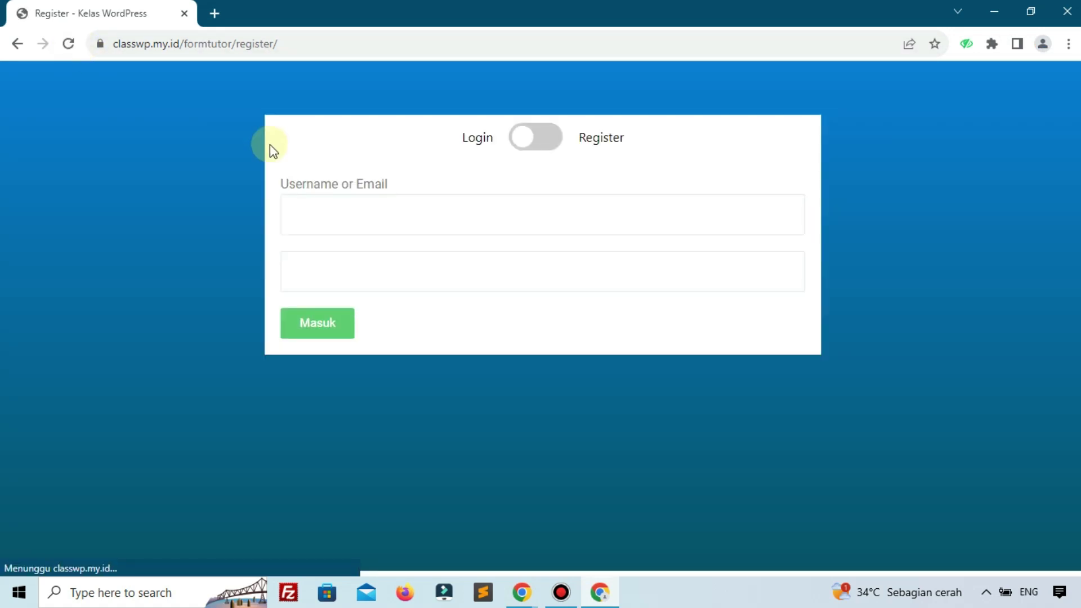
Switch the form to Register mode and enter the new user's first and last name
{"action": "left_click", "coordinate": [545, 145]}
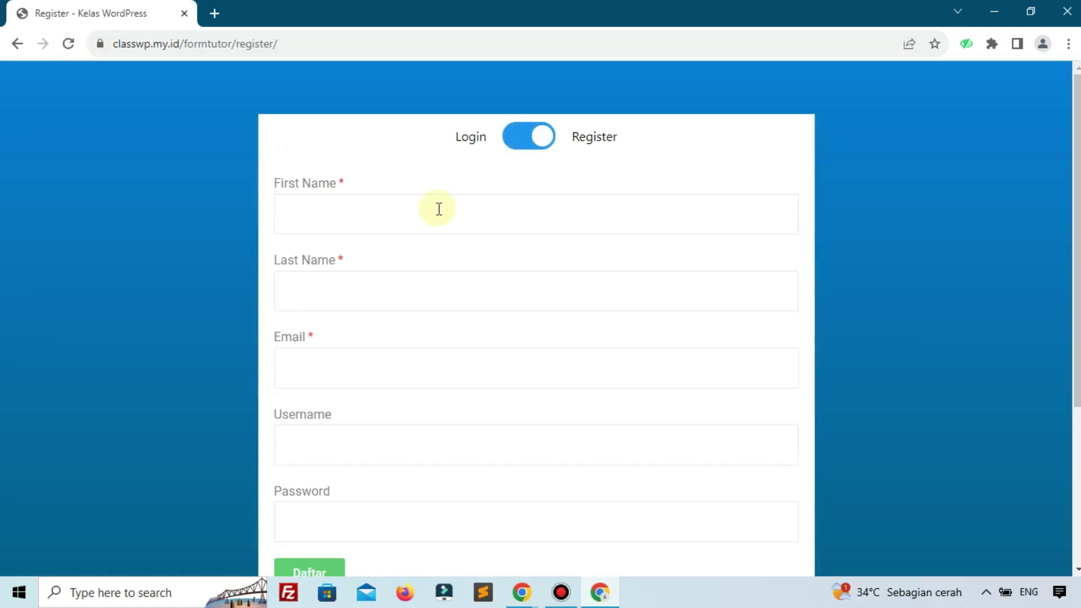
{"action": "left_click", "coordinate": [438, 209]}
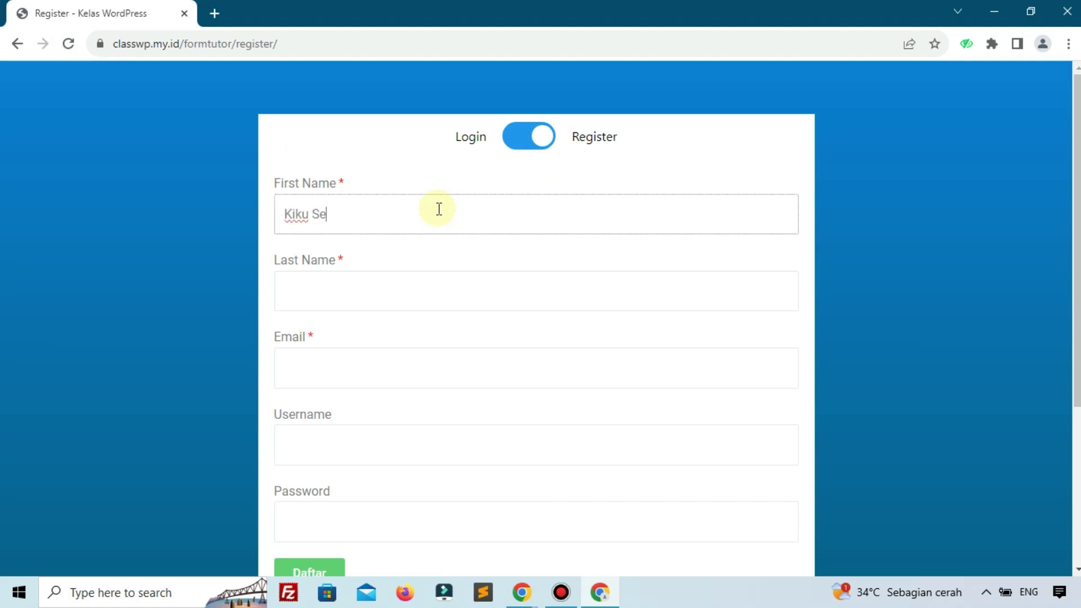
{"action": "left_click", "coordinate": [408, 283]}
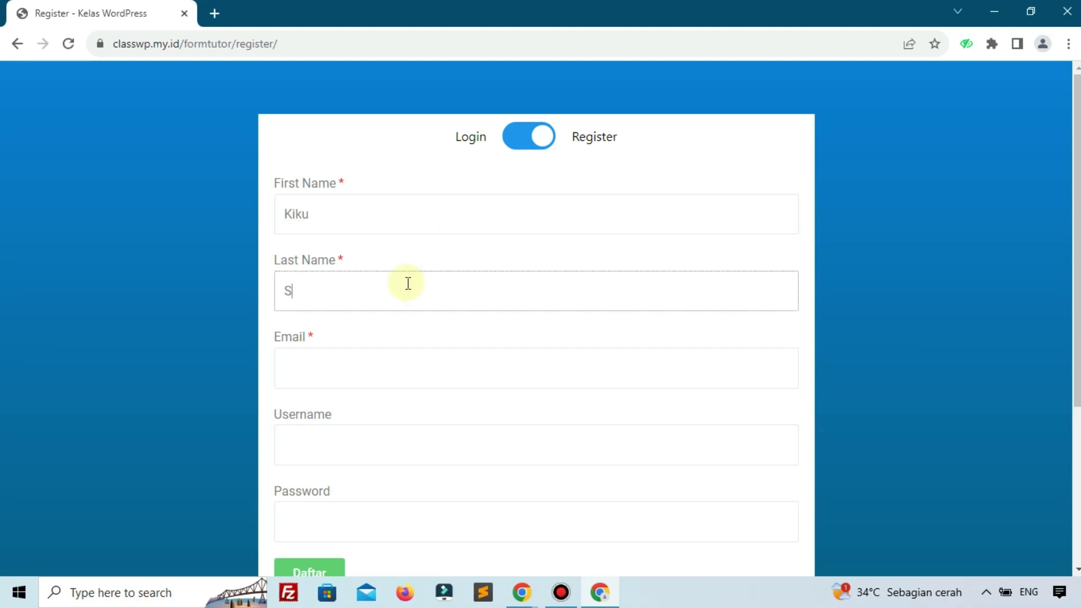
Paste the email, accept the suggested username, paste the password, and submit with Daftar
{"action": "left_click", "coordinate": [379, 354]}
{"action": "key", "text": "ctrl+v"}
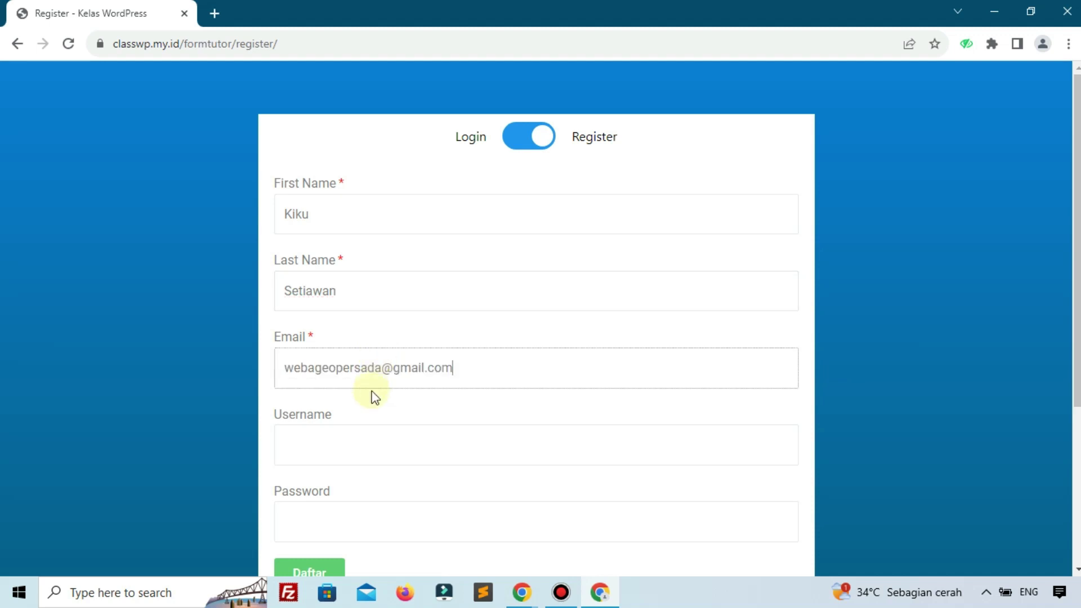
{"action": "left_click", "coordinate": [367, 445]}
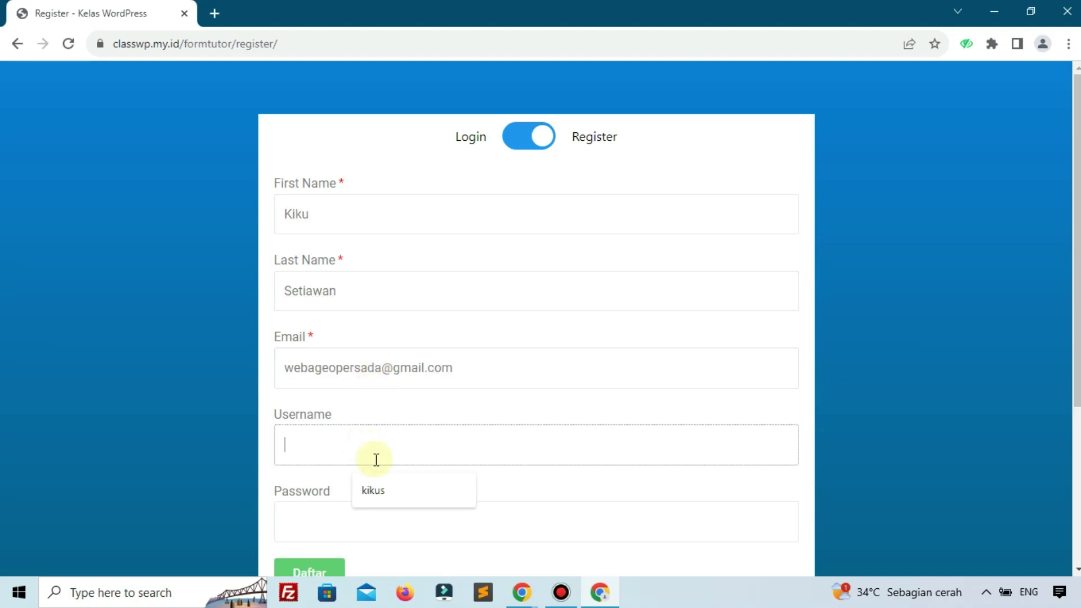
{"action": "left_click", "coordinate": [379, 500]}
{"action": "left_click", "coordinate": [379, 506]}
{"action": "key", "text": "ctrl+v"}
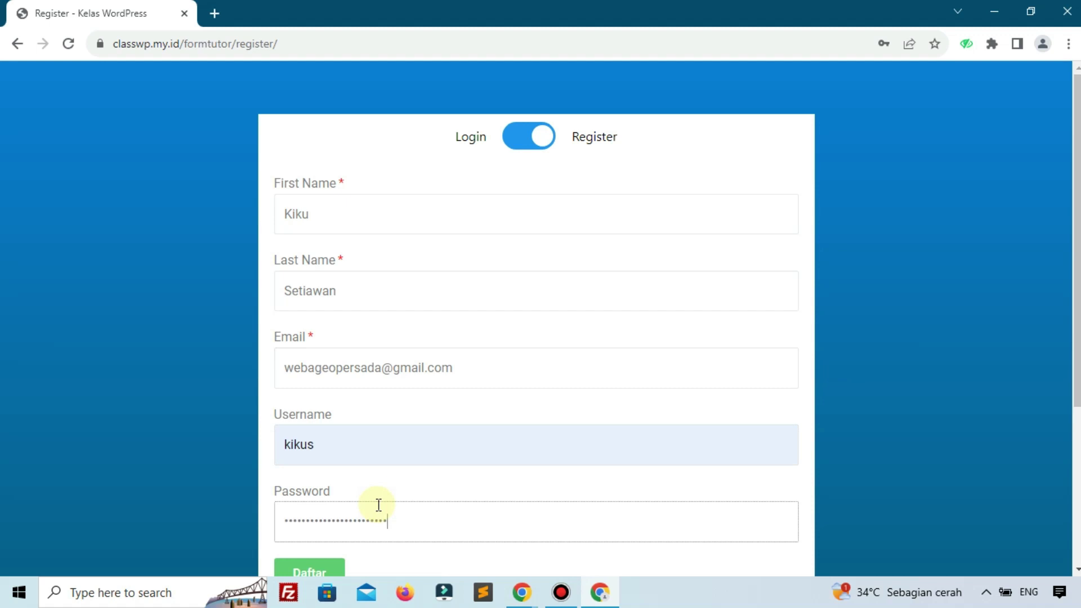
{"action": "scroll", "coordinate": [377, 504], "scroll_direction": "down", "scroll_amount": 2}
{"action": "left_click", "coordinate": [324, 494]}
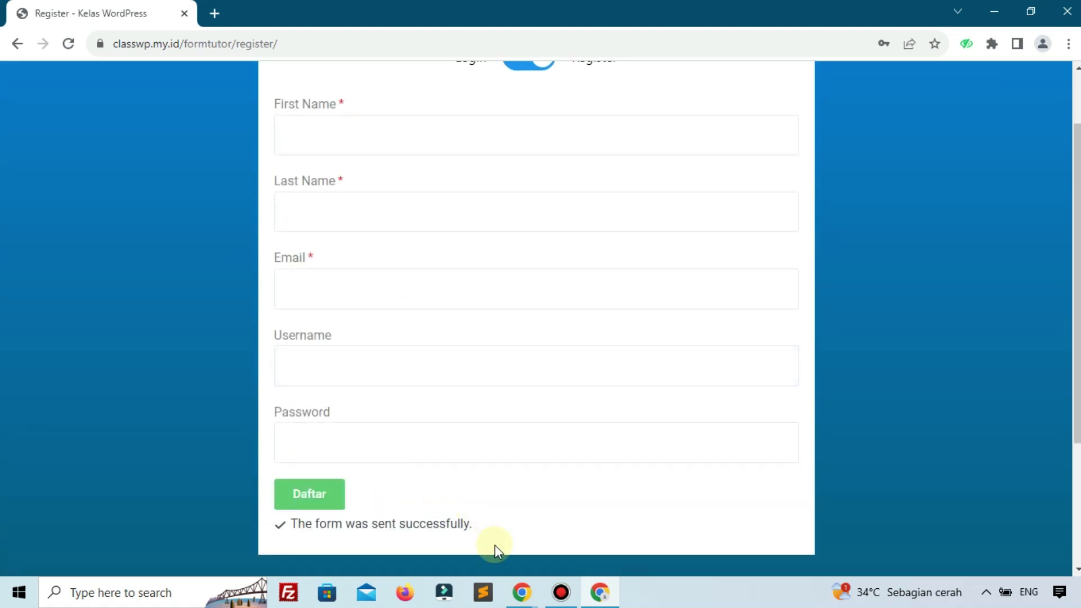
Return to the WordPress admin window and refresh the list of all users
{"action": "left_click", "coordinate": [521, 590]}
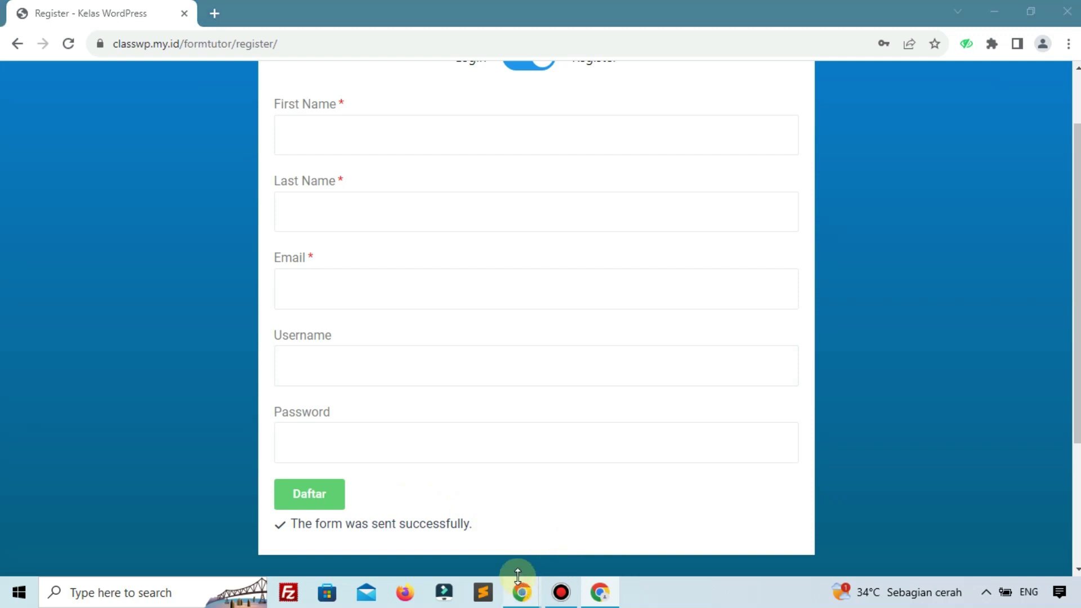
{"action": "left_click", "coordinate": [455, 529]}
{"action": "left_click", "coordinate": [70, 494]}
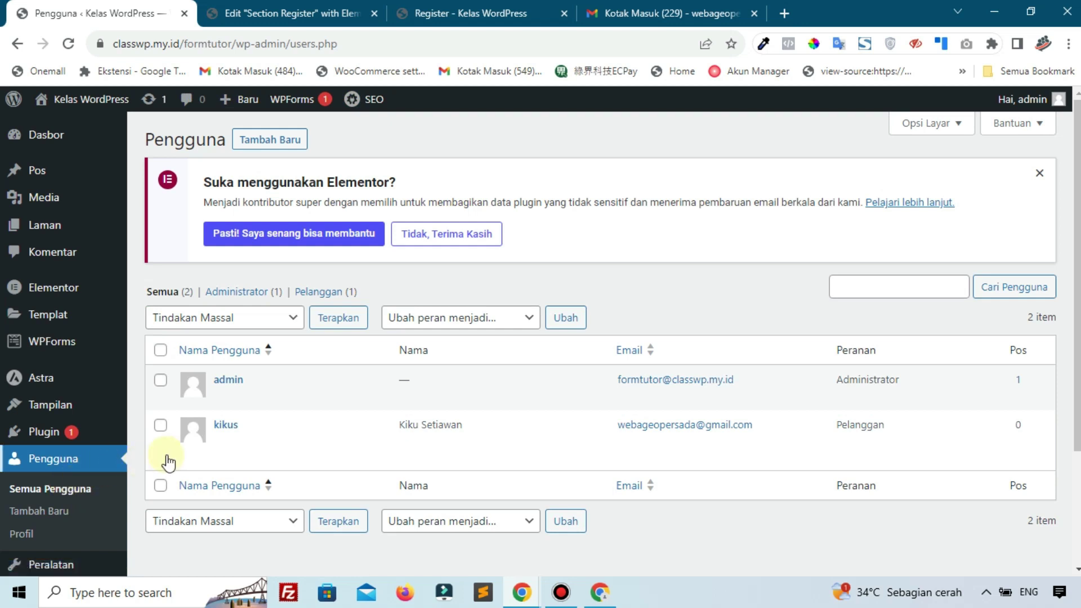
Check the new Pelanggan (Subscriber) row in the users list, then go to the Gmail inbox
{"action": "mouse_move", "coordinate": [225, 428]}
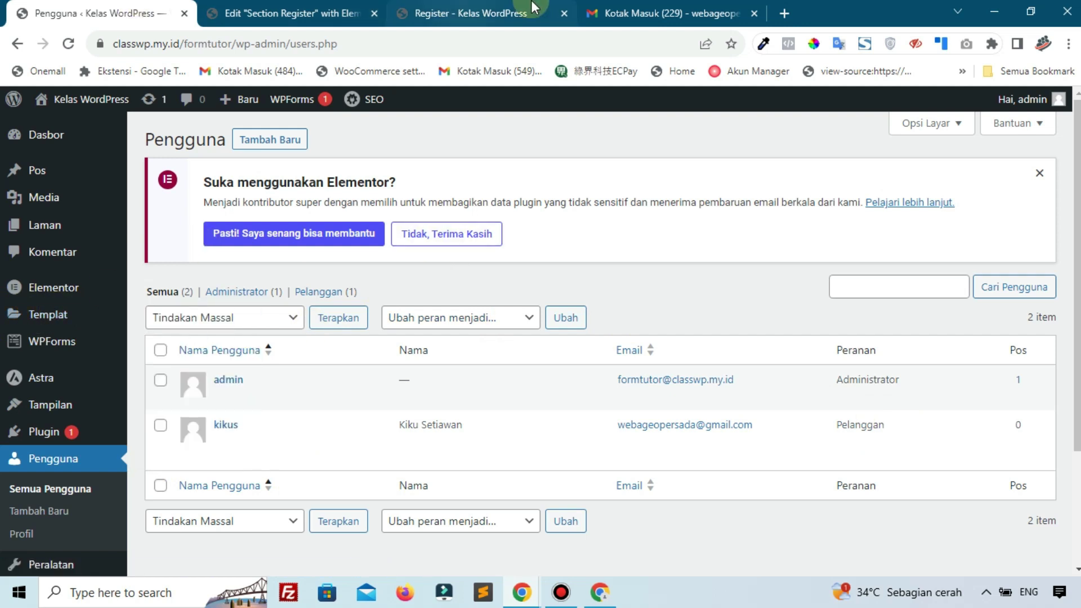
{"action": "left_click", "coordinate": [639, 11]}
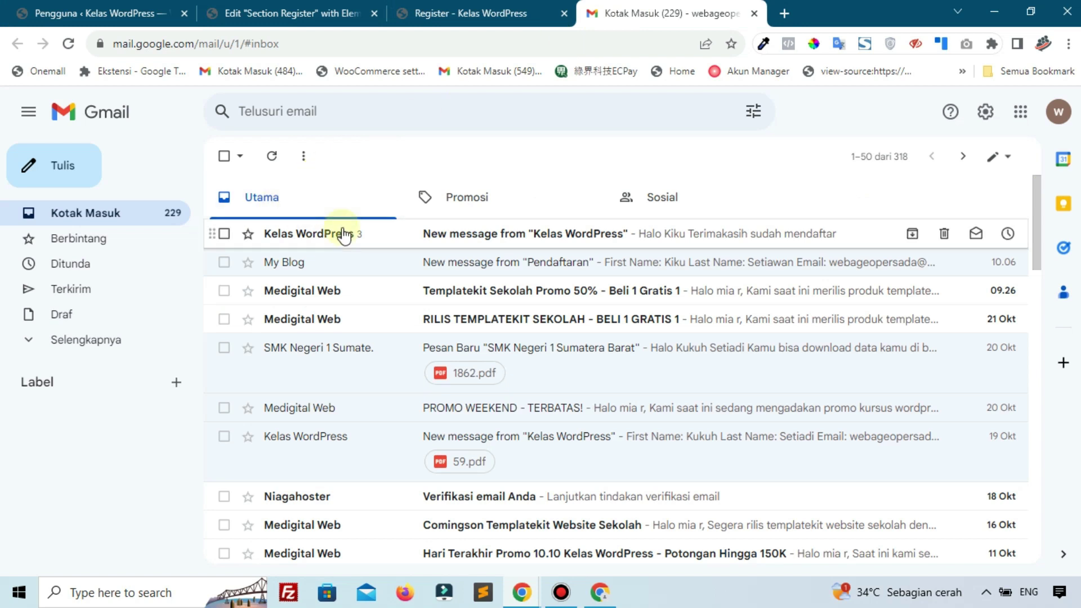
Read the 'Kelas WordPress' greeting email, then close the Gmail and front-end register tabs
{"action": "left_click", "coordinate": [343, 236]}
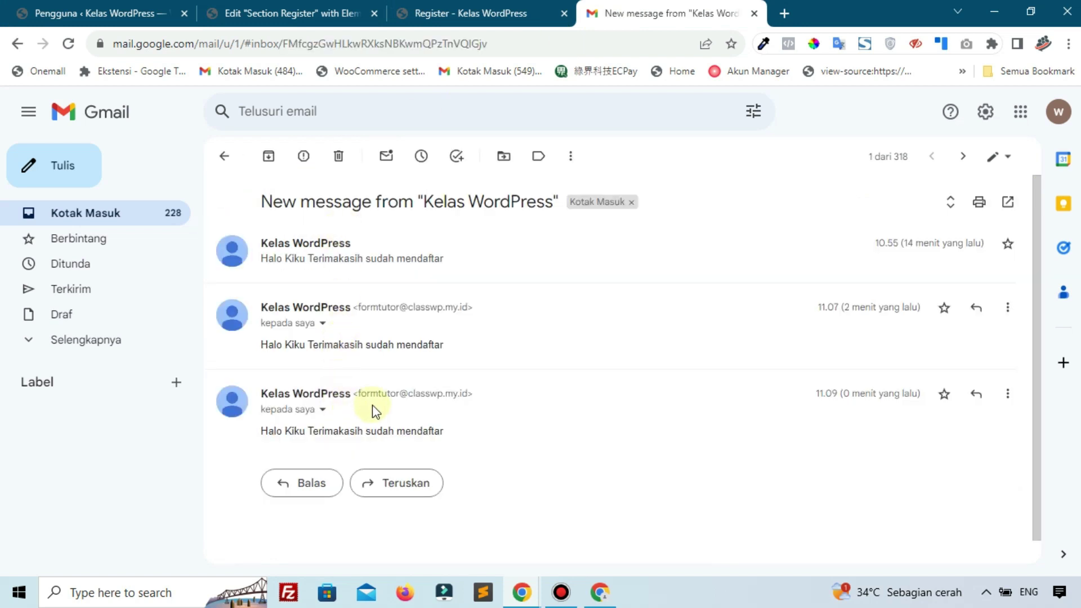
{"action": "scroll", "coordinate": [364, 409], "scroll_direction": "down", "scroll_amount": 1}
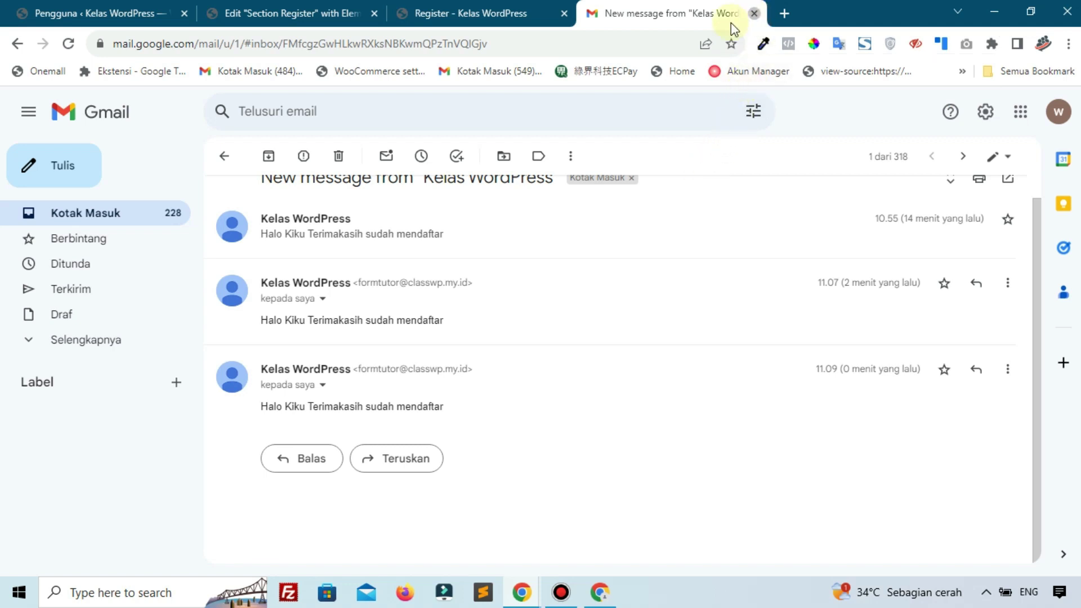
{"action": "left_click", "coordinate": [755, 13]}
{"action": "left_click", "coordinate": [565, 13]}
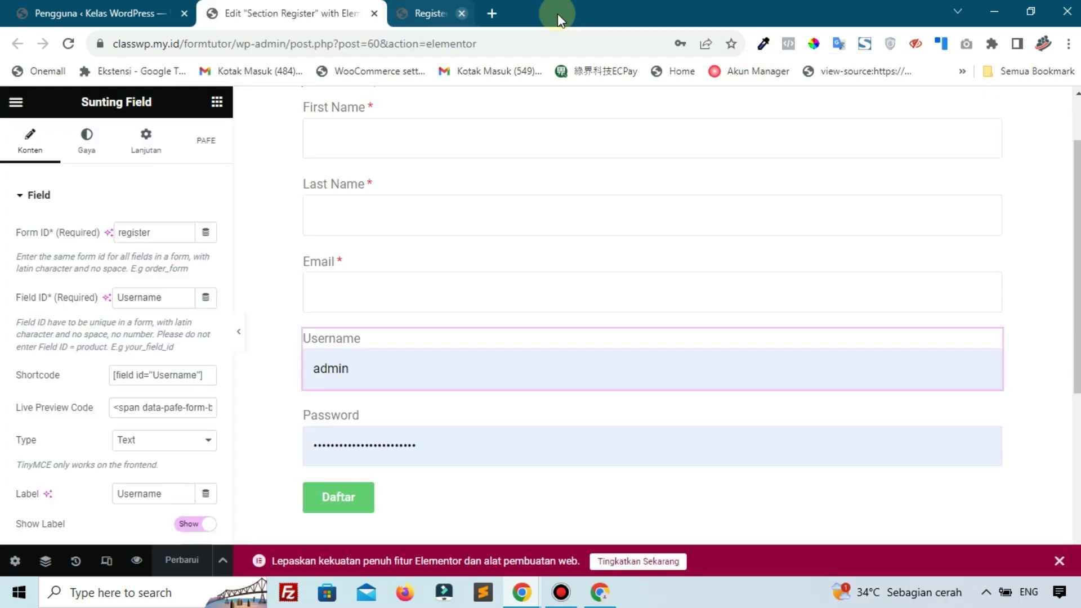
Close the Elementor editor tab and switch the front-end form to Login mode
{"action": "left_click", "coordinate": [374, 13]}
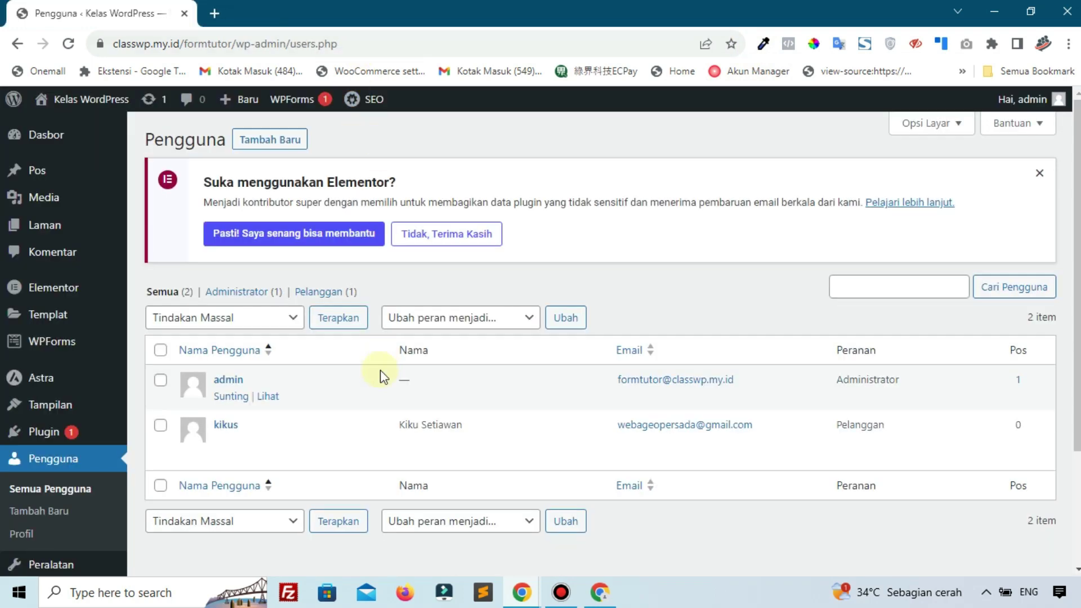
{"action": "left_click", "coordinate": [599, 592]}
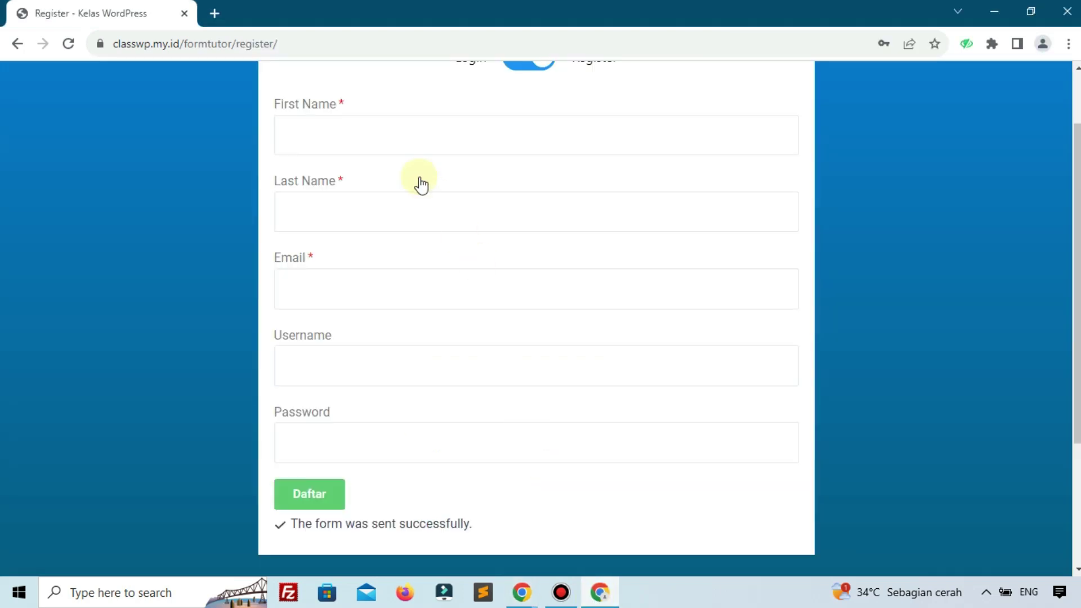
{"action": "left_click", "coordinate": [502, 140]}
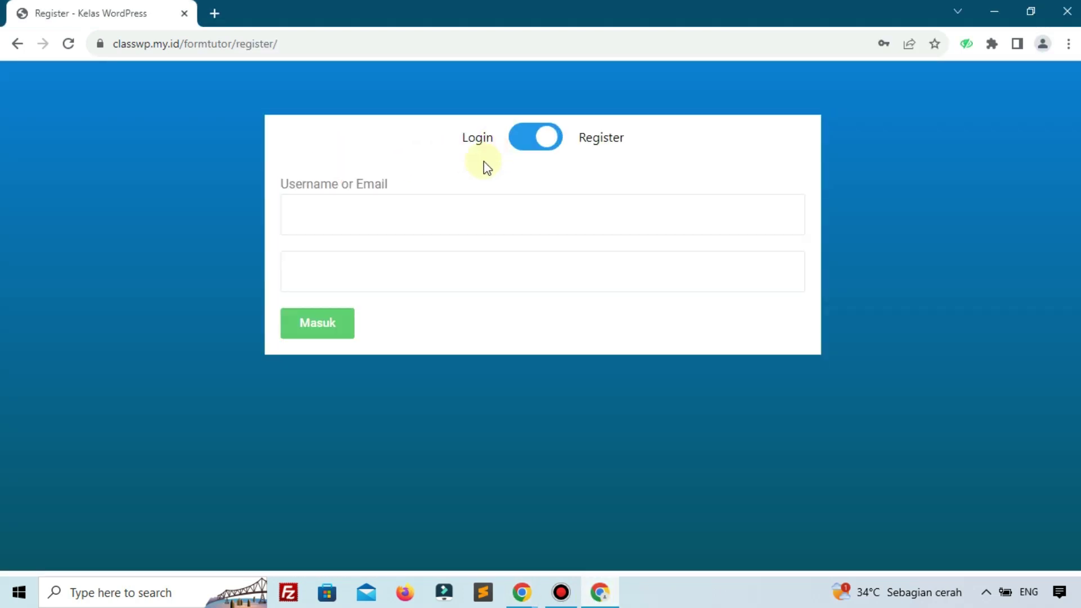
Log in with the new user's pasted email and password via Masuk, then close the test window
{"action": "right_click", "coordinate": [422, 210]}
{"action": "left_click", "coordinate": [474, 318]}
{"action": "left_click", "coordinate": [411, 273]}
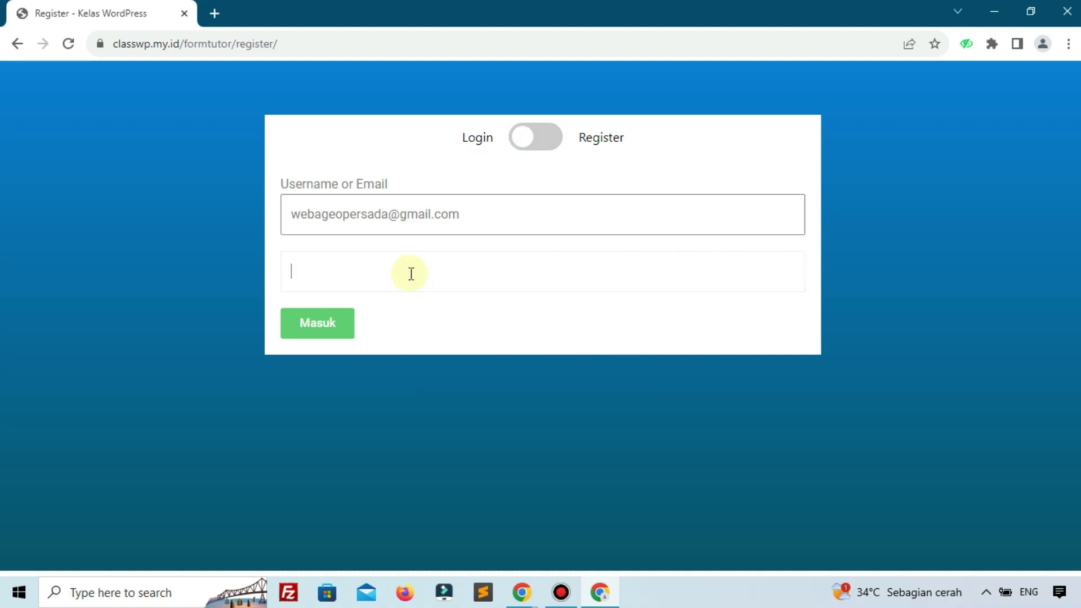
{"action": "right_click", "coordinate": [410, 274]}
{"action": "left_click", "coordinate": [438, 405]}
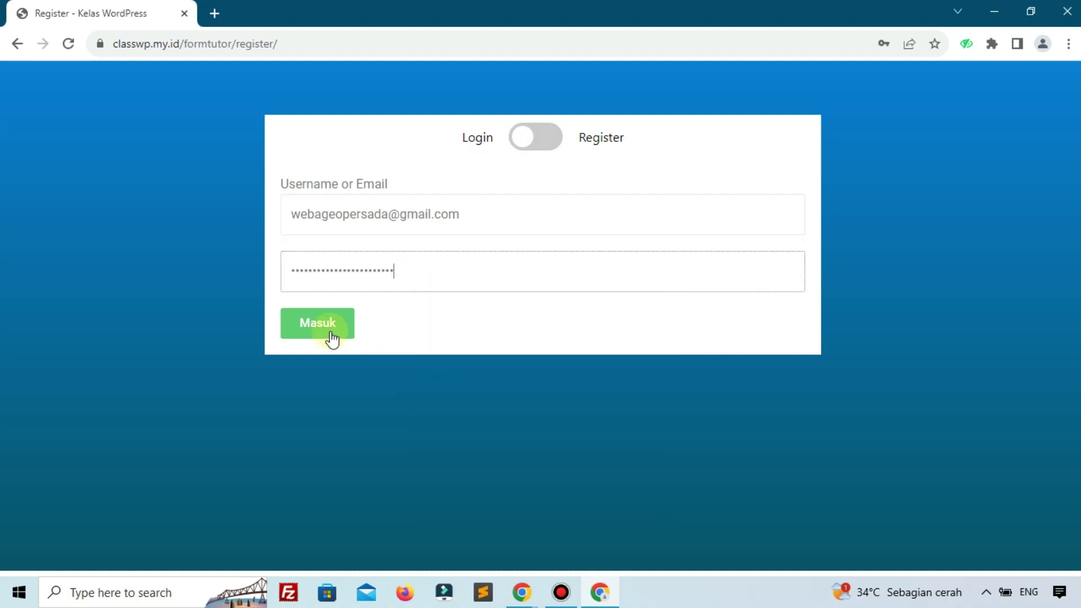
{"action": "left_click", "coordinate": [331, 335]}
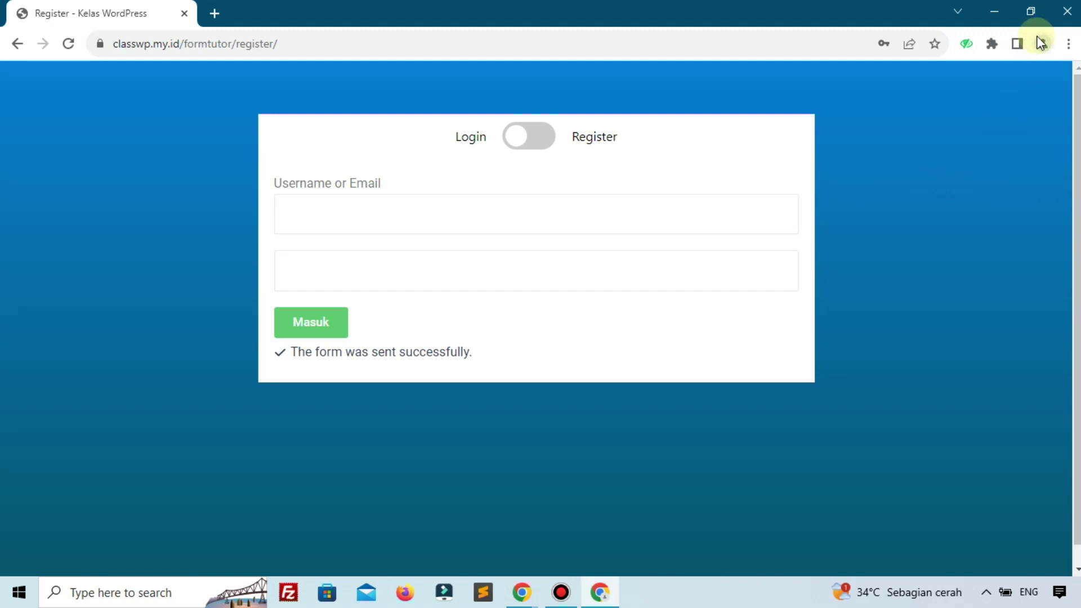
{"action": "left_click", "coordinate": [1062, 14]}
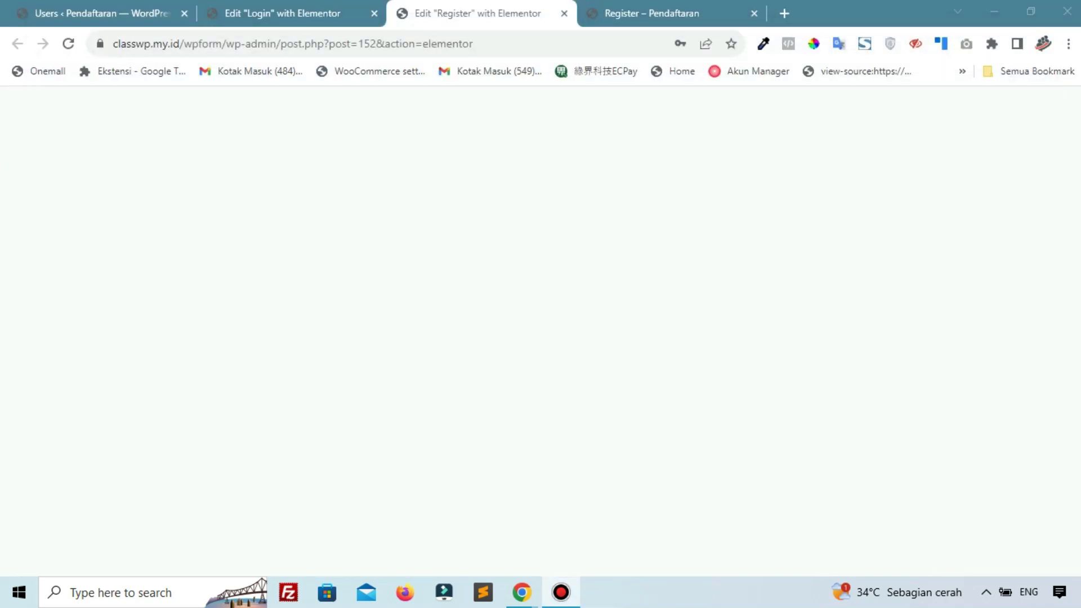